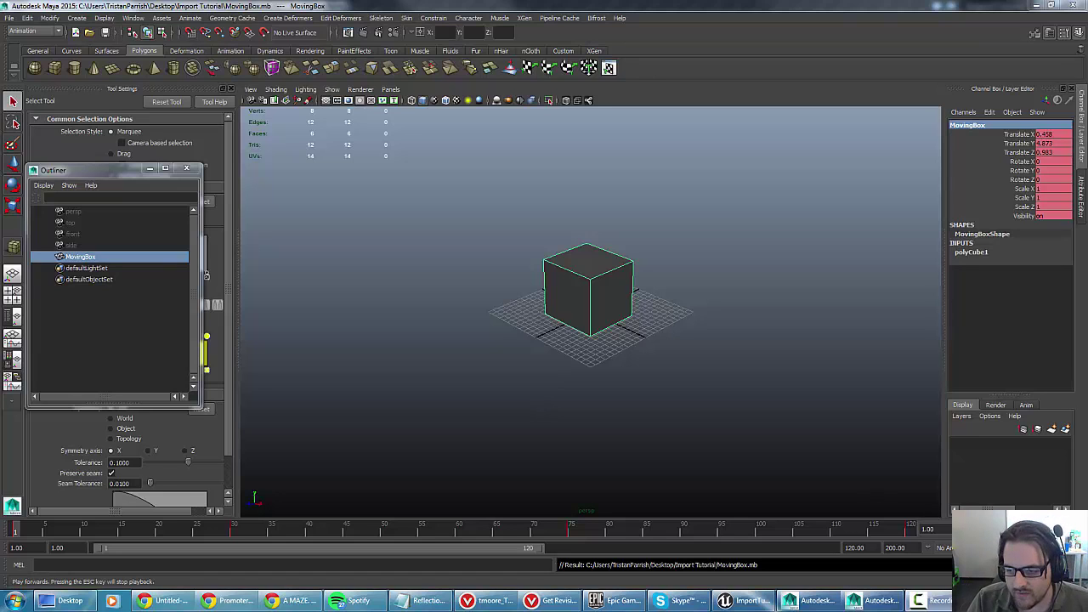
- Play back the MovingBox animation
{"action": "left_click", "coordinate": [995, 528]}
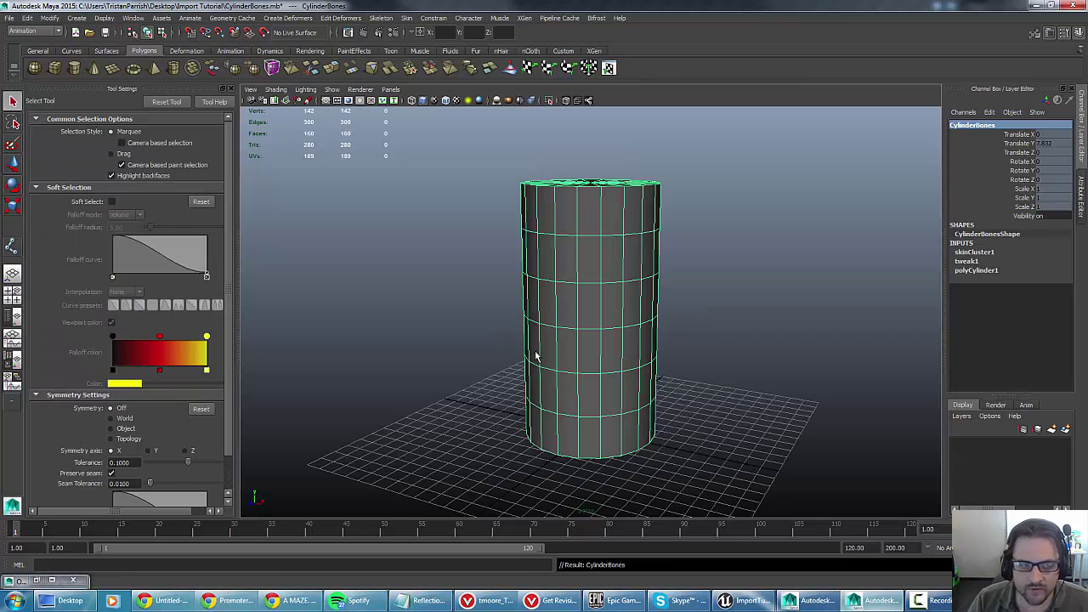
- In the CylinderBones scene, open the Outliner and place it beside the cylinder
{"action": "left_click", "coordinate": [329, 90]}
{"action": "left_click", "coordinate": [328, 89]}
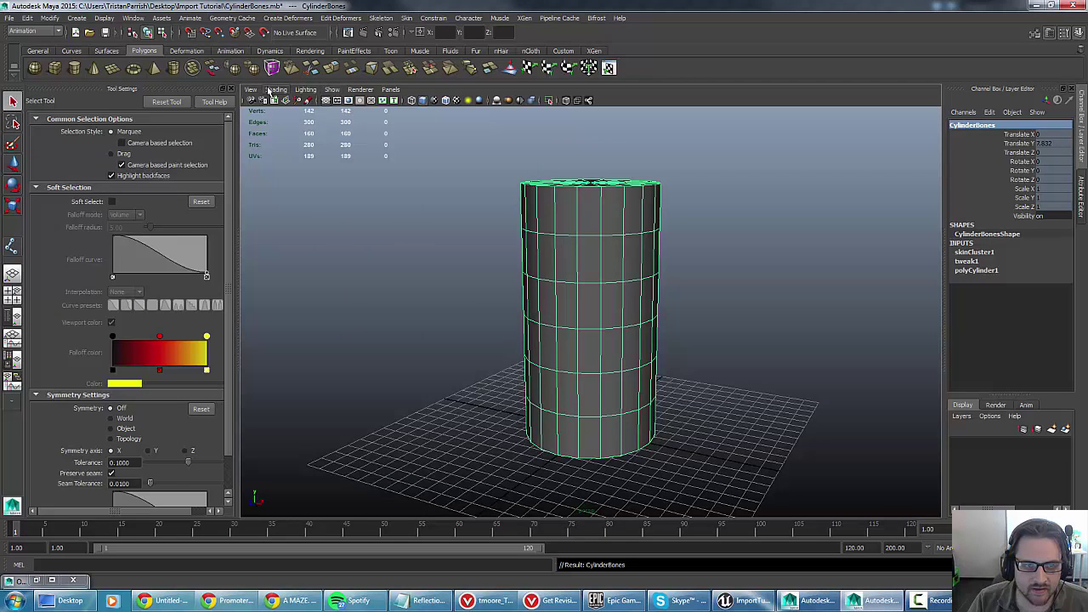
{"action": "left_click", "coordinate": [276, 90]}
{"action": "left_click", "coordinate": [277, 90]}
{"action": "left_click", "coordinate": [133, 18]}
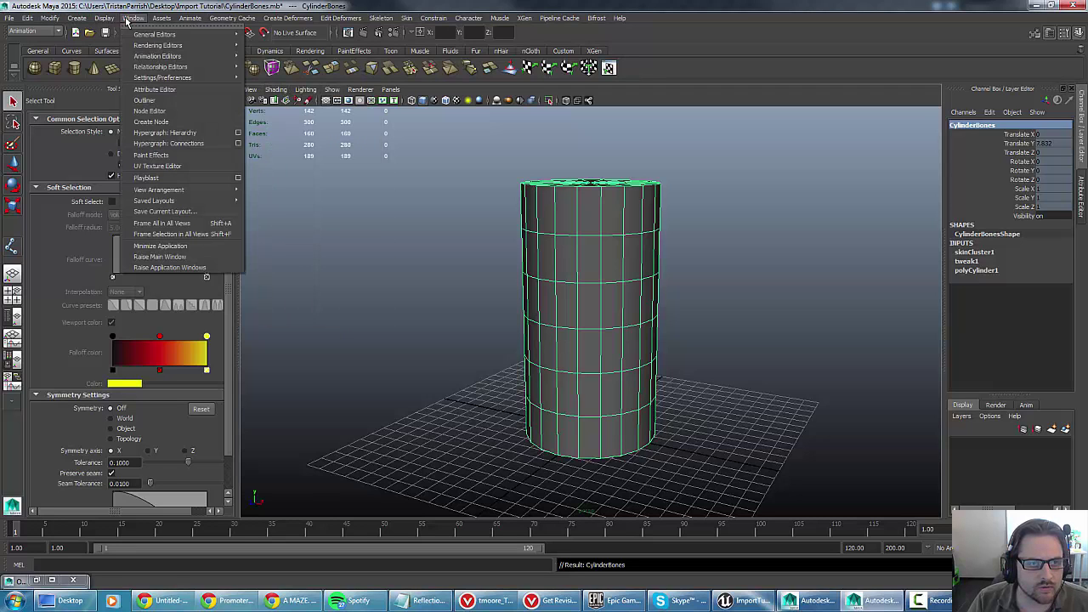
{"action": "left_click", "coordinate": [157, 95]}
{"action": "left_click_drag", "start_coordinate": [80, 169], "coordinate": [289, 194]}
- Enable X-ray display of joints in the viewport and go through the Root, Spine_1 and Spine_2 joints and the CylinderBones mesh
{"action": "left_click_drag", "start_coordinate": [439, 151], "coordinate": [600, 110], "text": "alt"}
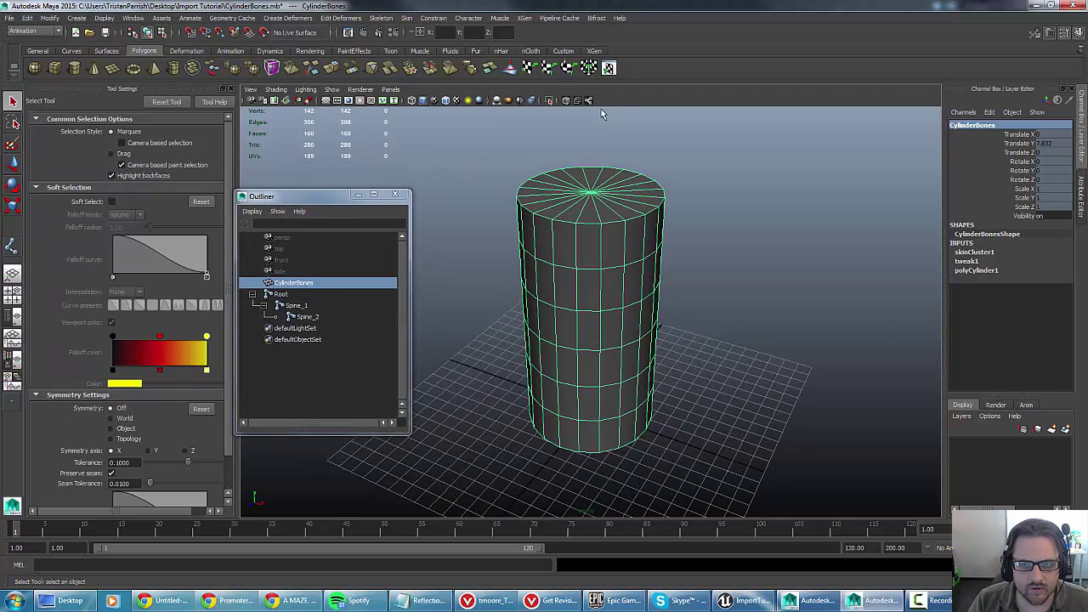
{"action": "left_click", "coordinate": [588, 101]}
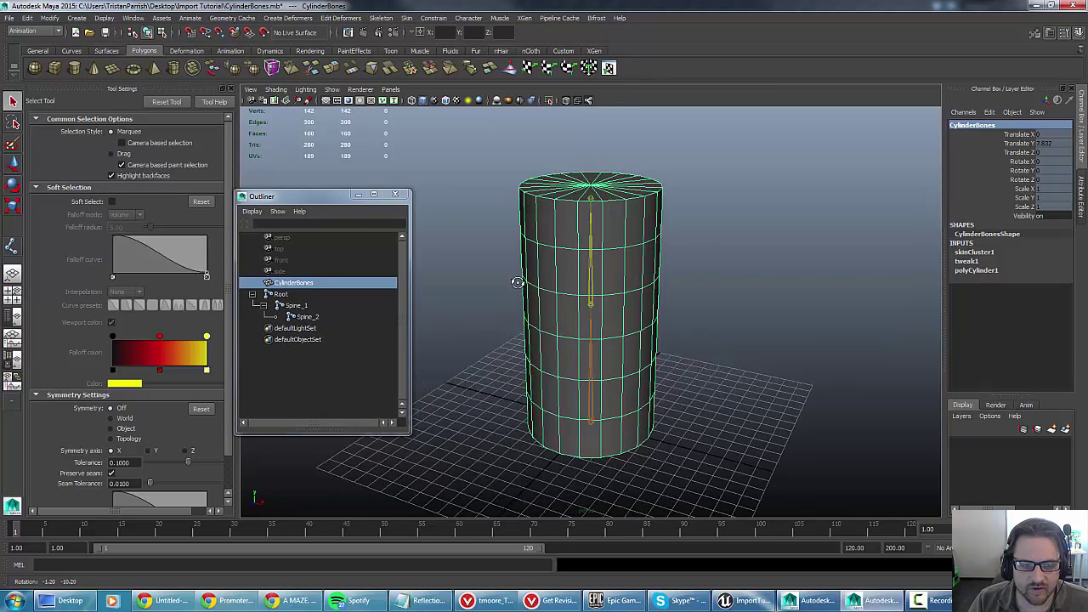
{"action": "left_click", "coordinate": [285, 295]}
{"action": "left_click", "coordinate": [292, 306]}
{"action": "left_click", "coordinate": [302, 316]}
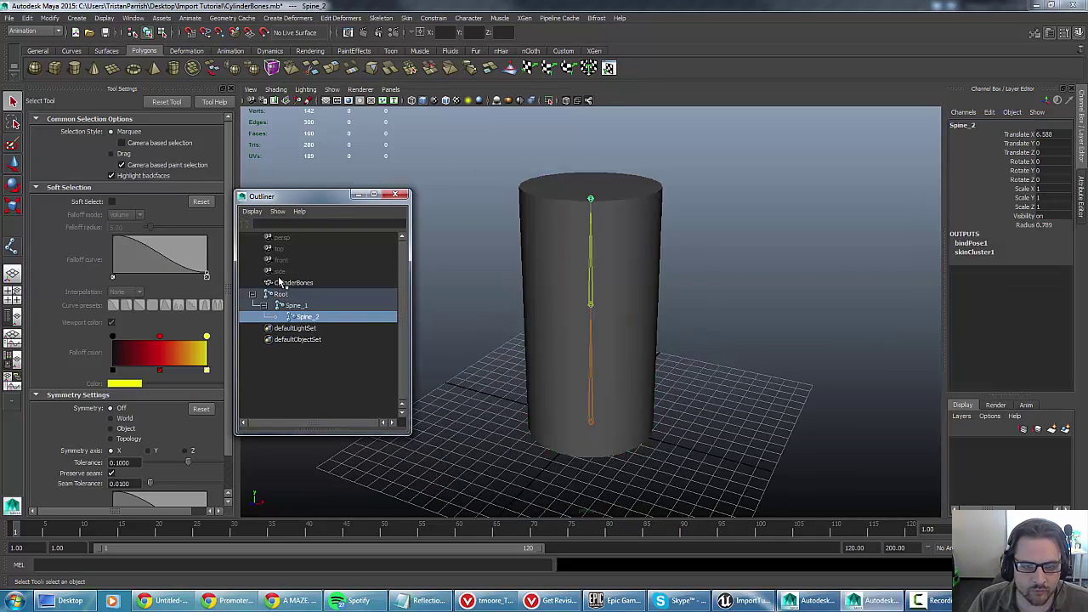
{"action": "left_click", "coordinate": [288, 282]}
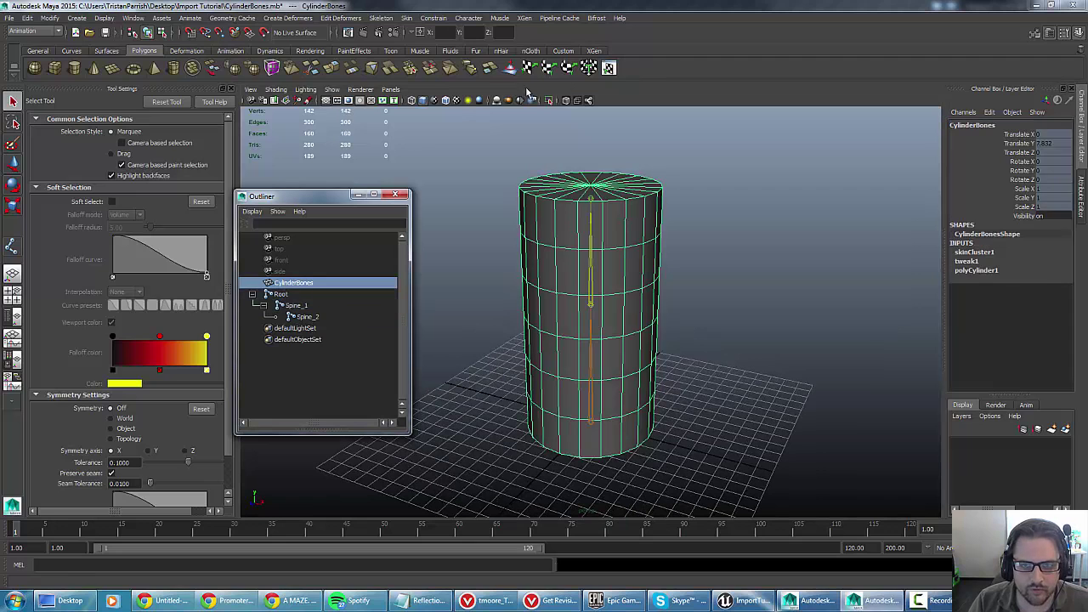
{"action": "left_click", "coordinate": [588, 101]}
{"action": "left_click", "coordinate": [588, 101]}
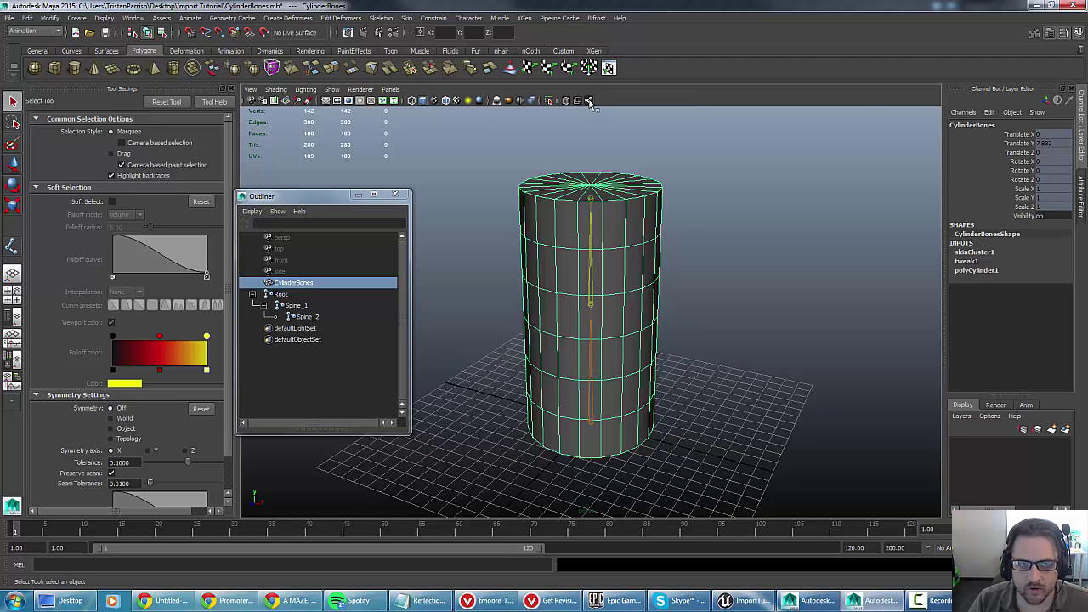
- Play back the bending animation of the CylinderBones mesh and return to frame 1
{"action": "left_click_drag", "start_coordinate": [469, 274], "coordinate": [556, 250], "text": "alt"}
{"action": "left_click", "coordinate": [1017, 528]}
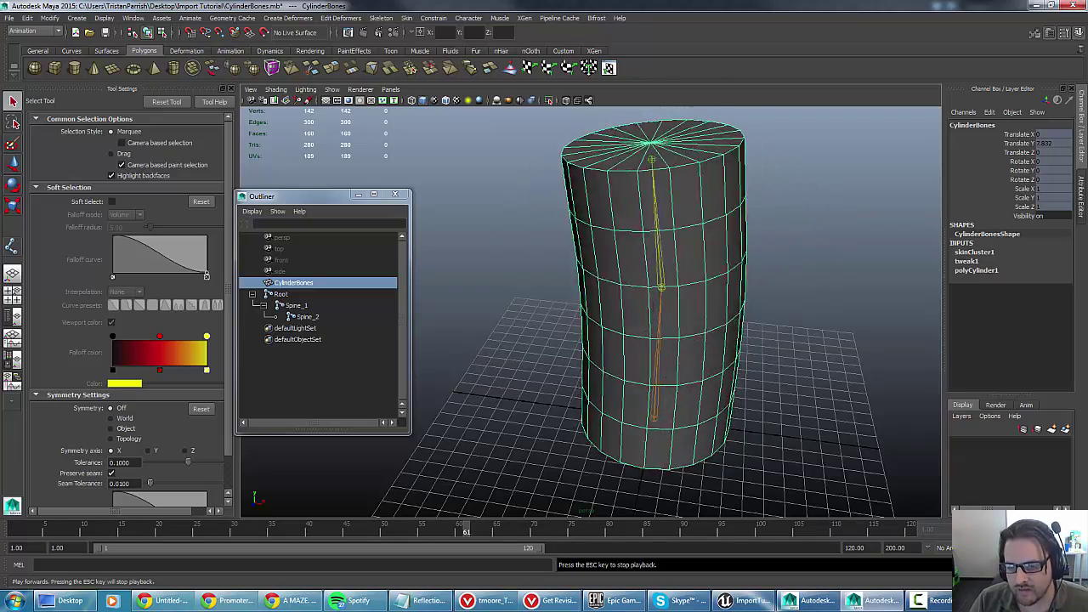
{"action": "left_click", "coordinate": [668, 531]}
{"action": "left_click", "coordinate": [5, 531]}
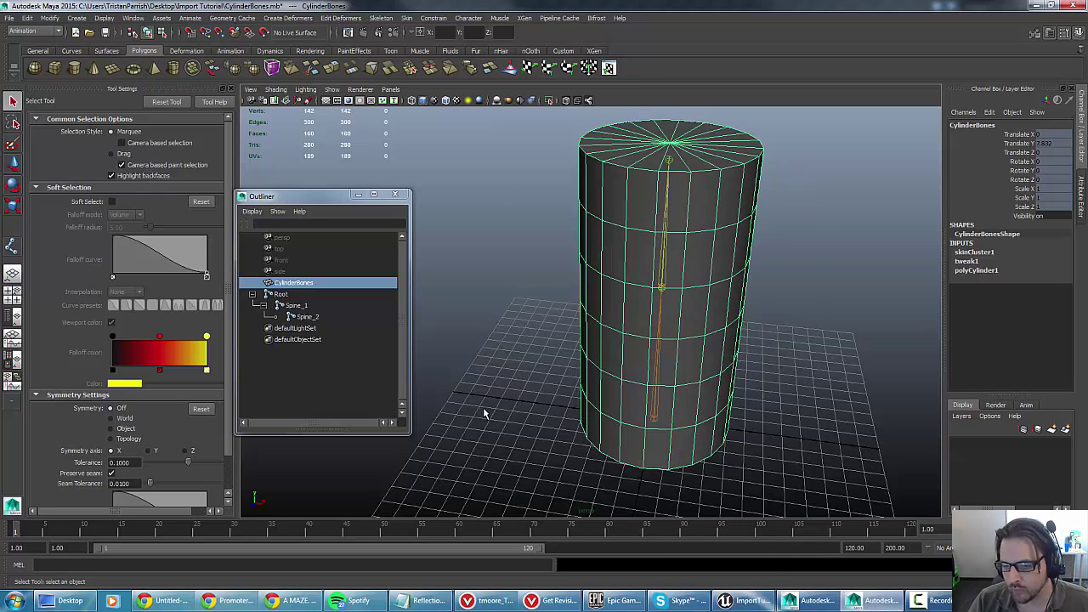
- Switch to the MovingBox scene, scrub through its animation back to frame 1 and select the MovingBox mesh
{"action": "mouse_move", "coordinate": [806, 596]}
{"action": "left_click", "coordinate": [806, 578]}
{"action": "left_click_drag", "start_coordinate": [532, 208], "coordinate": [508, 266], "text": "alt"}
{"action": "left_click_drag", "start_coordinate": [290, 530], "coordinate": [15, 530]}
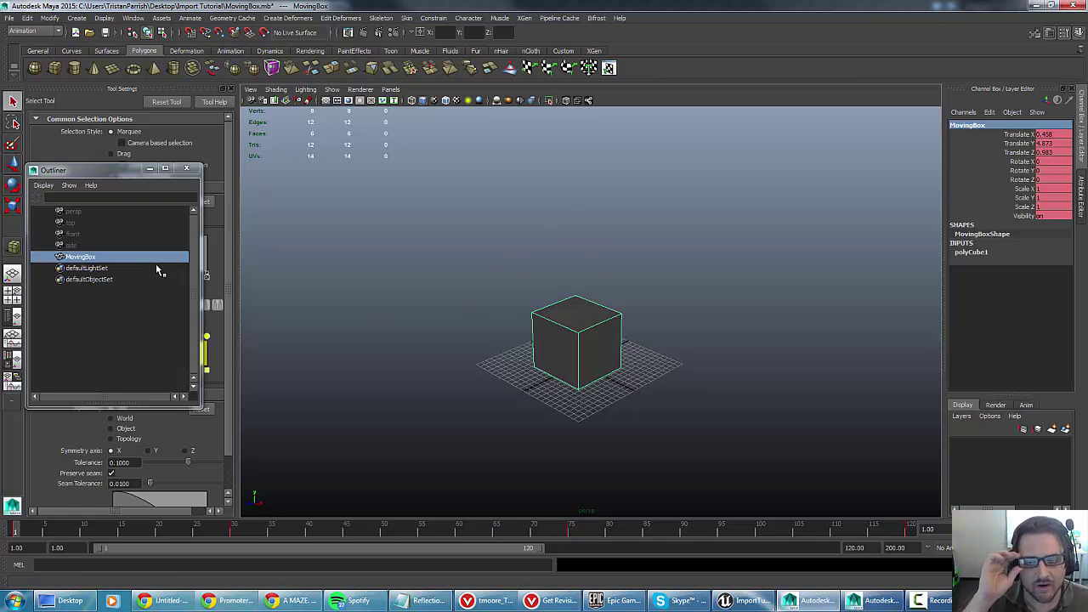
{"action": "left_click", "coordinate": [83, 256]}
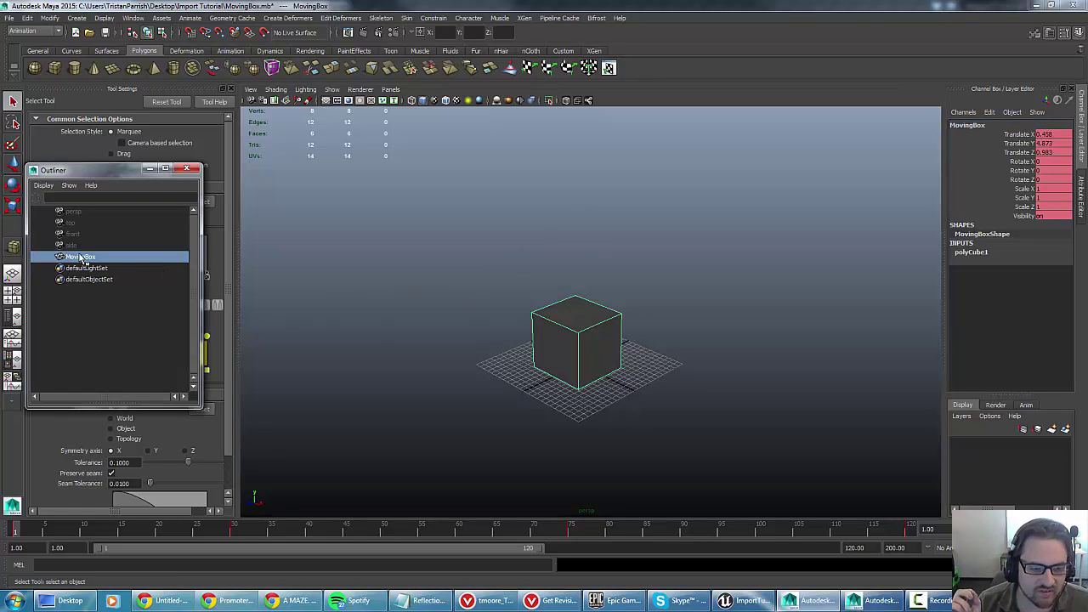
{"action": "mouse_move", "coordinate": [22, 533]}
{"action": "left_mouse_down"}
{"action": "mouse_move", "coordinate": [906, 531]}
{"action": "mouse_move", "coordinate": [19, 533]}
{"action": "left_mouse_up"}
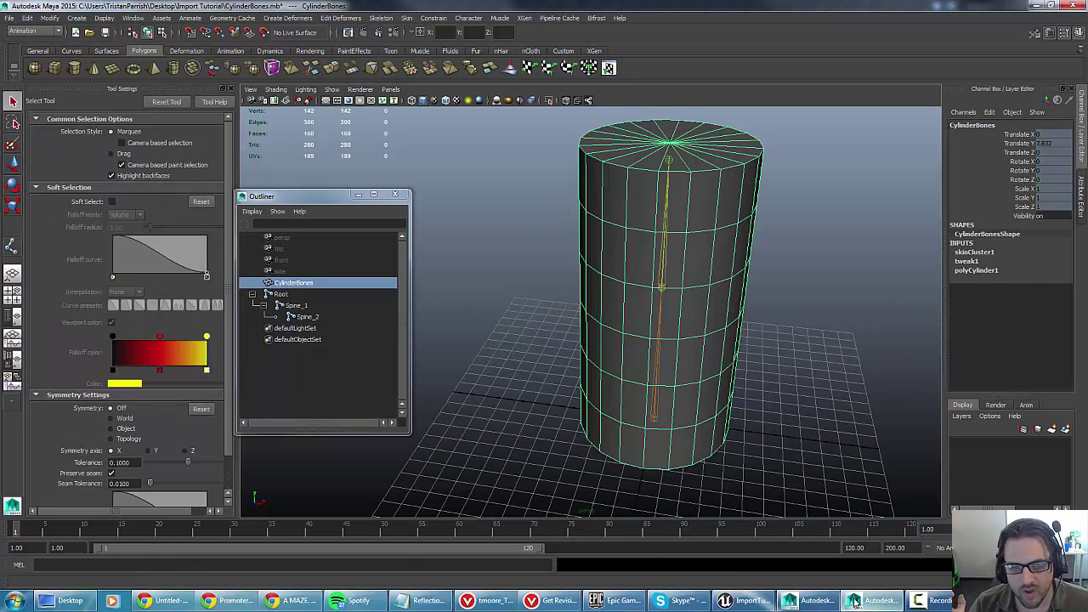
- Switch to the CylinderBones scene, scrub its animation and examine the mesh and its joint hierarchy from Root to Spine_2
{"action": "left_click_drag", "start_coordinate": [17, 533], "coordinate": [444, 531]}
{"action": "left_click", "coordinate": [15, 528]}
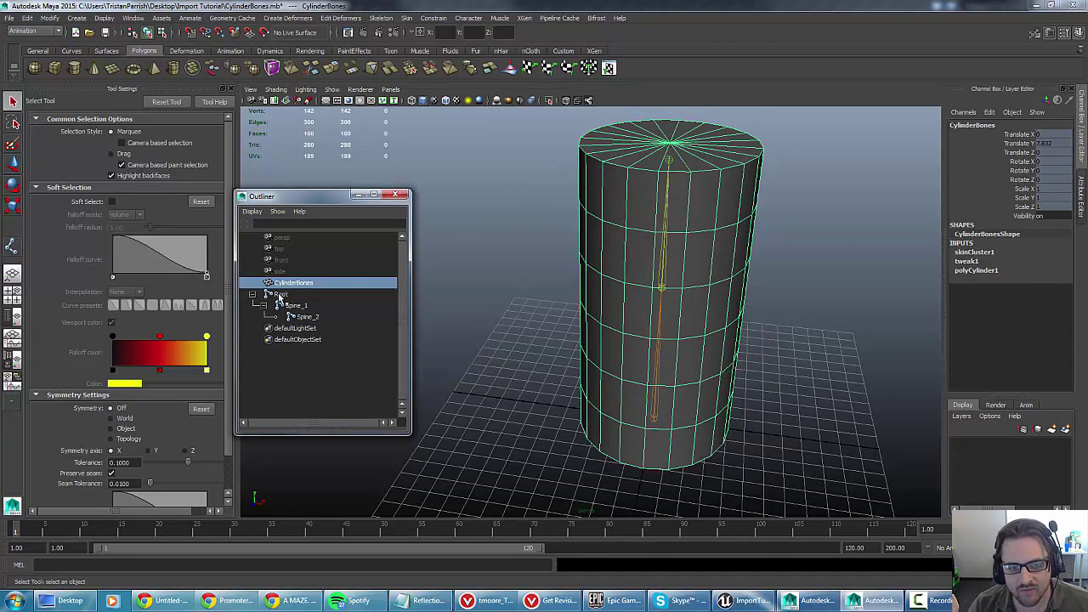
{"action": "left_click", "coordinate": [279, 295]}
{"action": "left_click", "coordinate": [296, 305]}
{"action": "left_click", "coordinate": [308, 316]}
{"action": "left_click", "coordinate": [277, 285]}
{"action": "left_click", "coordinate": [281, 295]}
{"action": "left_click", "coordinate": [296, 305]}
{"action": "left_click", "coordinate": [308, 316]}
{"action": "left_click", "coordinate": [287, 295]}
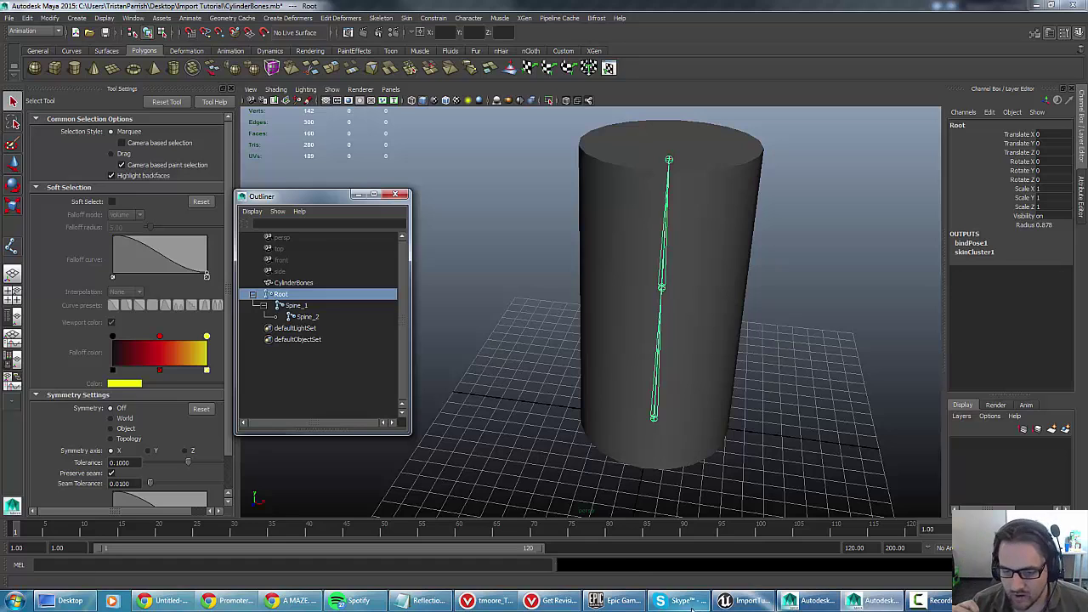
{"action": "mouse_move", "coordinate": [618, 604]}
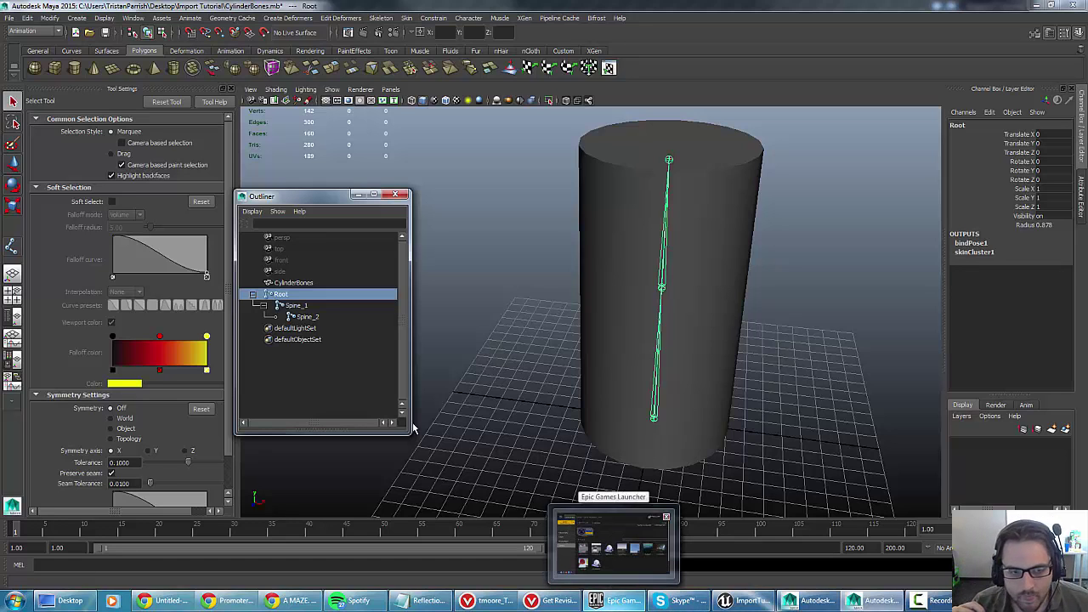
{"action": "left_click", "coordinate": [215, 6]}
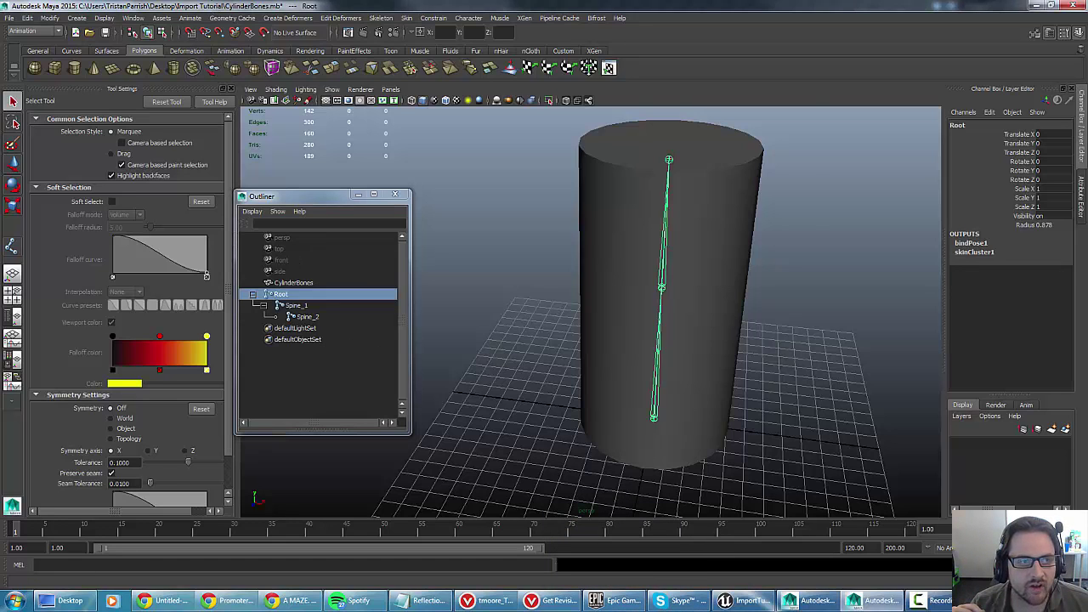
- Start an FBX export of the entire scene with the existing CylinderBones.fbx as the target file
{"action": "left_click", "coordinate": [8, 18]}
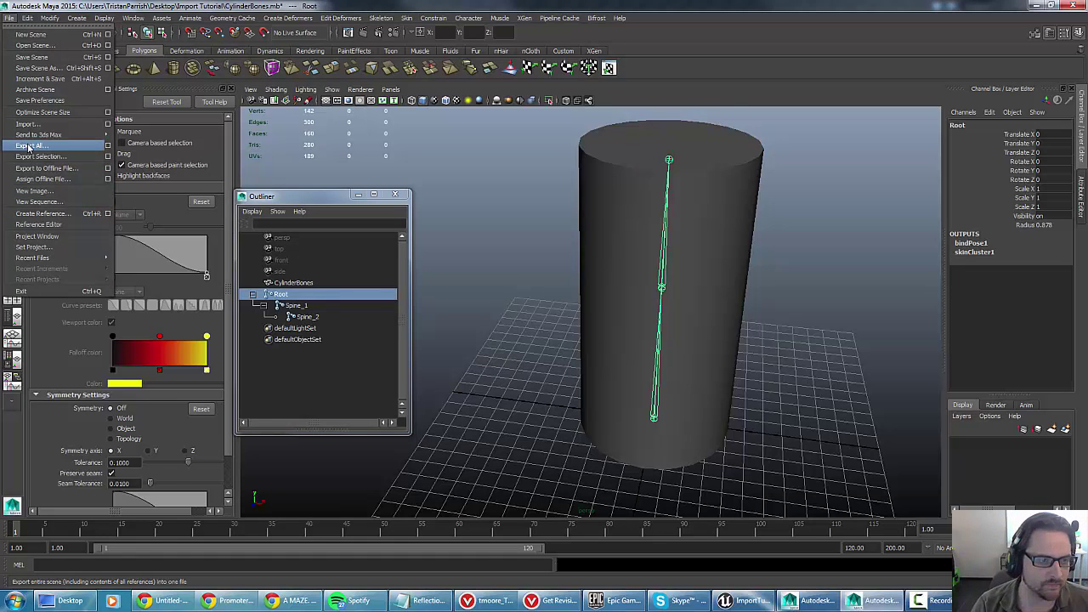
{"action": "left_click", "coordinate": [282, 291]}
{"action": "left_click", "coordinate": [286, 282]}
{"action": "left_click", "coordinate": [280, 294]}
{"action": "left_click", "coordinate": [286, 282]}
{"action": "left_click", "coordinate": [10, 17]}
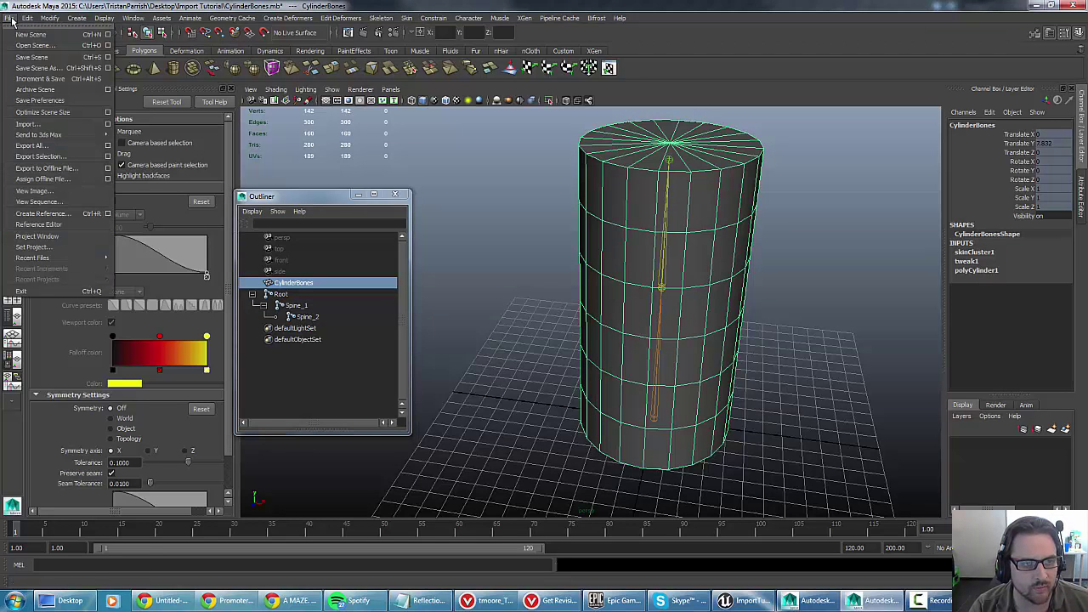
{"action": "left_click", "coordinate": [38, 146]}
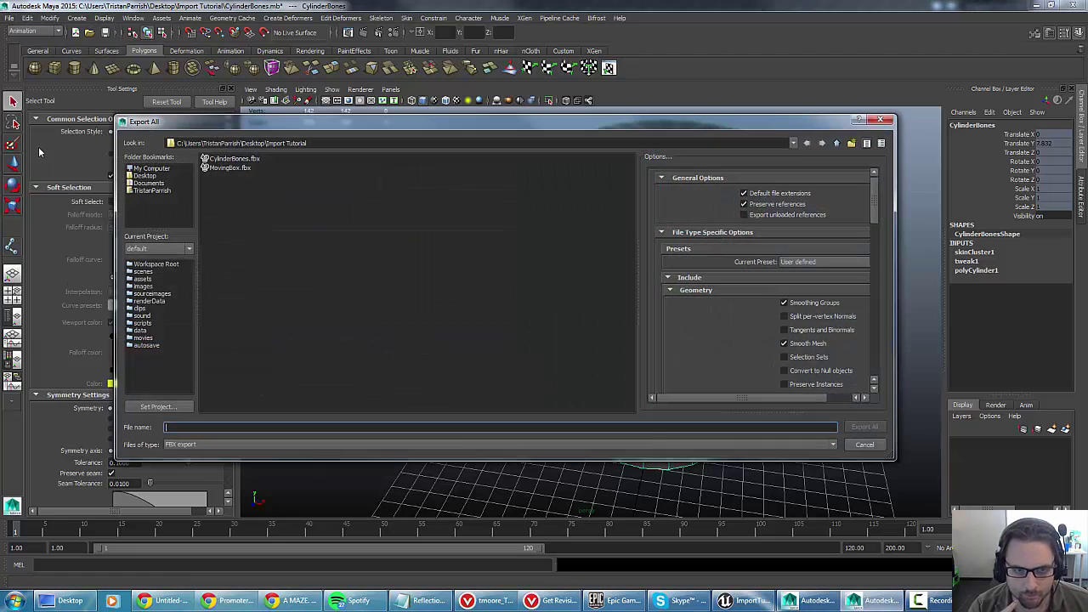
{"action": "left_click", "coordinate": [226, 160]}
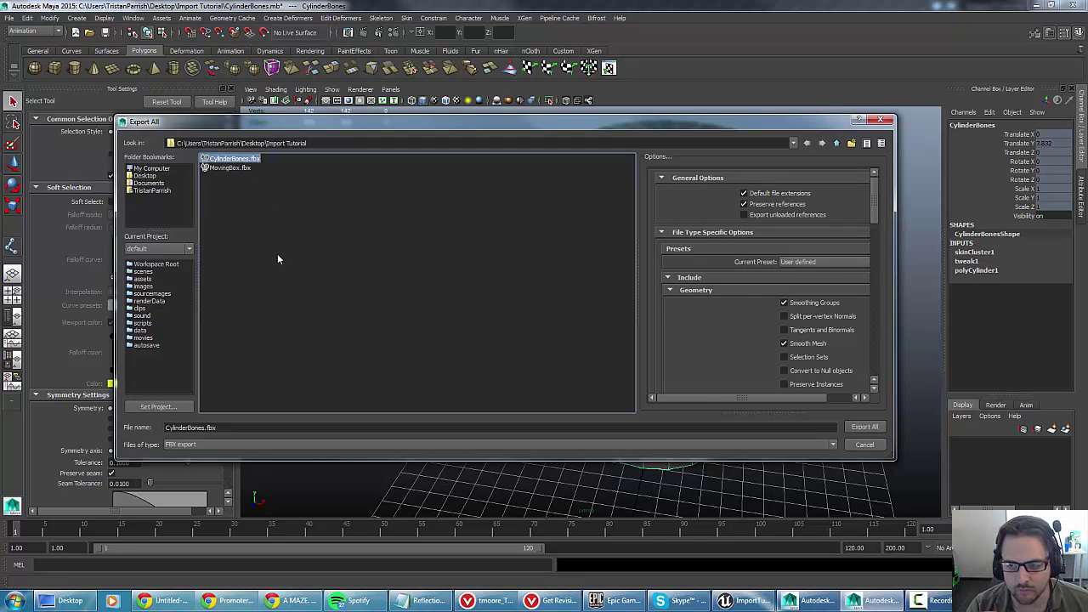
- Set the Bake Animation end frame to 120 in the FBX export options
{"action": "left_click_drag", "start_coordinate": [639, 272], "coordinate": [535, 272]}
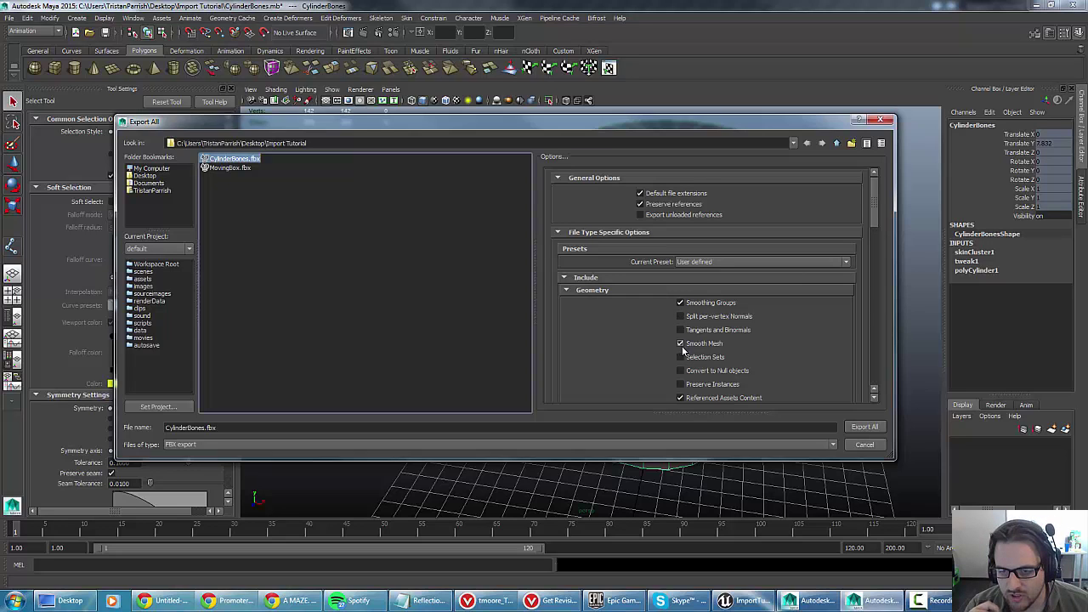
{"action": "left_click_drag", "start_coordinate": [874, 207], "coordinate": [874, 223]}
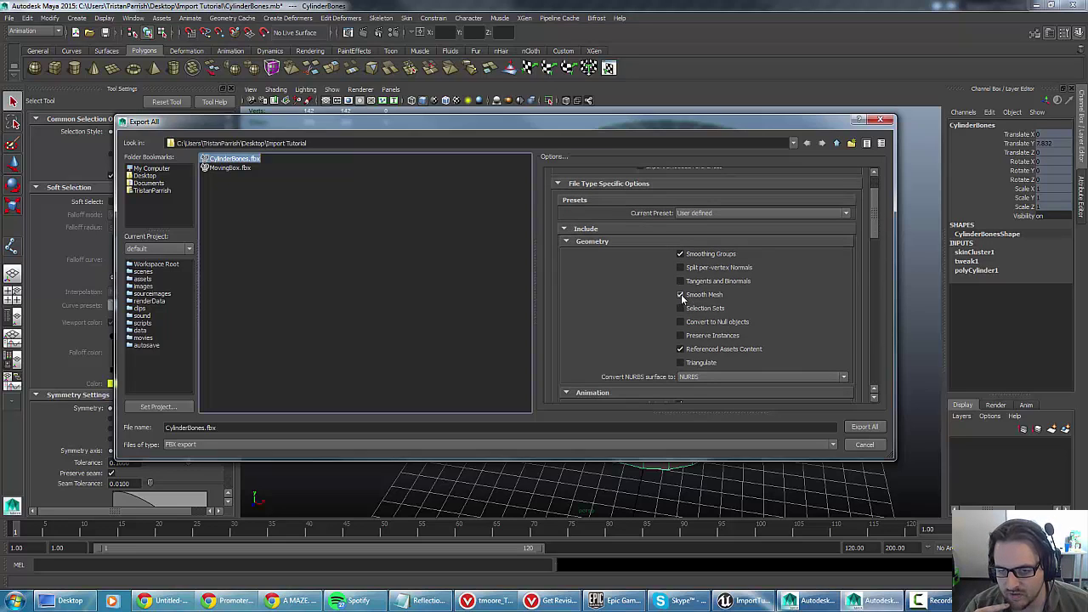
{"action": "scroll", "coordinate": [684, 297], "scroll_direction": "down", "scroll_amount": 2}
{"action": "scroll", "coordinate": [684, 298], "scroll_direction": "down", "scroll_amount": 3}
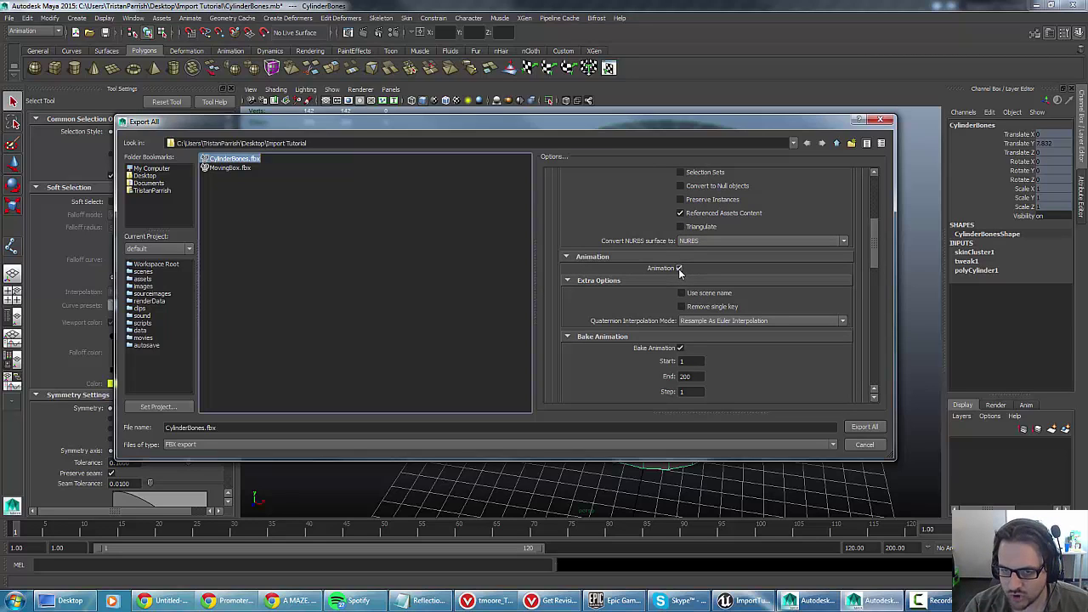
{"action": "scroll", "coordinate": [679, 272], "scroll_direction": "down", "scroll_amount": 1}
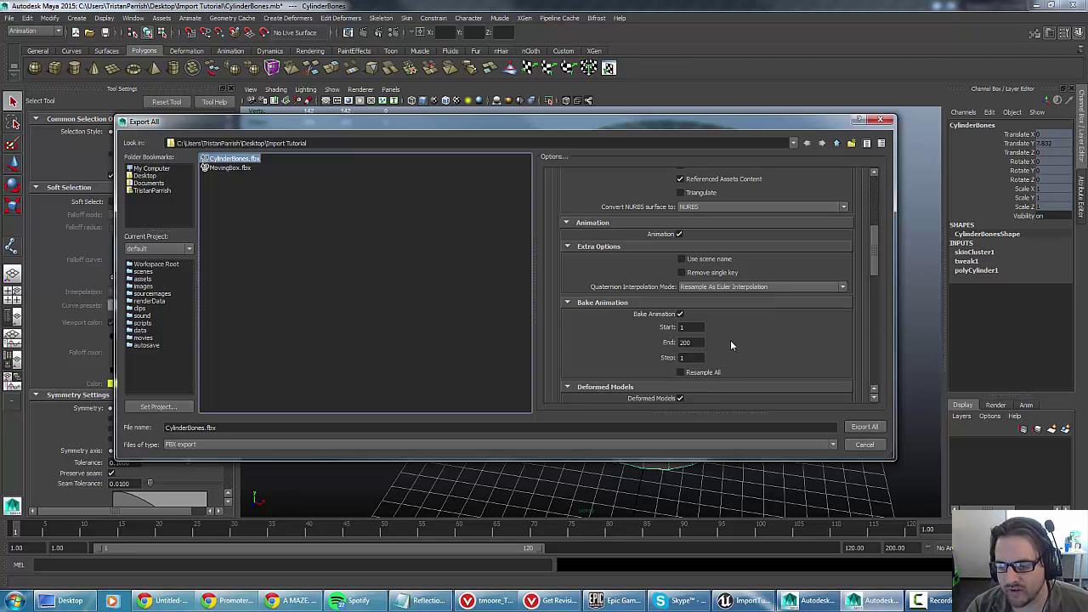
{"action": "left_click", "coordinate": [680, 342]}
{"action": "type", "text": "120"}
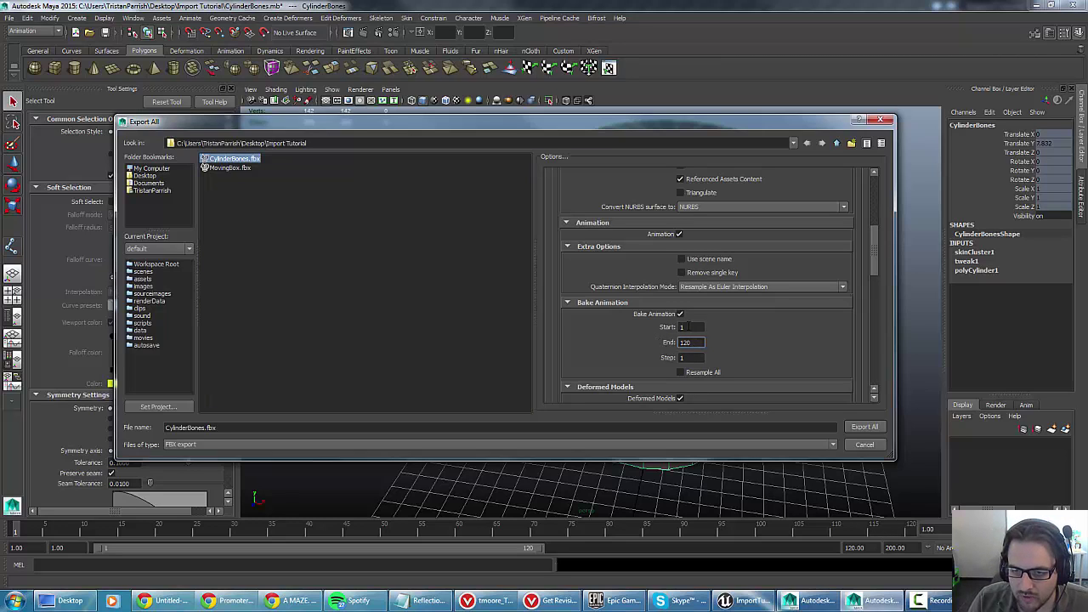
{"action": "key", "text": "Return"}
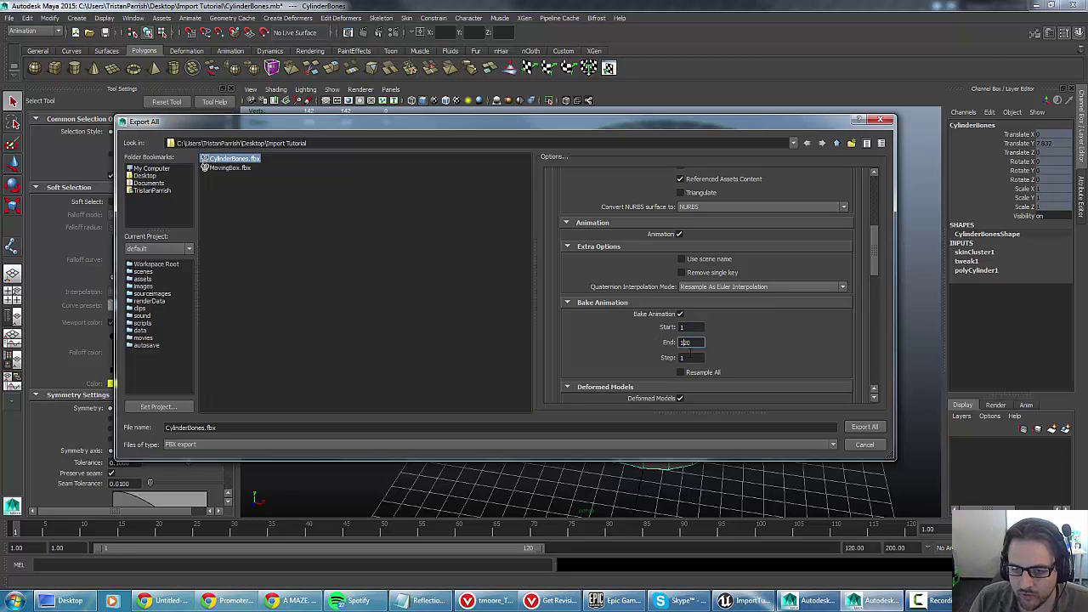
{"action": "left_click", "coordinate": [685, 326]}
{"action": "left_click", "coordinate": [690, 342]}
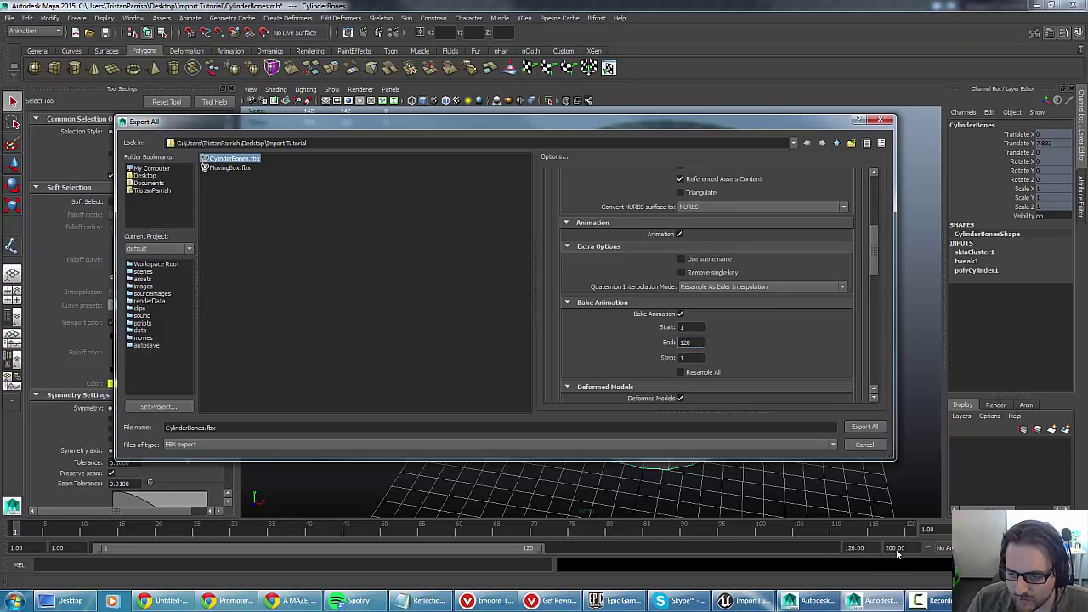
{"action": "key", "text": "Return"}
{"action": "key", "text": "Return"}
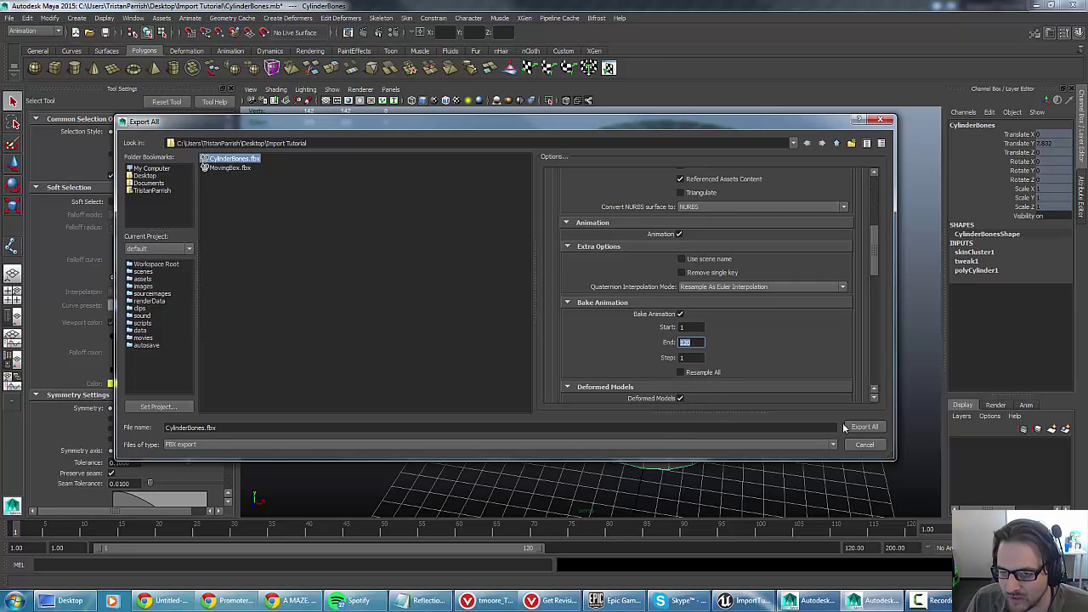
- Check the Deformed Models, Skins and Blend Shapes settings in the FBX export options, leaving all three enabled
{"action": "left_click_drag", "start_coordinate": [876, 247], "coordinate": [882, 276]}
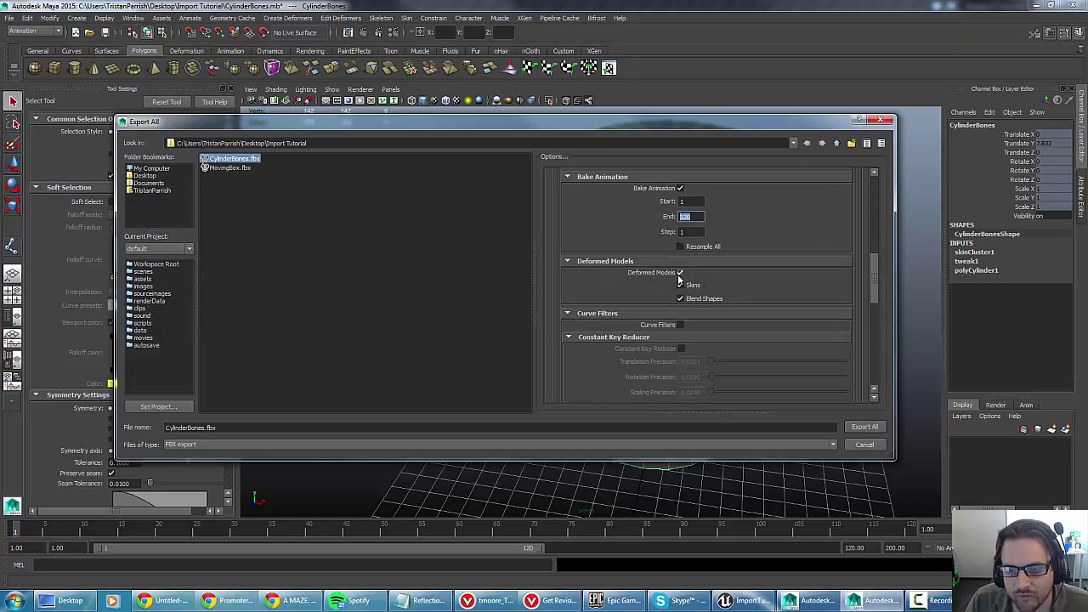
{"action": "left_click", "coordinate": [679, 286]}
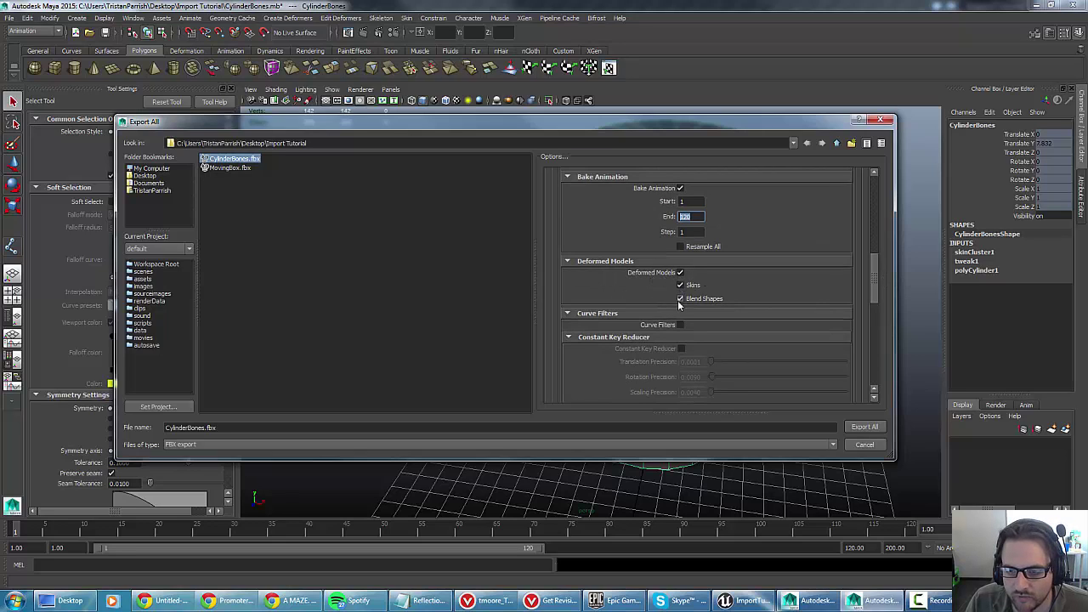
{"action": "left_click", "coordinate": [680, 285]}
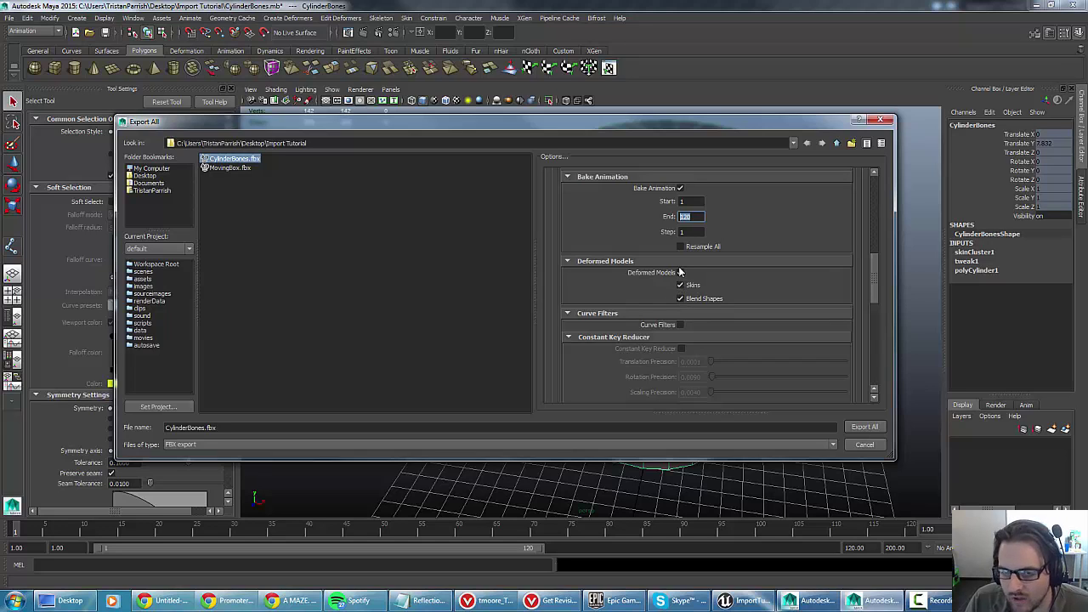
{"action": "left_click", "coordinate": [680, 286]}
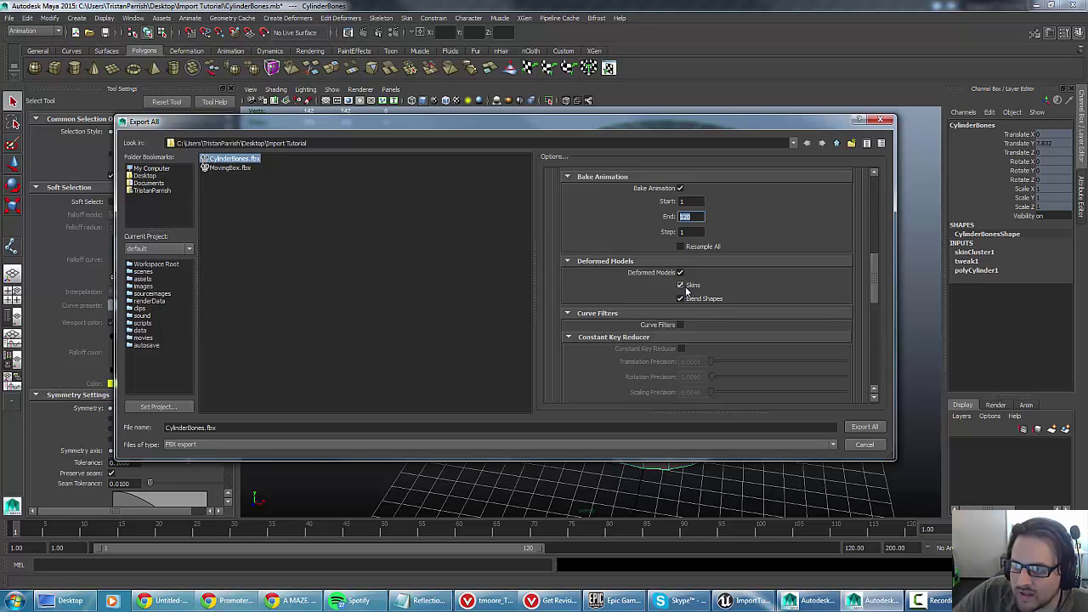
- Try Centimeters as the FBX file units and set the conversion back to Millimeters
{"action": "left_click_drag", "start_coordinate": [871, 286], "coordinate": [884, 339]}
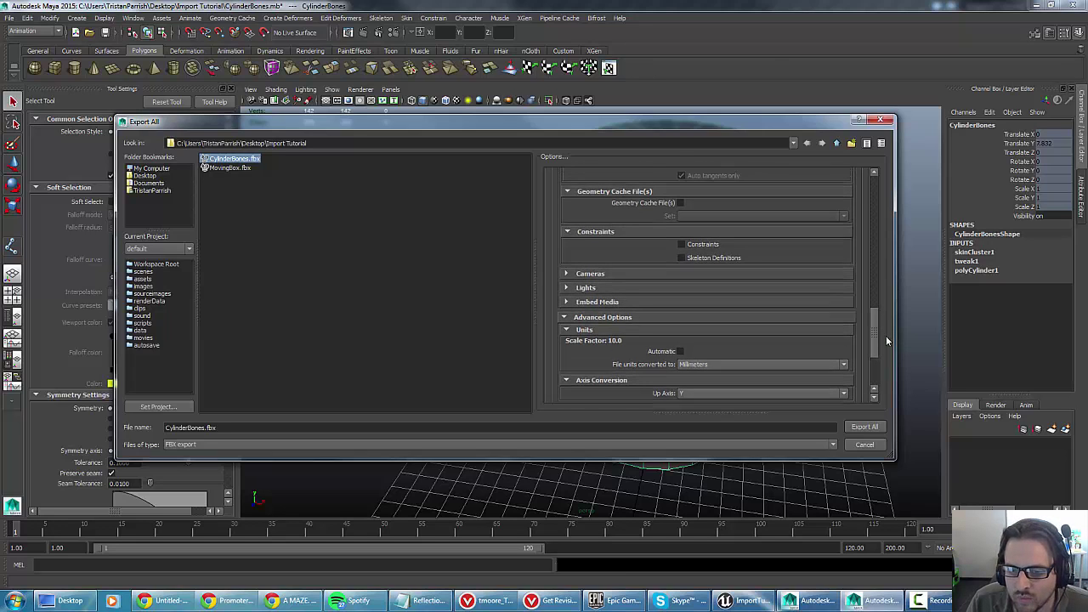
{"action": "scroll", "coordinate": [886, 336], "scroll_direction": "up", "scroll_amount": 3}
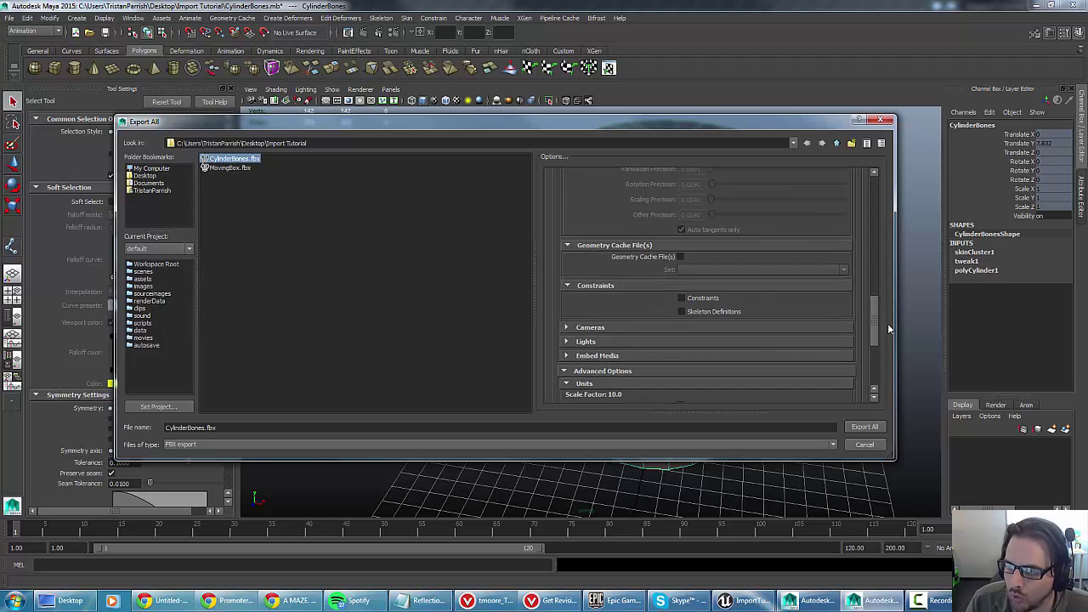
{"action": "scroll", "coordinate": [889, 330], "scroll_direction": "down", "scroll_amount": 7}
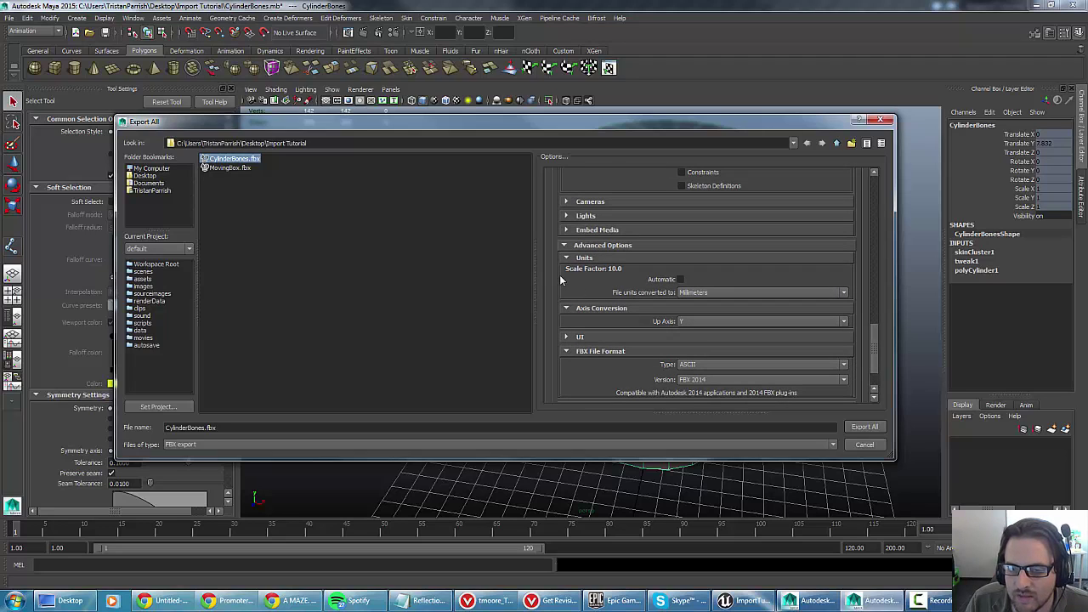
{"action": "left_click", "coordinate": [700, 294]}
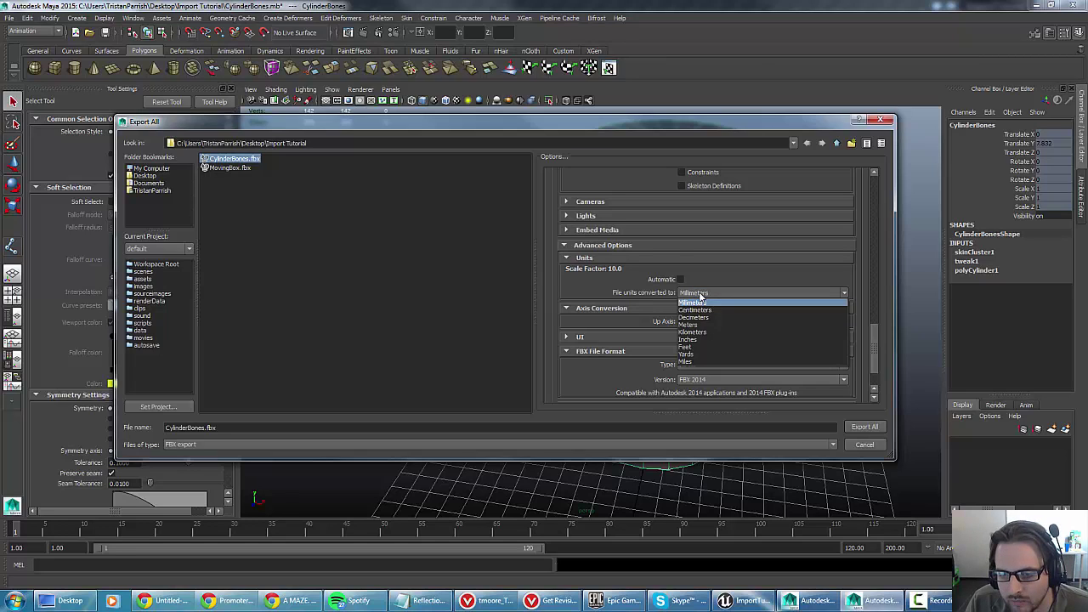
{"action": "left_click", "coordinate": [695, 310]}
{"action": "left_click", "coordinate": [698, 294]}
{"action": "left_click", "coordinate": [698, 295]}
{"action": "left_click", "coordinate": [699, 294]}
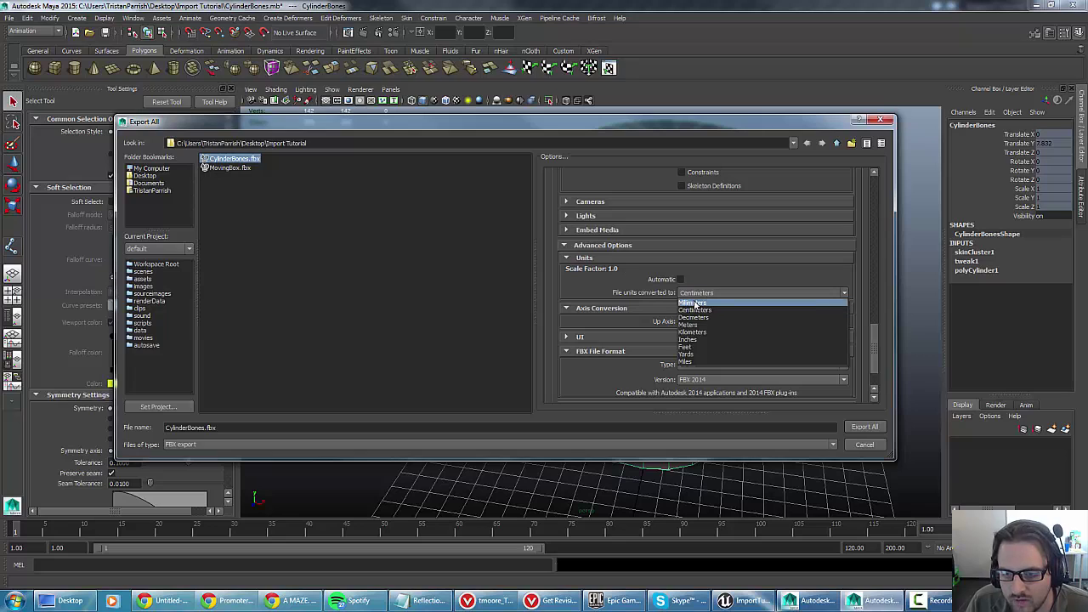
{"action": "left_click", "coordinate": [695, 303]}
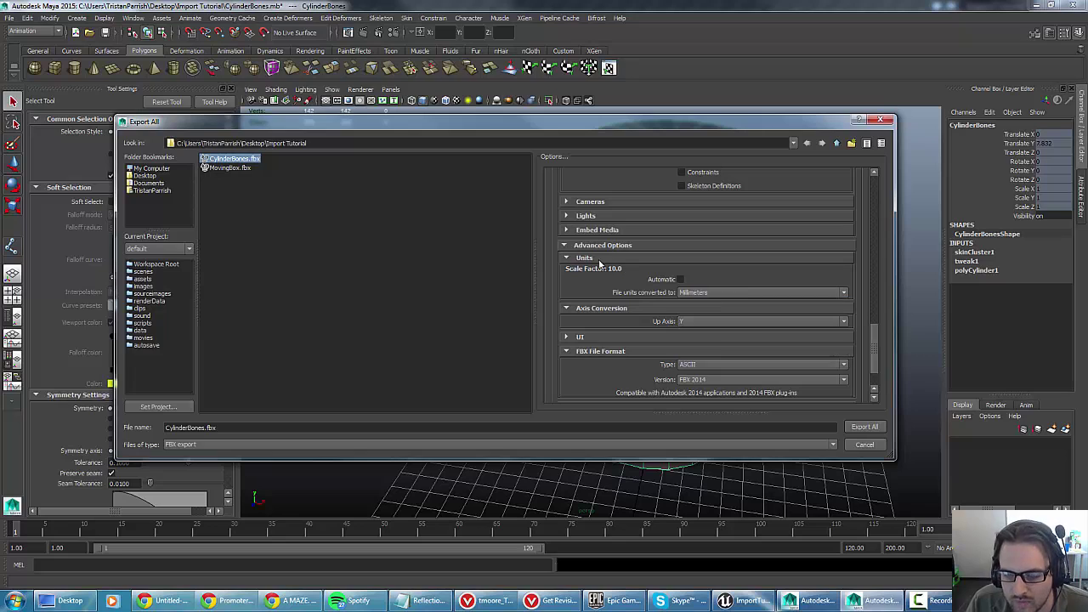
- Try Meters as the FBX file units and restore Millimeters
{"action": "left_click", "coordinate": [700, 298]}
{"action": "left_click", "coordinate": [695, 321]}
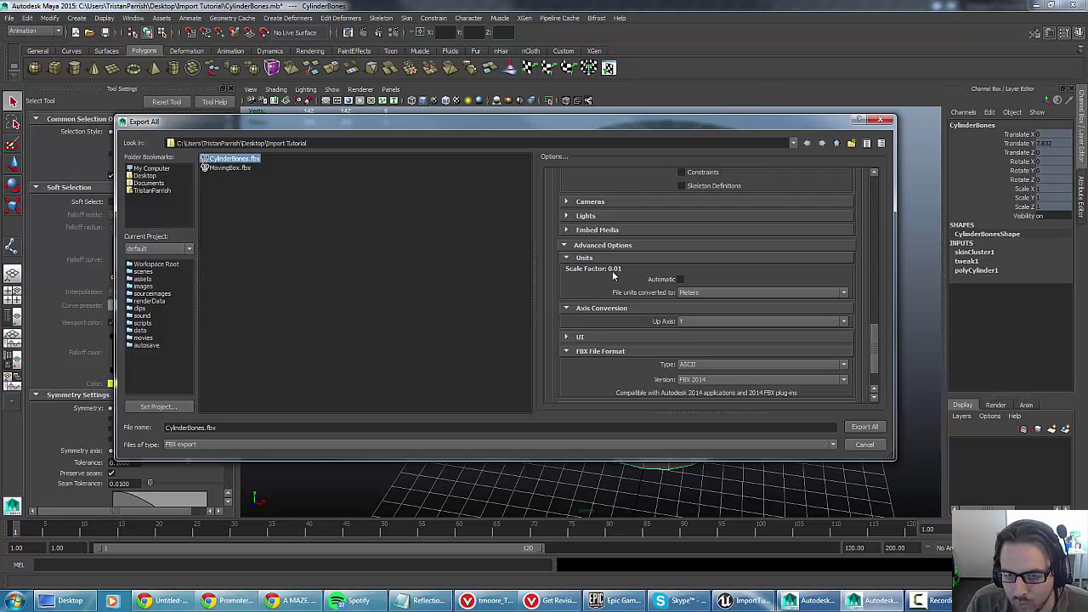
{"action": "left_click", "coordinate": [695, 293]}
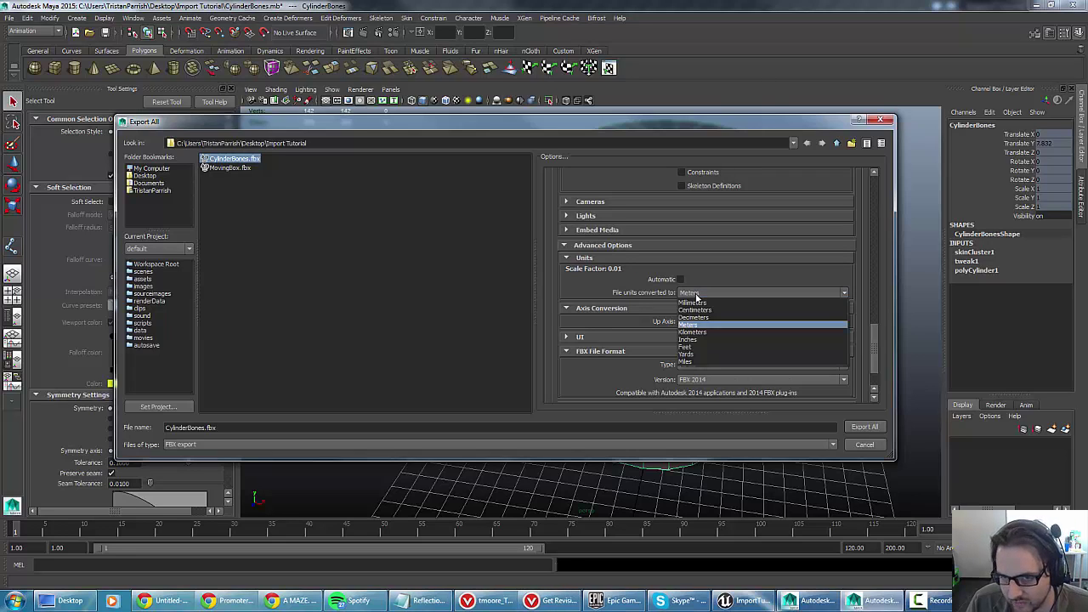
{"action": "left_click", "coordinate": [694, 304]}
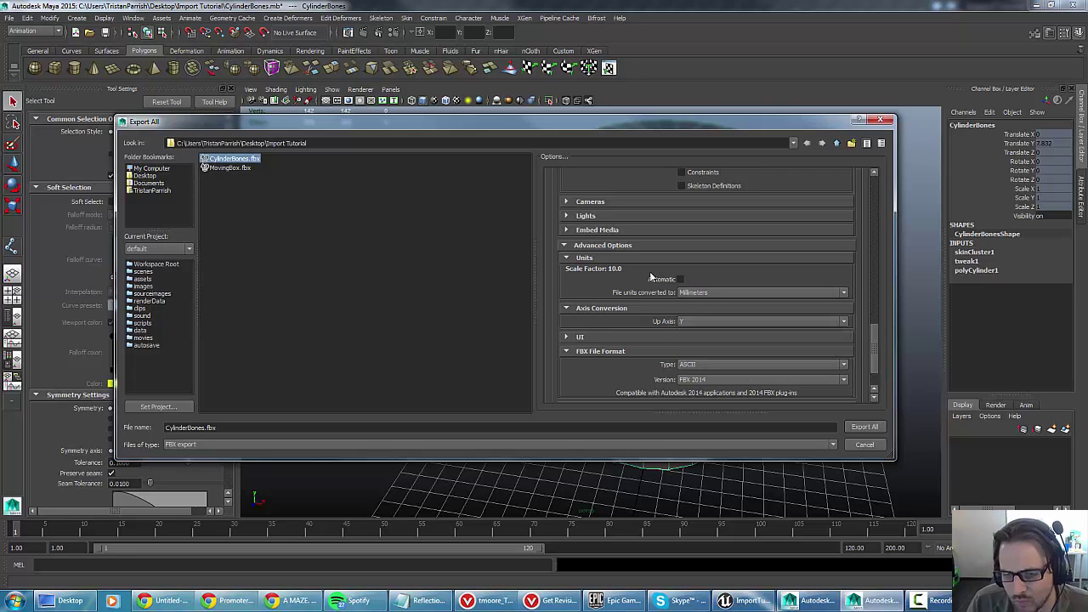
- Export the whole scene as CylinderBones.fbx, overwriting the existing file
{"action": "scroll", "coordinate": [634, 304], "scroll_direction": "down", "scroll_amount": 1}
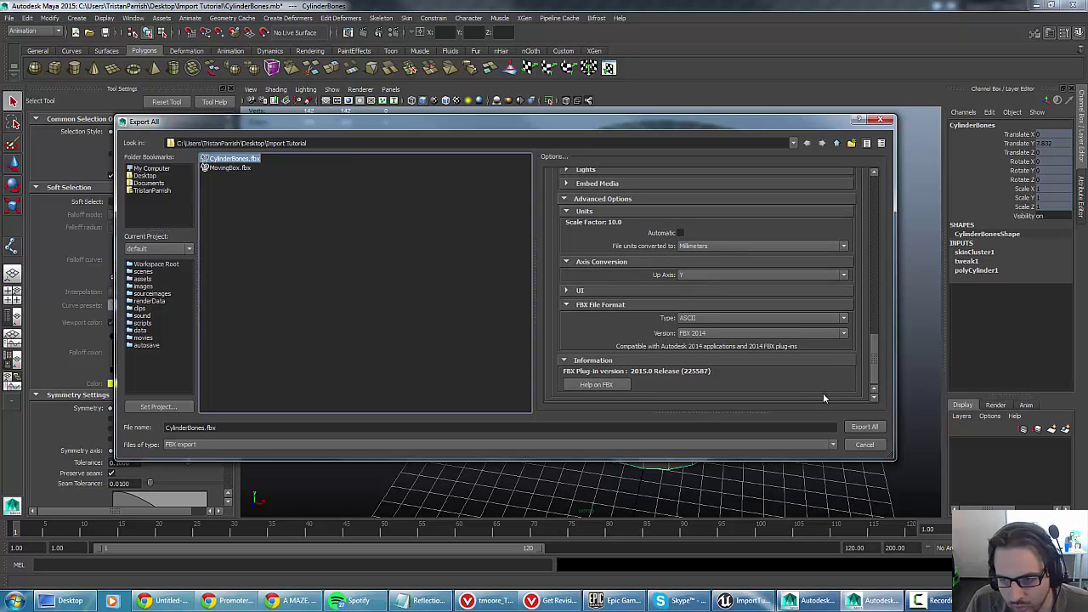
{"action": "left_click", "coordinate": [864, 427]}
{"action": "left_click", "coordinate": [483, 311]}
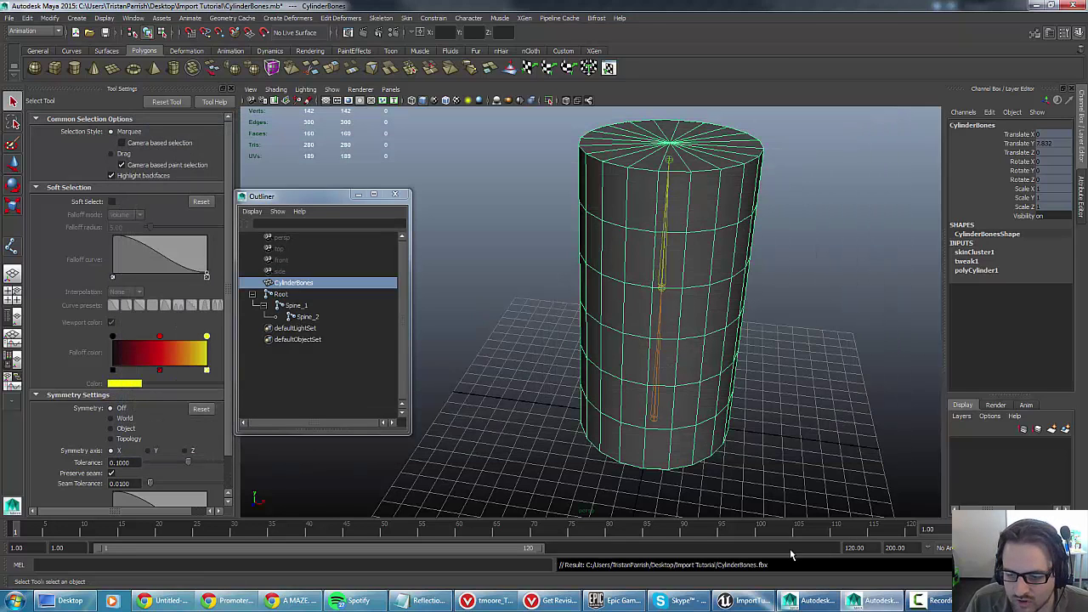
- Switch to the MovingBox scene, select the MovingBox mesh and scrub through its animation
{"action": "mouse_move", "coordinate": [797, 600]}
{"action": "left_click", "coordinate": [760, 544]}
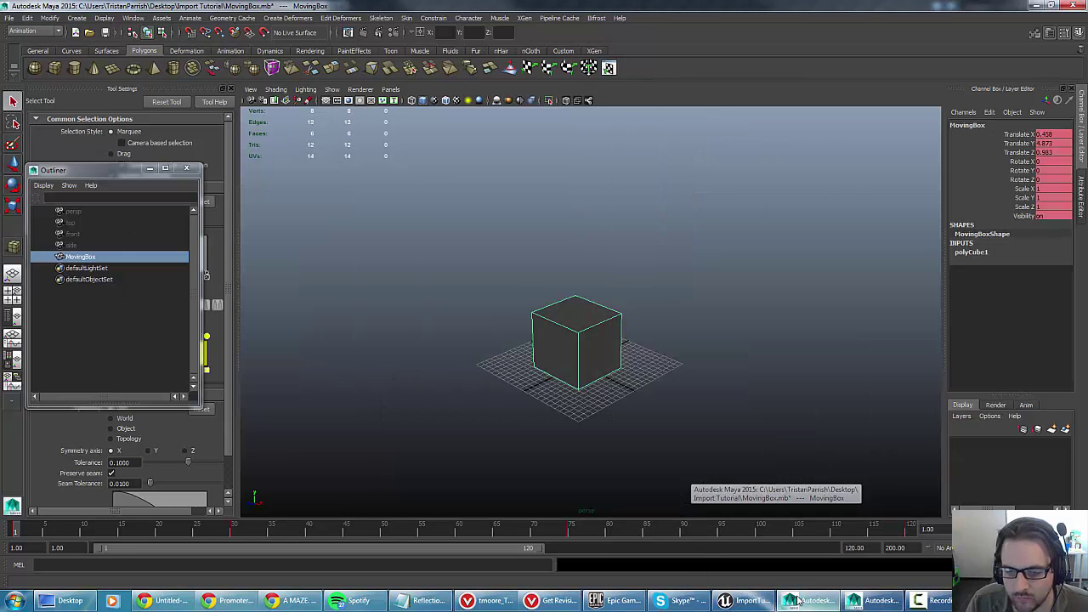
{"action": "middle_click_drag", "start_coordinate": [362, 308], "coordinate": [348, 304], "text": "alt"}
{"action": "scroll", "coordinate": [433, 297], "scroll_direction": "up", "scroll_amount": 5}
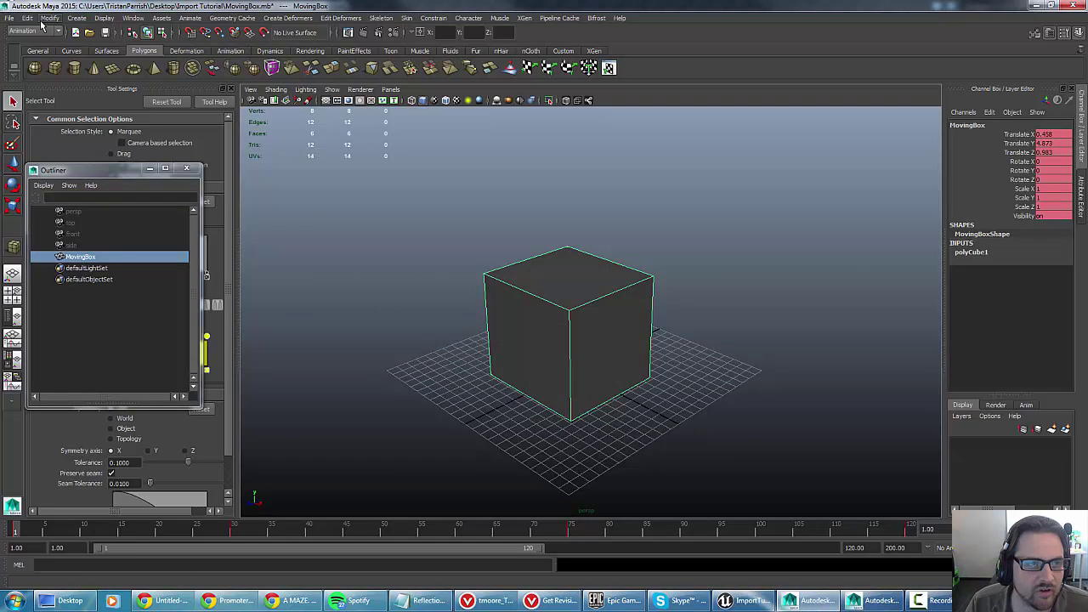
{"action": "left_click", "coordinate": [7, 18]}
{"action": "left_click", "coordinate": [7, 18]}
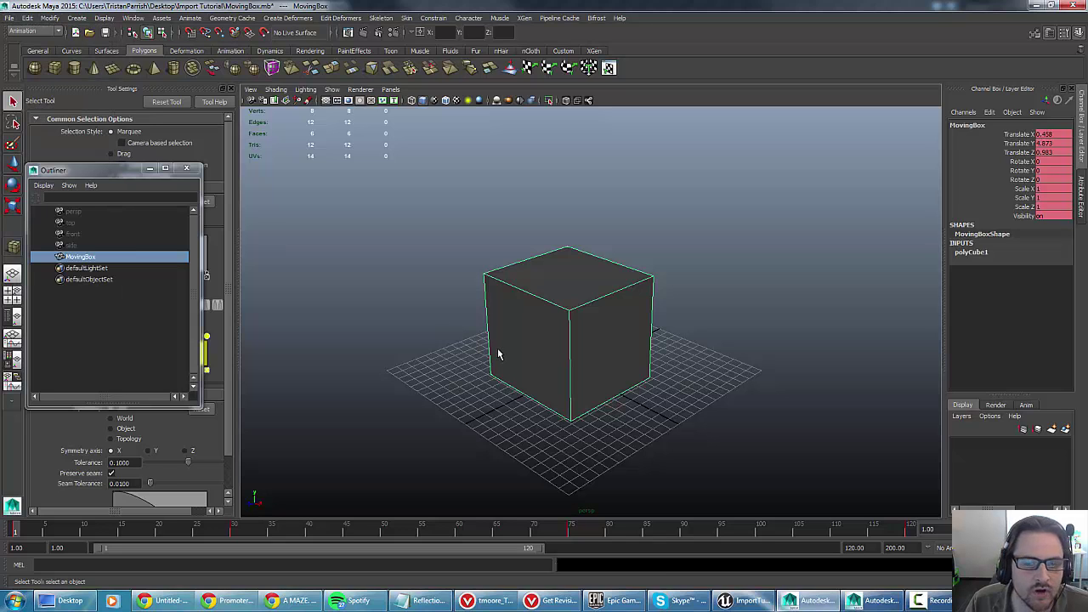
{"action": "left_click", "coordinate": [72, 257]}
{"action": "left_click_drag", "start_coordinate": [24, 532], "coordinate": [851, 532]}
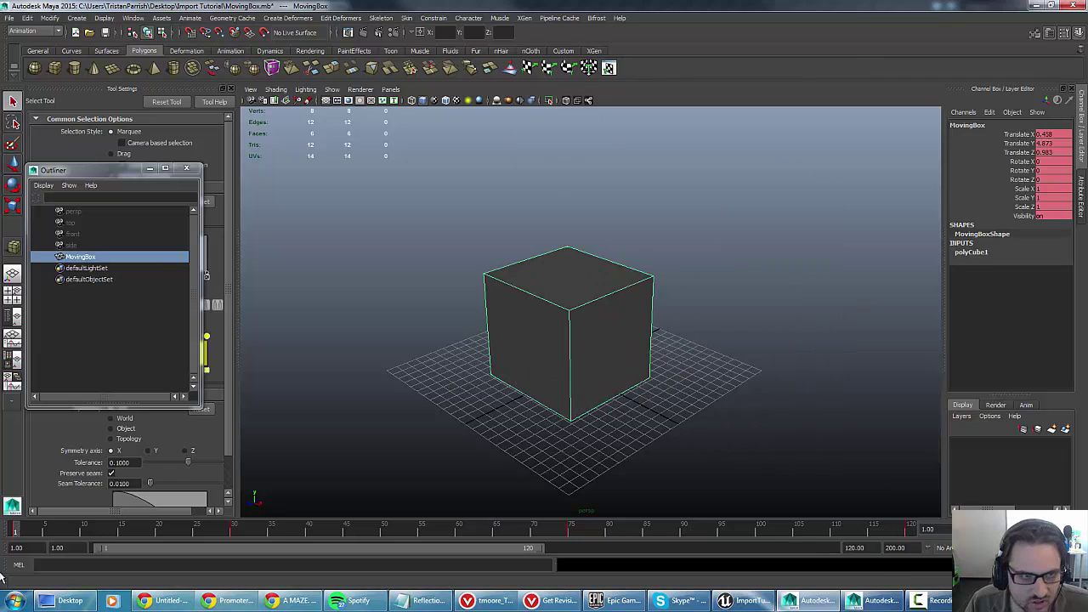
- Start an FBX export of the entire scene with the existing MovingBox.fbx as the target, widening the options area
{"action": "left_click", "coordinate": [7, 18]}
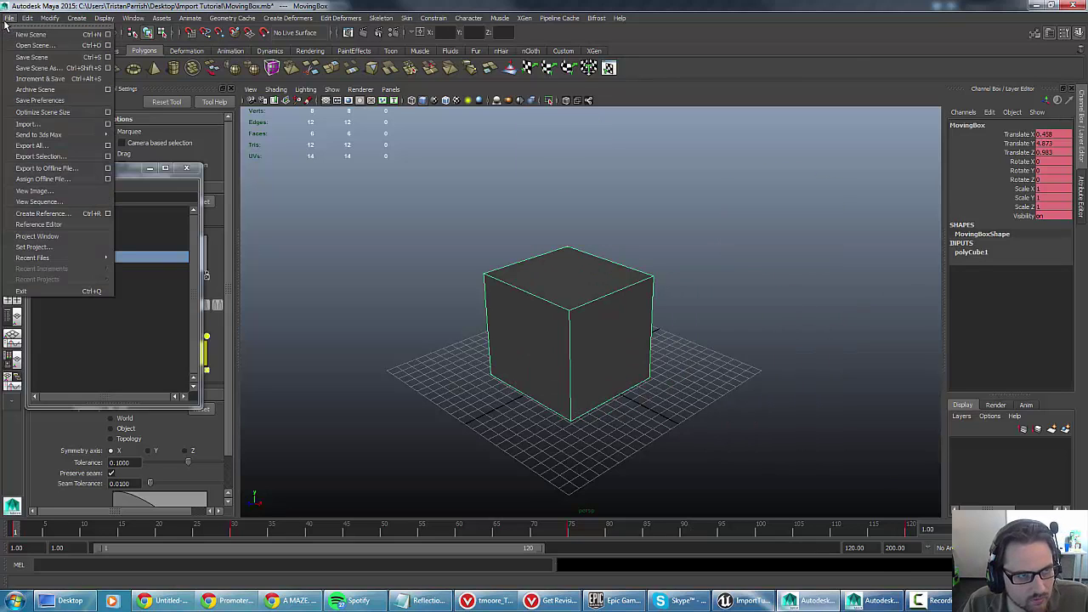
{"action": "left_click", "coordinate": [32, 151]}
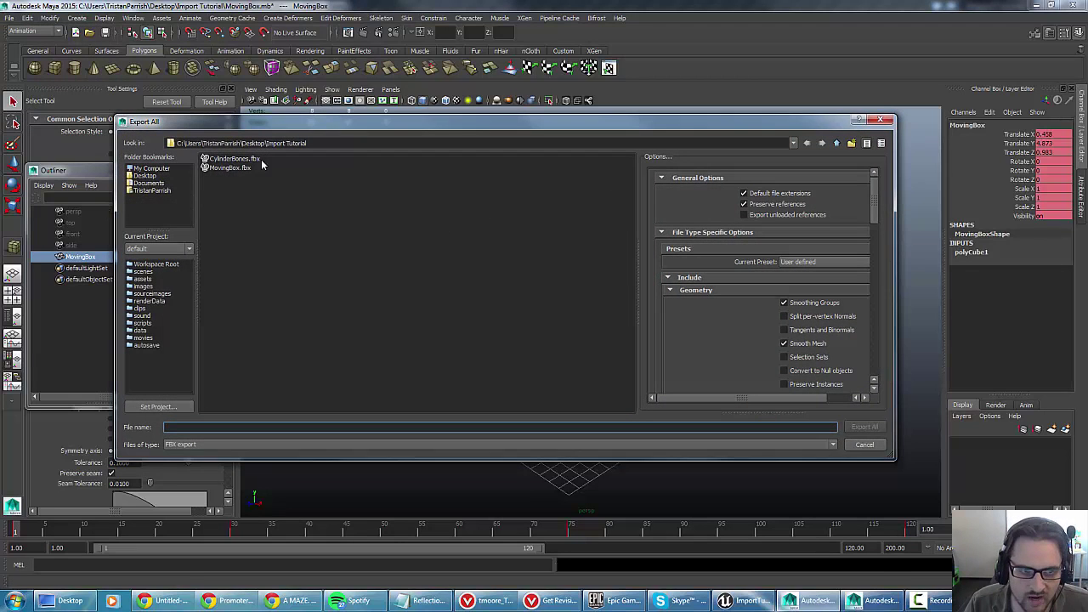
{"action": "left_click", "coordinate": [227, 168]}
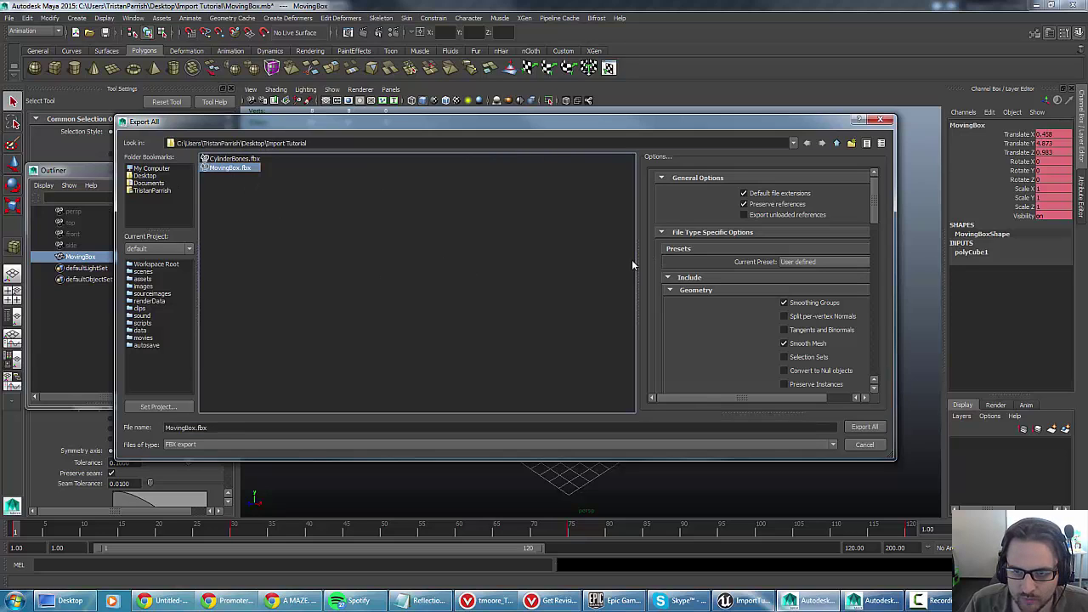
{"action": "left_click_drag", "start_coordinate": [632, 265], "coordinate": [517, 264]}
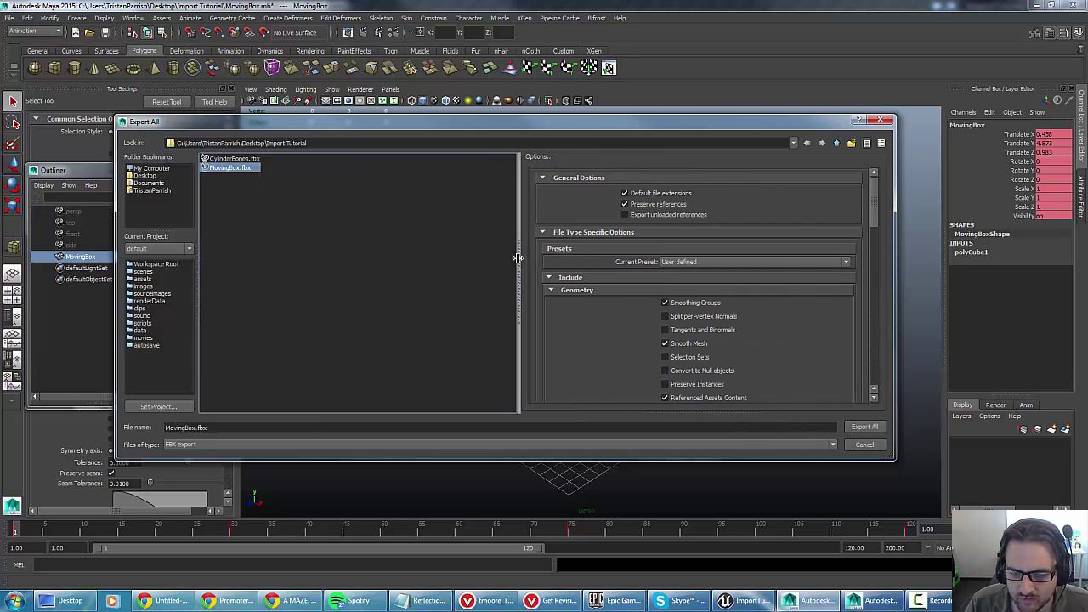
- Set the Bake Animation end frame to 120 for the MovingBox export
{"action": "scroll", "coordinate": [676, 310], "scroll_direction": "down", "scroll_amount": 4}
{"action": "double_click", "coordinate": [672, 357]}
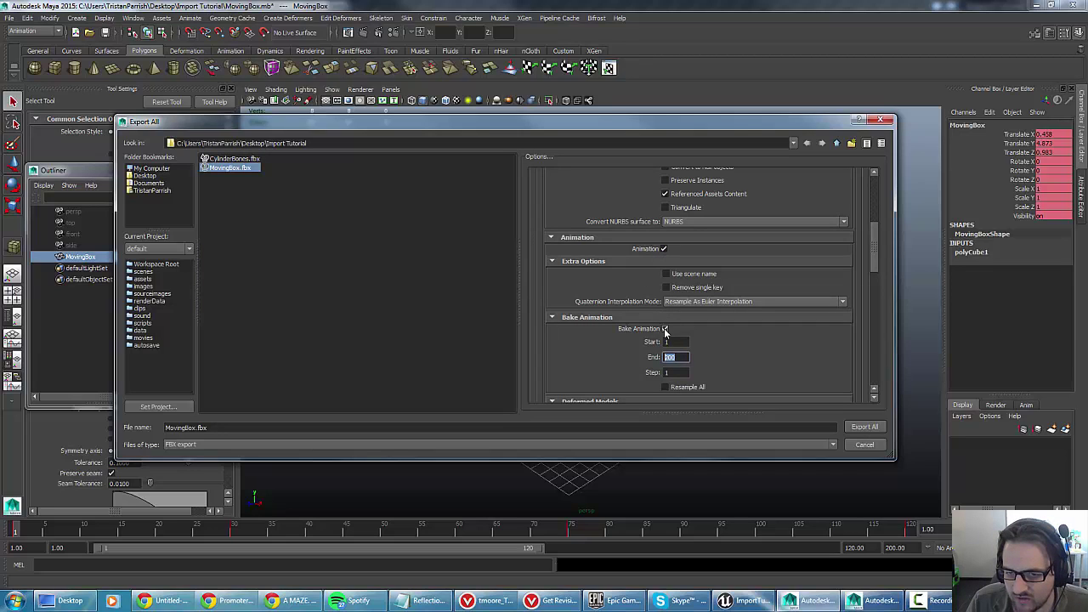
{"action": "type", "text": "120"}
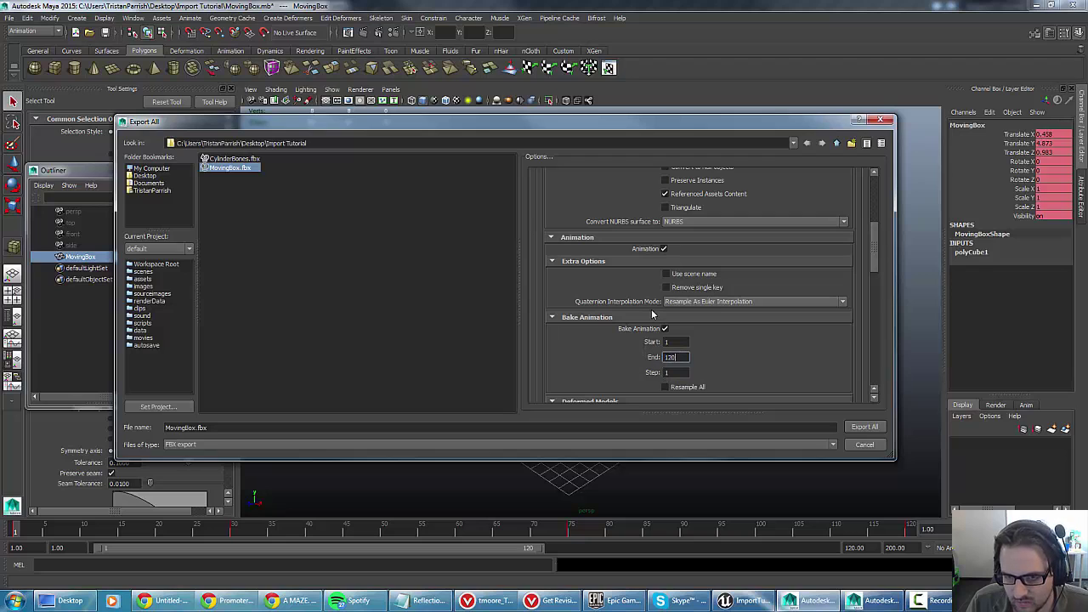
- Review the remaining FBX options and export the scene, overwriting MovingBox.fbx
{"action": "scroll", "coordinate": [873, 267], "scroll_direction": "down", "scroll_amount": 3}
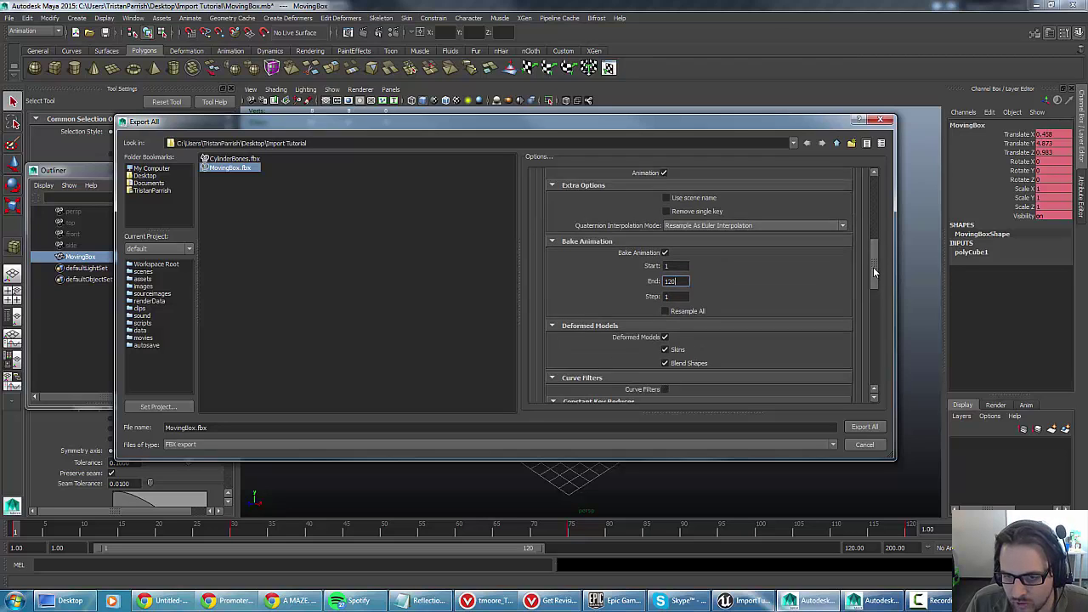
{"action": "left_click_drag", "start_coordinate": [874, 267], "coordinate": [872, 157]}
{"action": "left_click", "coordinate": [863, 428]}
{"action": "left_click", "coordinate": [474, 306]}
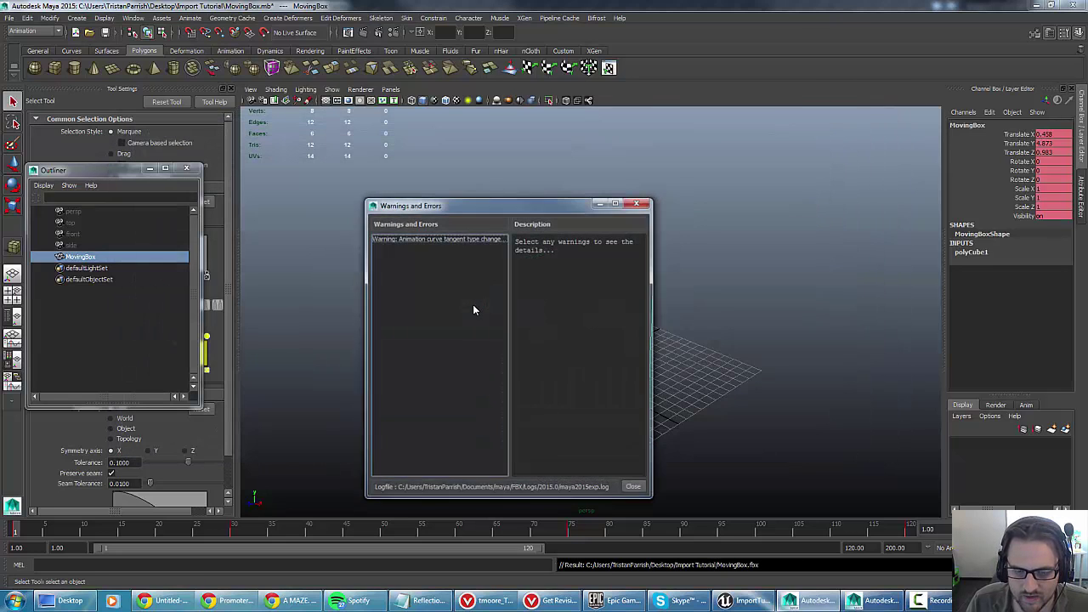
- Read the full description of the animation curve tangent warning and dismiss the Warnings and Errors report
{"action": "left_click", "coordinate": [413, 239]}
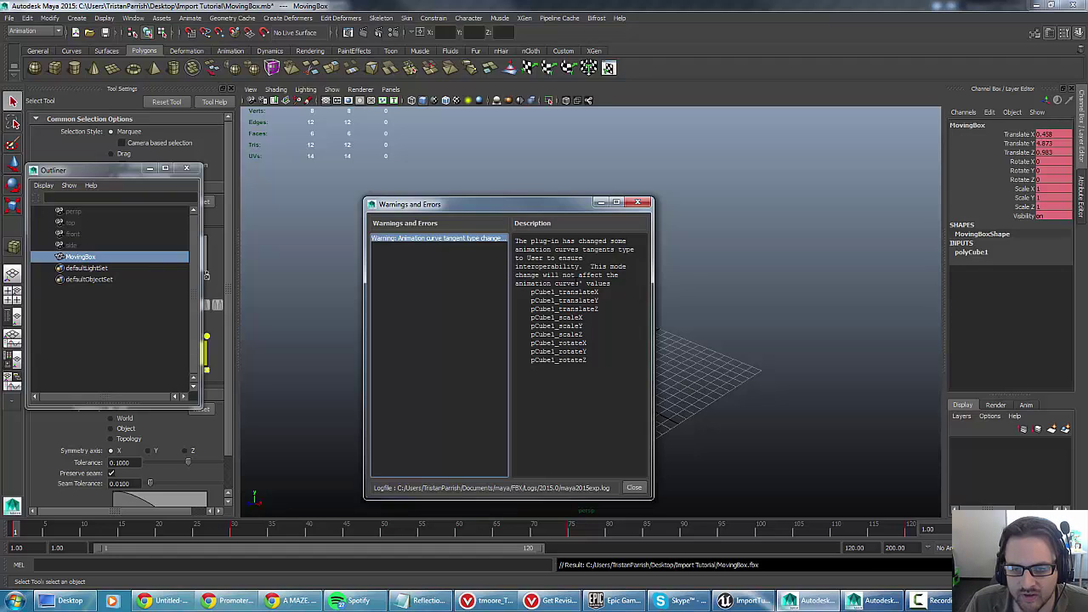
{"action": "left_click_drag", "start_coordinate": [651, 310], "coordinate": [762, 330]}
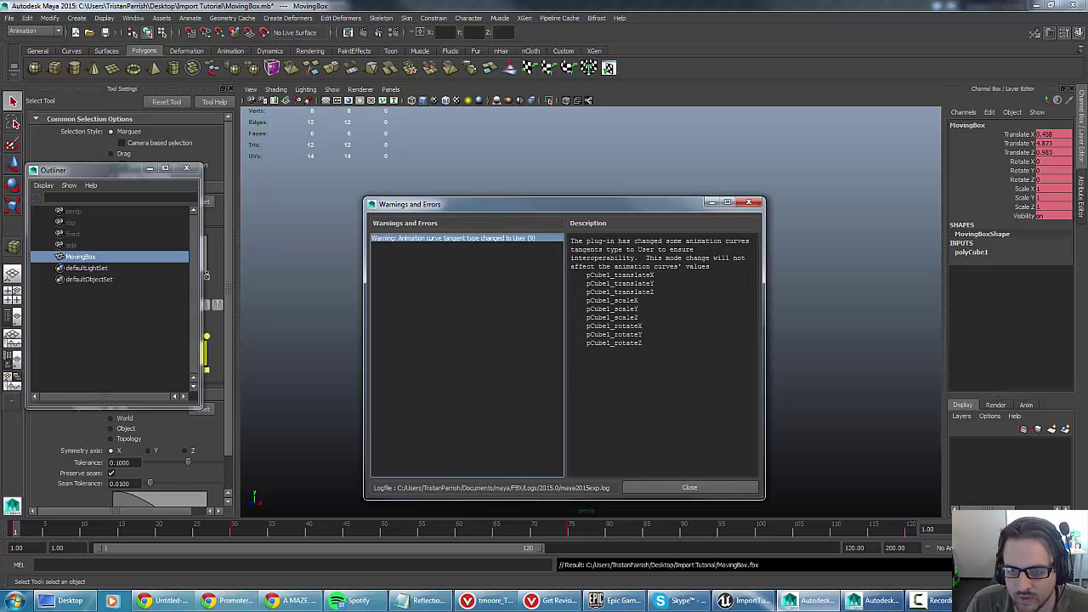
{"action": "left_click_drag", "start_coordinate": [570, 241], "coordinate": [729, 266]}
{"action": "left_click", "coordinate": [718, 304]}
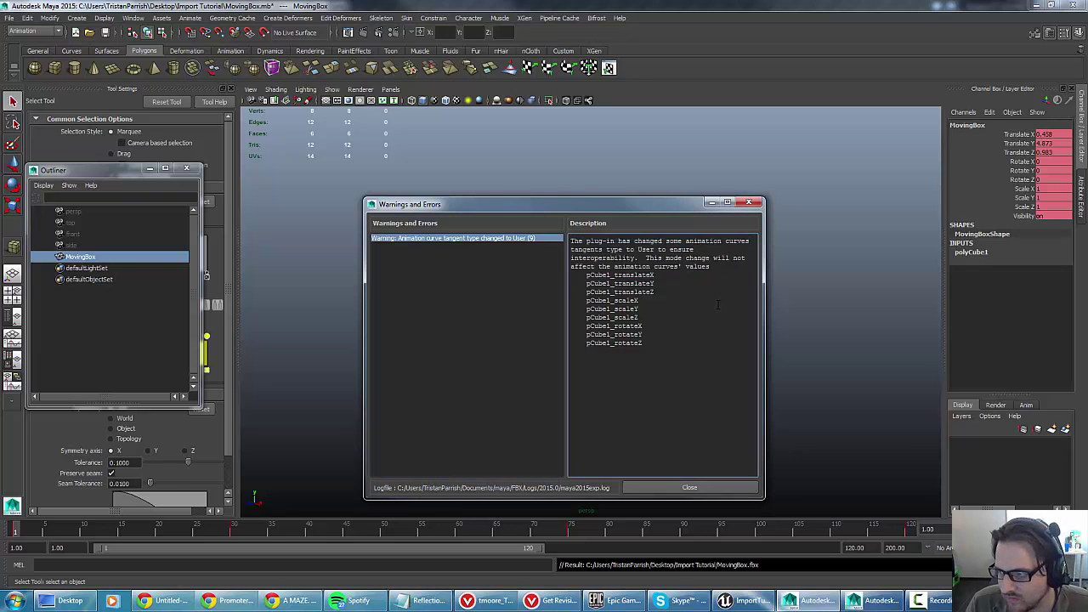
{"action": "left_click", "coordinate": [675, 488]}
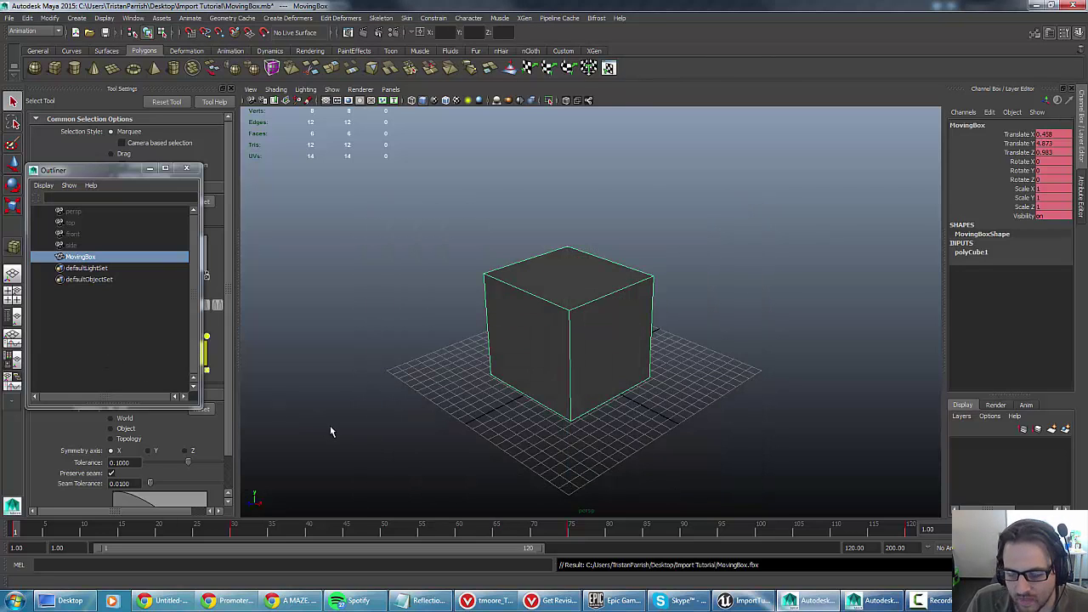
- Switch to the Unreal Editor and create a folder named MovingBox in the Content root
{"action": "left_click", "coordinate": [748, 601]}
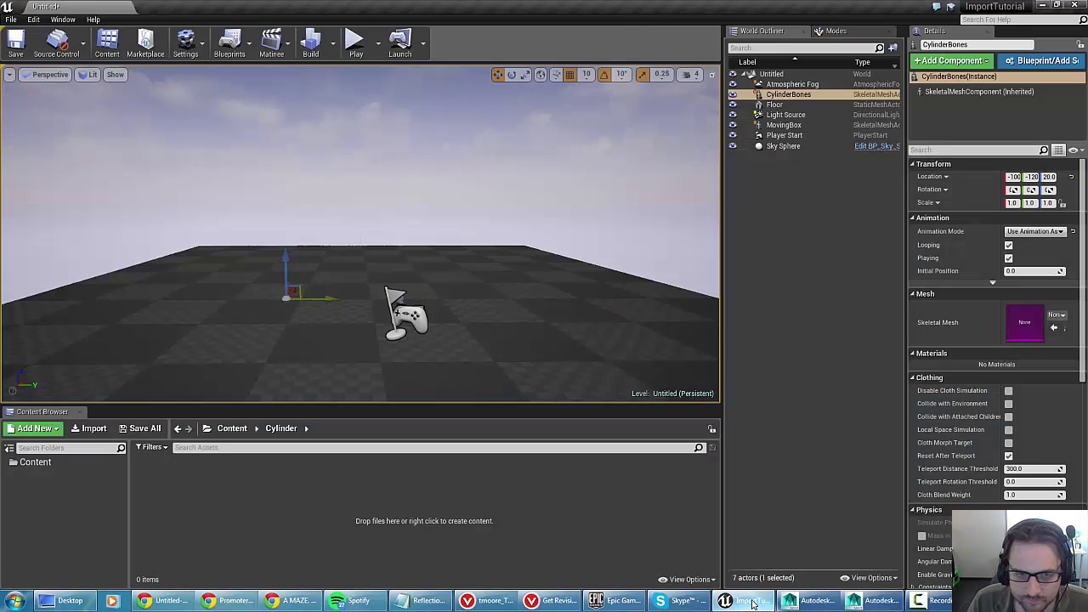
{"action": "left_click", "coordinate": [53, 464]}
{"action": "right_click_drag", "start_coordinate": [213, 247], "coordinate": [212, 246]}
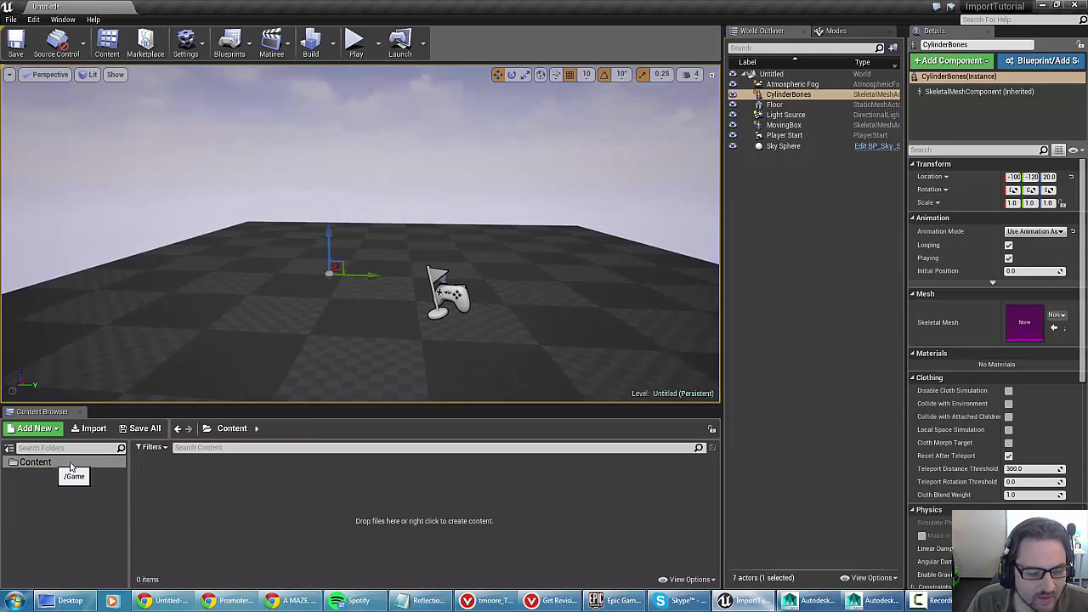
{"action": "right_click", "coordinate": [135, 464]}
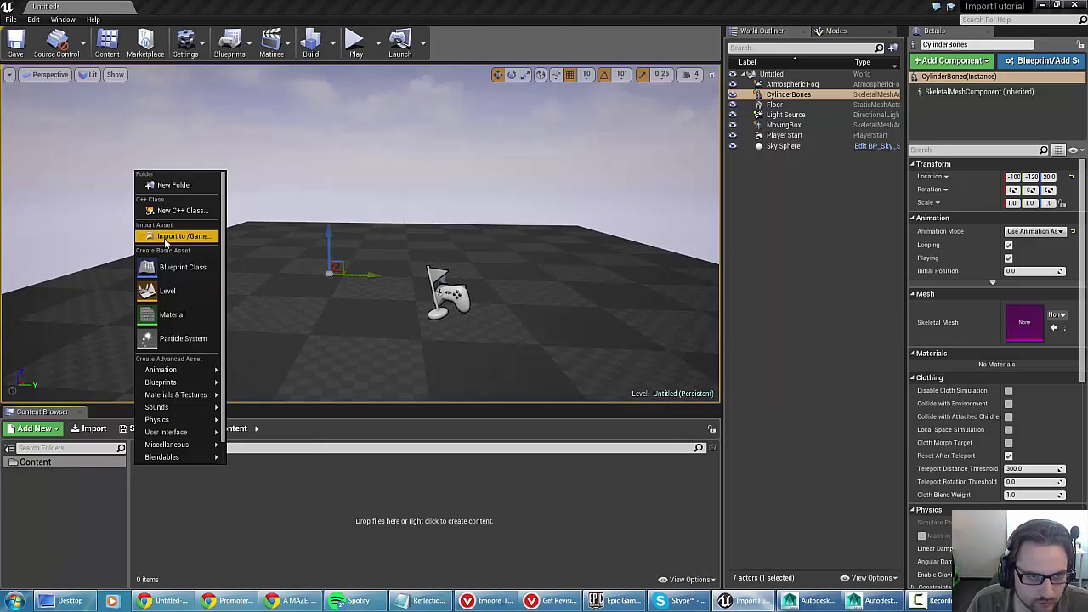
{"action": "left_click", "coordinate": [179, 185]}
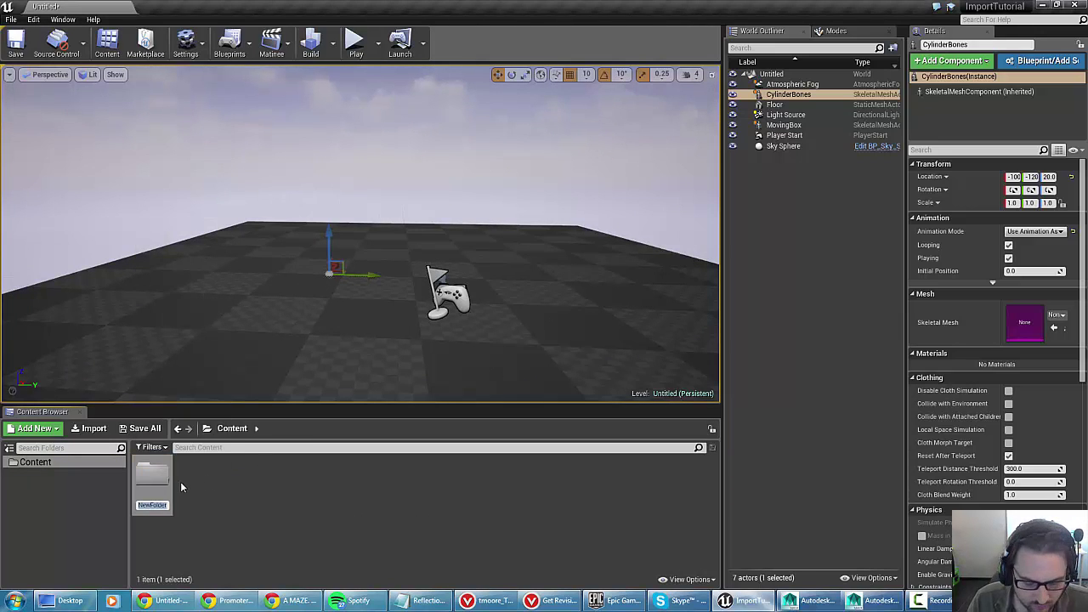
{"action": "type", "text": "MovingBox"}
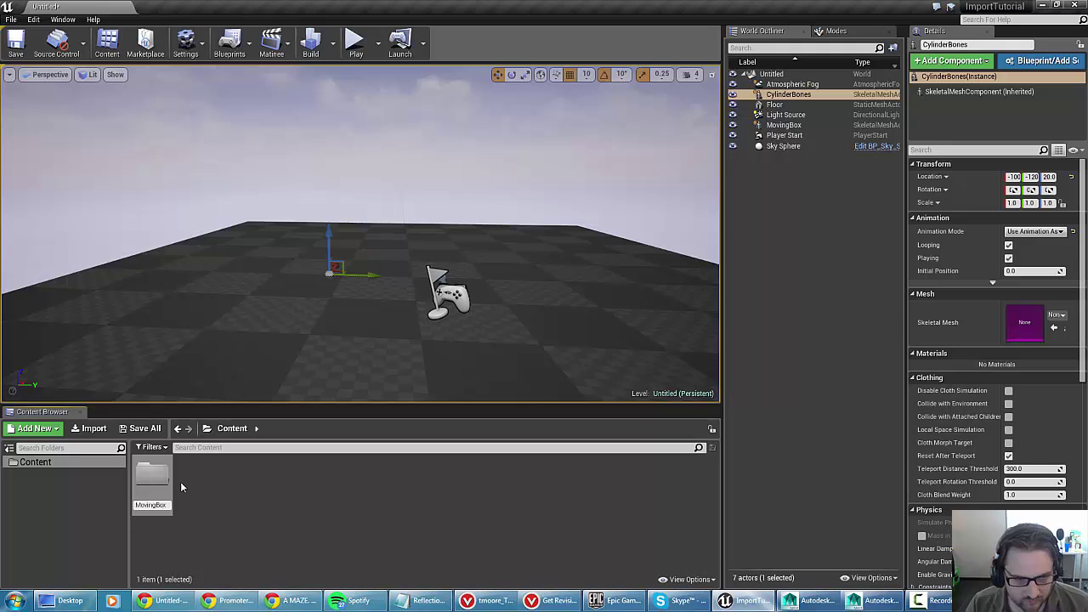
{"action": "key", "text": "Return"}
- Create a second folder named CylinderBones in the Content root
{"action": "right_click", "coordinate": [180, 481]}
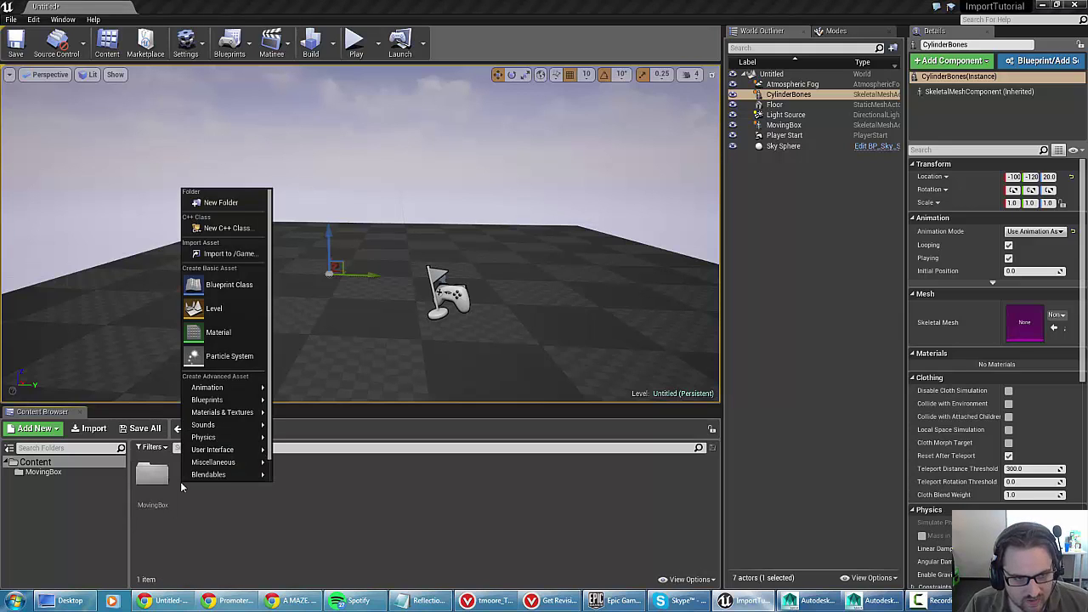
{"action": "left_click", "coordinate": [211, 203]}
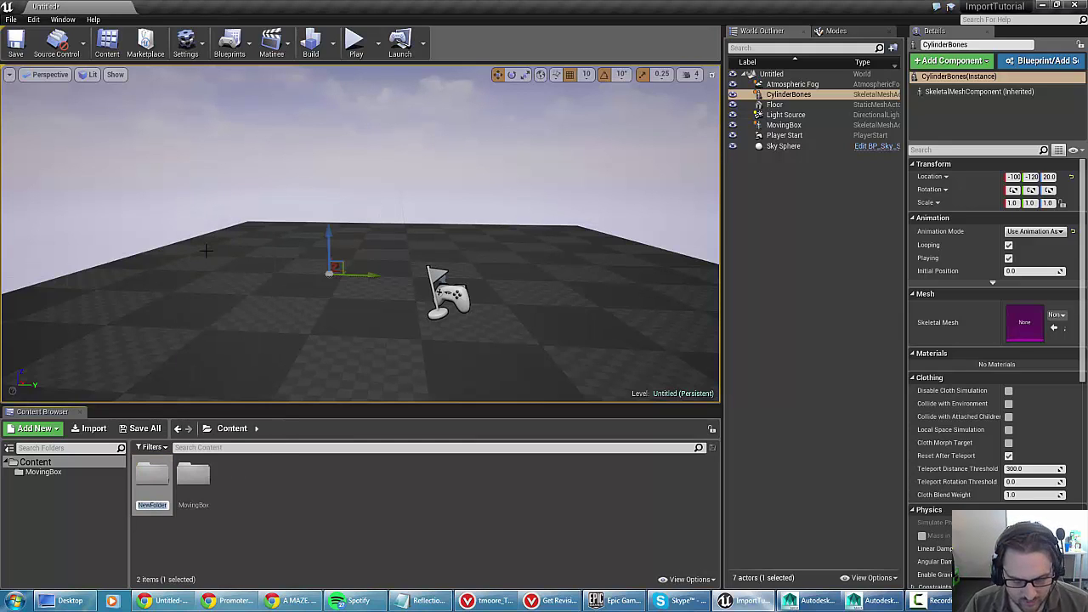
{"action": "type", "text": "C"}
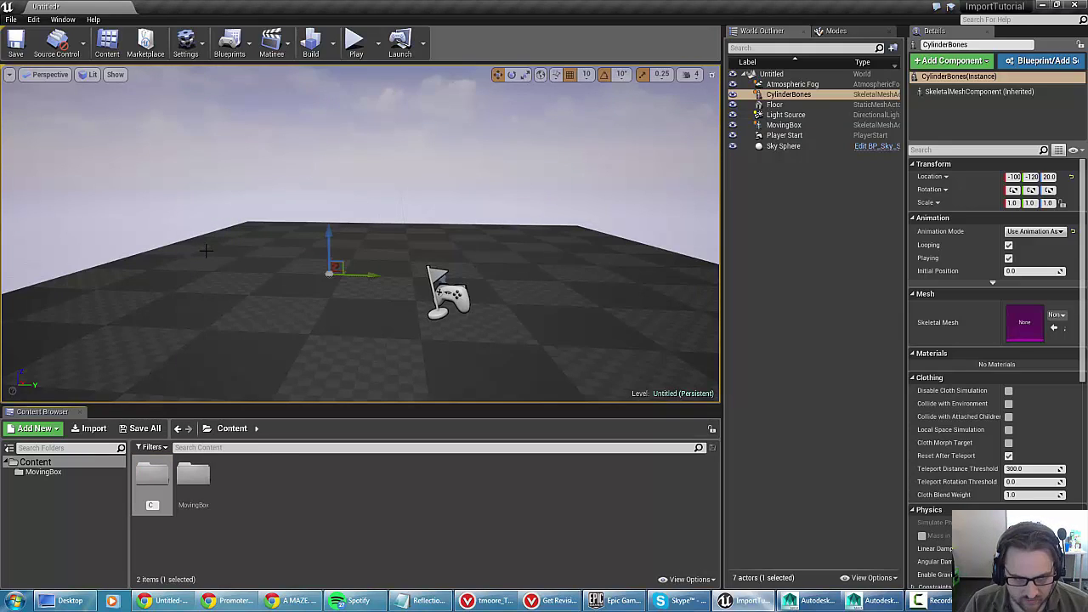
{"action": "type", "text": "ylinderBones"}
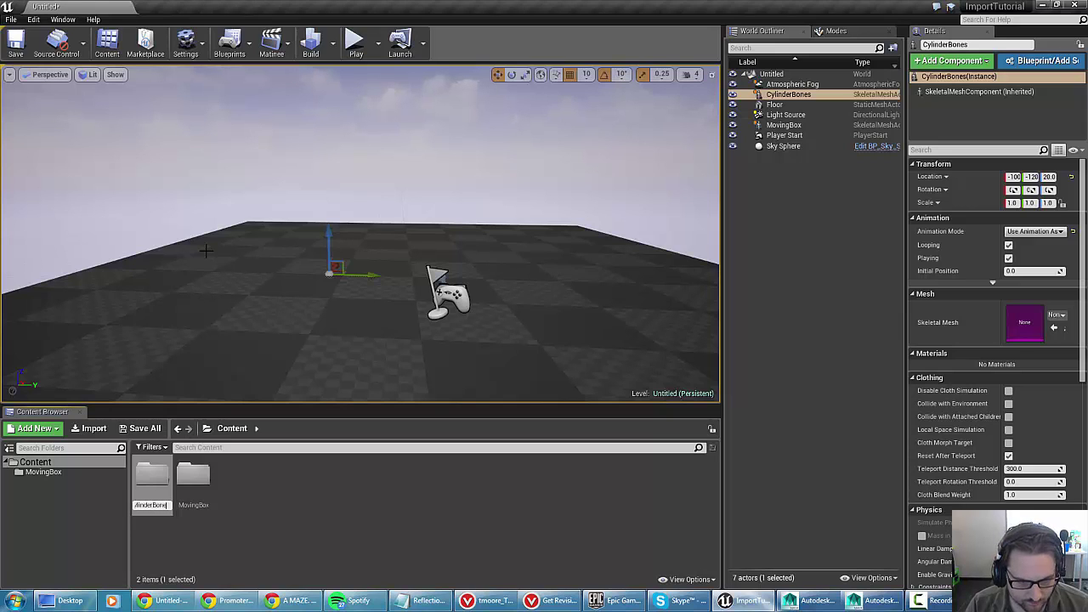
{"action": "key", "text": "Return"}
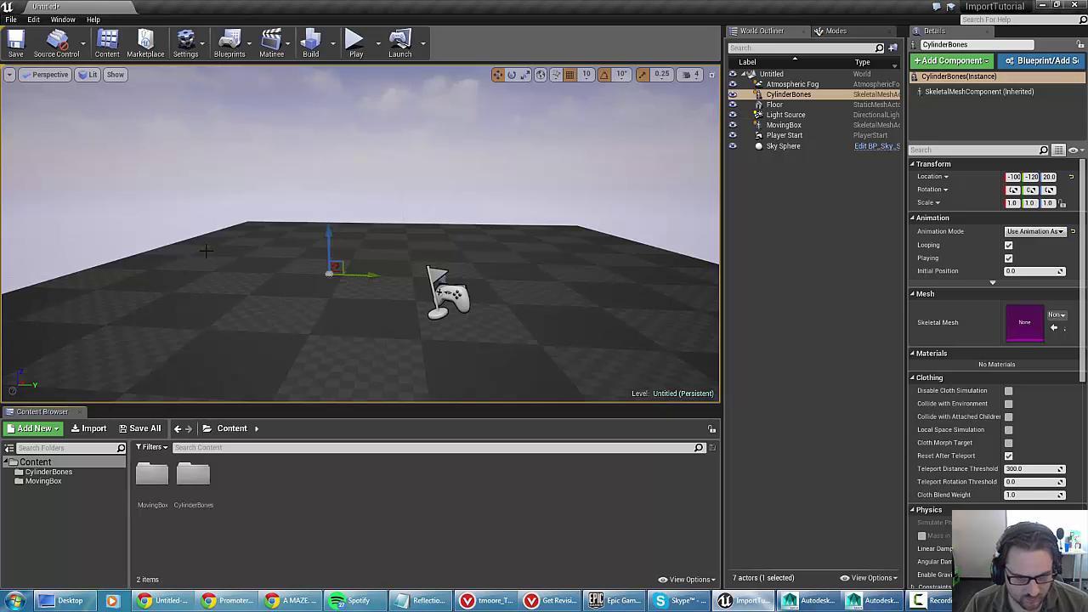
- Start importing MovingBox.fbx into the MovingBox folder and move the FBX Import Options window clear of the progress message
{"action": "double_click", "coordinate": [149, 476]}
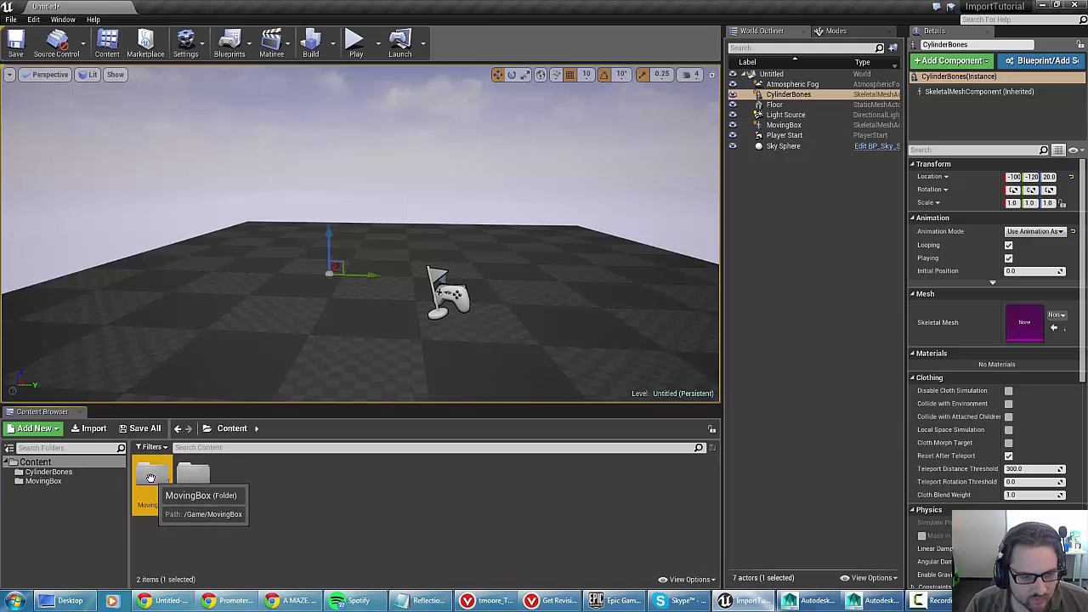
{"action": "left_click", "coordinate": [90, 432]}
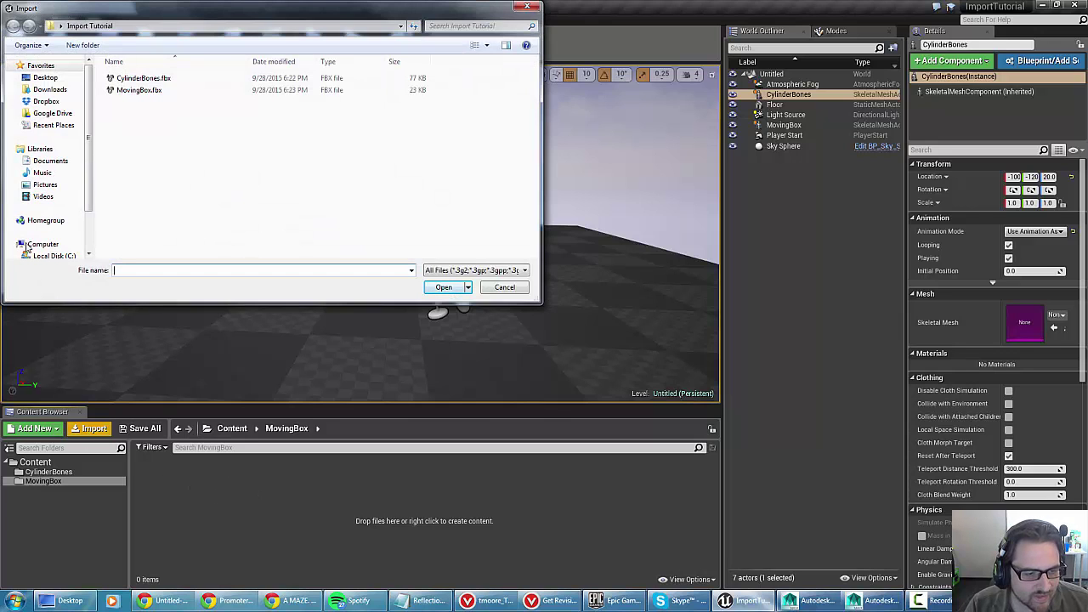
{"action": "double_click", "coordinate": [137, 90]}
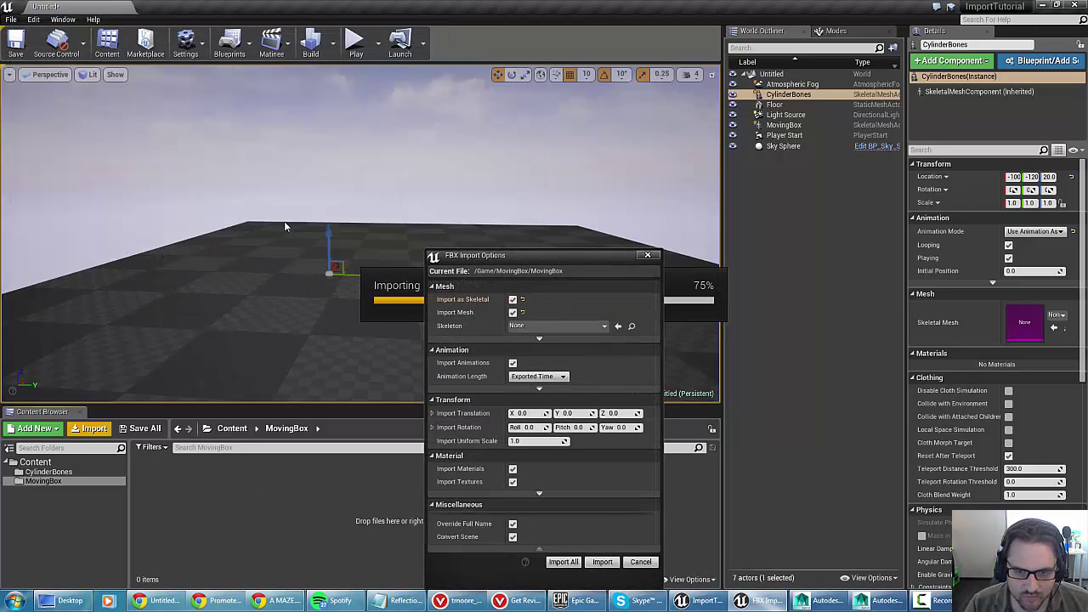
{"action": "left_click_drag", "start_coordinate": [489, 262], "coordinate": [475, 116]}
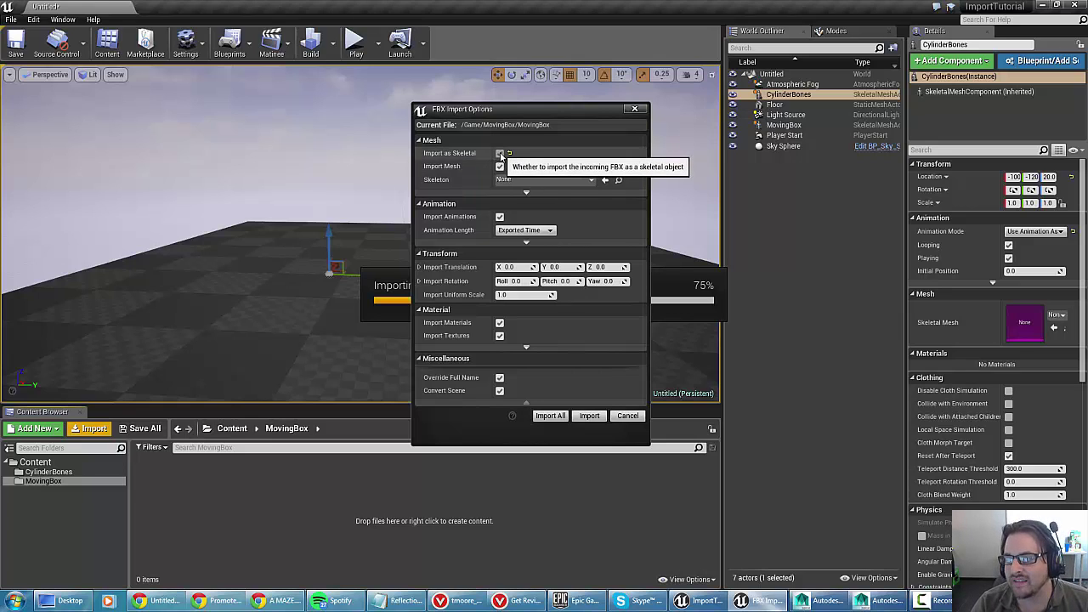
- Try the FBX import with Import Mesh disabled, re-enable it, and look through the available skeletons without choosing one
{"action": "left_click", "coordinate": [500, 153]}
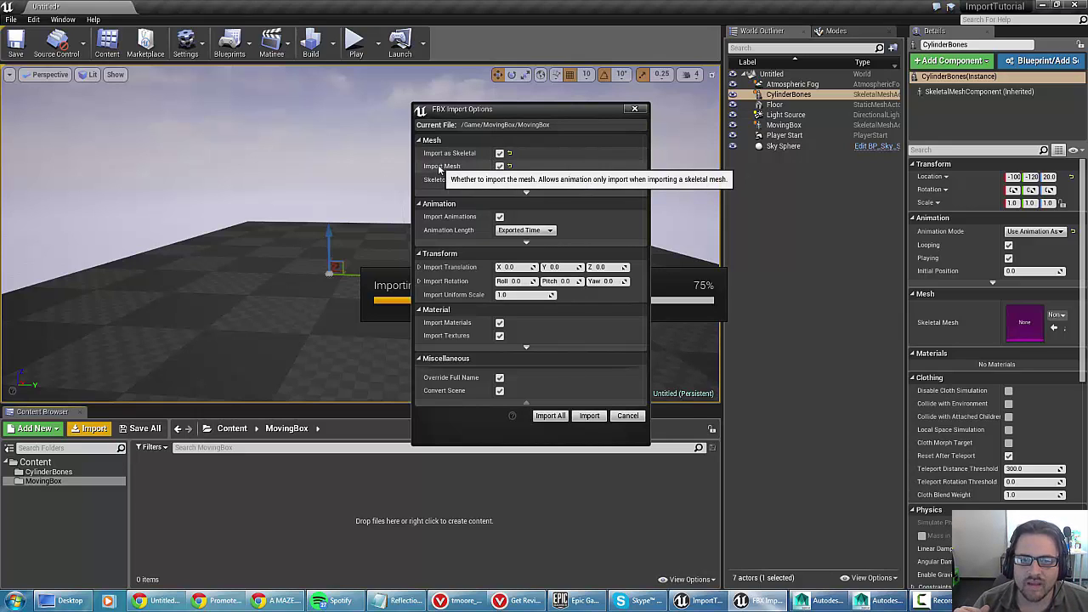
{"action": "left_click", "coordinate": [499, 166]}
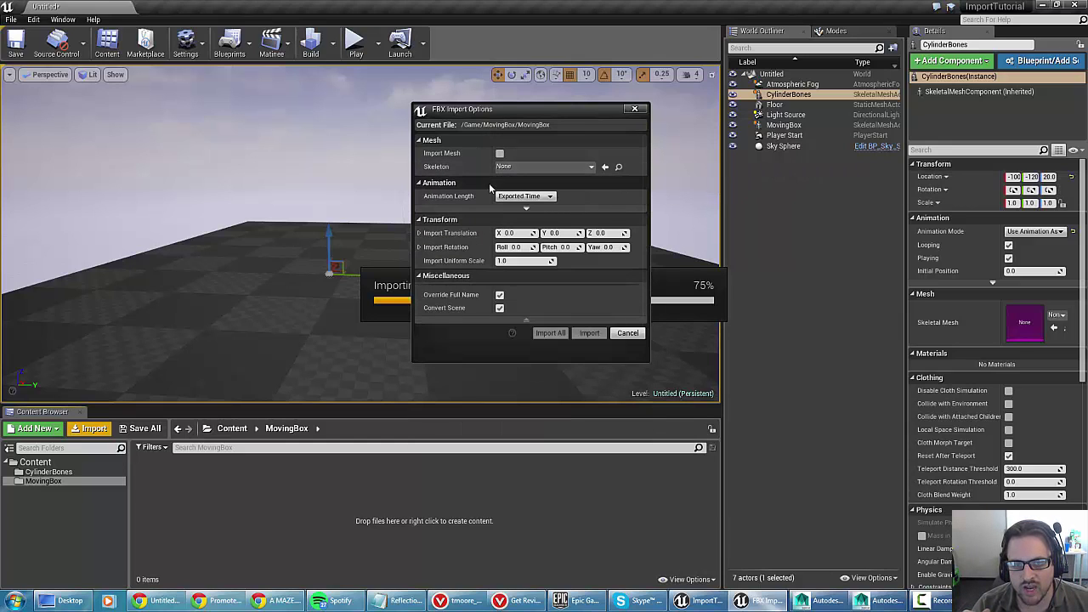
{"action": "left_click", "coordinate": [499, 154]}
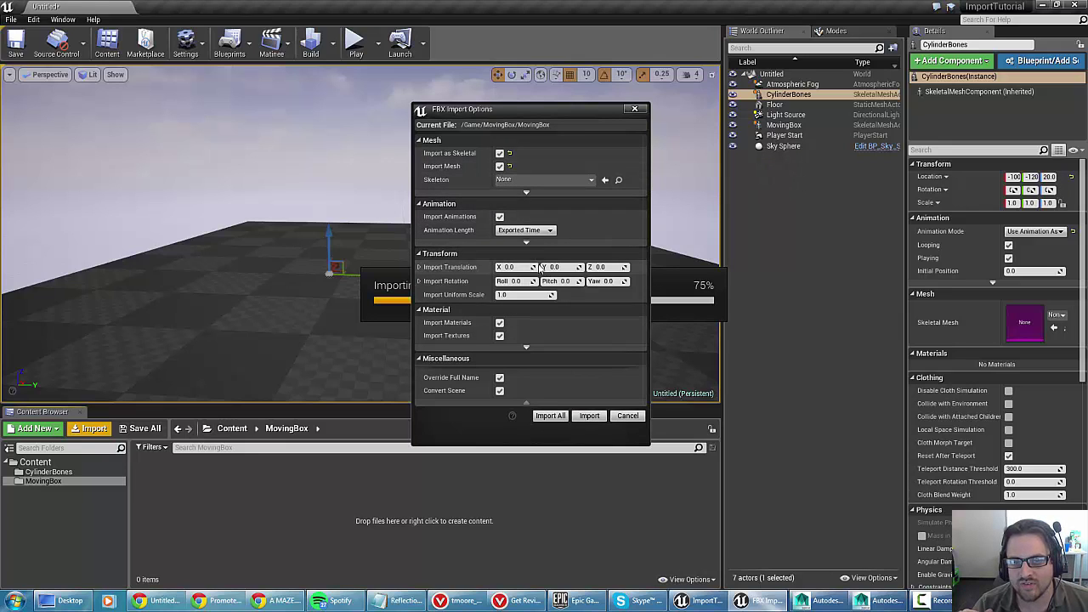
{"action": "left_click", "coordinate": [567, 180]}
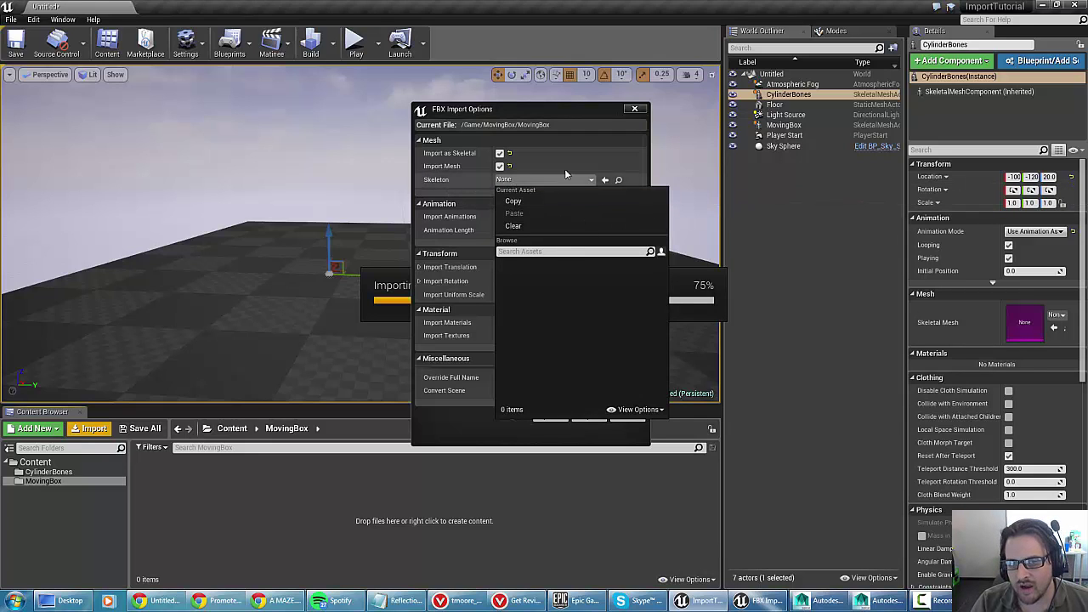
{"action": "left_click", "coordinate": [570, 117]}
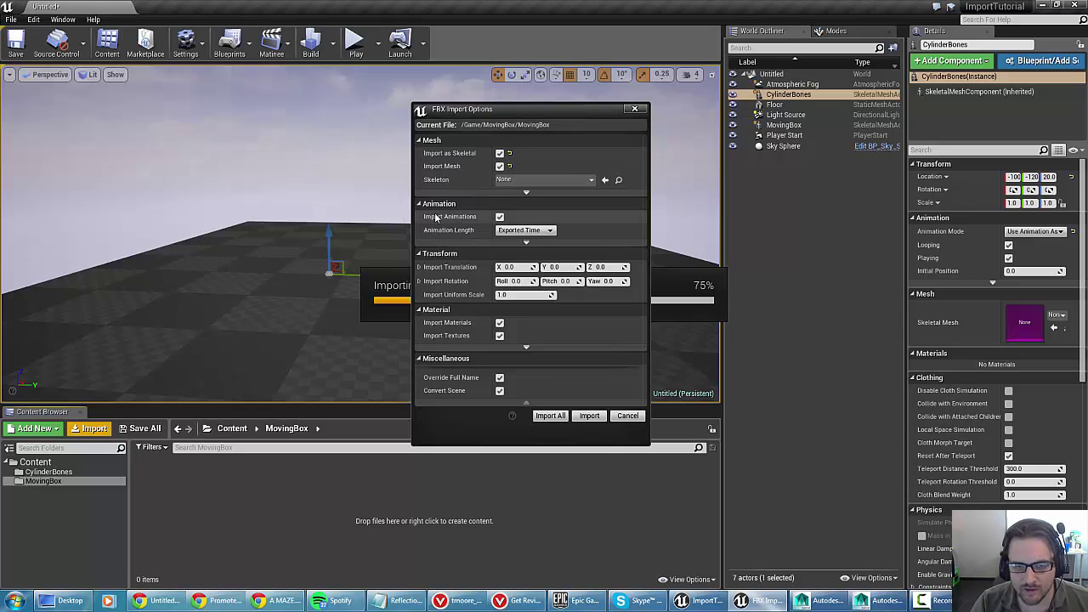
- Try the Exported Time, Animated Time and Set Range choices for the imported animation length
{"action": "left_click", "coordinate": [520, 230]}
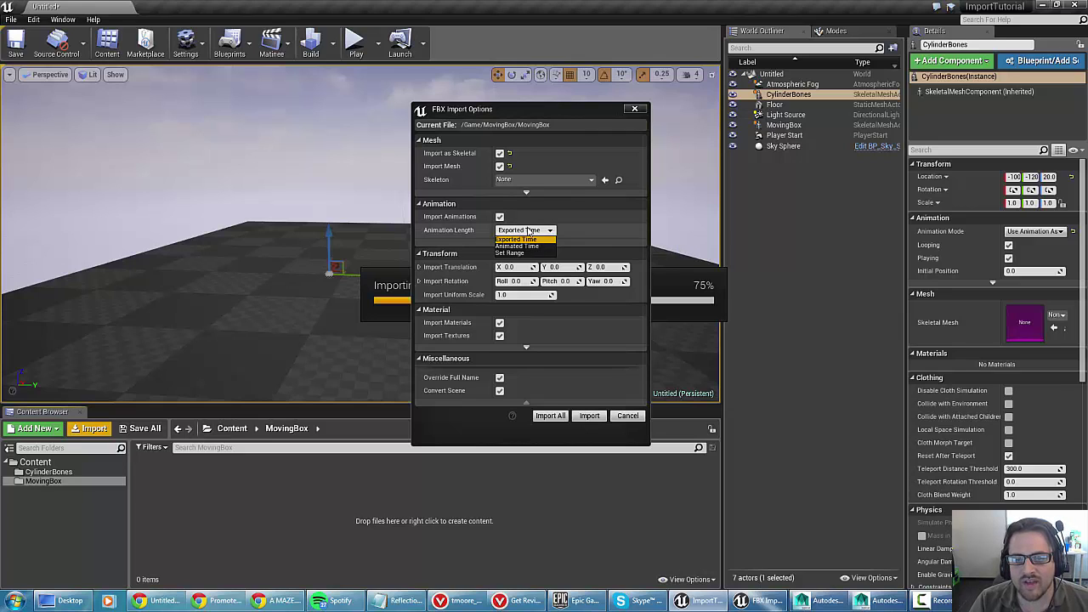
{"action": "left_click", "coordinate": [522, 239]}
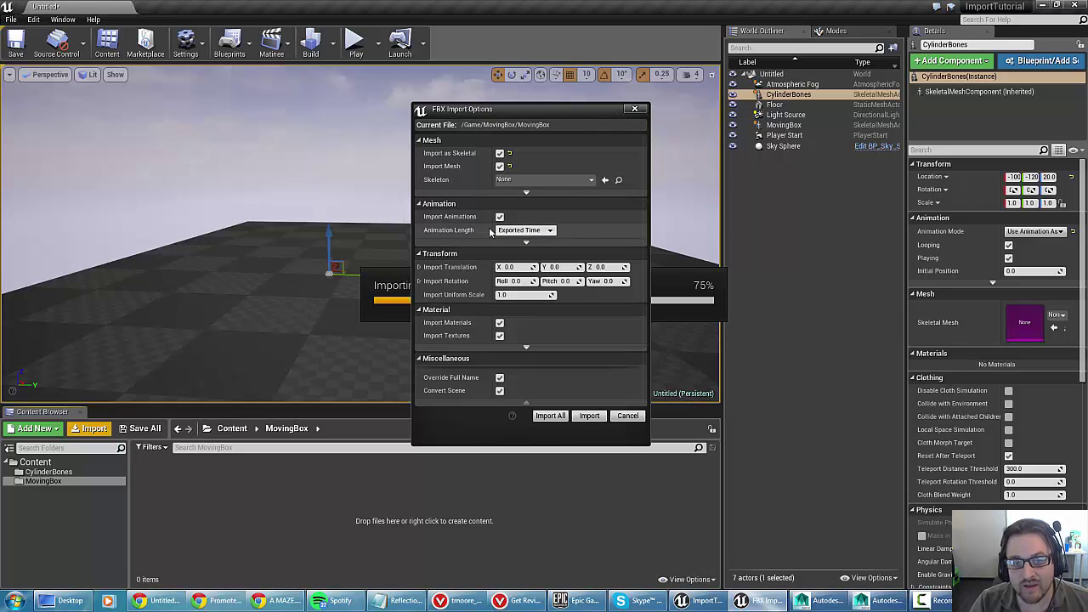
{"action": "left_click", "coordinate": [515, 232]}
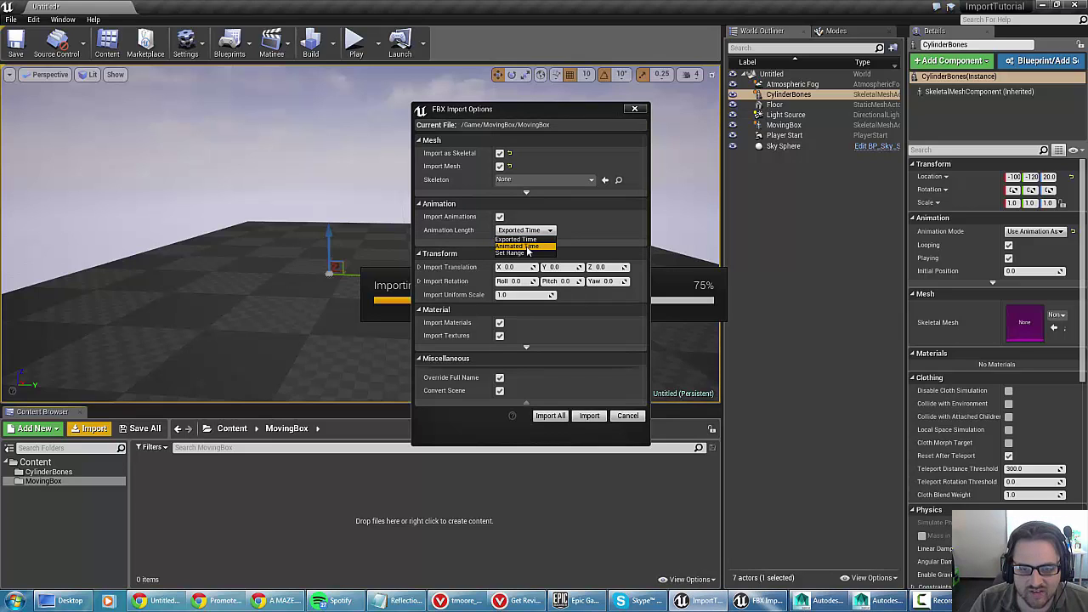
{"action": "left_click", "coordinate": [526, 246]}
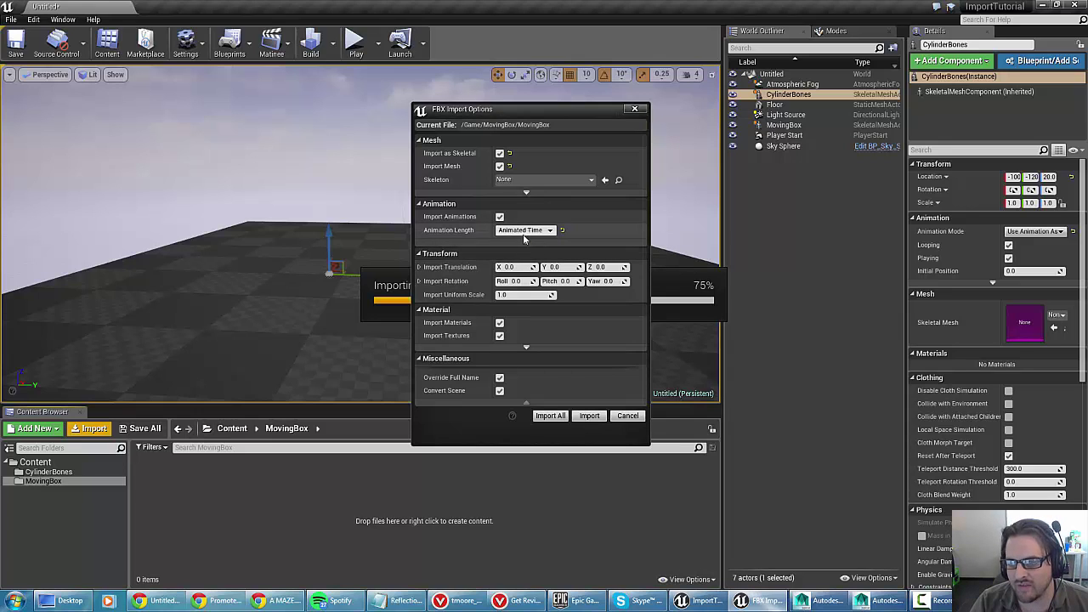
{"action": "left_click", "coordinate": [527, 231]}
{"action": "left_click", "coordinate": [520, 253]}
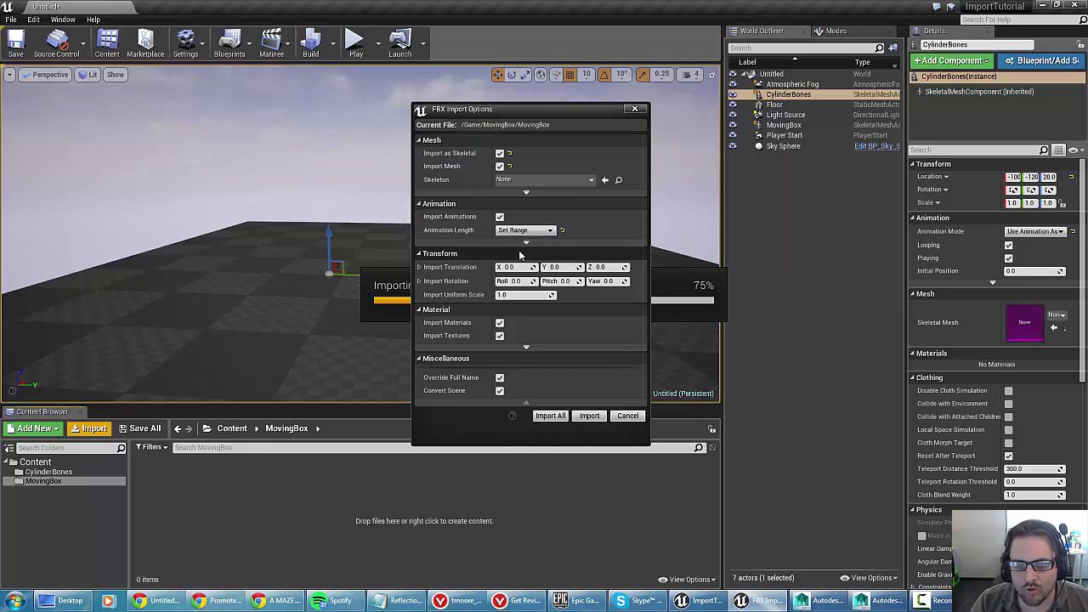
- Examine the advanced animation import options, including the frame range and animation name, widening the label column to read them
{"action": "left_click", "coordinate": [516, 243]}
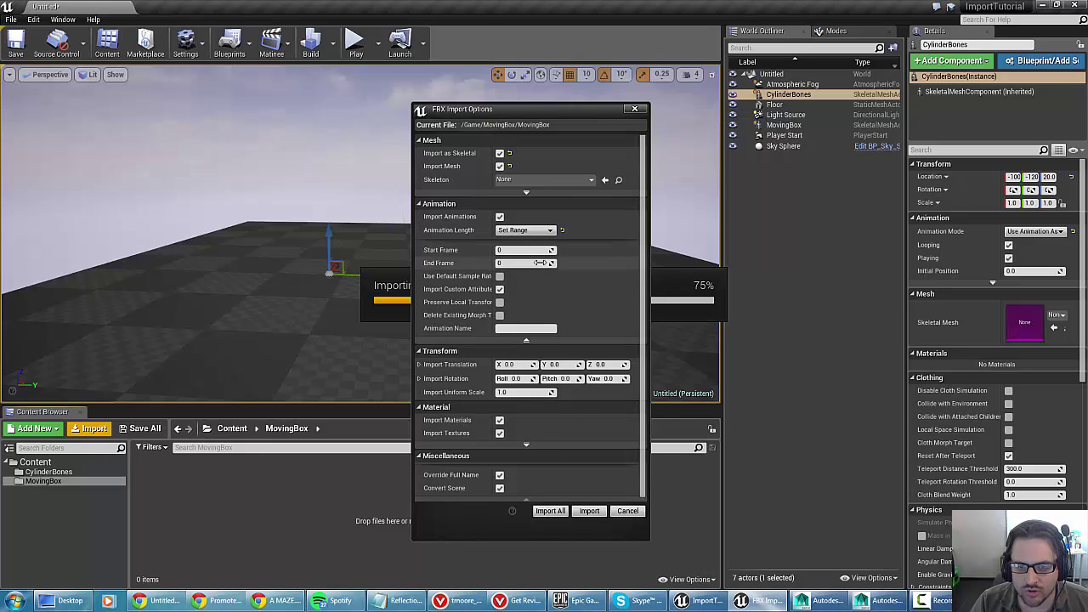
{"action": "left_click", "coordinate": [516, 322]}
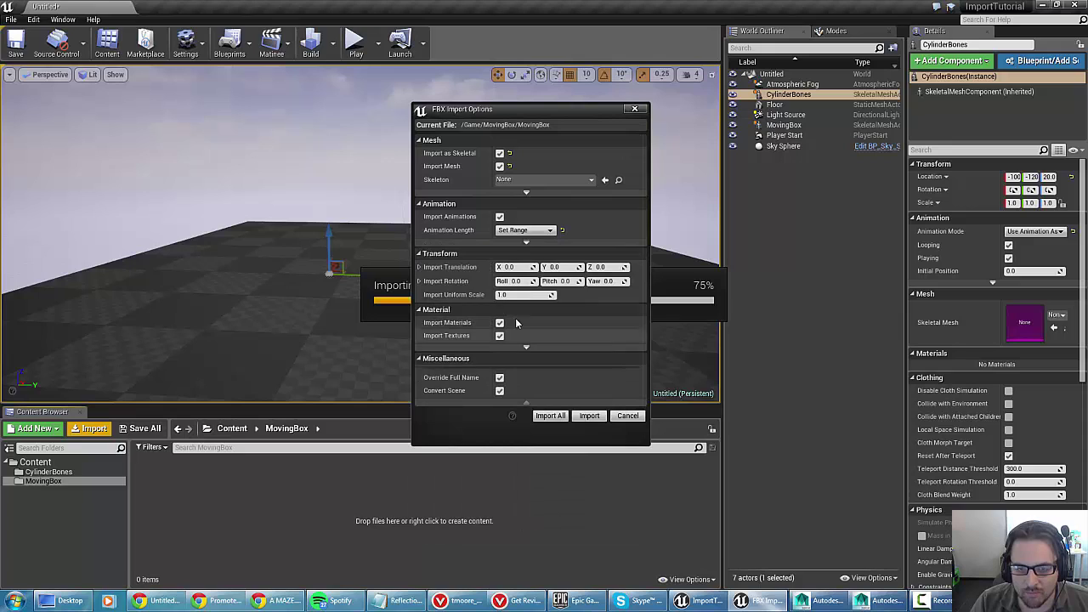
{"action": "left_click", "coordinate": [526, 243]}
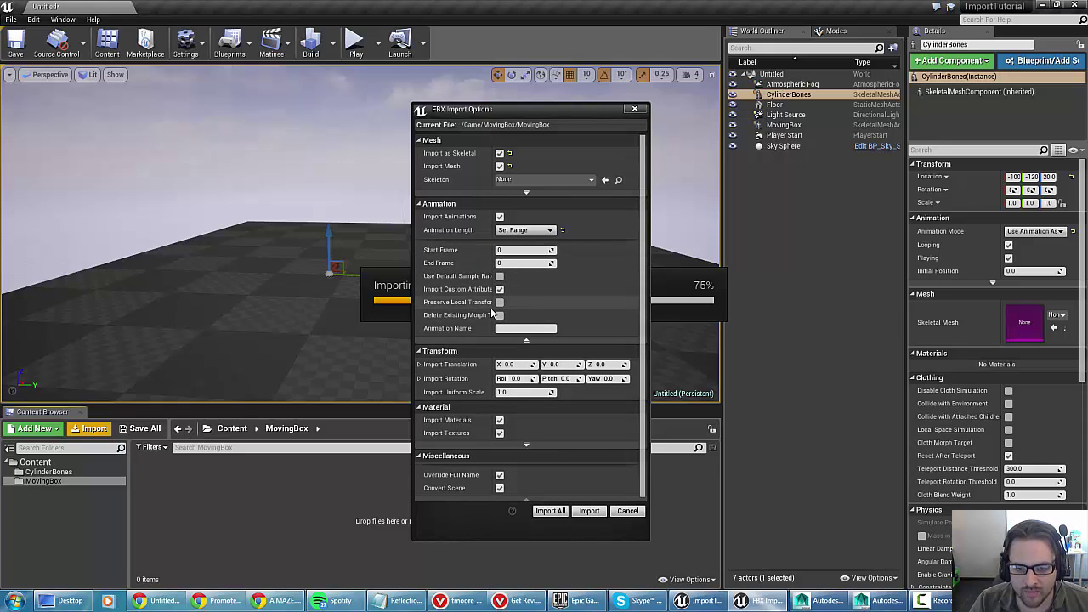
{"action": "left_click_drag", "start_coordinate": [500, 307], "coordinate": [548, 304]}
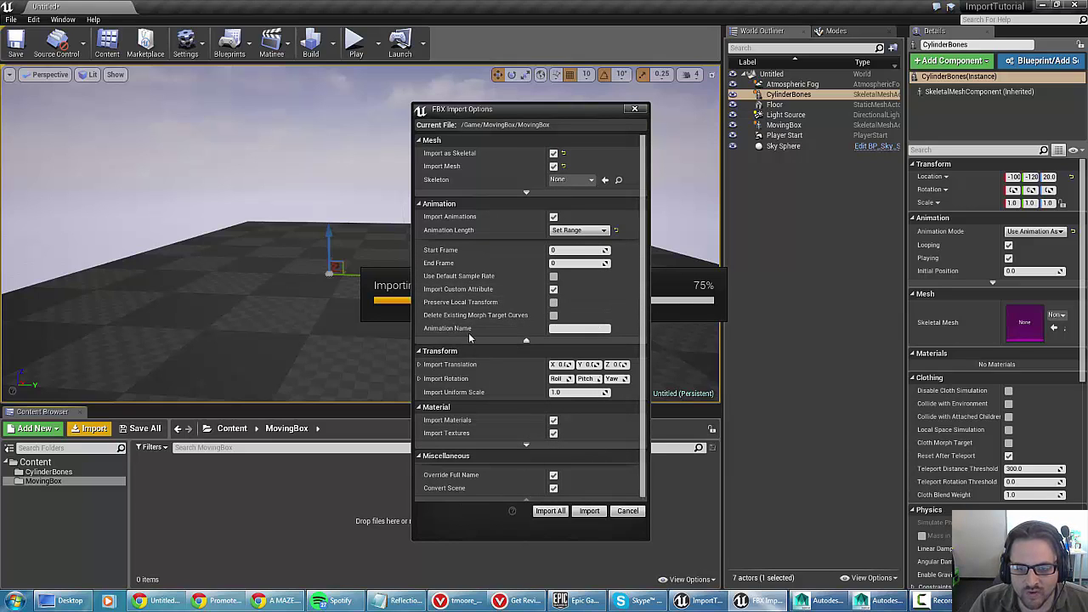
{"action": "left_click", "coordinate": [561, 330]}
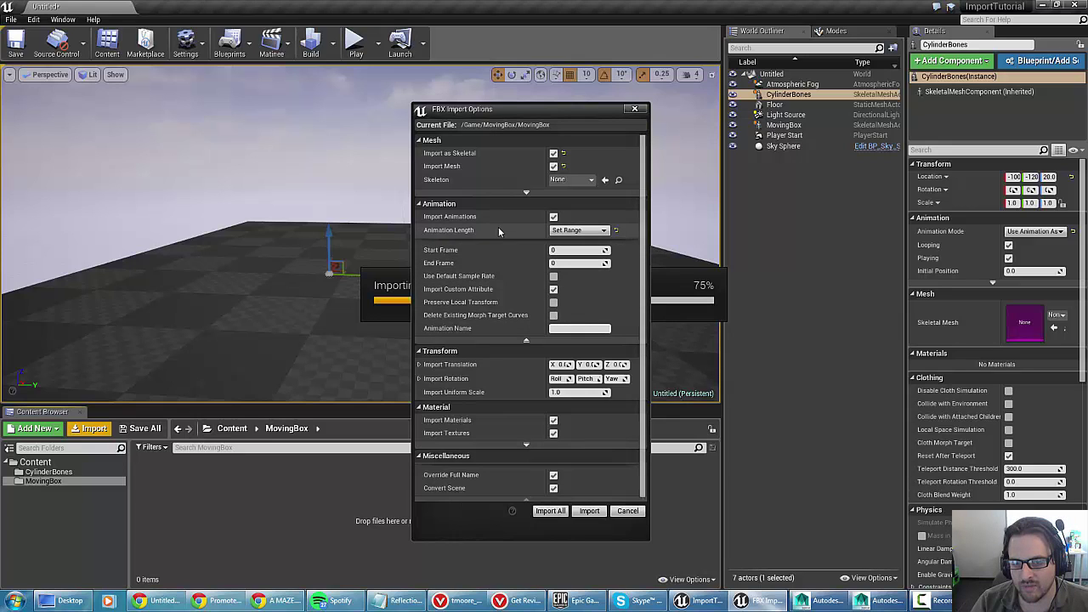
{"action": "left_click", "coordinate": [526, 341]}
- Set the animation length to Exported Time and import the MovingBox file as a skeletal mesh with its animation
{"action": "left_click", "coordinate": [562, 231]}
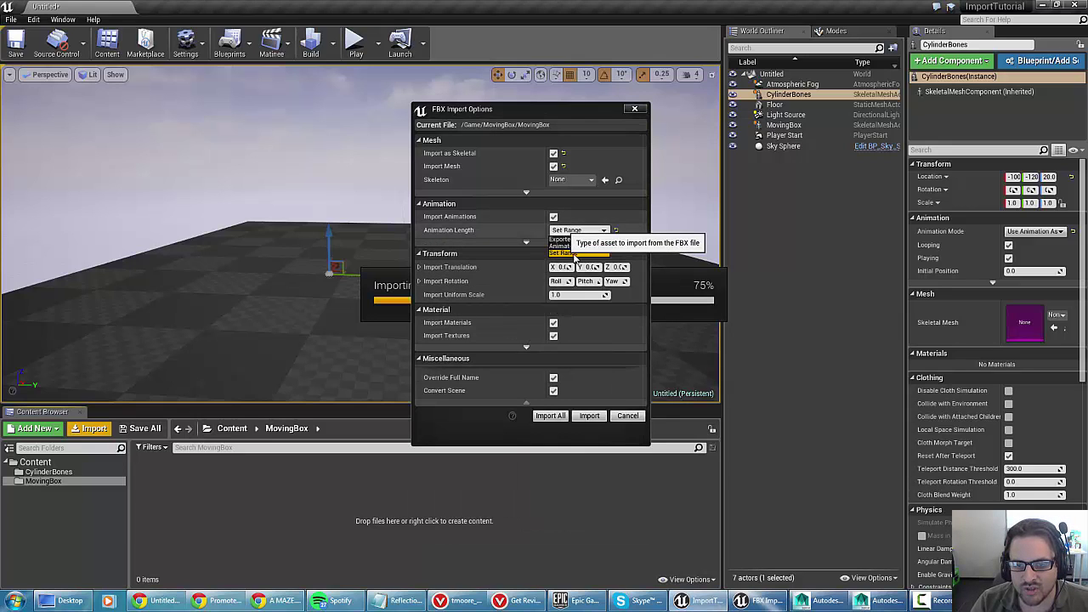
{"action": "left_click", "coordinate": [570, 239]}
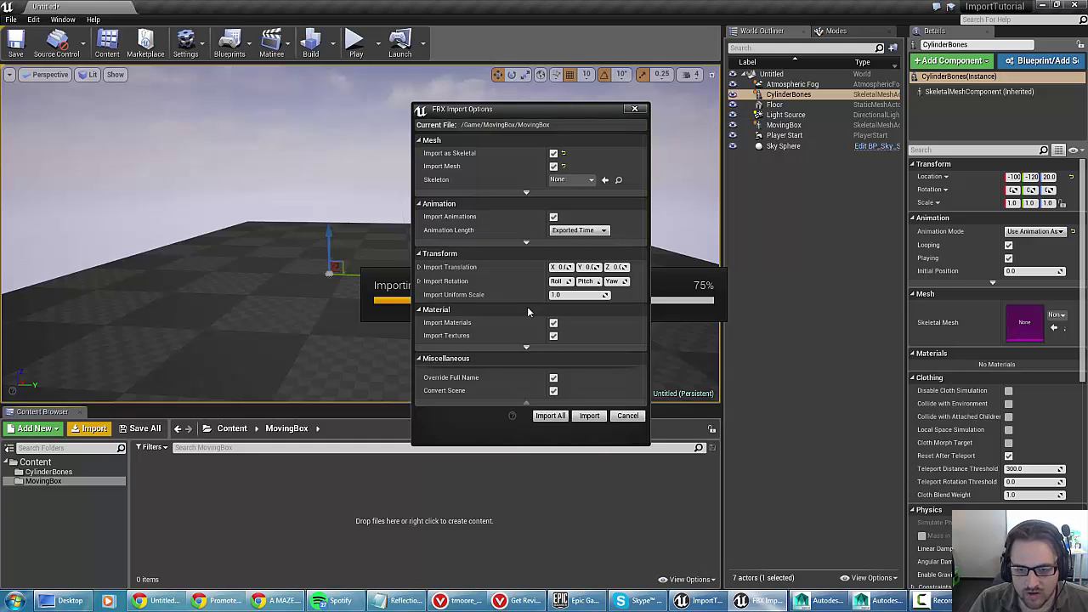
{"action": "left_click", "coordinate": [583, 417]}
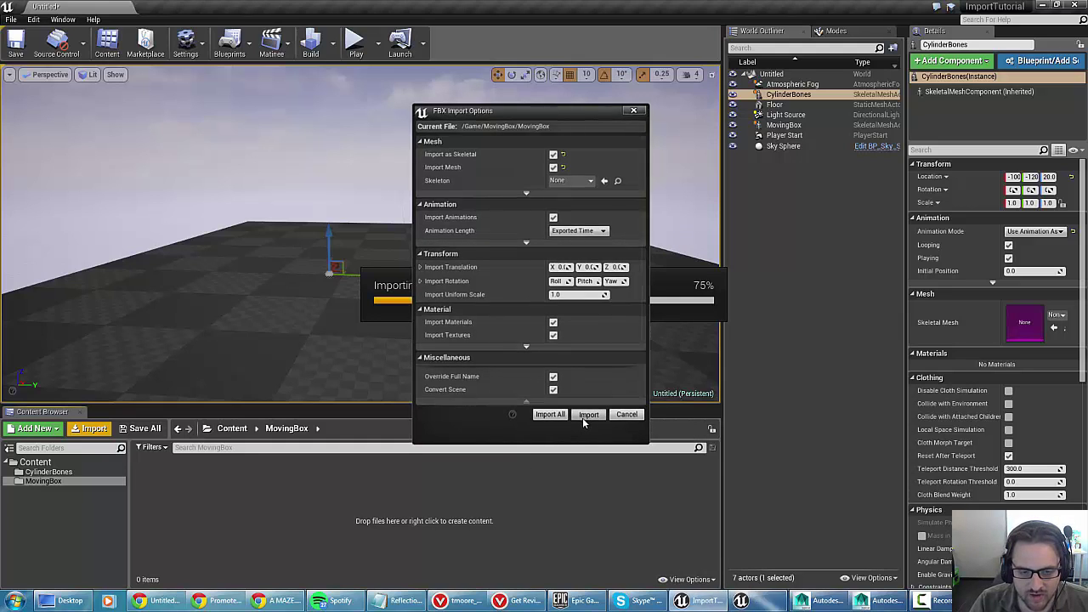
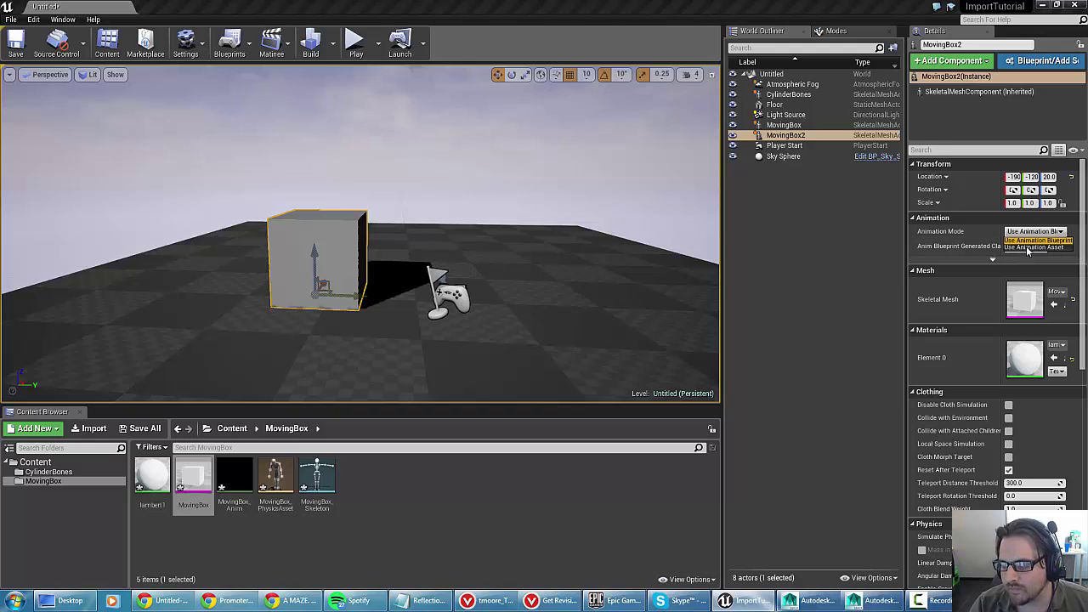
- Set the Animation Mode of the placed MovingBox2 actor to Use Animation Asset
{"action": "left_click", "coordinate": [1028, 247]}
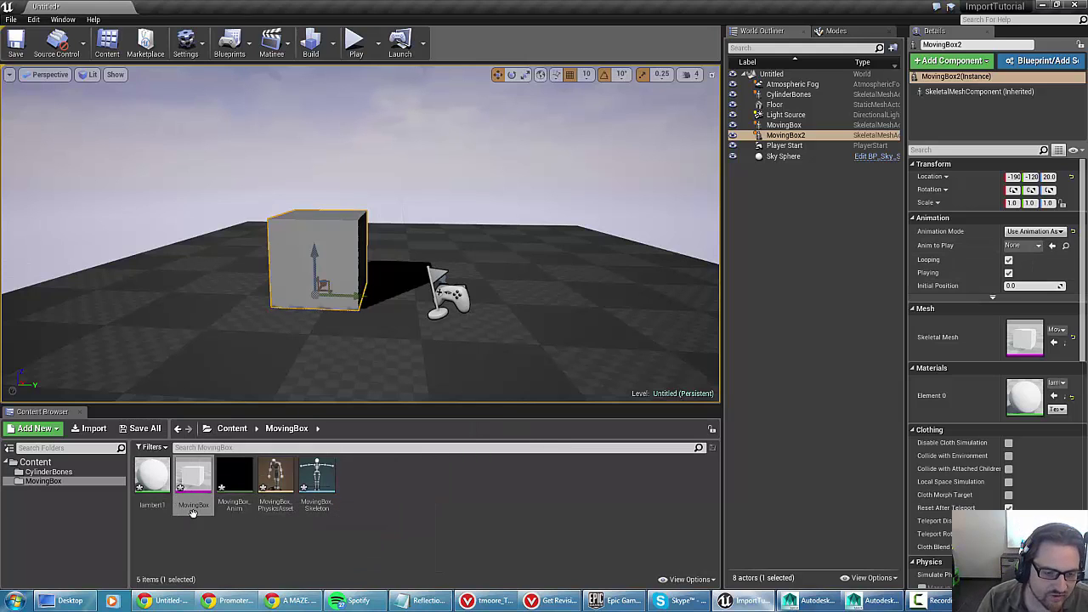
{"action": "mouse_move", "coordinate": [229, 493]}
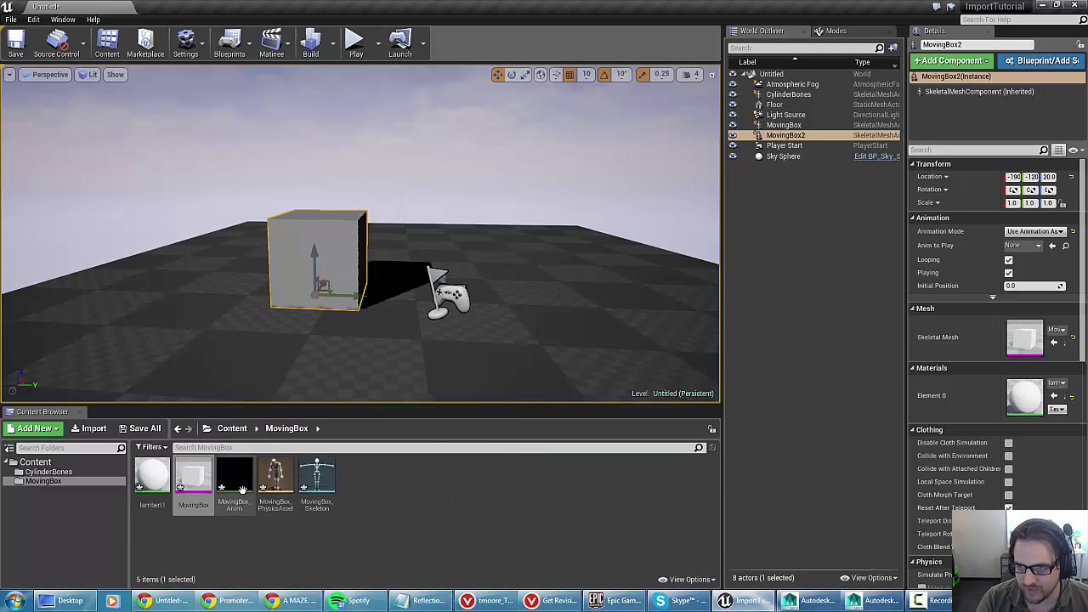
- Assign MovingBox_Anim as the Anim to Play of the MovingBox2 actor and test it by playing the level
{"action": "left_click_drag", "start_coordinate": [237, 493], "coordinate": [1023, 248]}
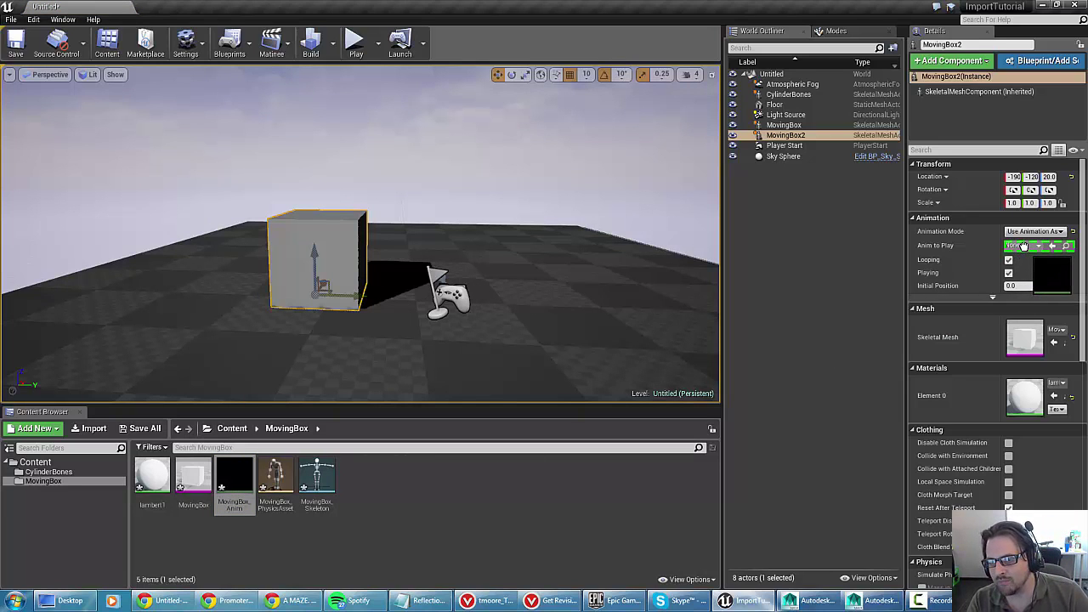
{"action": "left_click_drag", "start_coordinate": [1025, 246], "coordinate": [1025, 246]}
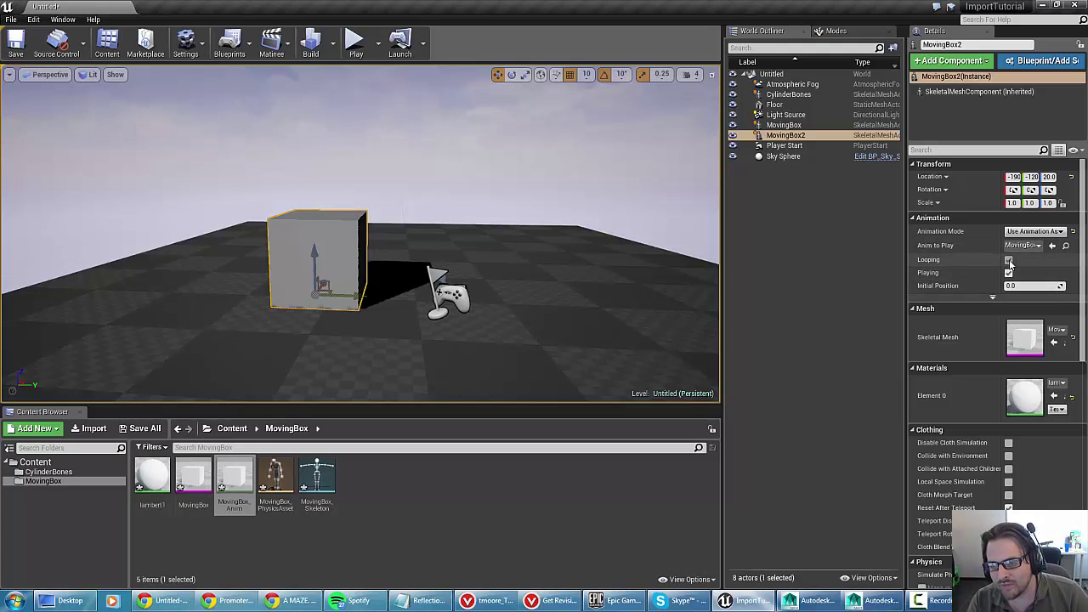
{"action": "left_click", "coordinate": [355, 47]}
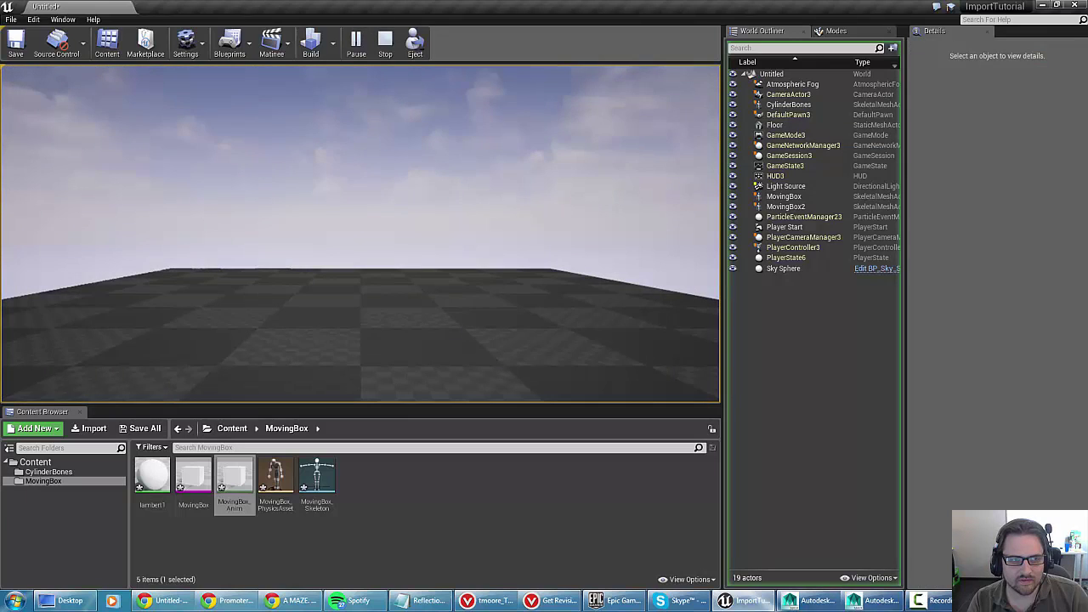
{"action": "key", "text": "super"}
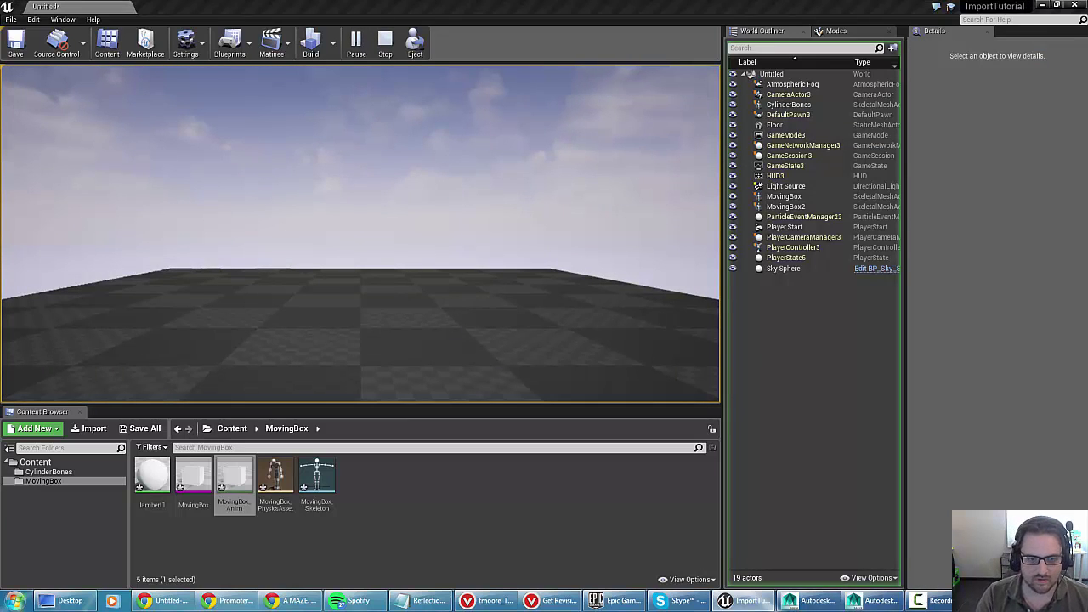
{"action": "left_click", "coordinate": [384, 44]}
- Move the MovingBox2 actor along the X axis to about 470, toward the far edge of the floor
{"action": "key", "text": "f"}
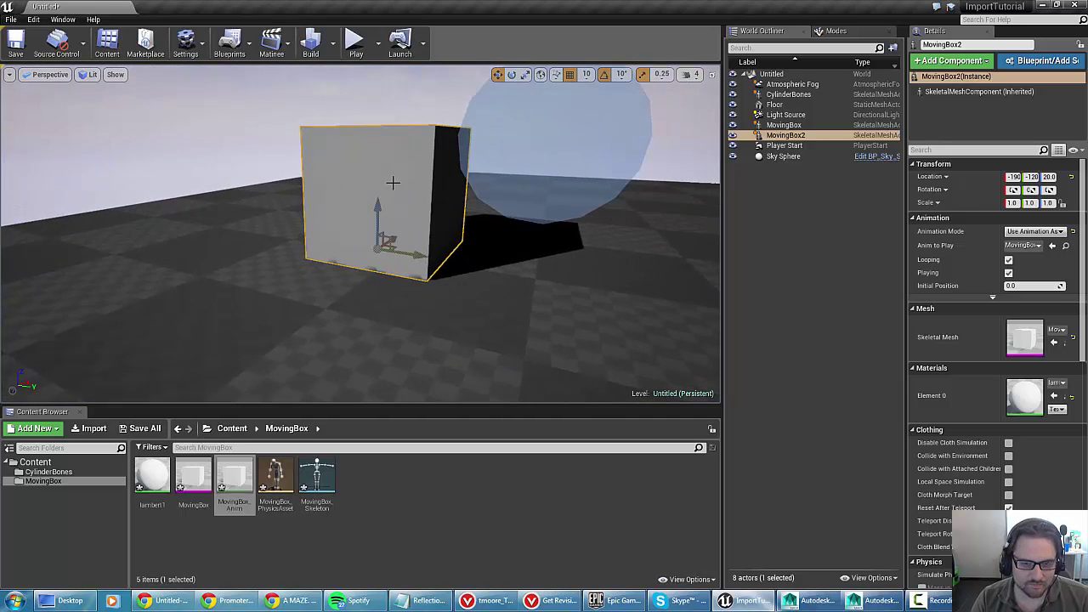
{"action": "scroll", "coordinate": [393, 182], "scroll_direction": "down", "scroll_amount": 5}
{"action": "left_click_drag", "start_coordinate": [393, 182], "coordinate": [392, 127], "text": "alt"}
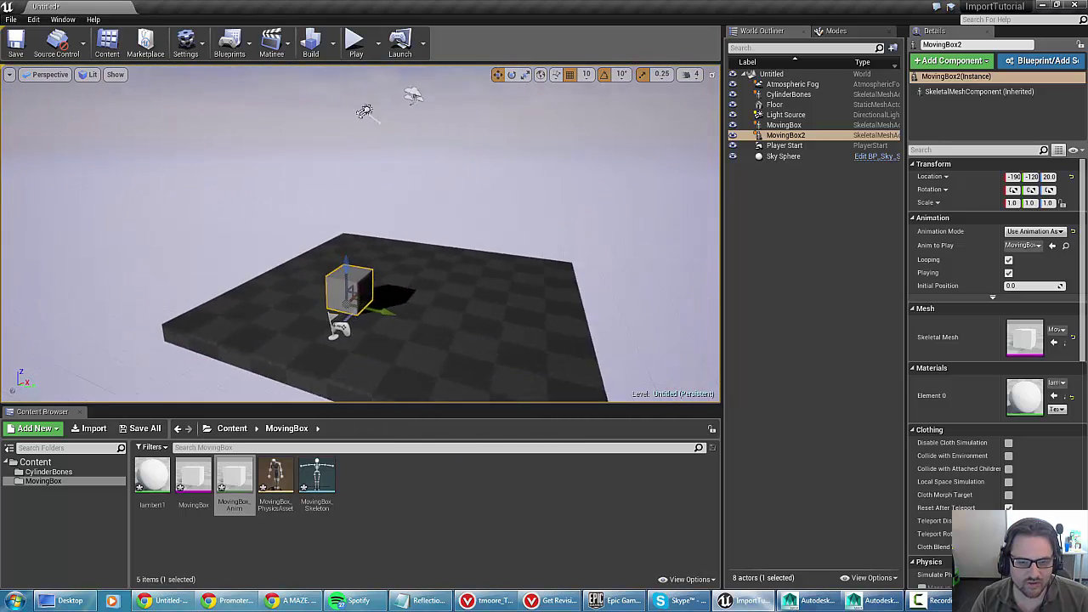
{"action": "right_click_drag", "start_coordinate": [393, 128], "coordinate": [393, 111], "text": "alt"}
{"action": "left_click_drag", "start_coordinate": [343, 257], "coordinate": [404, 211]}
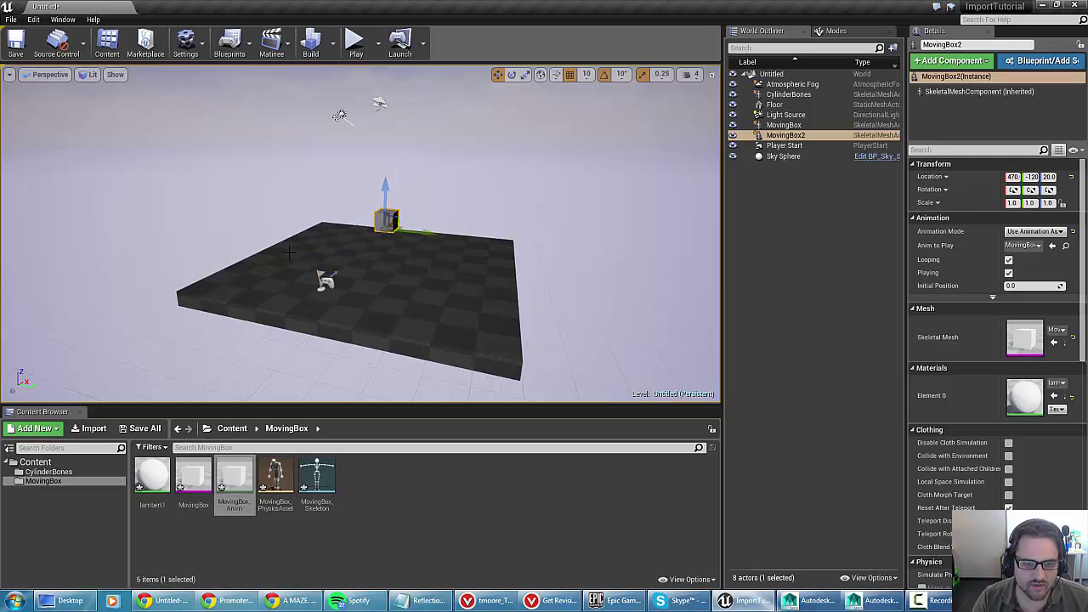
- Play the level to watch the repositioned box's animation from the player start, and stop the session
{"action": "left_click_drag", "start_coordinate": [289, 252], "coordinate": [348, 252], "text": "alt"}
{"action": "left_click", "coordinate": [356, 42]}
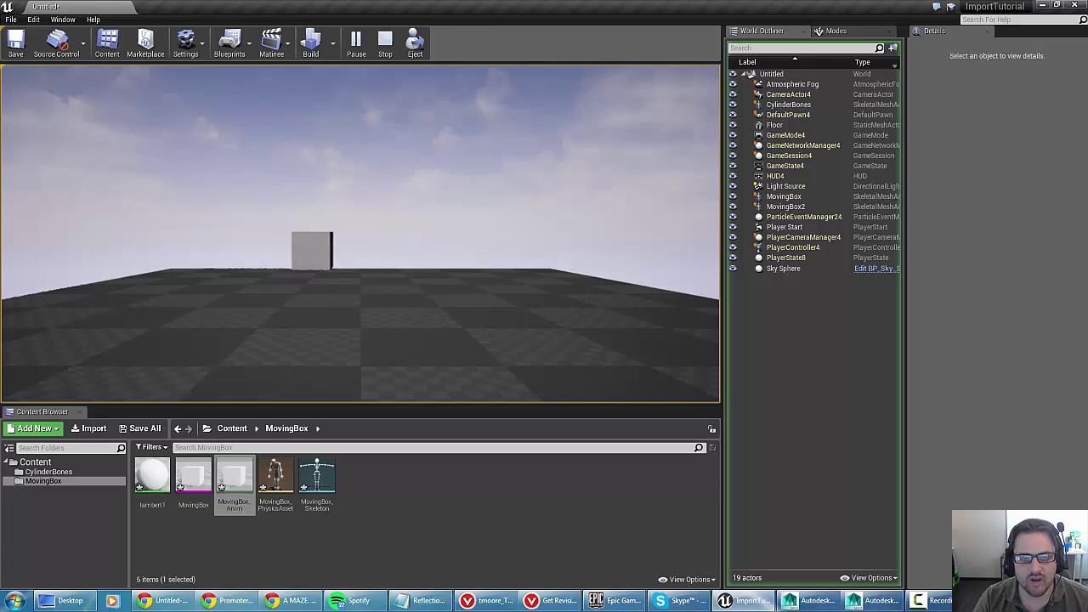
{"action": "key", "text": "super"}
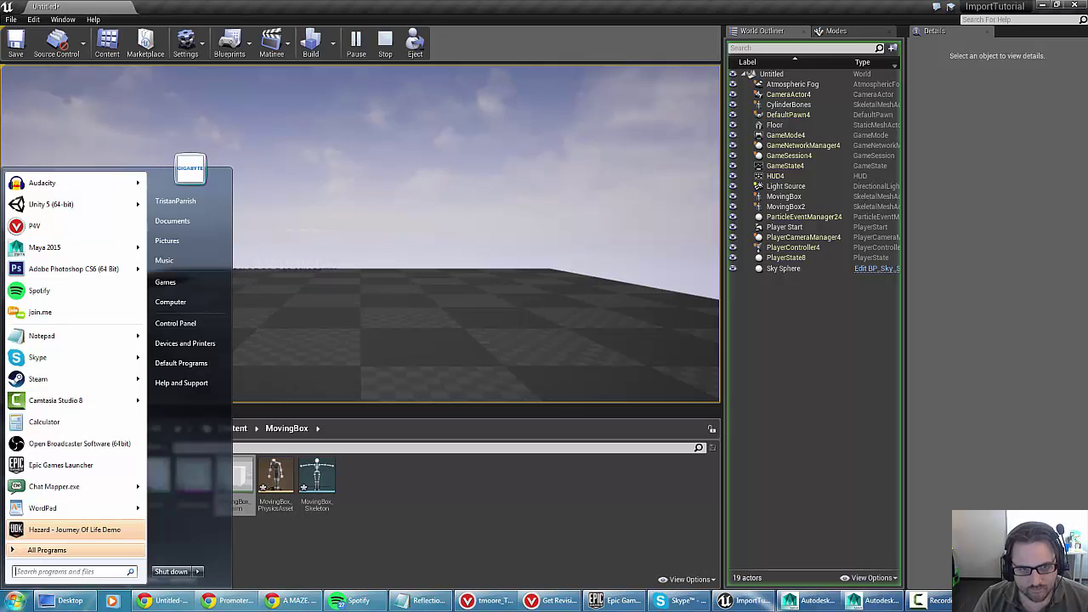
{"action": "left_click", "coordinate": [385, 42]}
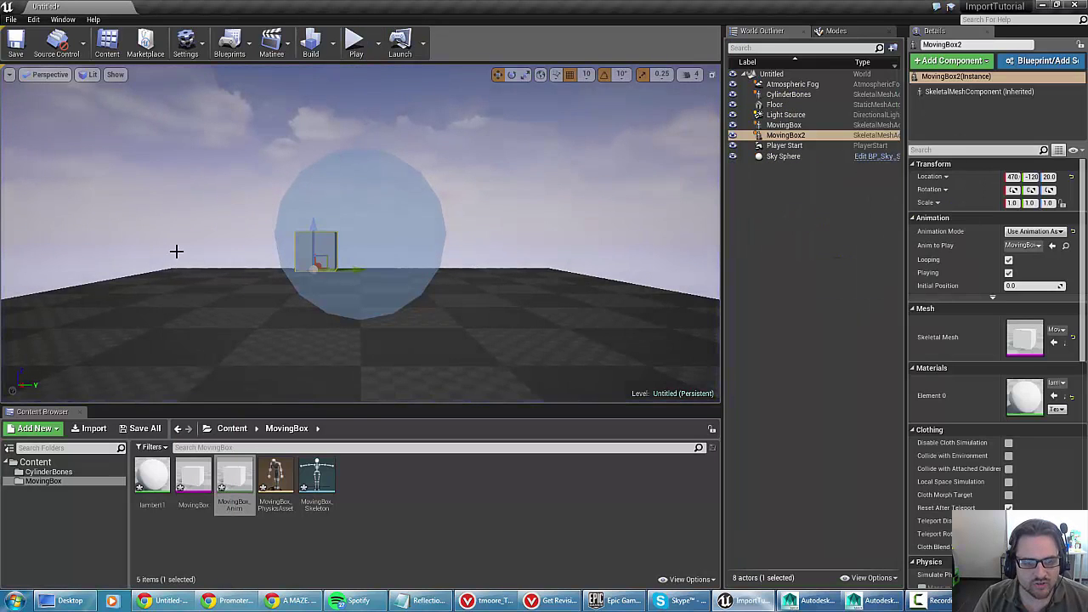
- Import CylinderBones.fbx into the CylinderBones folder as a skeletal mesh with Import Animations enabled and animation length Exported Time
{"action": "key", "text": "w"}
{"action": "mouse_move", "coordinate": [176, 251]}
{"action": "right_mouse_down"}
{"action": "mouse_move", "coordinate": [176, 263]}
{"action": "mouse_move", "coordinate": [176, 251]}
{"action": "right_mouse_up"}
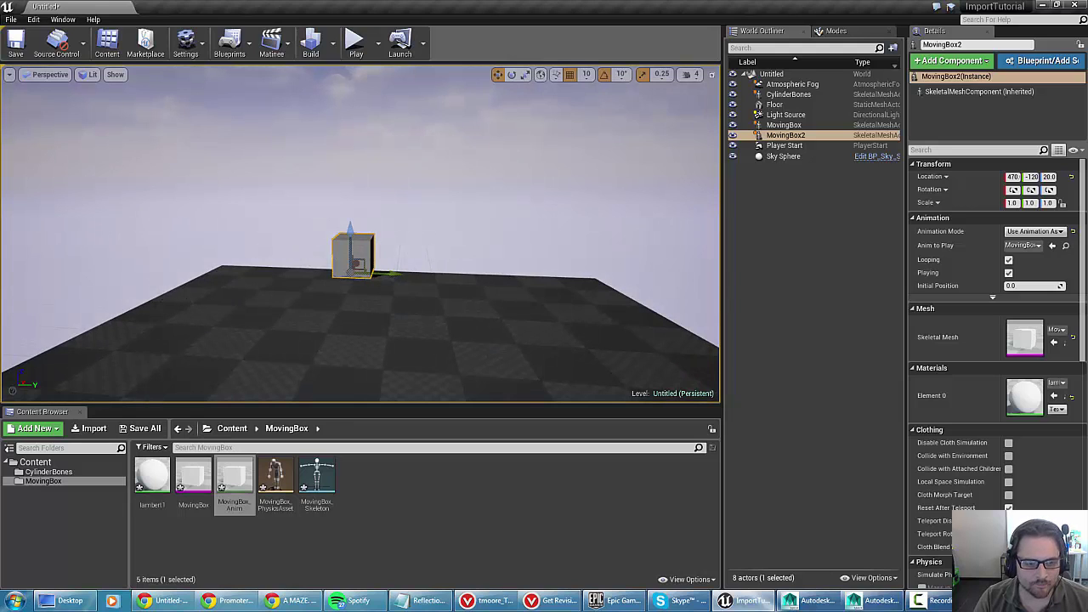
{"action": "mouse_move", "coordinate": [167, 330]}
{"action": "right_mouse_down"}
{"action": "mouse_move", "coordinate": [158, 337]}
{"action": "mouse_move", "coordinate": [167, 330]}
{"action": "right_mouse_up"}
{"action": "left_click", "coordinate": [51, 471]}
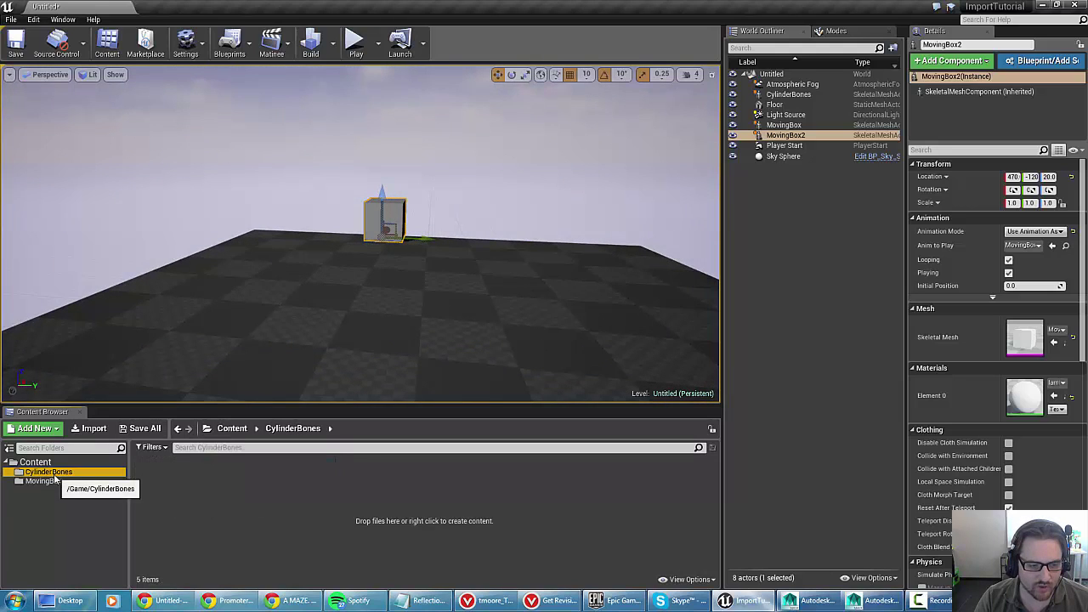
{"action": "right_click", "coordinate": [157, 481]}
{"action": "left_click", "coordinate": [142, 475]}
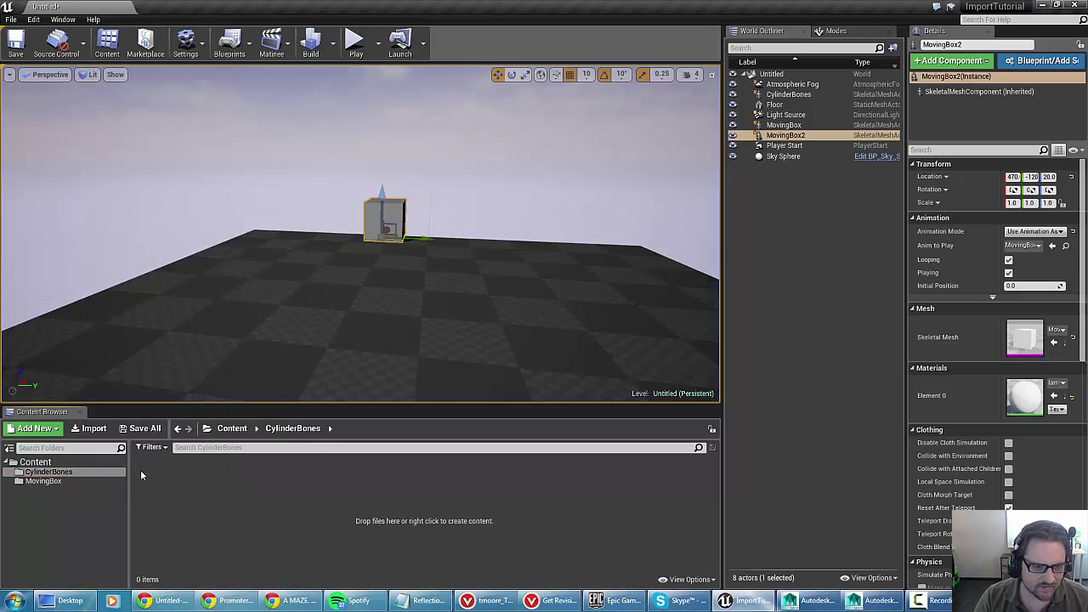
{"action": "left_click", "coordinate": [91, 428]}
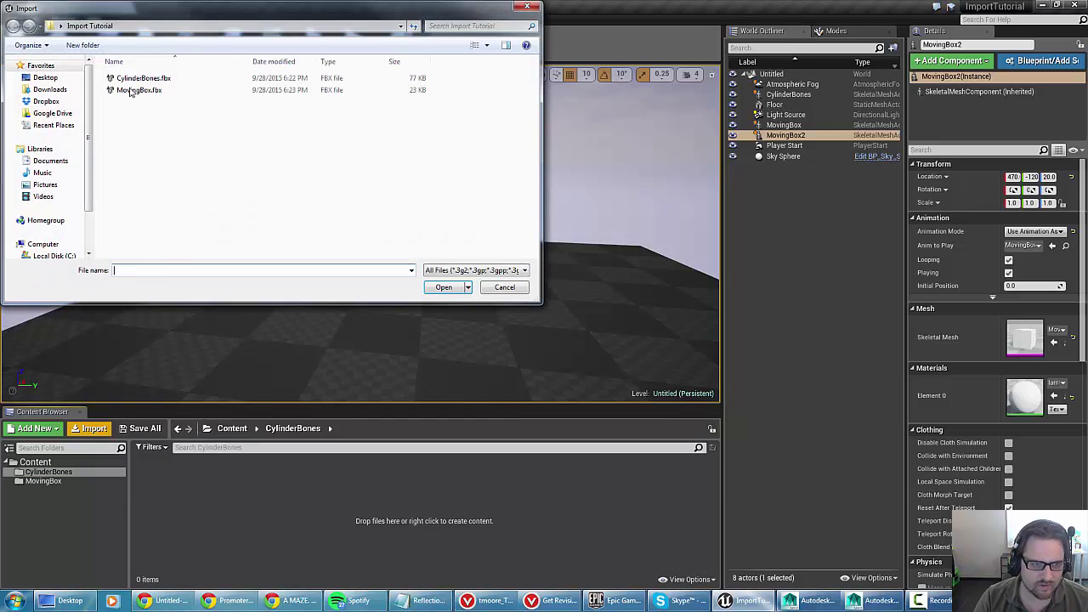
{"action": "double_click", "coordinate": [141, 78]}
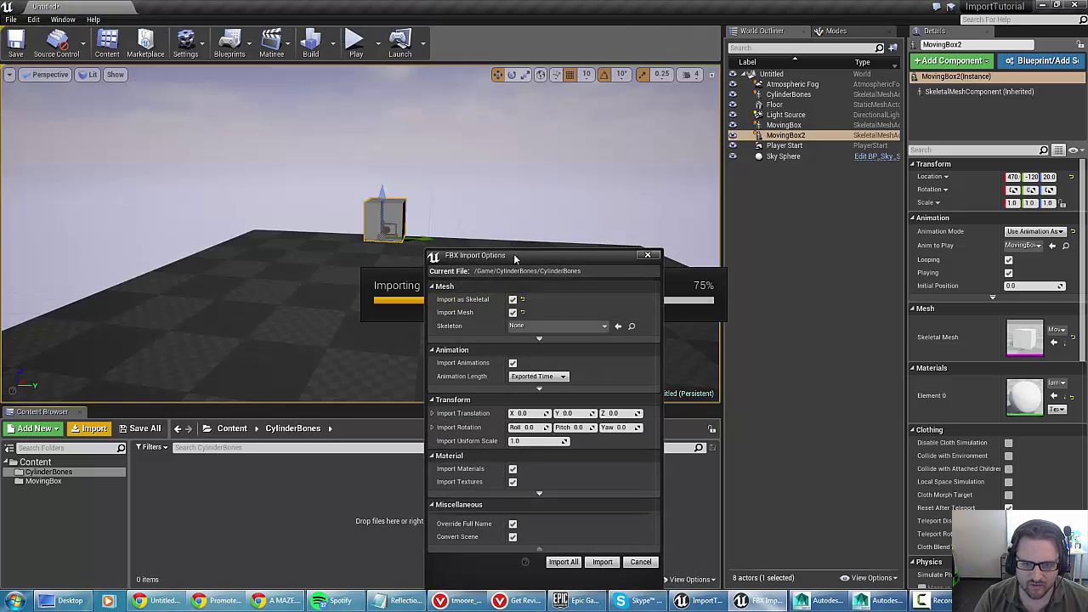
{"action": "left_click_drag", "start_coordinate": [513, 253], "coordinate": [582, 93]}
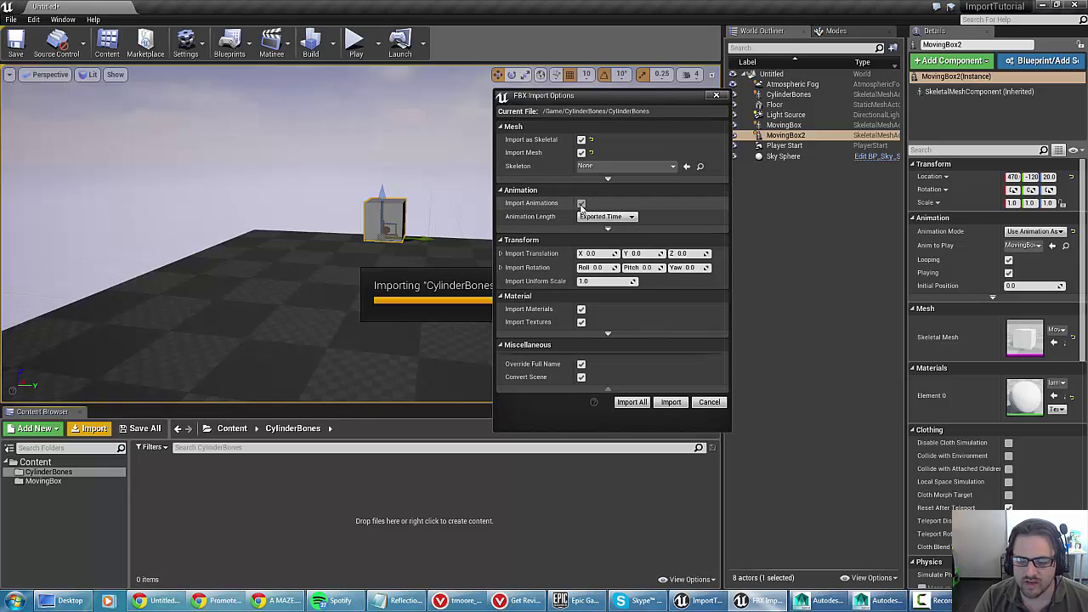
{"action": "left_click", "coordinate": [677, 406]}
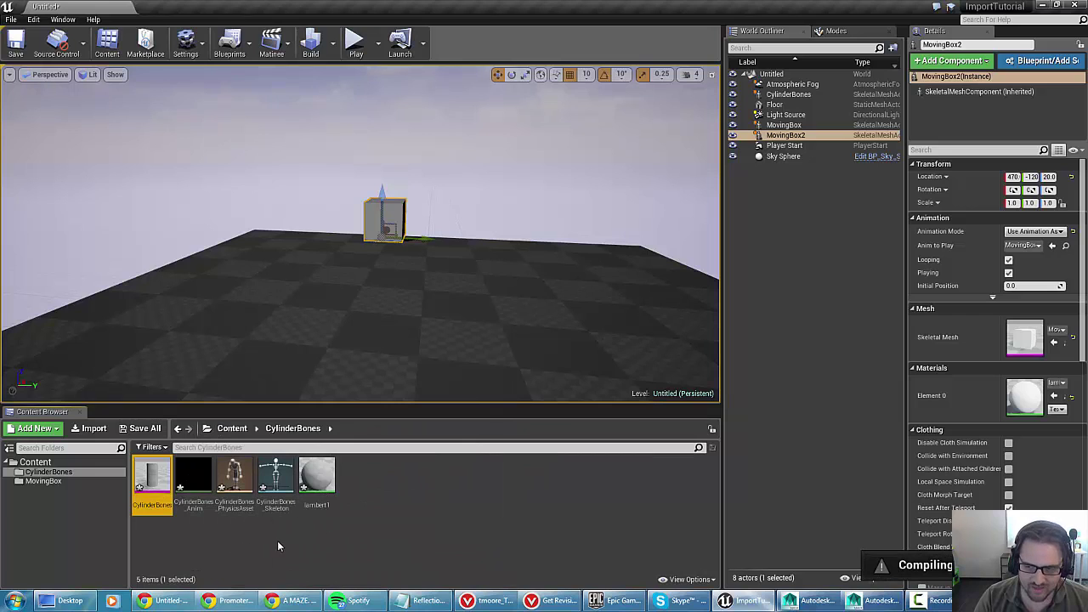
- Preview the imported CylinderBones mesh and its CylinderBones_Anim animation in the asset editor, and close the editor
{"action": "double_click", "coordinate": [161, 485]}
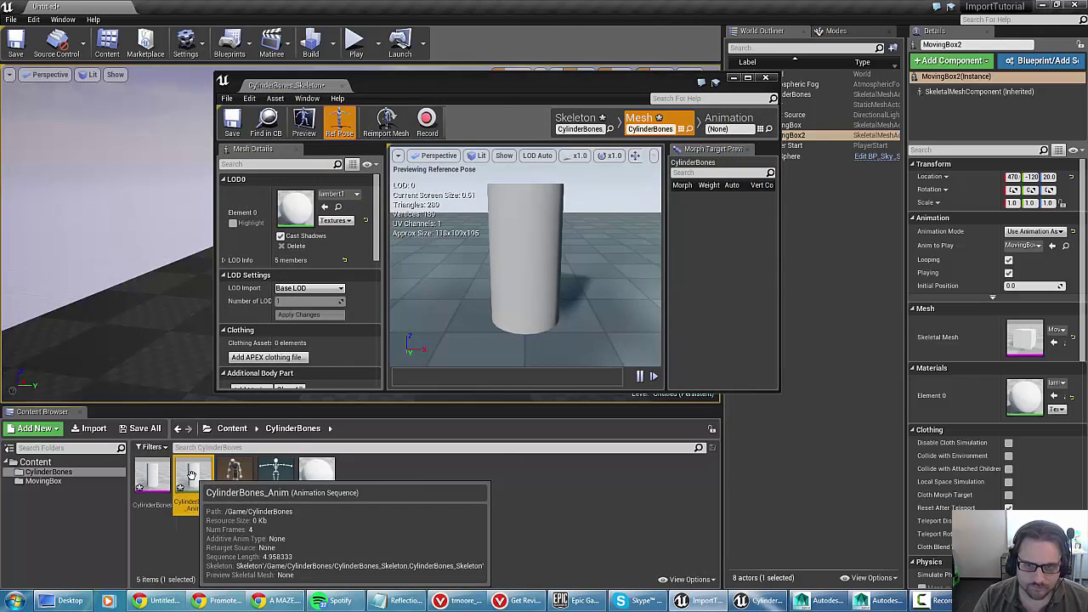
{"action": "double_click", "coordinate": [193, 481]}
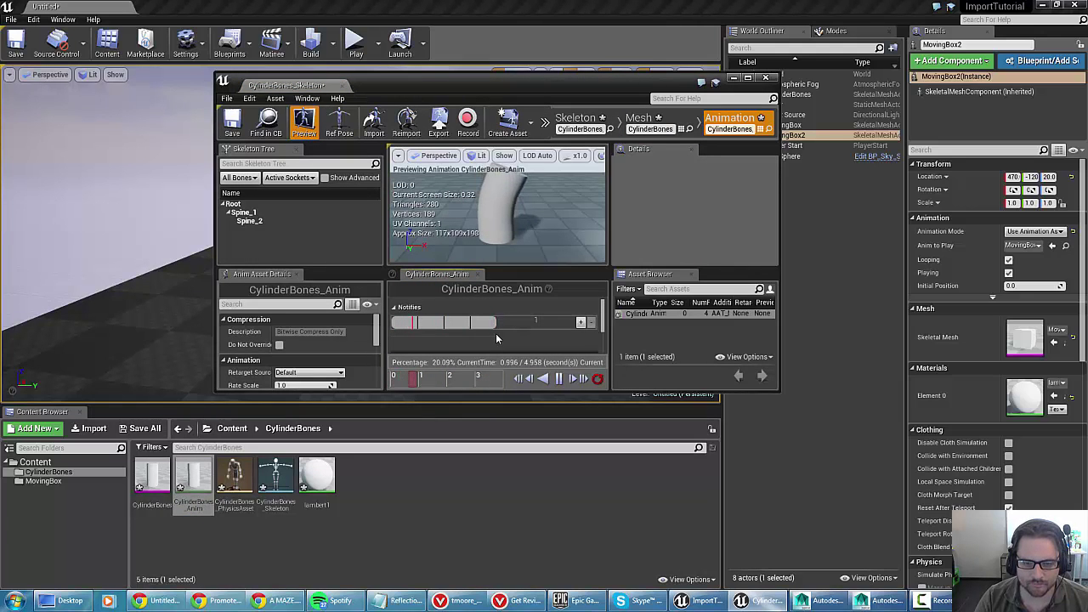
{"action": "left_click", "coordinate": [765, 79]}
- Inspect the CylinderBones_PhysicsAsset, run and stop its physics simulation, and close its editor
{"action": "double_click", "coordinate": [238, 476]}
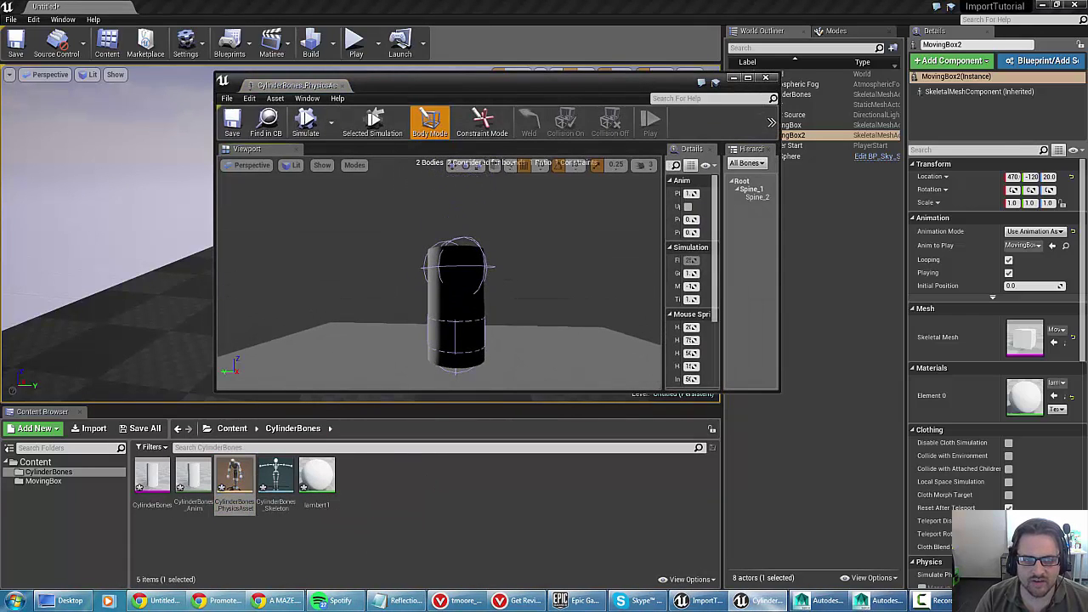
{"action": "mouse_move", "coordinate": [387, 281]}
{"action": "right_mouse_down"}
{"action": "mouse_move", "coordinate": [388, 293]}
{"action": "mouse_move", "coordinate": [387, 281]}
{"action": "right_mouse_up"}
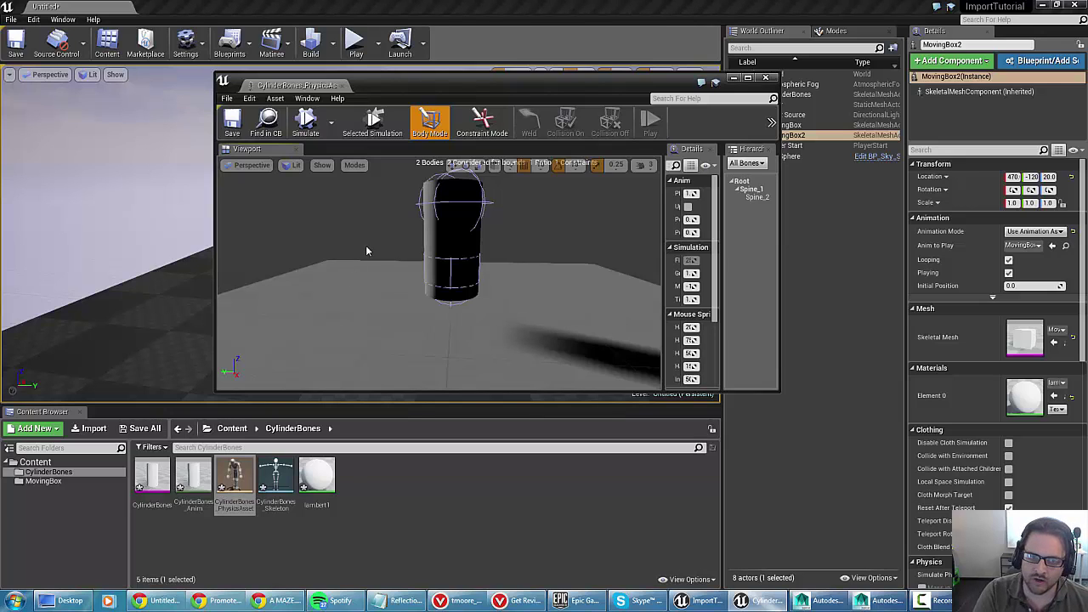
{"action": "left_click", "coordinate": [308, 123]}
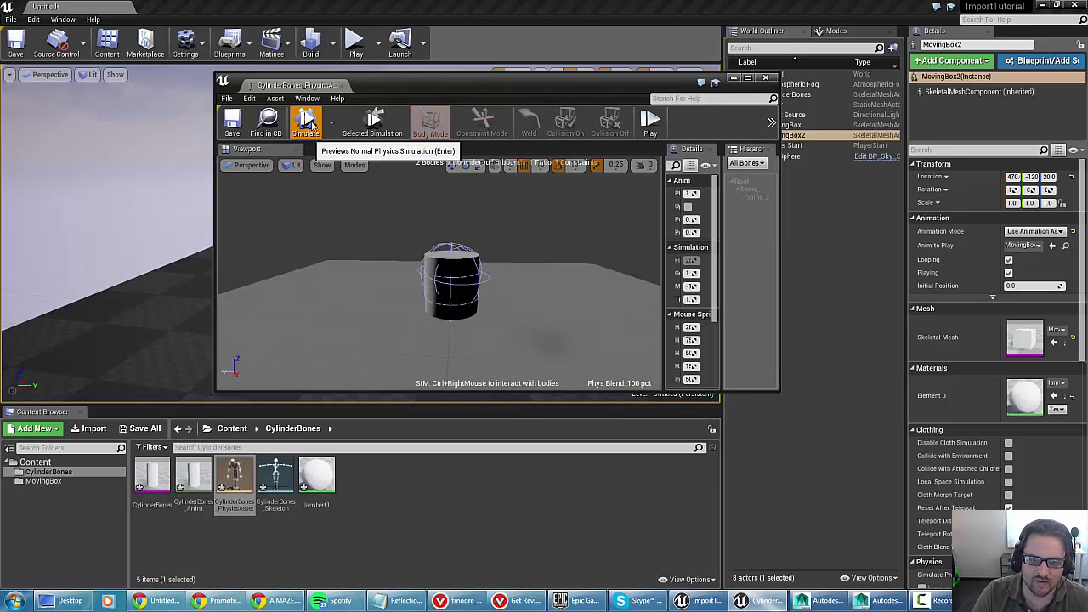
{"action": "left_click", "coordinate": [307, 123]}
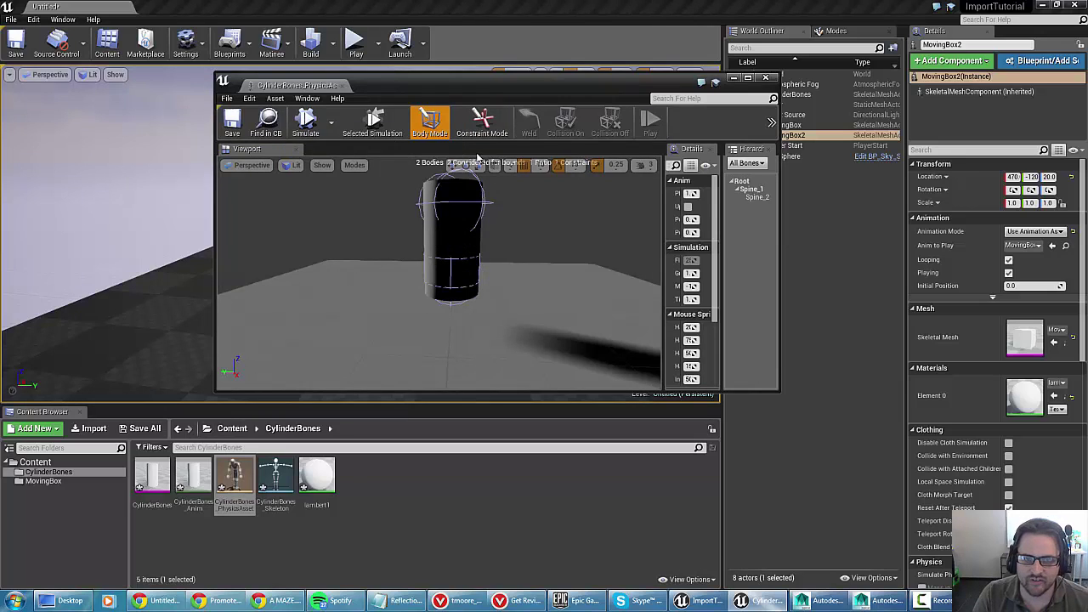
{"action": "left_click", "coordinate": [765, 77]}
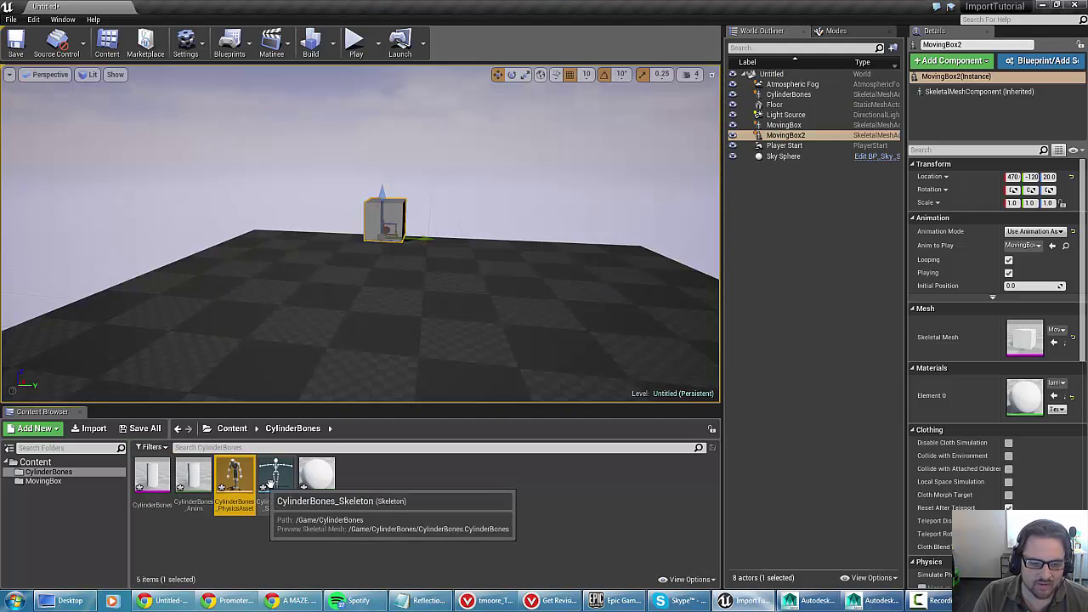
- Open CylinderBones_Skeleton and examine the Root, Spine_1 and Spine_2 bones in the cylinder preview
{"action": "left_click", "coordinate": [272, 478]}
{"action": "double_click", "coordinate": [269, 480]}
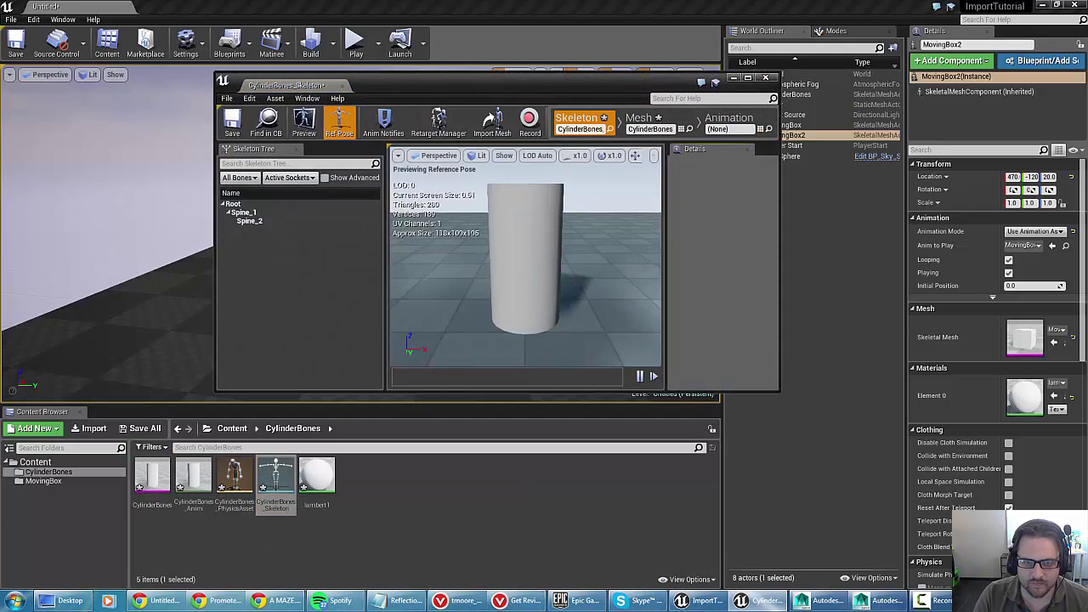
{"action": "mouse_move", "coordinate": [464, 279]}
{"action": "left_mouse_down"}
{"action": "mouse_move", "coordinate": [451, 280]}
{"action": "mouse_move", "coordinate": [464, 278]}
{"action": "left_mouse_up"}
{"action": "left_click", "coordinate": [244, 211]}
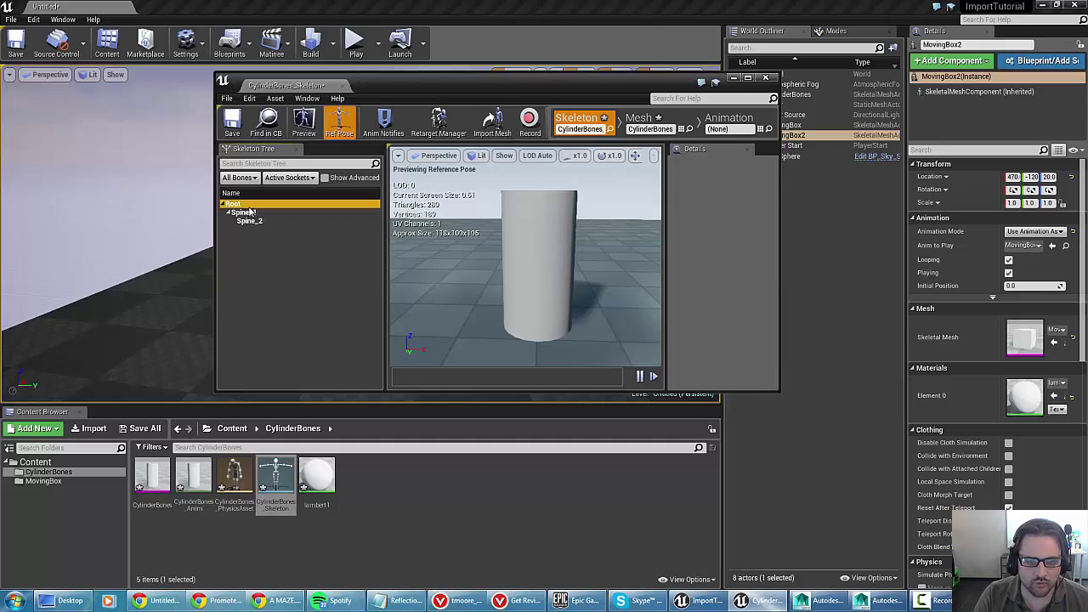
{"action": "left_click", "coordinate": [249, 221]}
{"action": "left_click", "coordinate": [235, 205]}
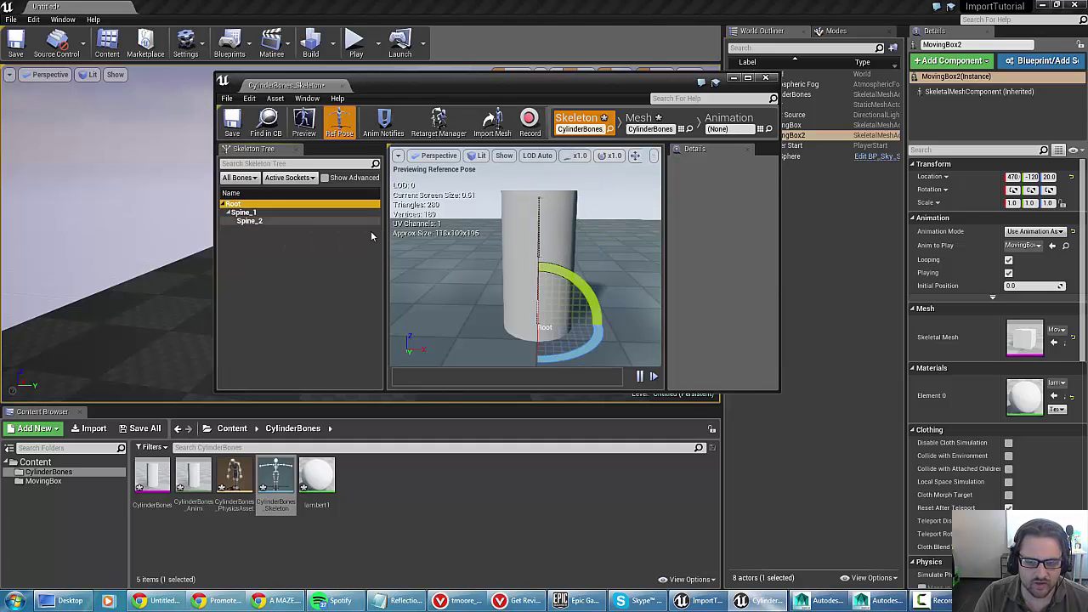
{"action": "left_click_drag", "start_coordinate": [442, 255], "coordinate": [501, 289]}
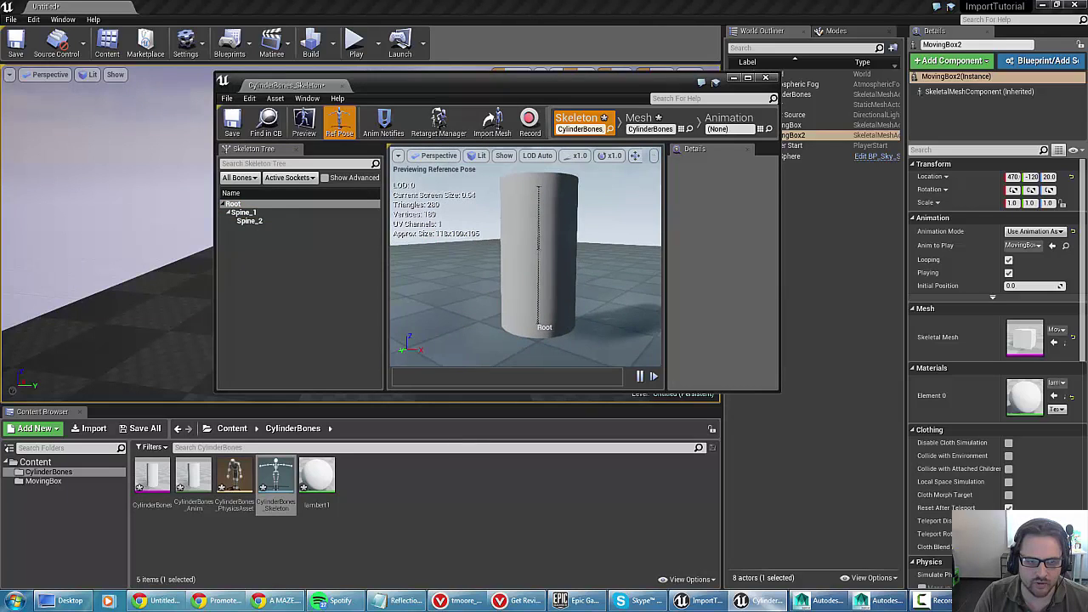
{"action": "left_click", "coordinate": [249, 221]}
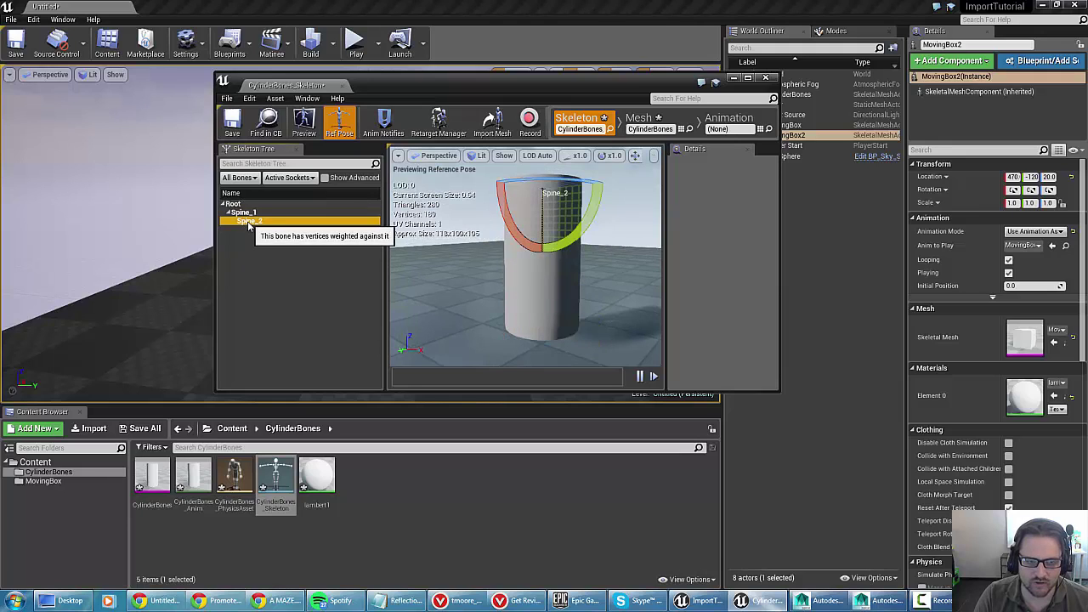
- Test-rotate the Root and Spine_1 bones to check how they deform the cylinder, and clear the bone selection
{"action": "left_click", "coordinate": [234, 205]}
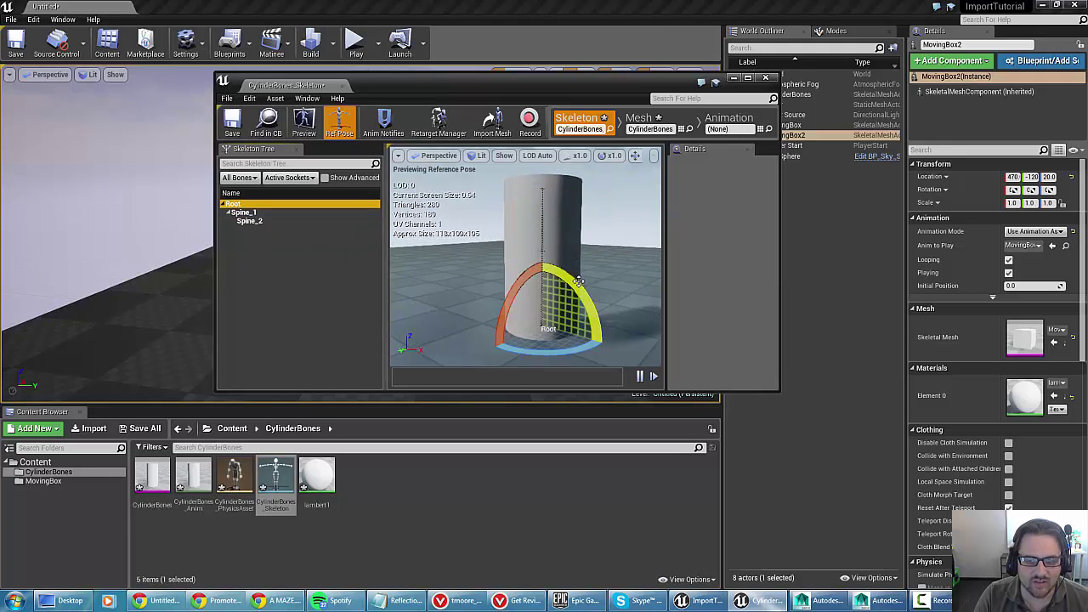
{"action": "mouse_move", "coordinate": [578, 280]}
{"action": "left_mouse_down"}
{"action": "mouse_move", "coordinate": [599, 348]}
{"action": "mouse_move", "coordinate": [577, 285]}
{"action": "left_mouse_up"}
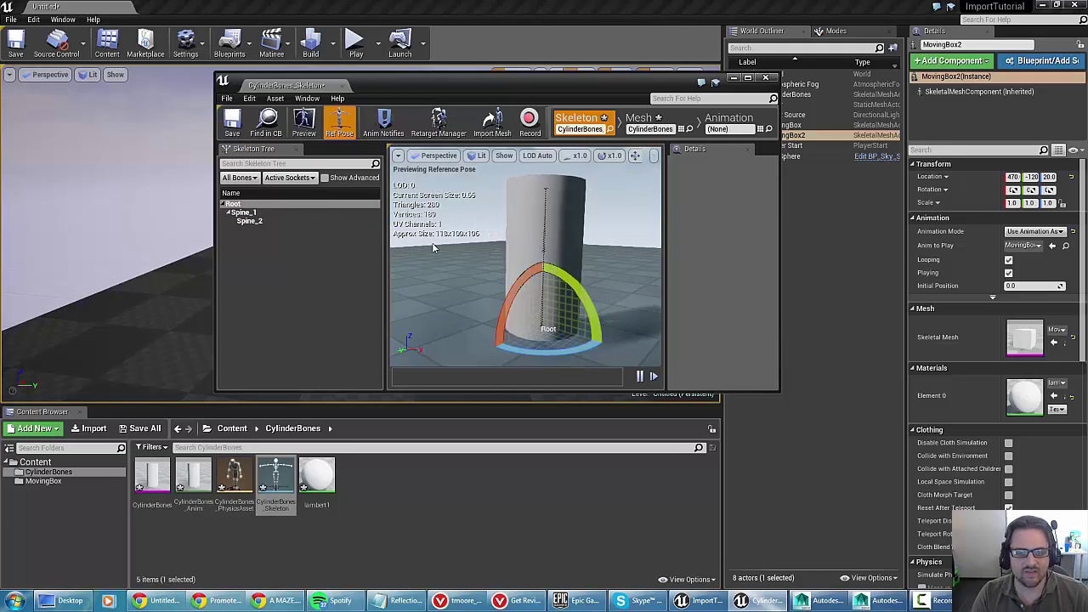
{"action": "left_click", "coordinate": [243, 212]}
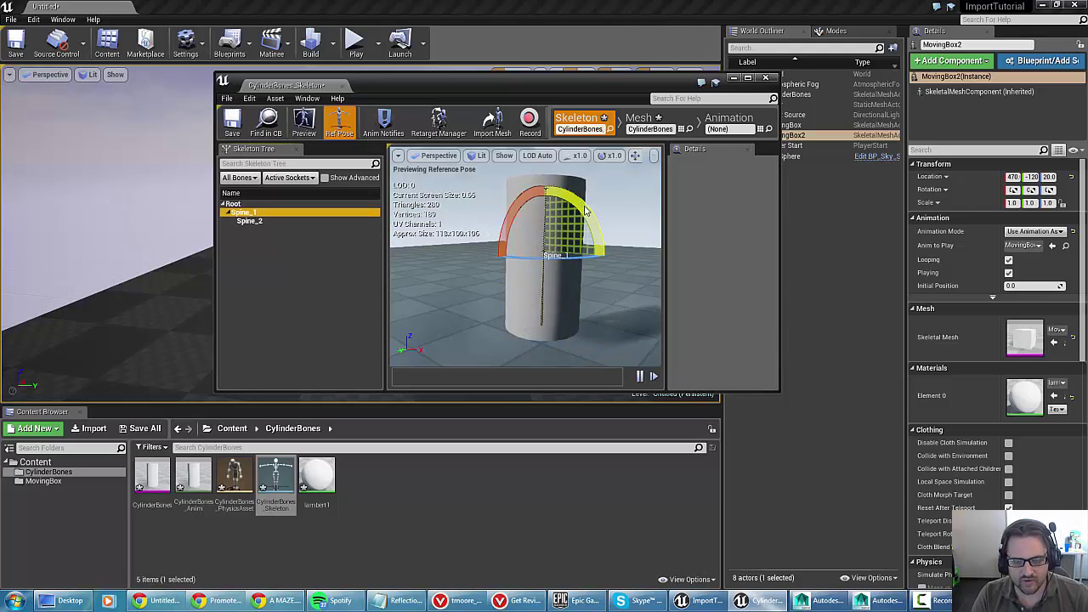
{"action": "mouse_move", "coordinate": [590, 207]}
{"action": "left_mouse_down"}
{"action": "mouse_move", "coordinate": [607, 294]}
{"action": "mouse_move", "coordinate": [586, 280]}
{"action": "mouse_move", "coordinate": [593, 223]}
{"action": "left_mouse_up"}
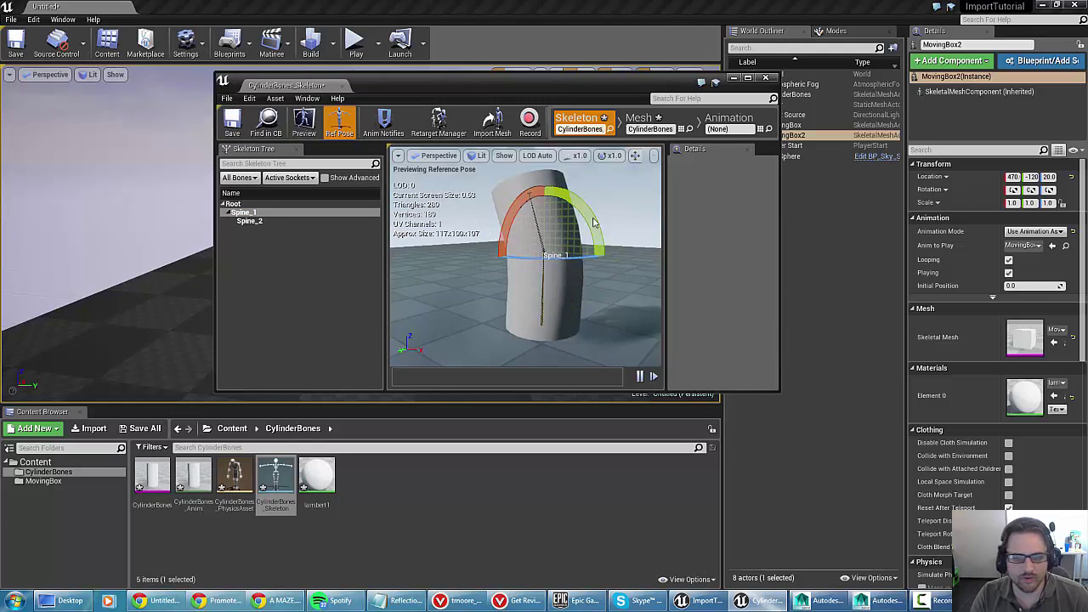
{"action": "left_click", "coordinate": [302, 265]}
- Open the lambert1 material, spread its overlapping nodes apart to examine the color parameter feeding Base Color, and close it without applying changes
{"action": "double_click", "coordinate": [317, 483]}
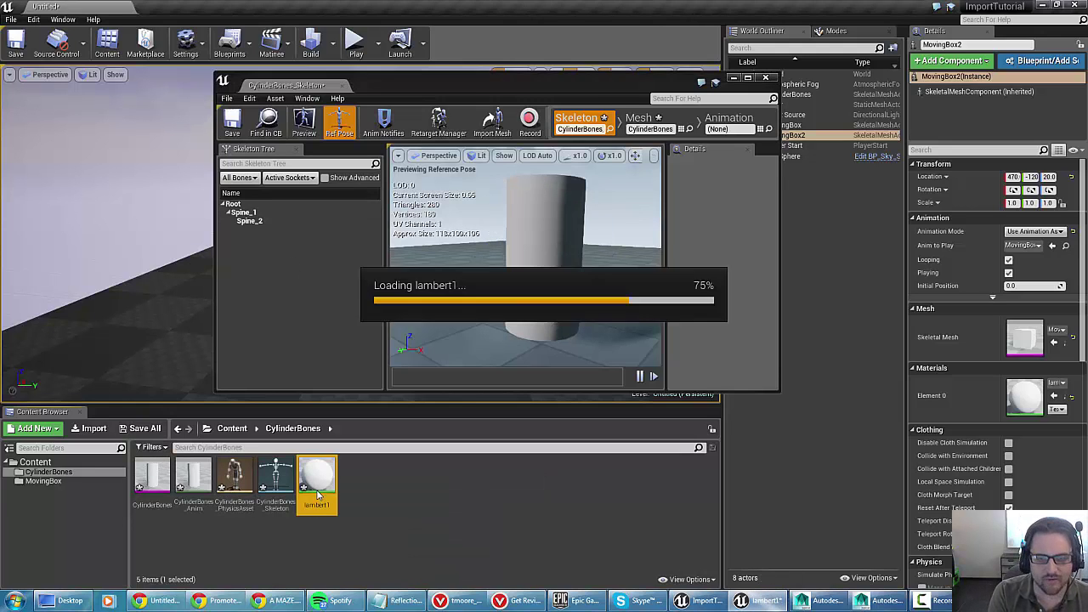
{"action": "scroll", "coordinate": [532, 247], "scroll_direction": "up", "scroll_amount": 5}
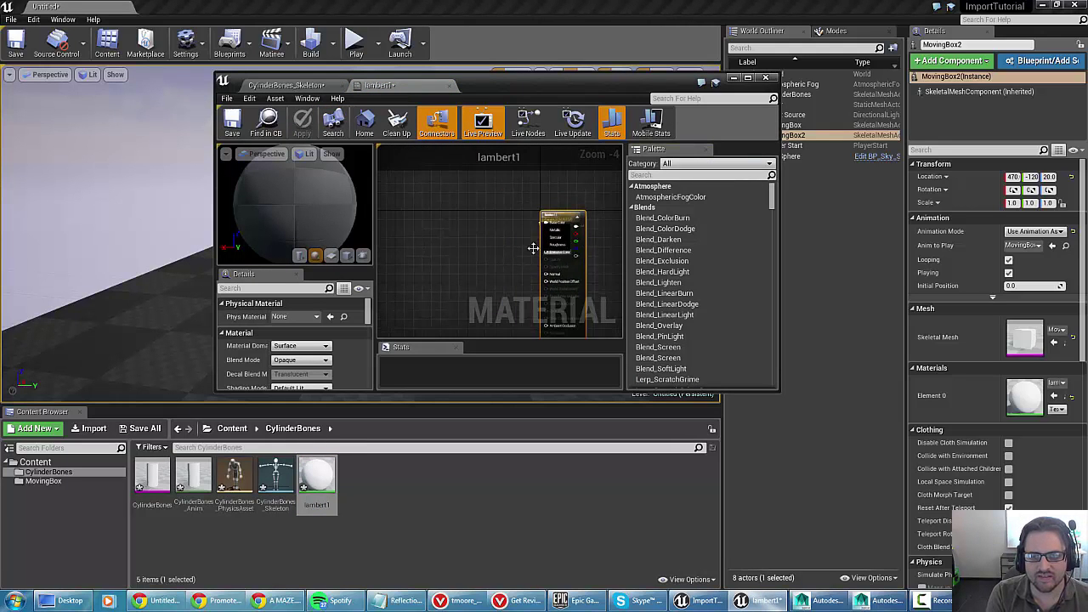
{"action": "right_click_drag", "start_coordinate": [572, 223], "coordinate": [487, 246]}
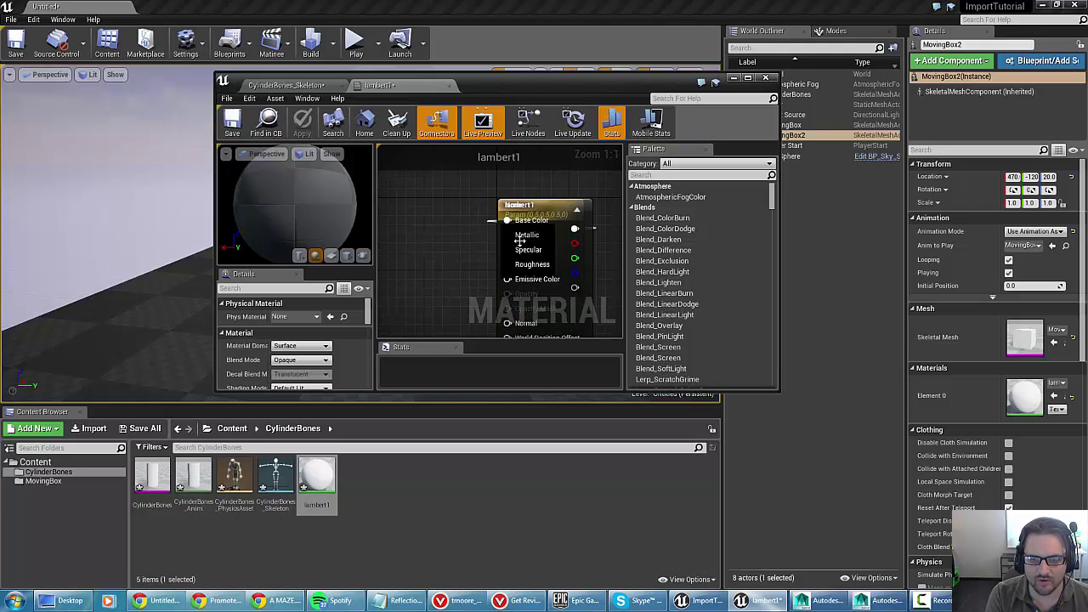
{"action": "left_click_drag", "start_coordinate": [520, 241], "coordinate": [583, 246]}
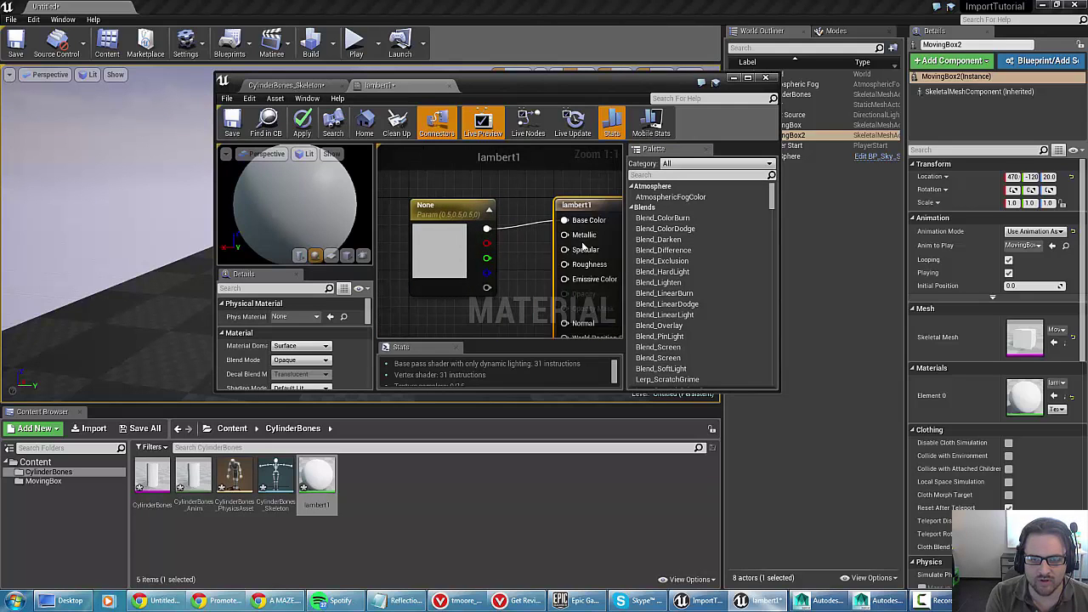
{"action": "scroll", "coordinate": [493, 245], "scroll_direction": "down", "scroll_amount": 2}
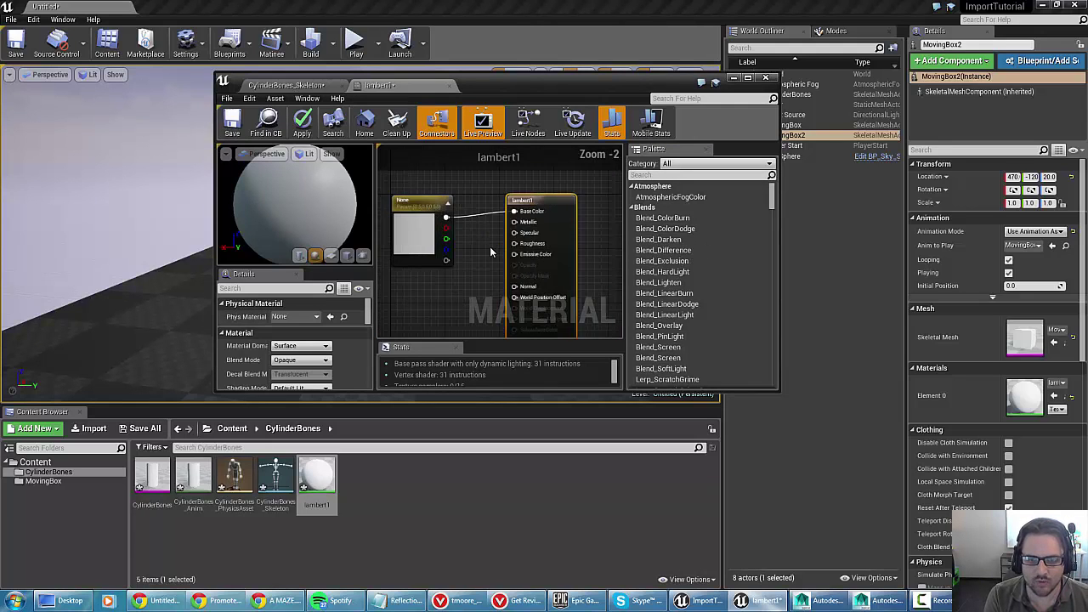
{"action": "right_click_drag", "start_coordinate": [489, 246], "coordinate": [508, 232]}
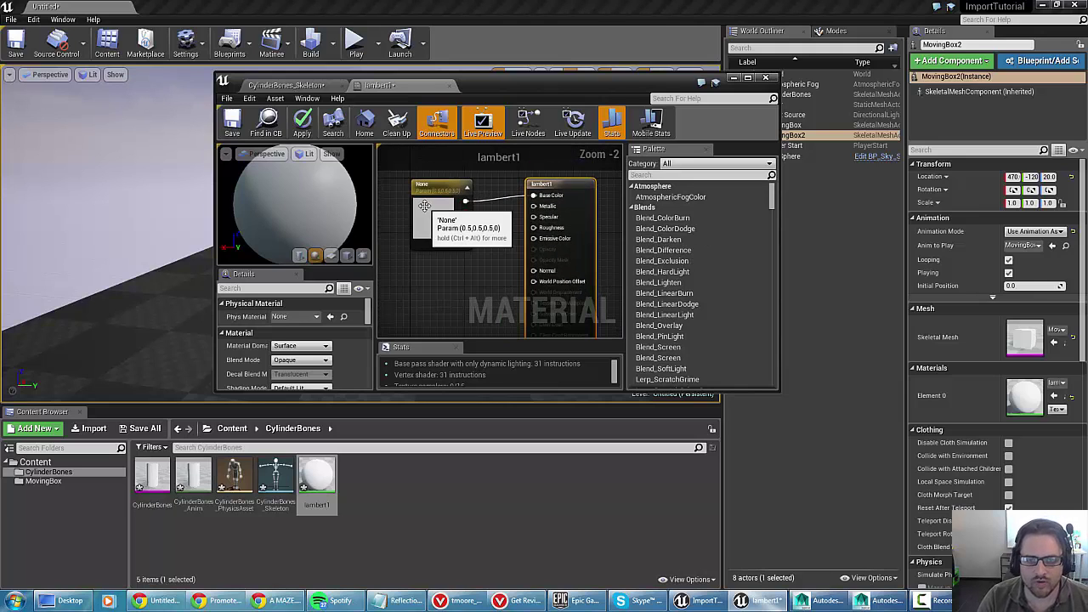
{"action": "left_click_drag", "start_coordinate": [424, 206], "coordinate": [422, 199]}
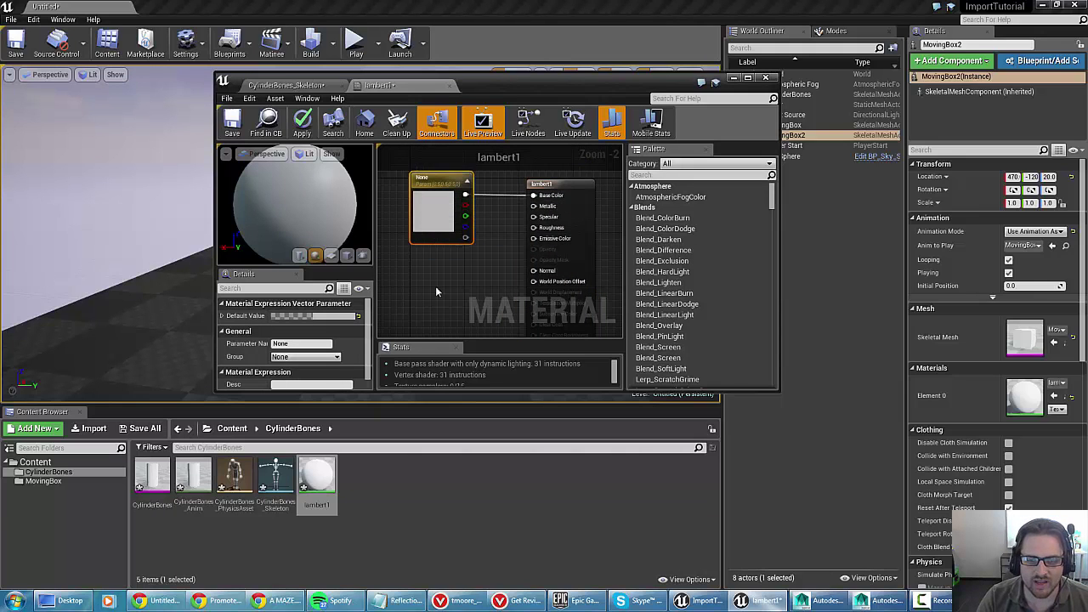
{"action": "scroll", "coordinate": [449, 245], "scroll_direction": "down", "scroll_amount": 3}
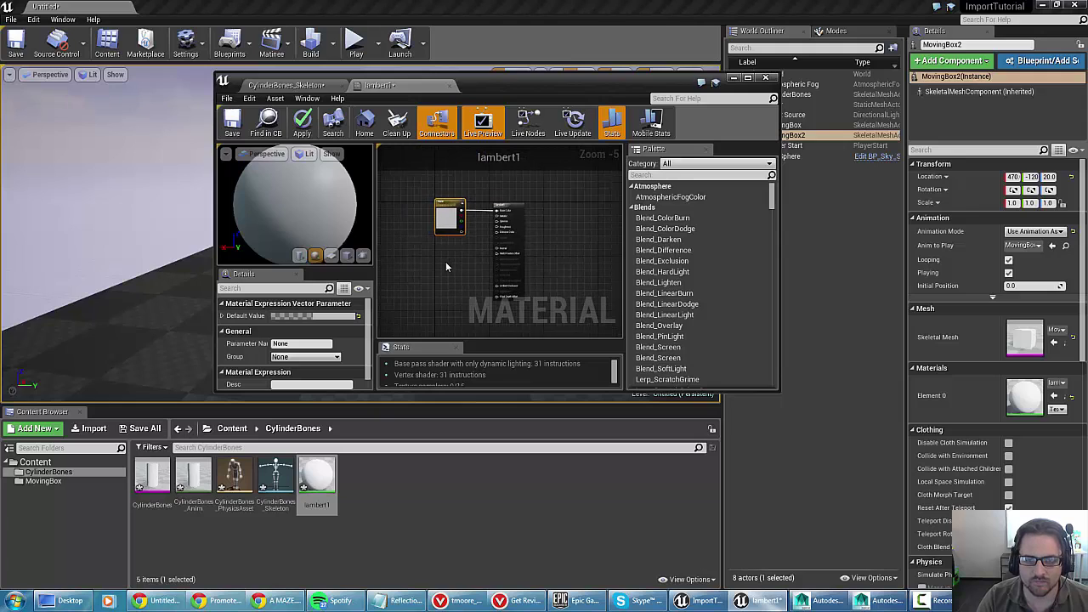
{"action": "scroll", "coordinate": [446, 266], "scroll_direction": "up", "scroll_amount": 1}
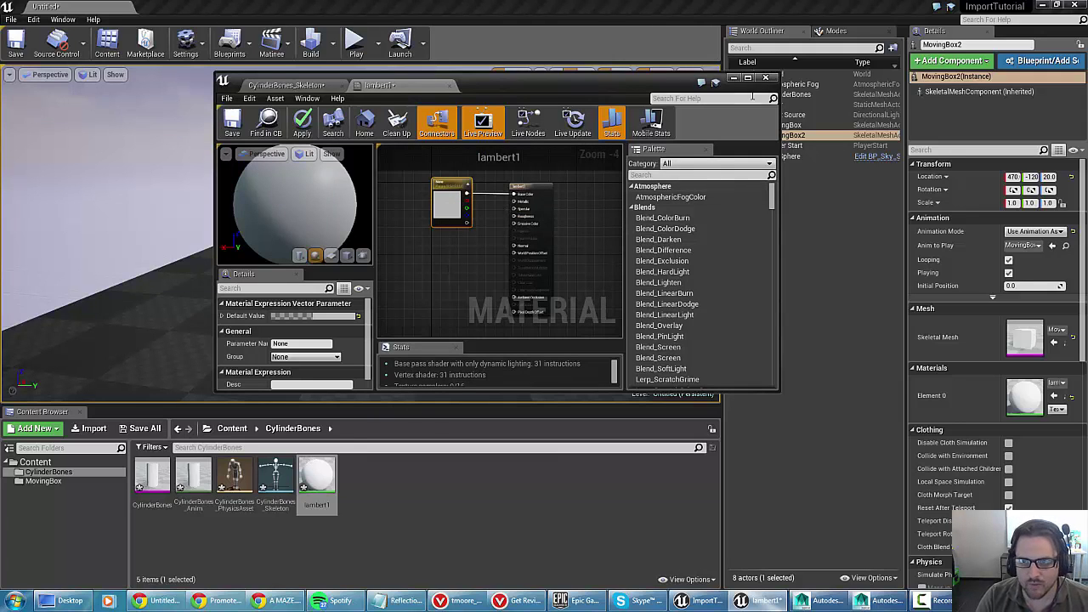
{"action": "left_click", "coordinate": [764, 78]}
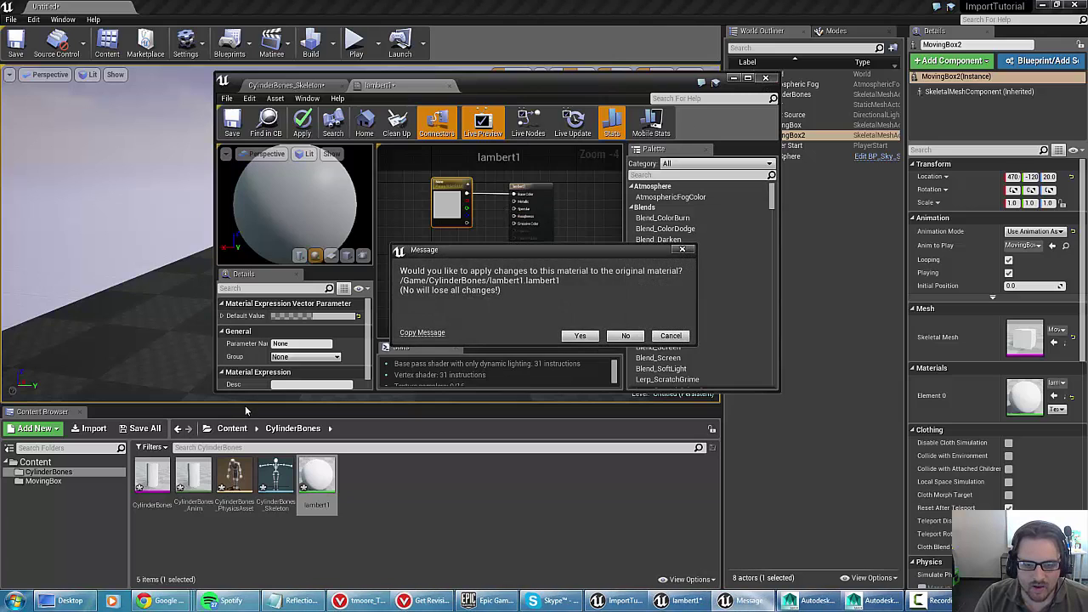
{"action": "left_click", "coordinate": [623, 335]}
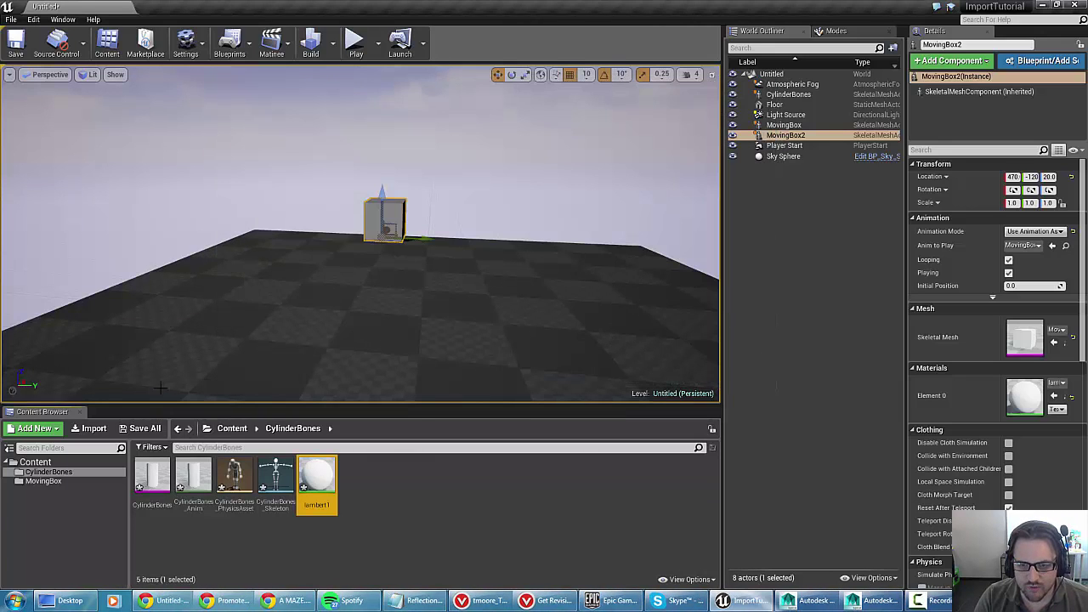
- Open the CylinderBones skeletal mesh and view the cylinder in its reference pose
{"action": "double_click", "coordinate": [152, 476]}
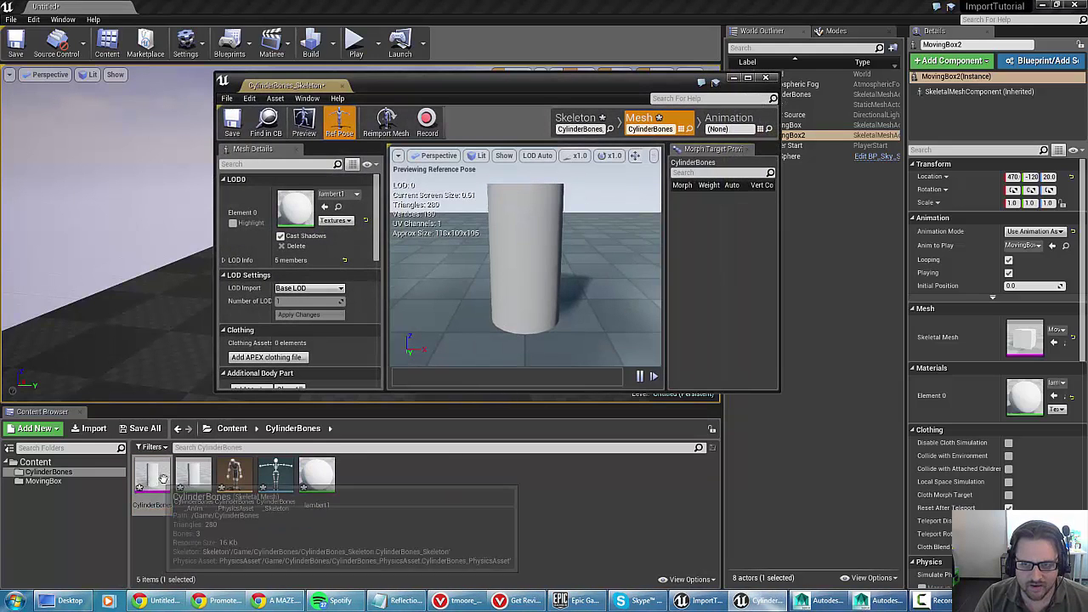
{"action": "scroll", "coordinate": [521, 274], "scroll_direction": "down", "scroll_amount": 4}
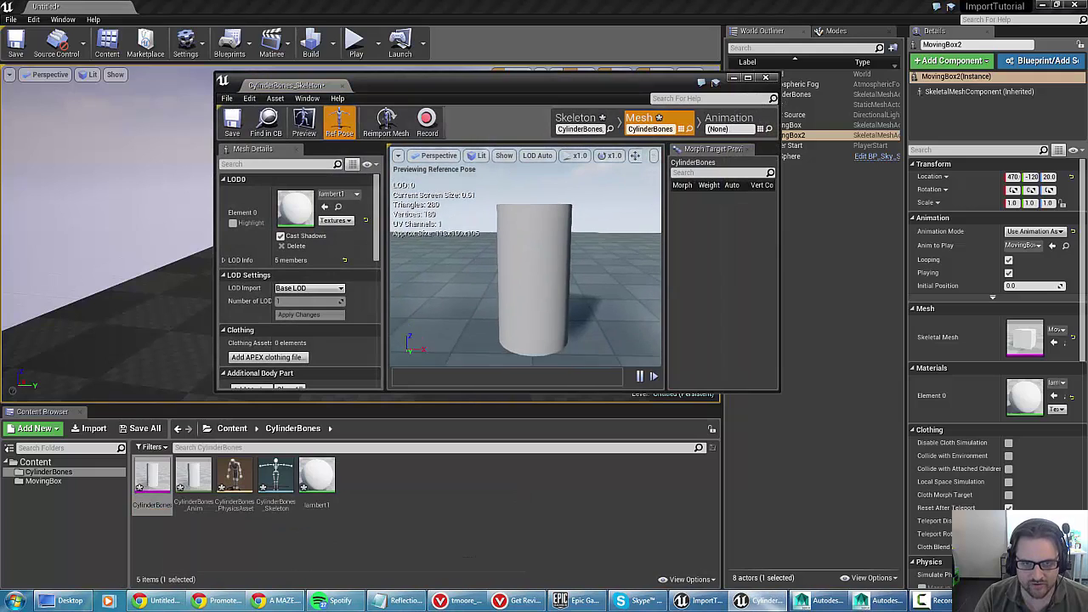
{"action": "right_click_drag", "start_coordinate": [521, 273], "coordinate": [515, 257]}
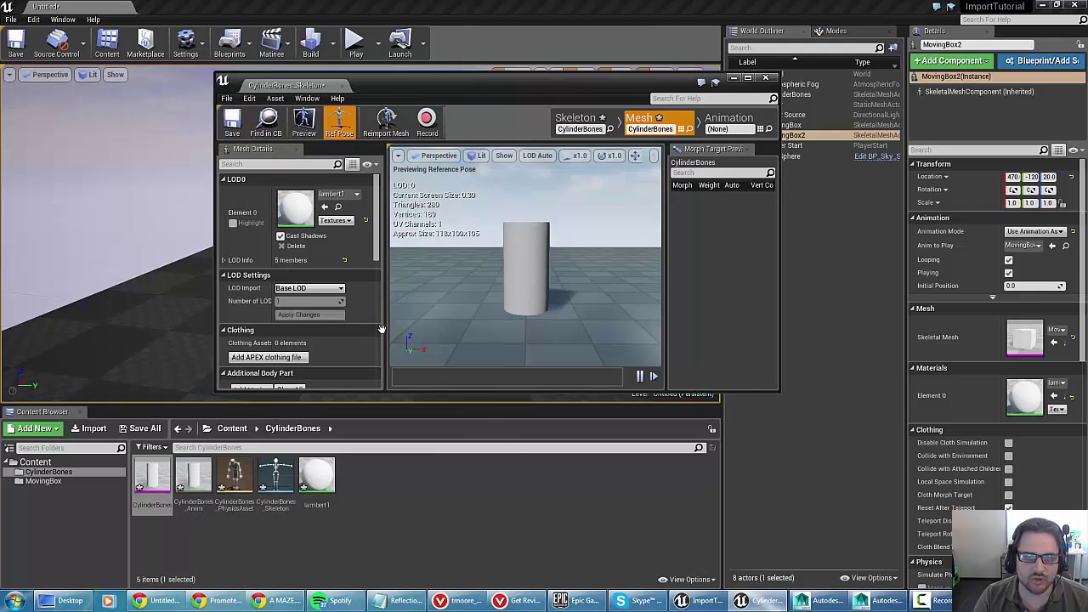
- Switch through the Skeleton, Mesh and Animation editing modes of CylinderBones to compare them, ending in Animation mode
{"action": "left_click", "coordinate": [575, 121]}
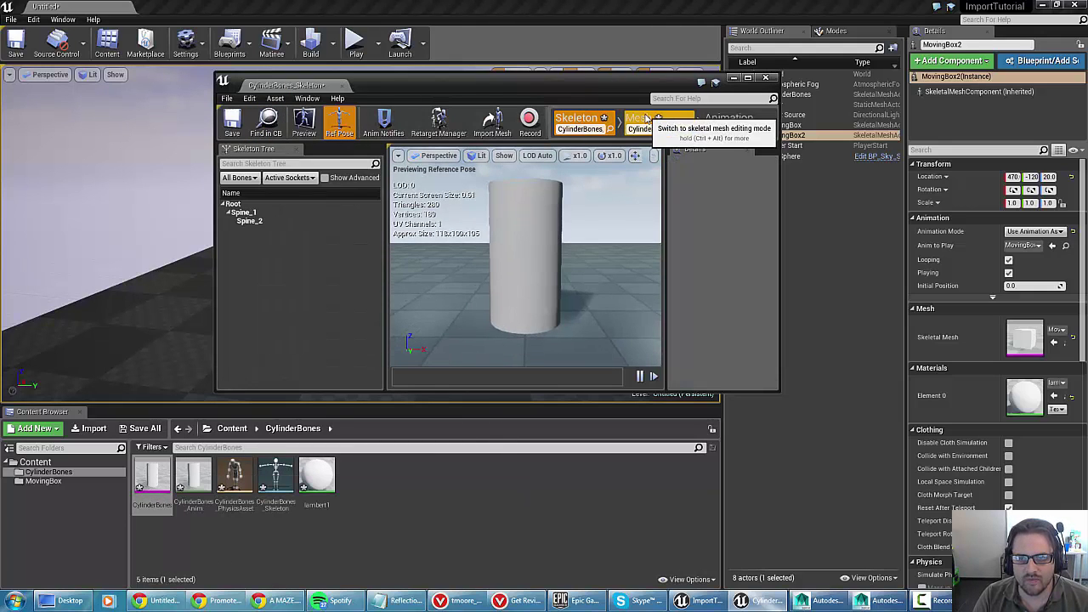
{"action": "left_click", "coordinate": [641, 121]}
{"action": "left_click", "coordinate": [740, 120]}
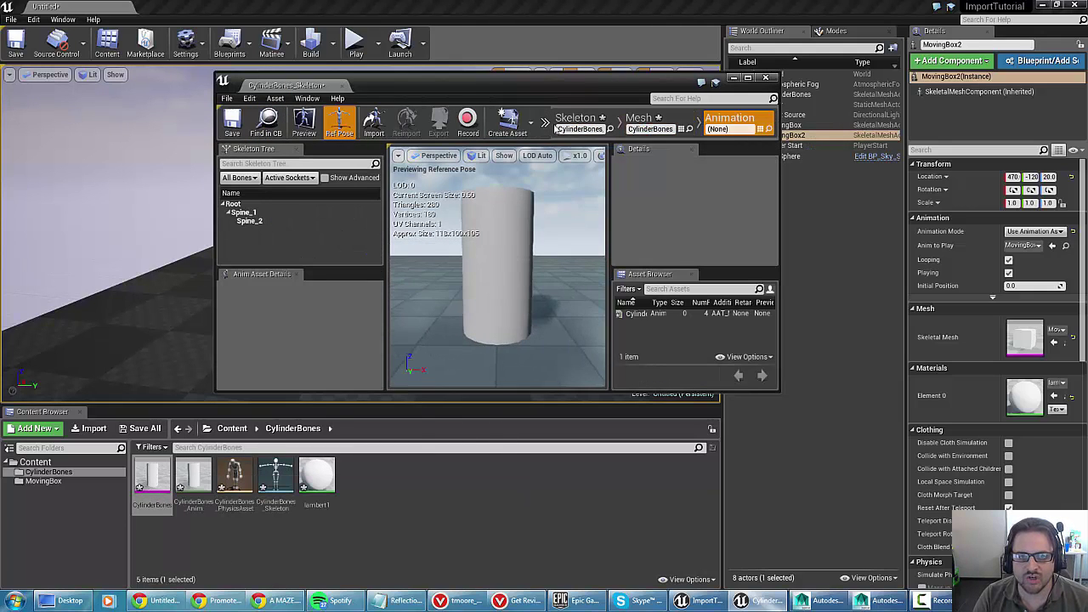
{"action": "left_click", "coordinate": [641, 120]}
{"action": "left_click", "coordinate": [599, 124]}
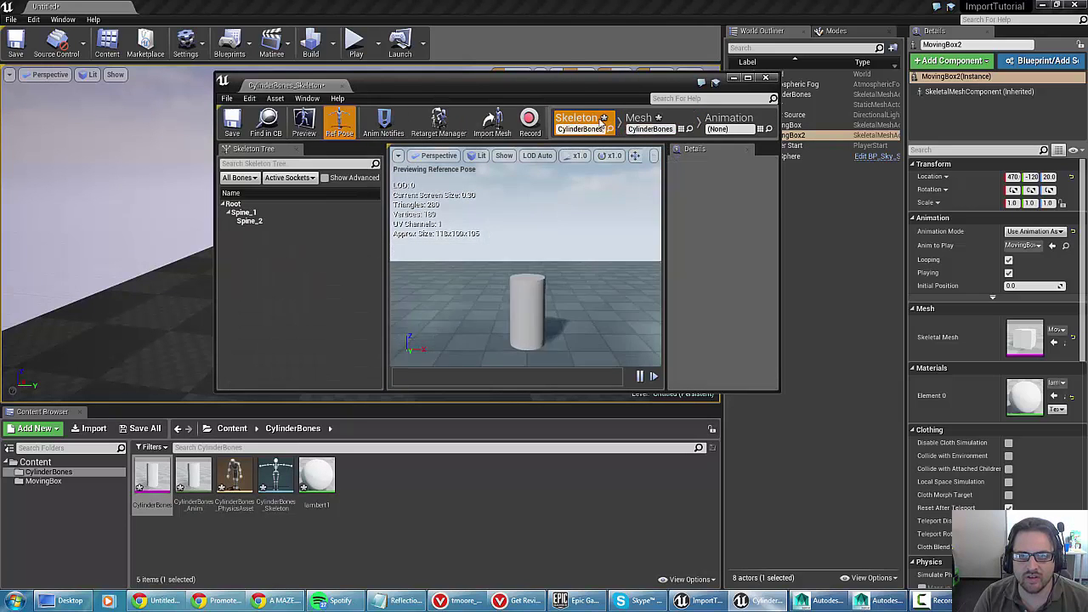
{"action": "left_click", "coordinate": [641, 121]}
{"action": "left_click", "coordinate": [729, 121]}
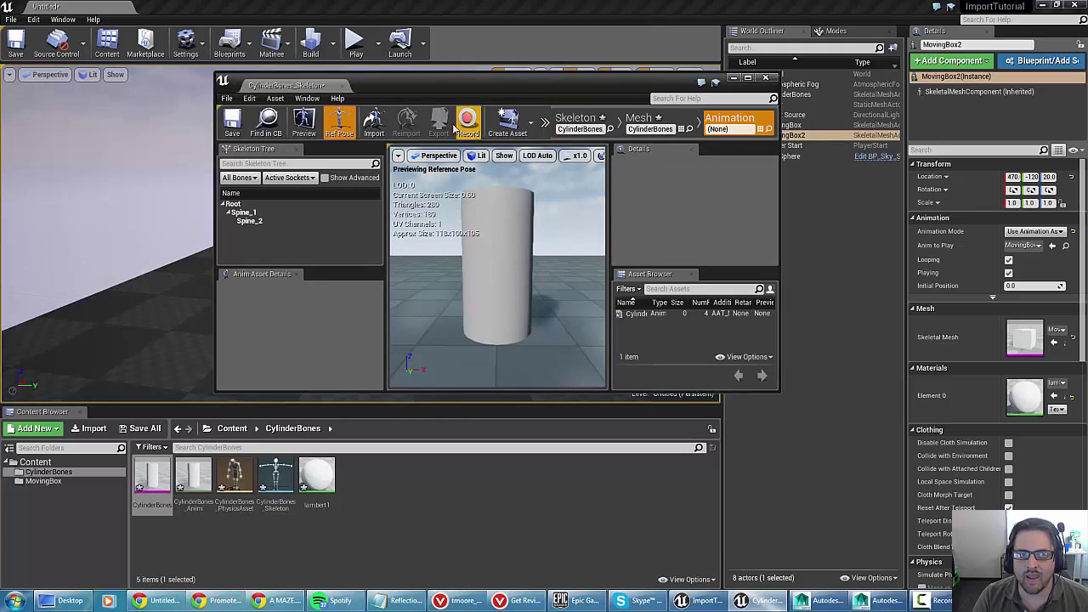
{"action": "left_click_drag", "start_coordinate": [512, 286], "coordinate": [513, 323]}
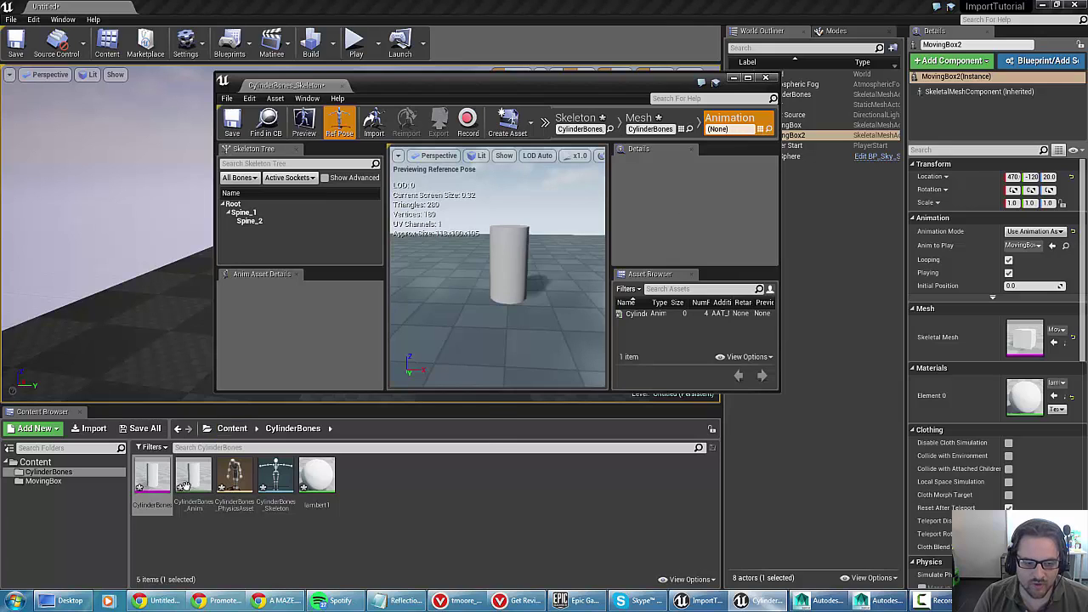
- Choose CylinderBones_Anim as the animation asset in Animation mode and watch it play on the cylinder
{"action": "left_click_drag", "start_coordinate": [183, 487], "coordinate": [720, 140]}
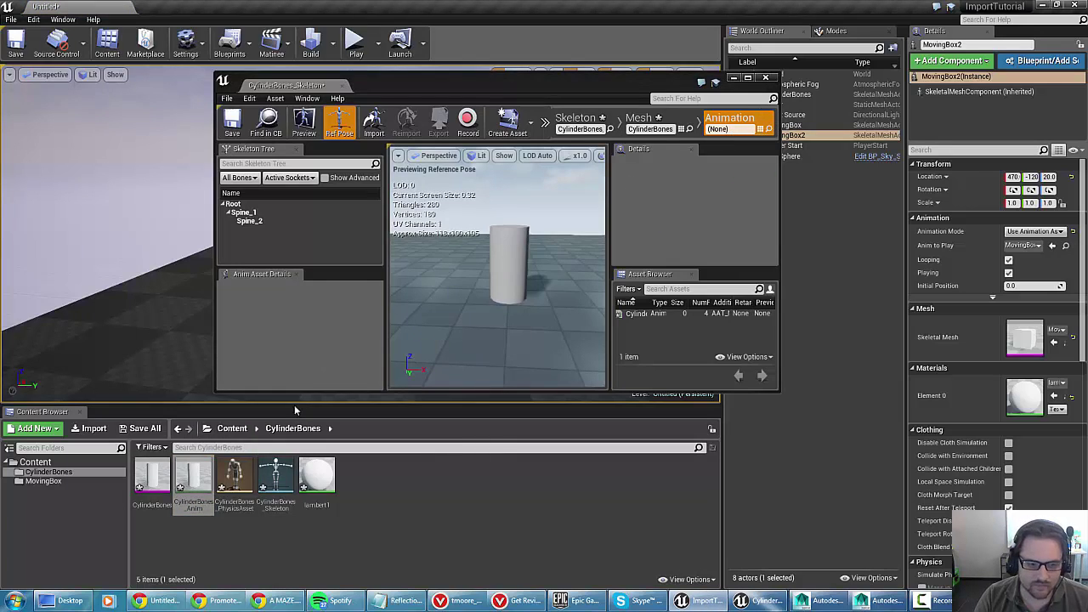
{"action": "left_click", "coordinate": [188, 480]}
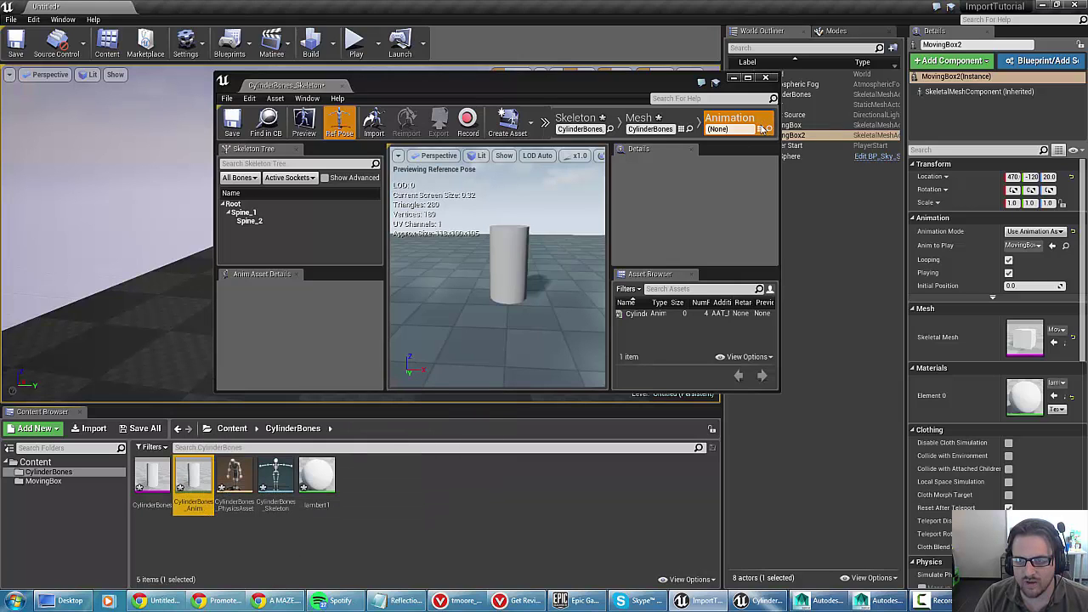
{"action": "left_click", "coordinate": [761, 130]}
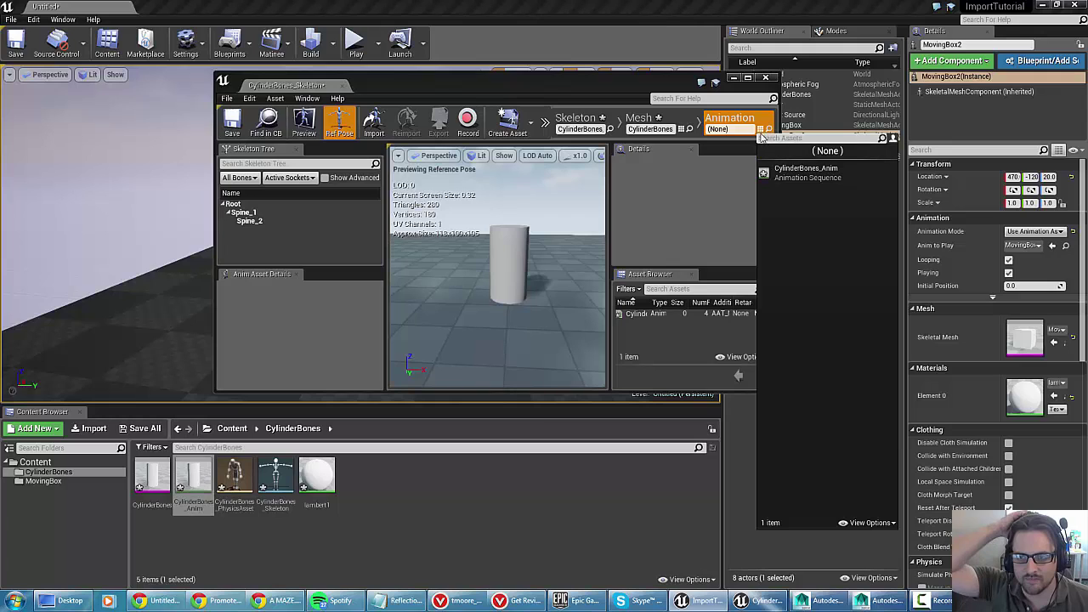
{"action": "left_click", "coordinate": [769, 132]}
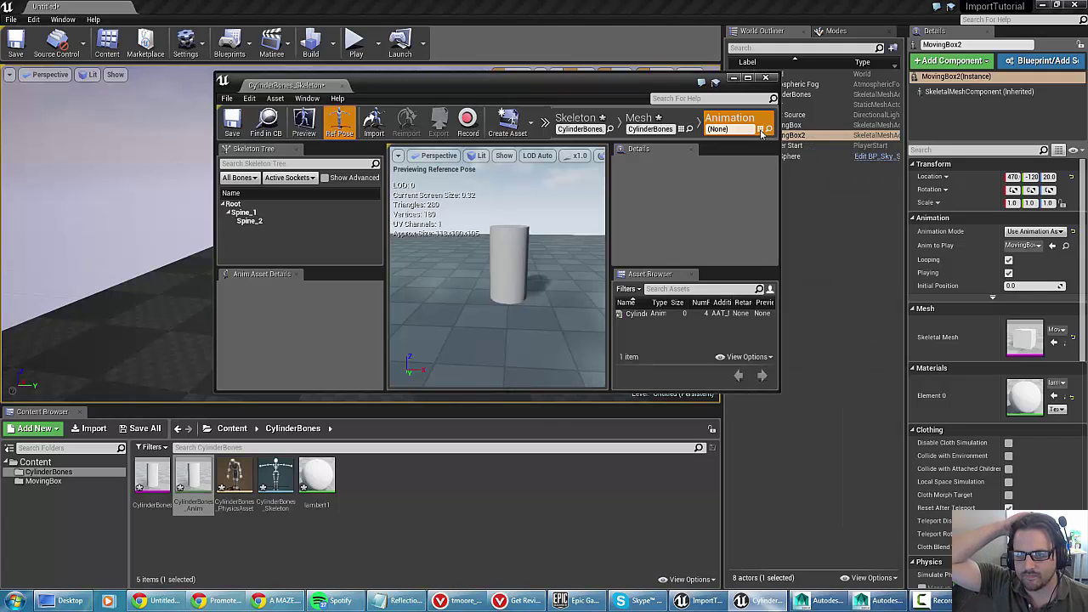
{"action": "left_click", "coordinate": [761, 130]}
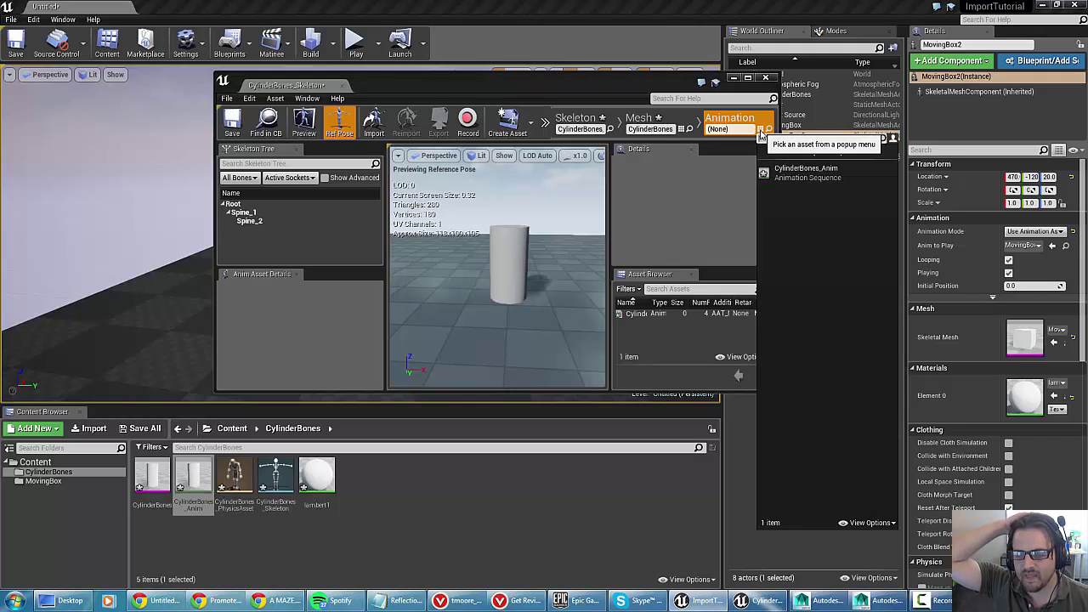
{"action": "left_click", "coordinate": [803, 174]}
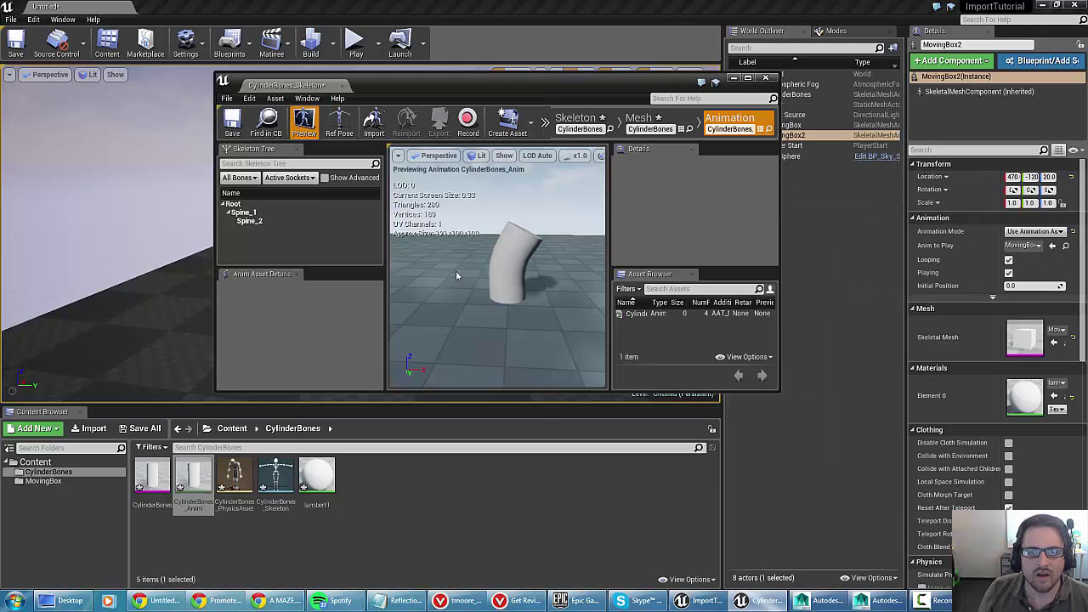
{"action": "left_click_drag", "start_coordinate": [455, 270], "coordinate": [480, 302]}
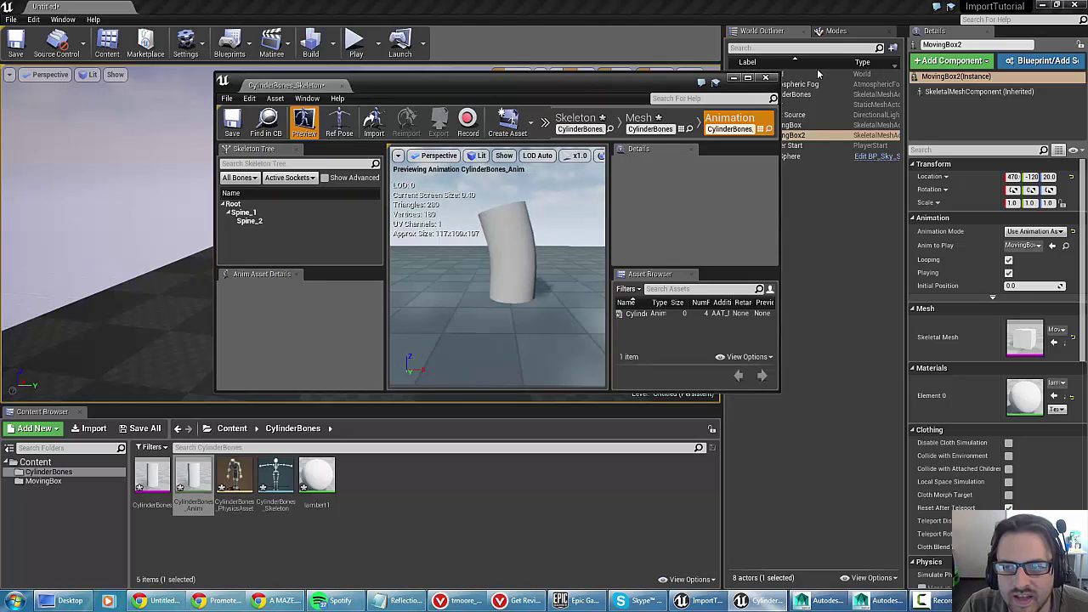
- Close the mesh editor, open the CylinderBones_Anim sequence directly to view its timeline, and close it
{"action": "left_click", "coordinate": [765, 77]}
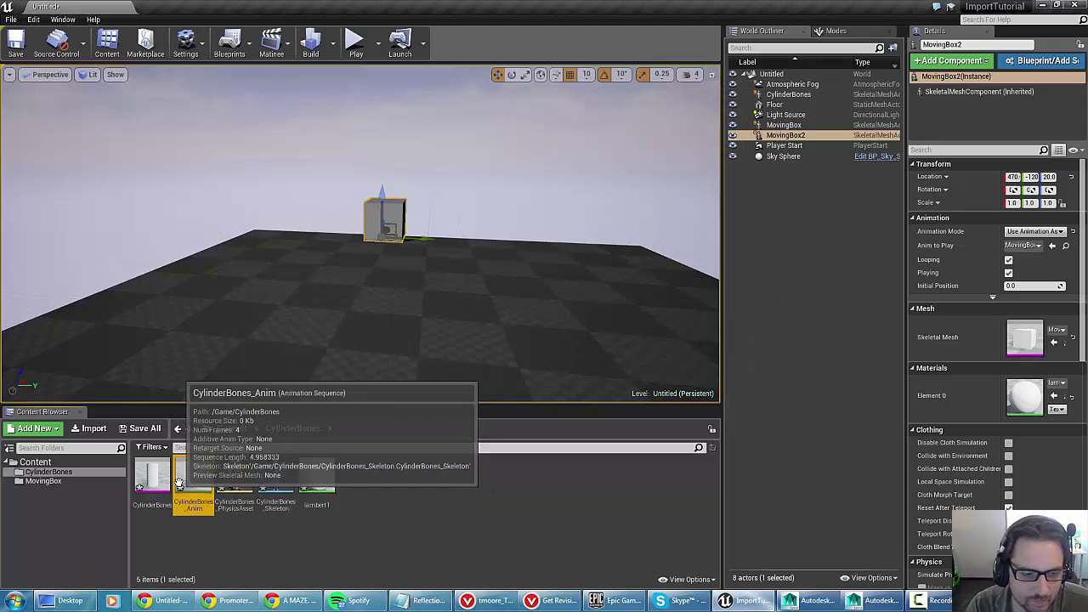
{"action": "double_click", "coordinate": [181, 476]}
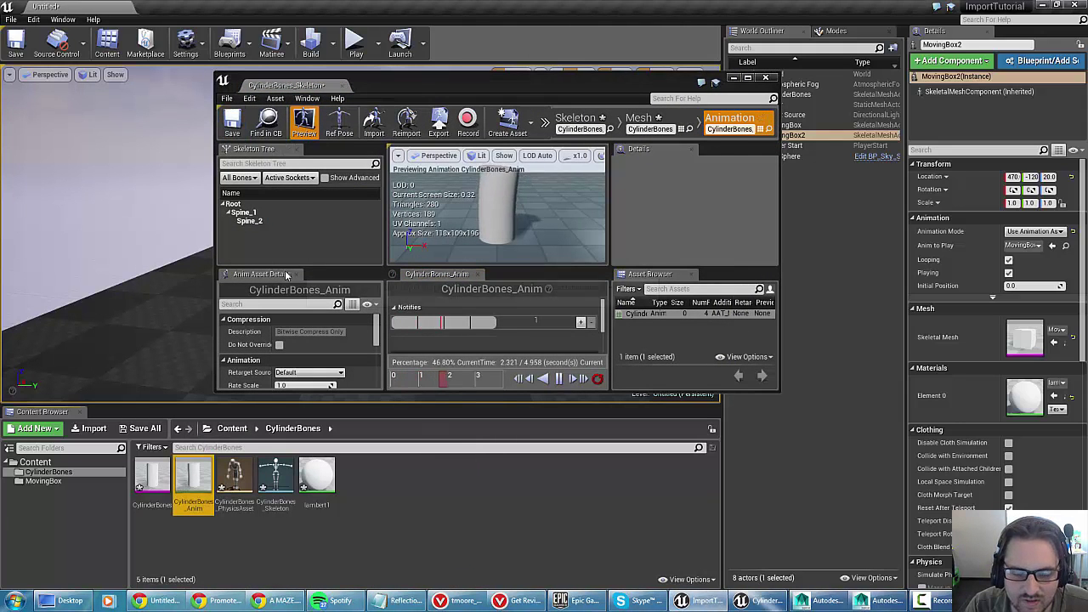
{"action": "left_click", "coordinate": [765, 77]}
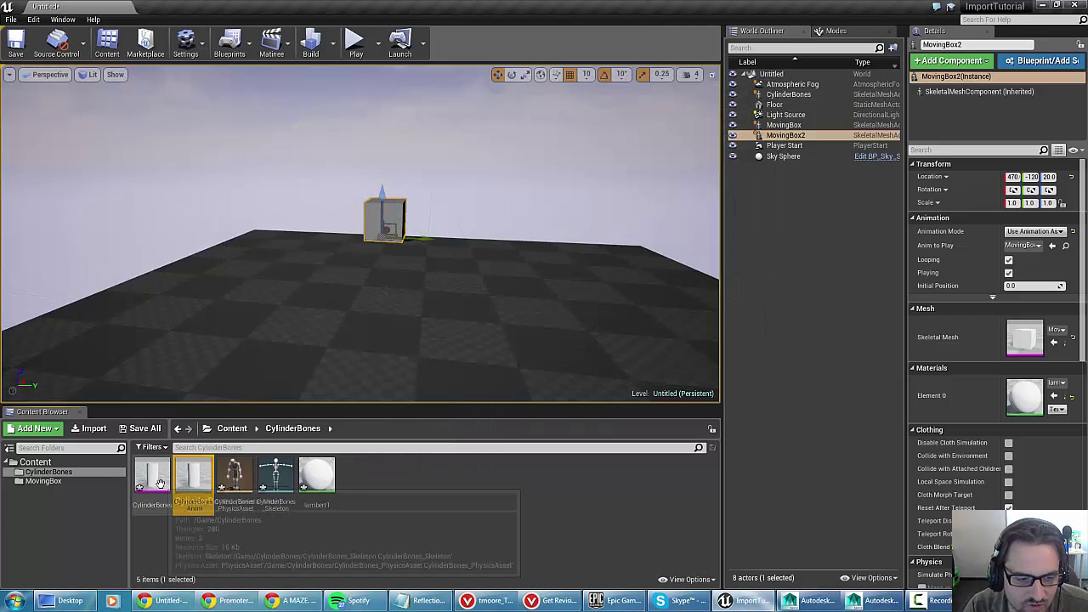
- Place another CylinderBones mesh in the level in front of the box and set it to use the CylinderBones_Anim animation asset
{"action": "left_click_drag", "start_coordinate": [160, 483], "coordinate": [349, 299]}
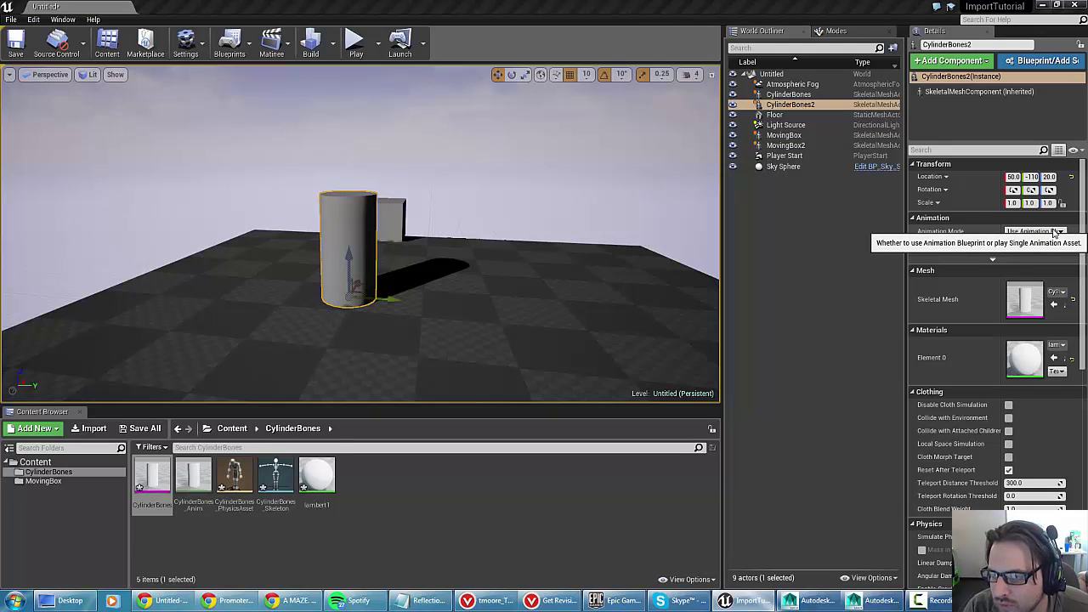
{"action": "left_click", "coordinate": [1055, 231]}
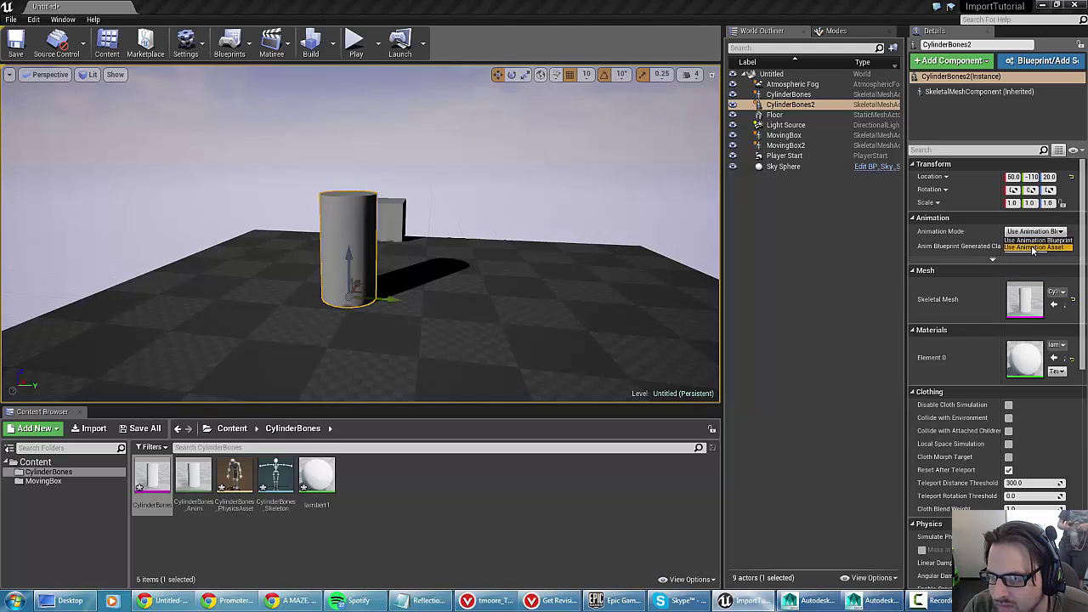
{"action": "left_click", "coordinate": [1034, 247]}
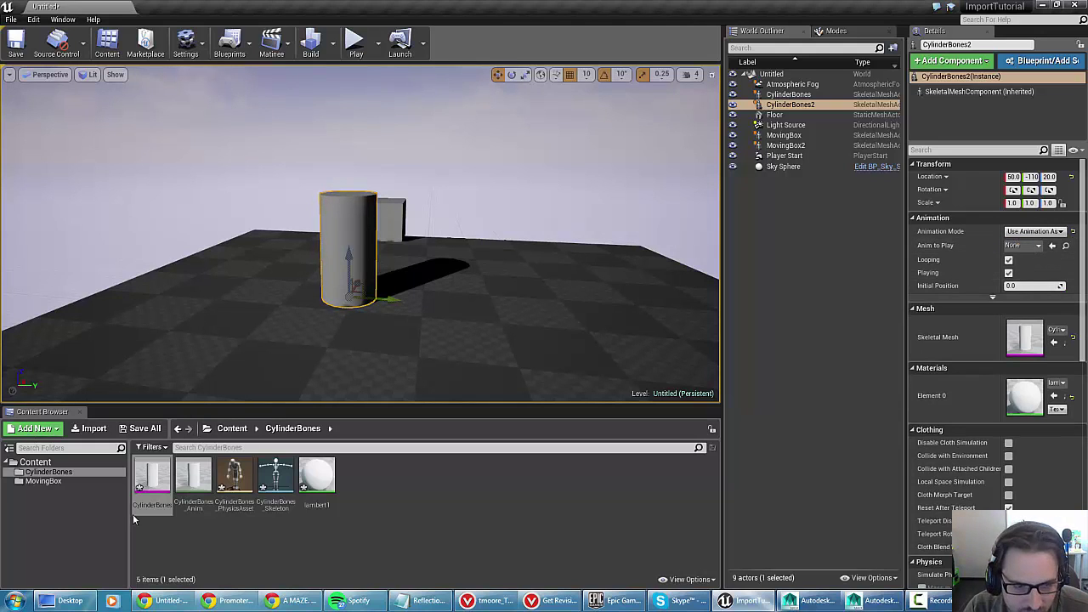
{"action": "left_click_drag", "start_coordinate": [194, 476], "coordinate": [1017, 246]}
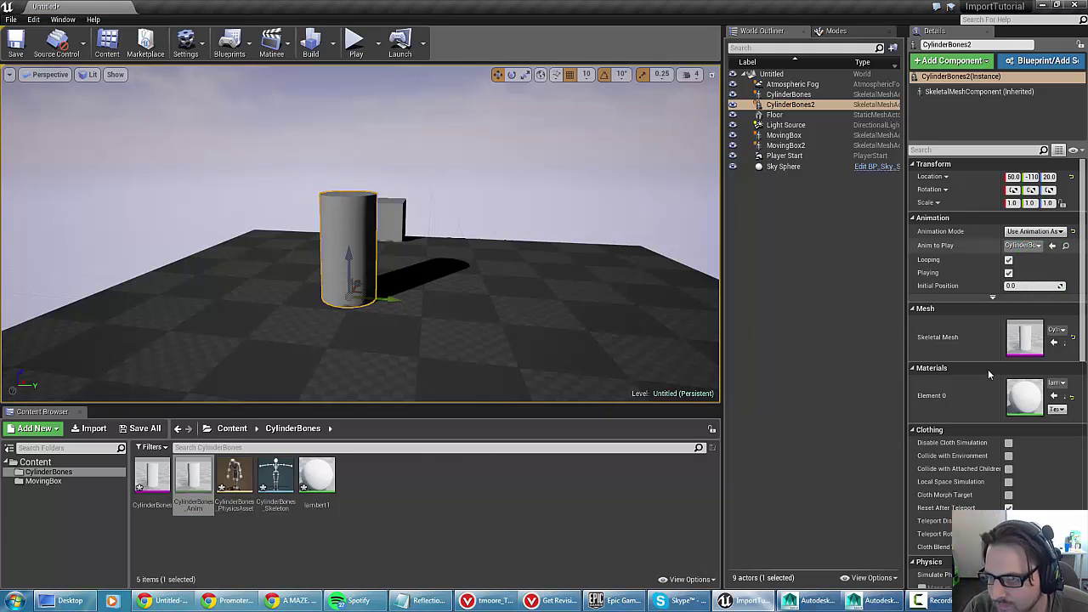
- Turn off looping for the newly placed cylinder's animation and play the level to test it
{"action": "left_click", "coordinate": [1008, 260]}
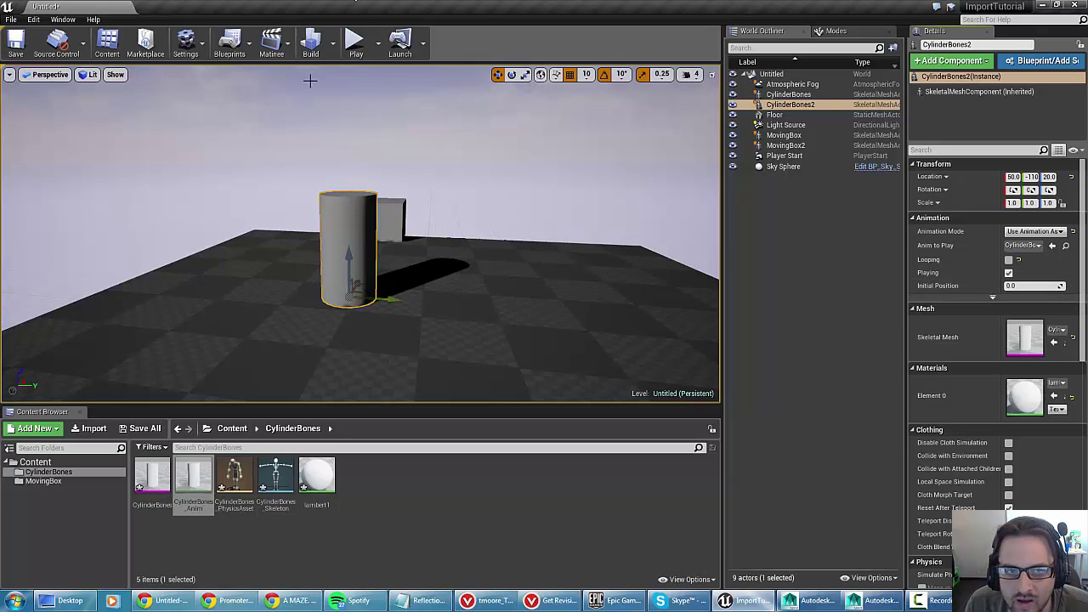
{"action": "left_click", "coordinate": [355, 43]}
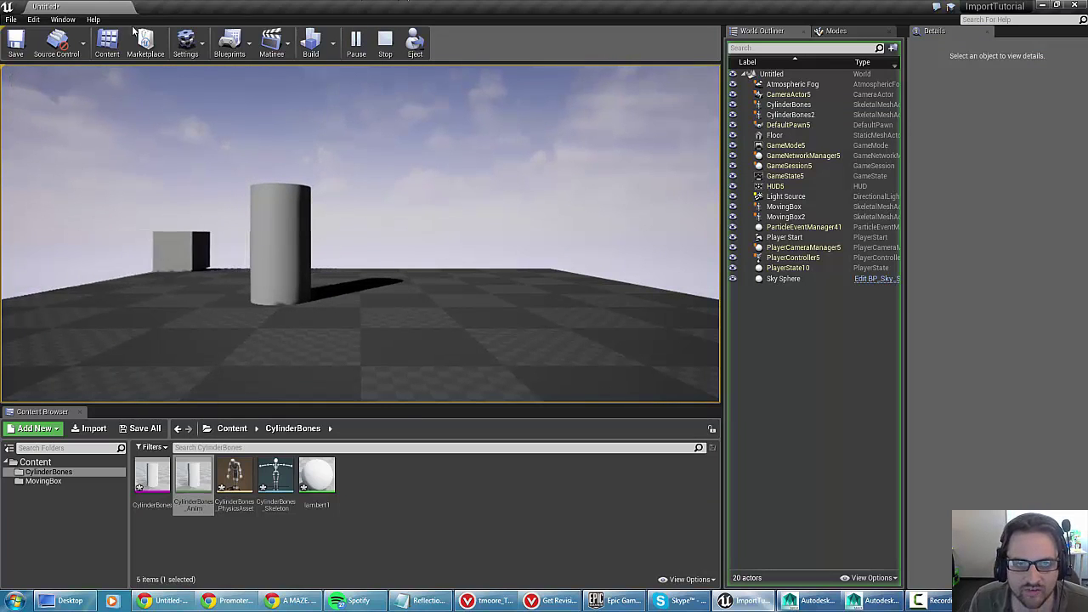
- Stop the play test, then turn Looping on and Playing off for the front cylinder's animation
{"action": "left_click", "coordinate": [384, 41]}
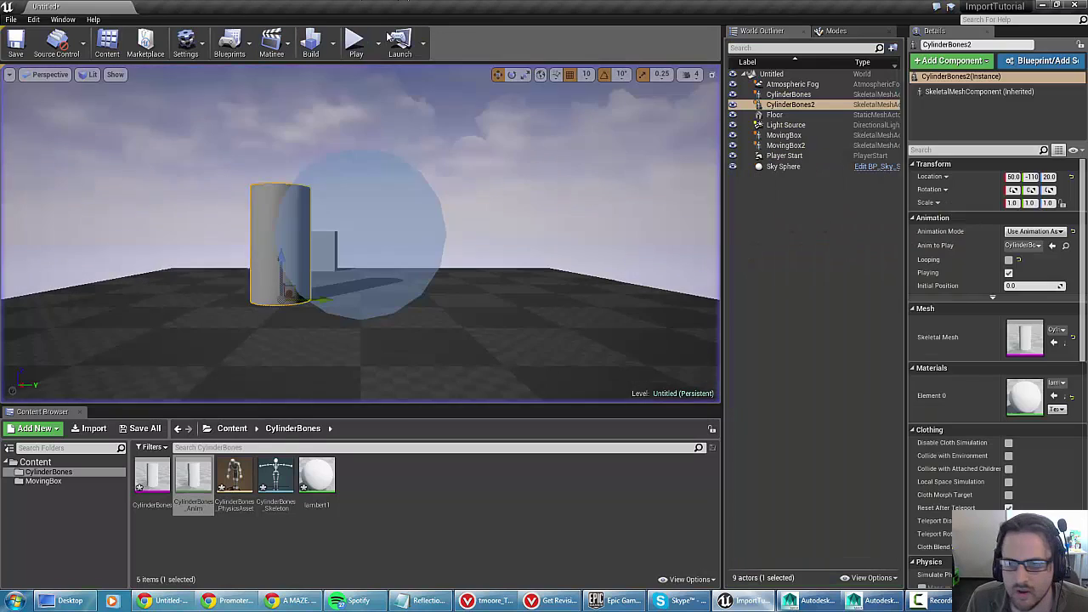
{"action": "left_click", "coordinate": [1008, 259]}
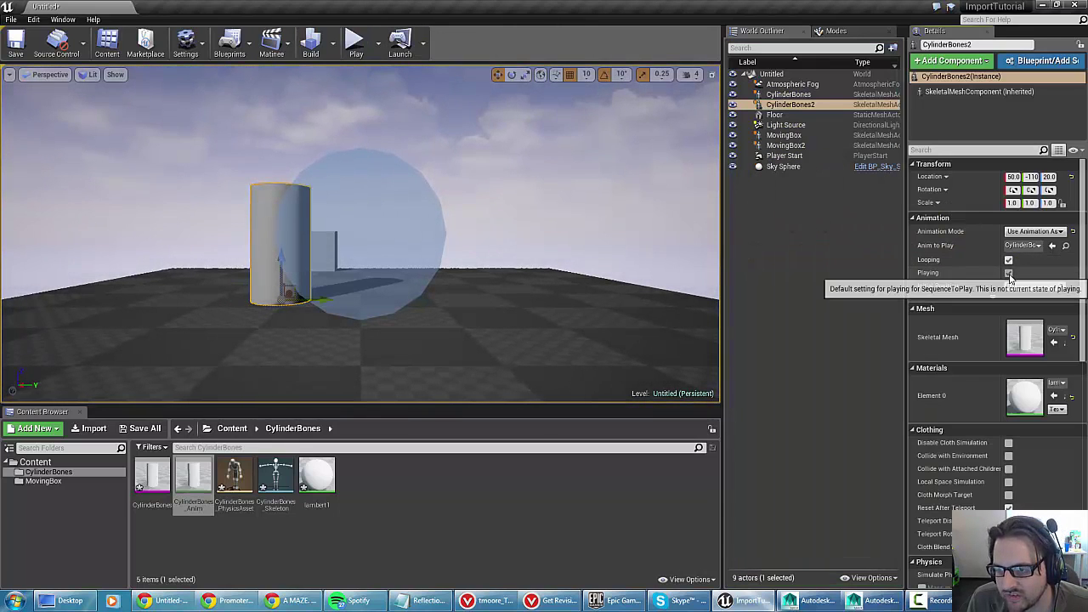
{"action": "left_click", "coordinate": [1009, 274]}
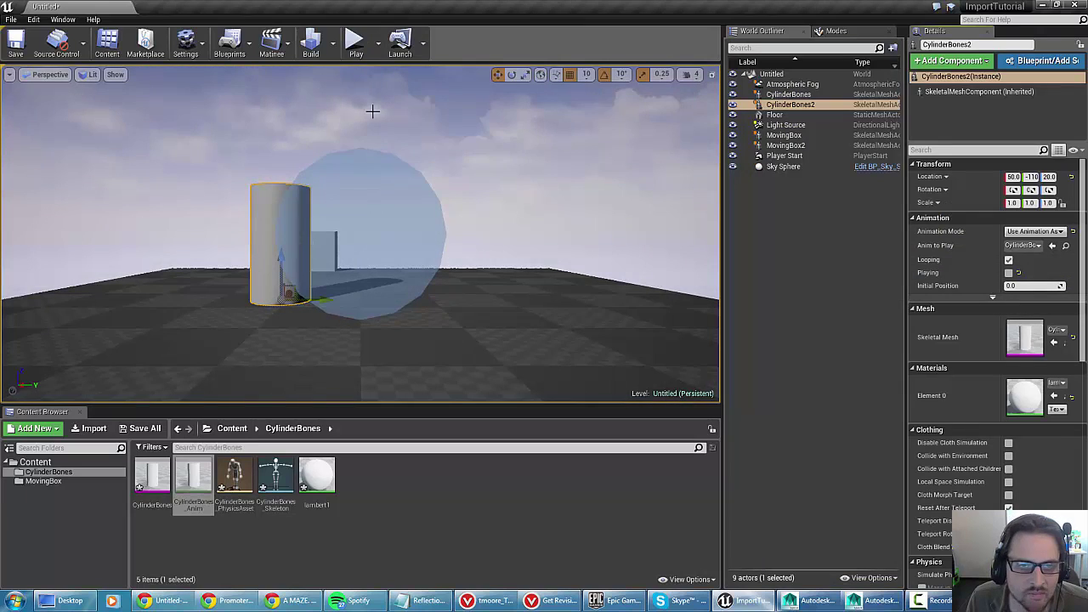
- Play the level to check the front cylinder with Playing disabled, and stop the test
{"action": "left_click", "coordinate": [355, 44]}
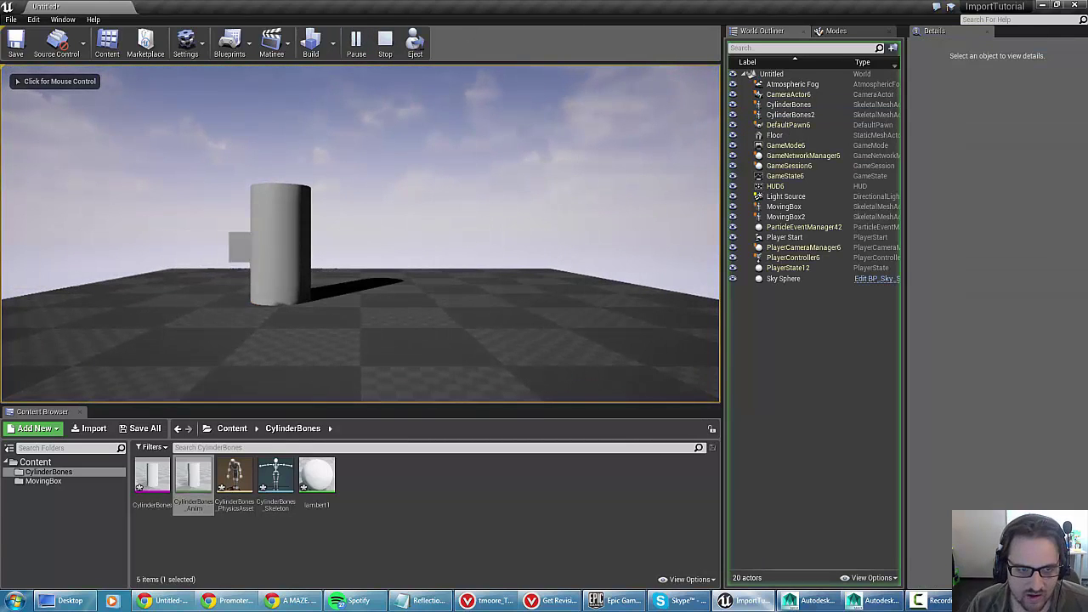
{"action": "key", "text": "super"}
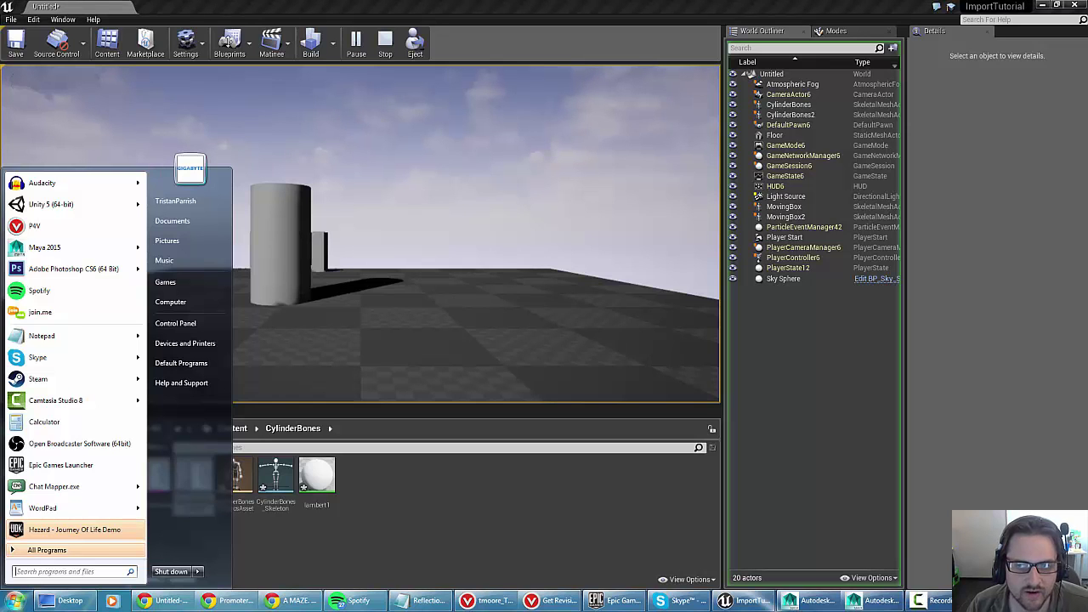
{"action": "left_click", "coordinate": [385, 43]}
{"action": "left_click", "coordinate": [385, 43]}
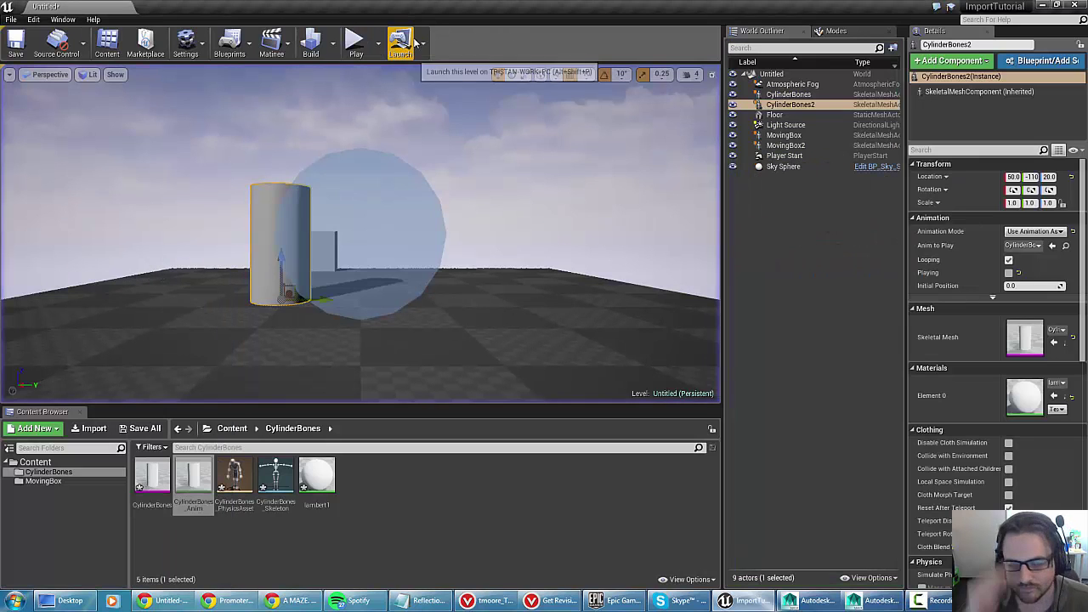
- With the front cylinder selected in the level, open the Level Blueprint
{"action": "right_click_drag", "start_coordinate": [309, 204], "coordinate": [311, 209]}
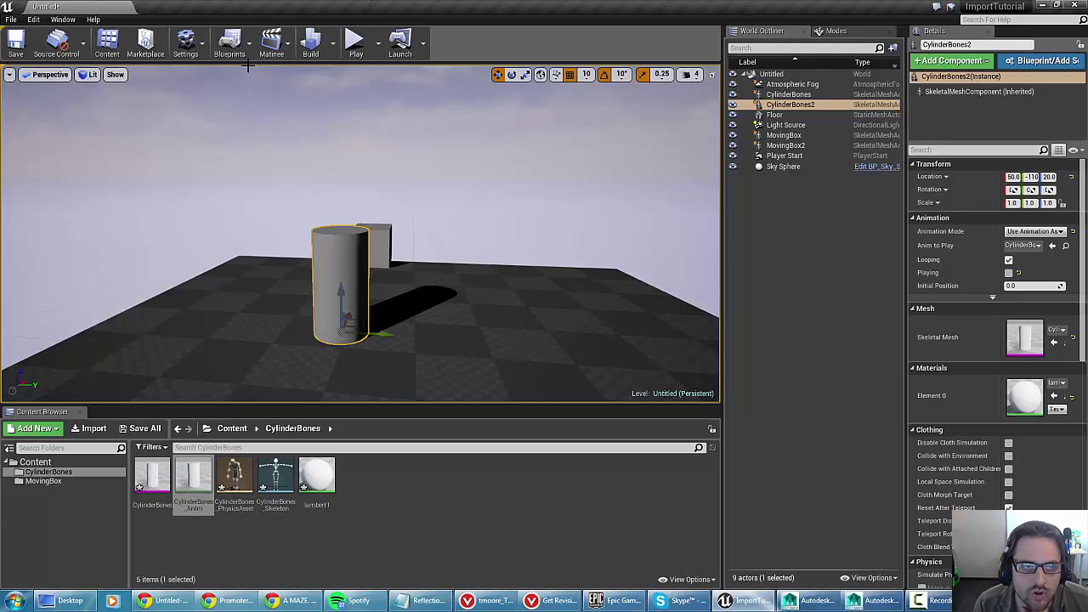
{"action": "left_click_drag", "start_coordinate": [300, 214], "coordinate": [425, 294]}
{"action": "left_click", "coordinate": [387, 259]}
{"action": "left_click_drag", "start_coordinate": [262, 246], "coordinate": [280, 224]}
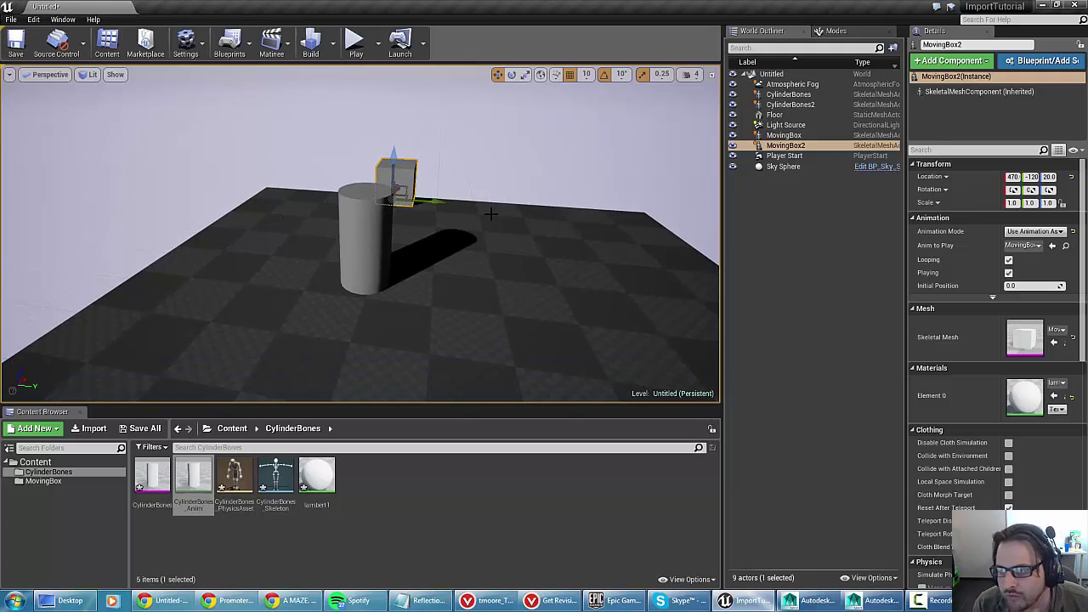
{"action": "left_click", "coordinate": [348, 209]}
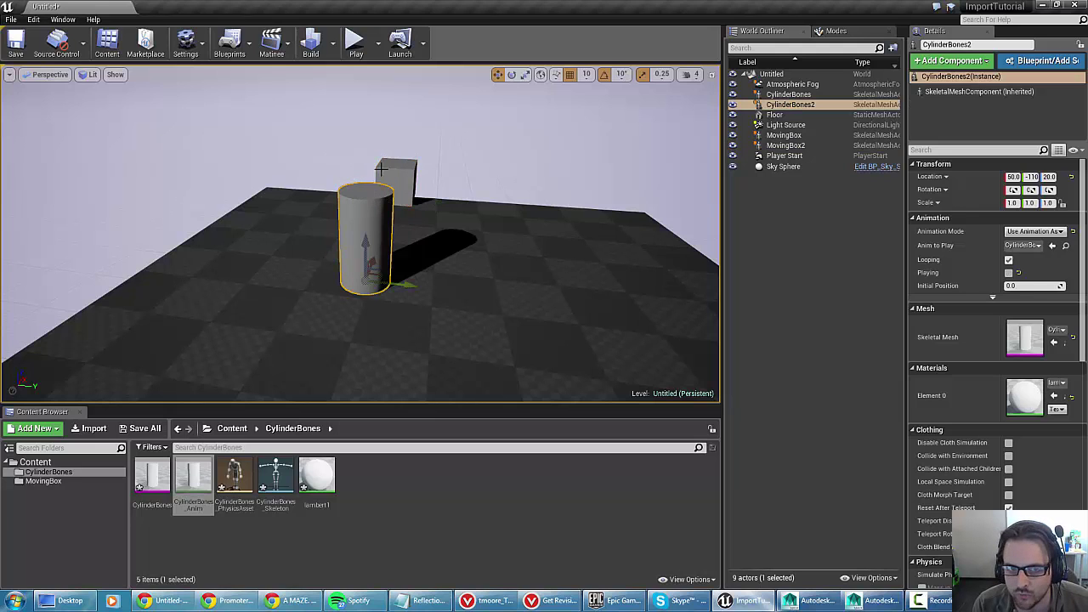
{"action": "right_click_drag", "start_coordinate": [381, 169], "coordinate": [355, 180]}
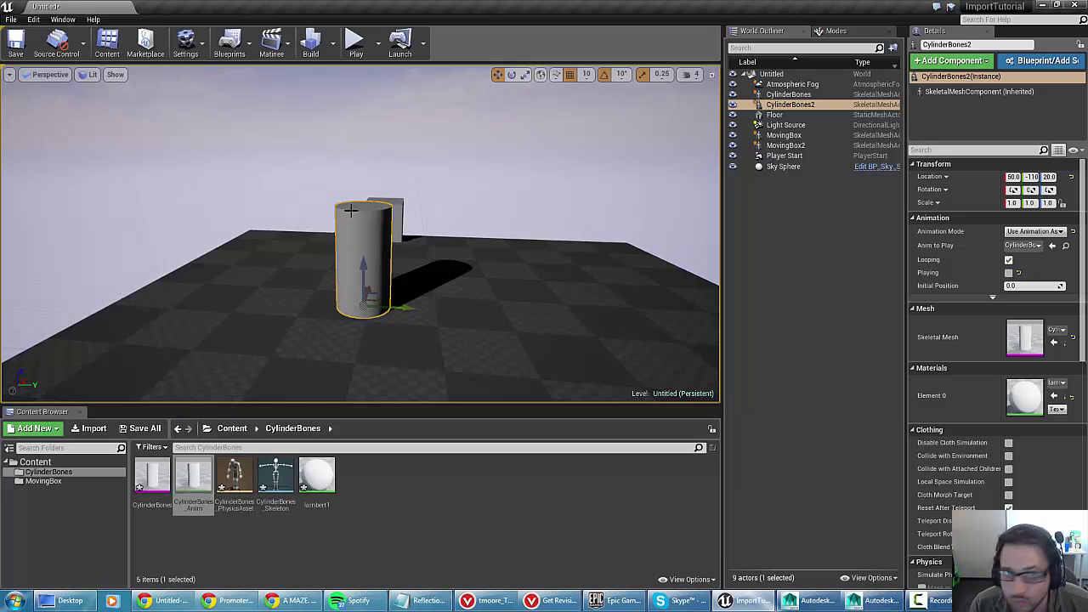
{"action": "left_click", "coordinate": [231, 44]}
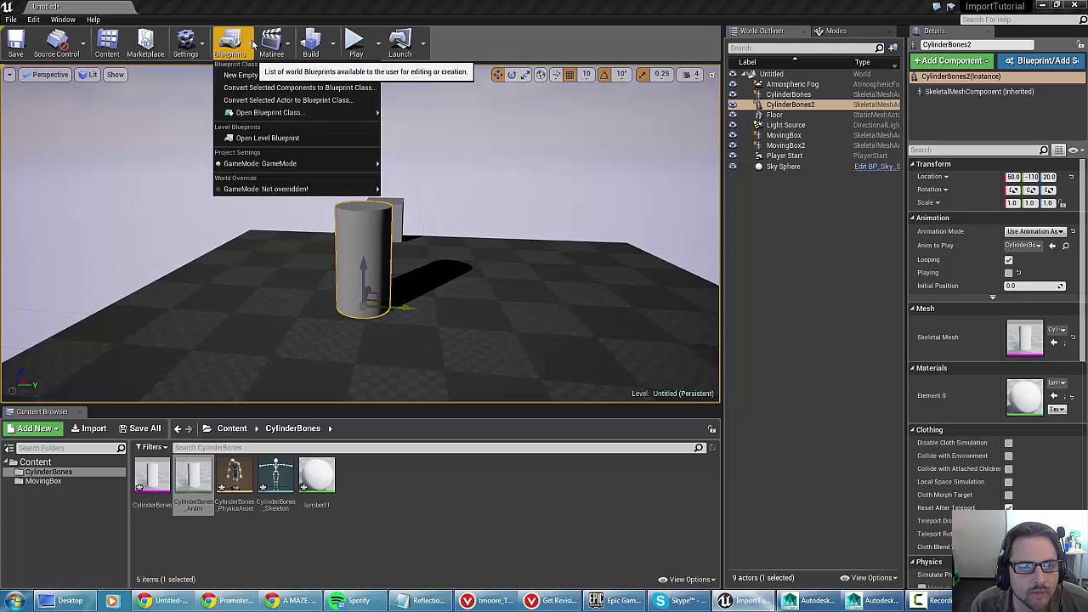
{"action": "left_click", "coordinate": [278, 137]}
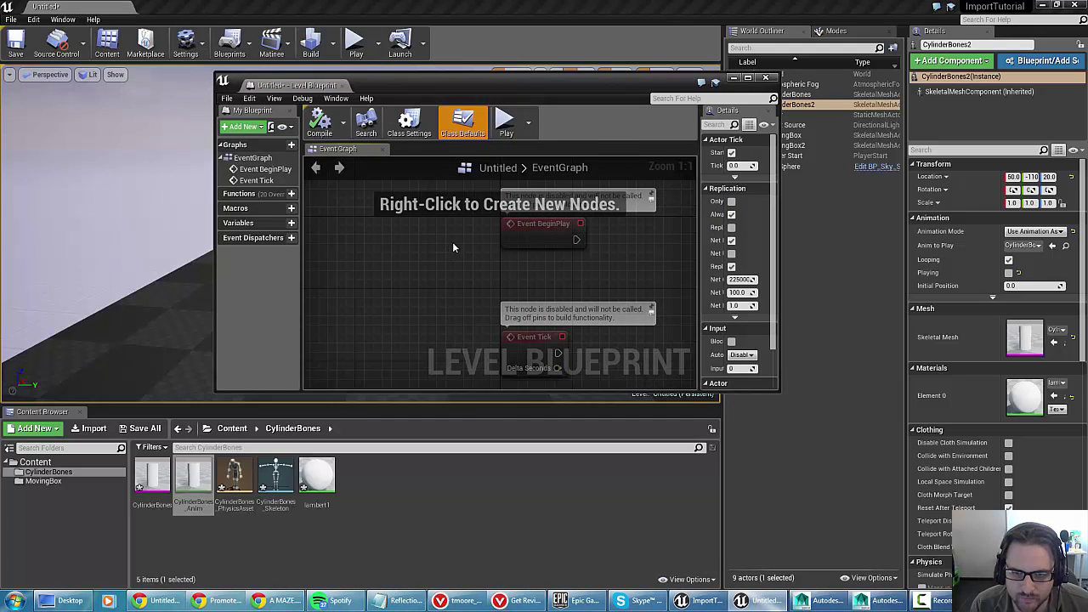
- Maximize the Level Blueprint window and delete the Event Tick node from the event graph
{"action": "right_click_drag", "start_coordinate": [451, 246], "coordinate": [344, 251]}
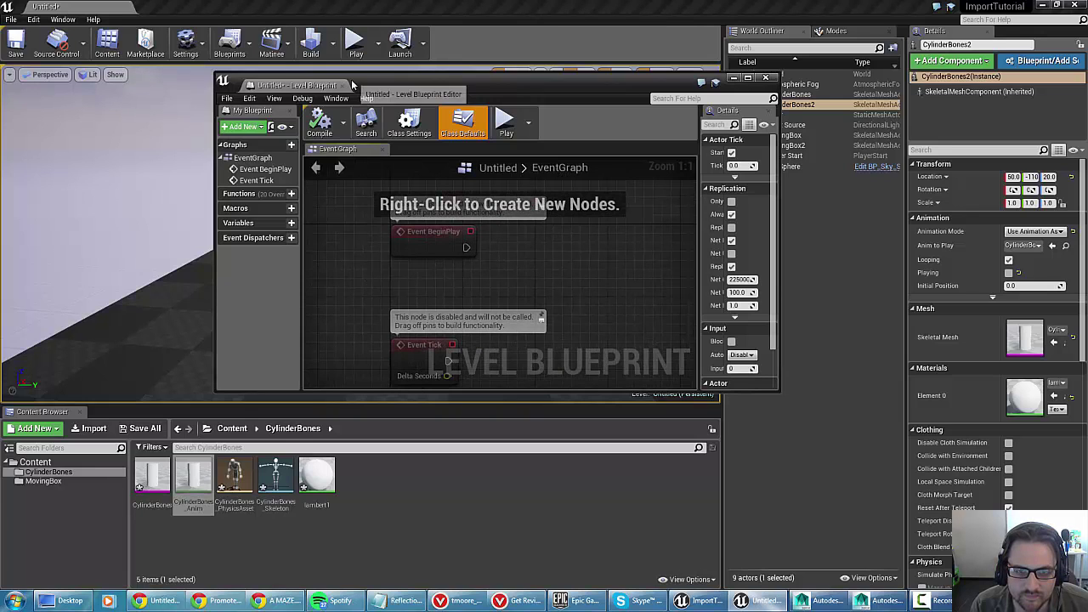
{"action": "left_click", "coordinate": [423, 349]}
{"action": "right_click_drag", "start_coordinate": [350, 337], "coordinate": [390, 319]}
{"action": "left_click", "coordinate": [368, 253]}
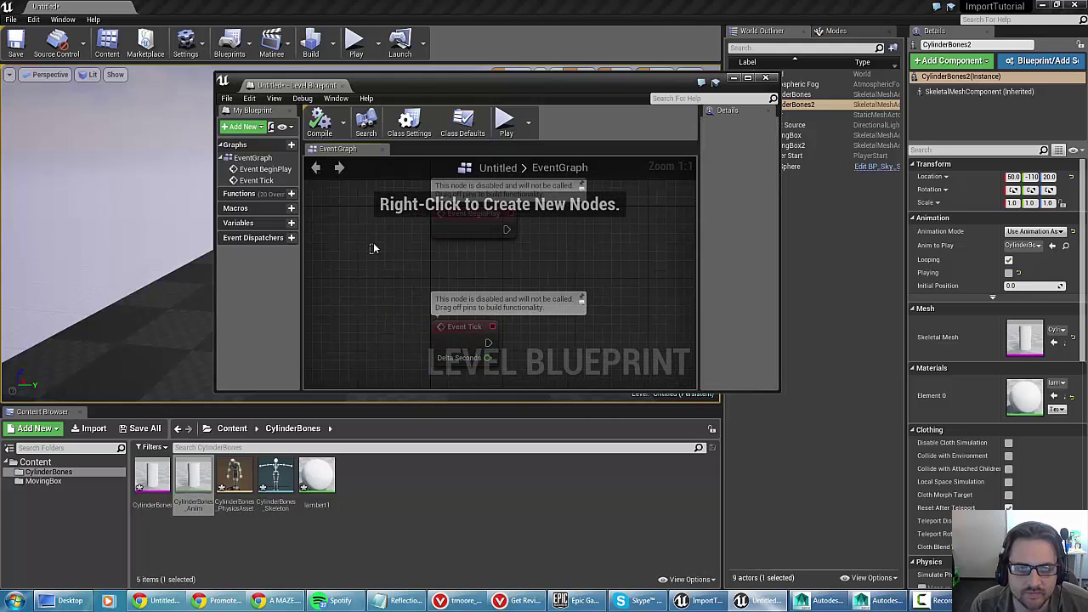
{"action": "left_click", "coordinate": [747, 79]}
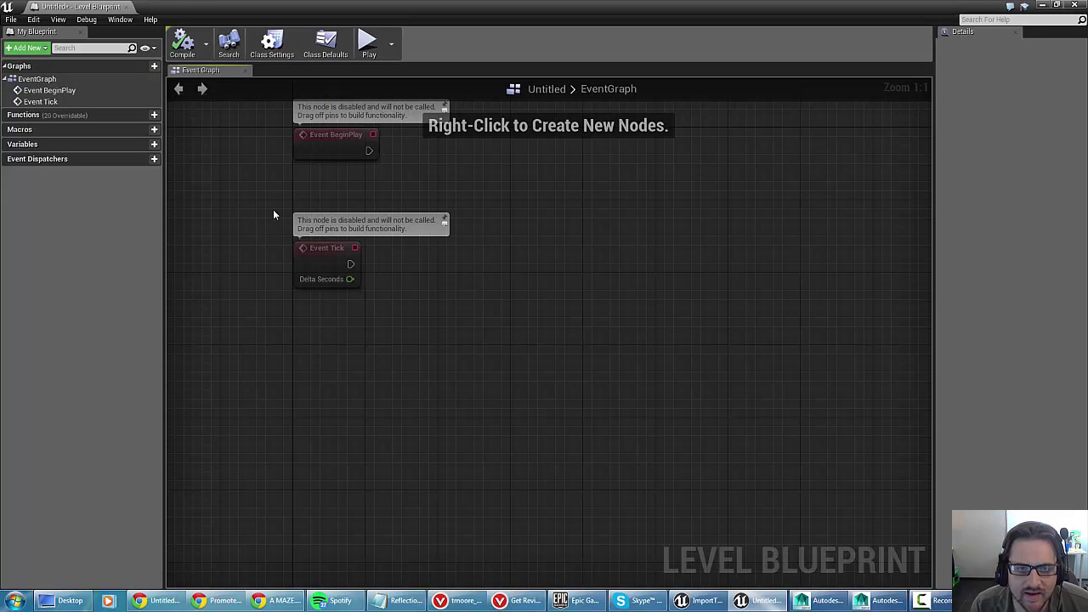
{"action": "right_click_drag", "start_coordinate": [274, 214], "coordinate": [315, 272]}
{"action": "right_click_drag", "start_coordinate": [555, 236], "coordinate": [575, 249]}
{"action": "left_click", "coordinate": [438, 177]}
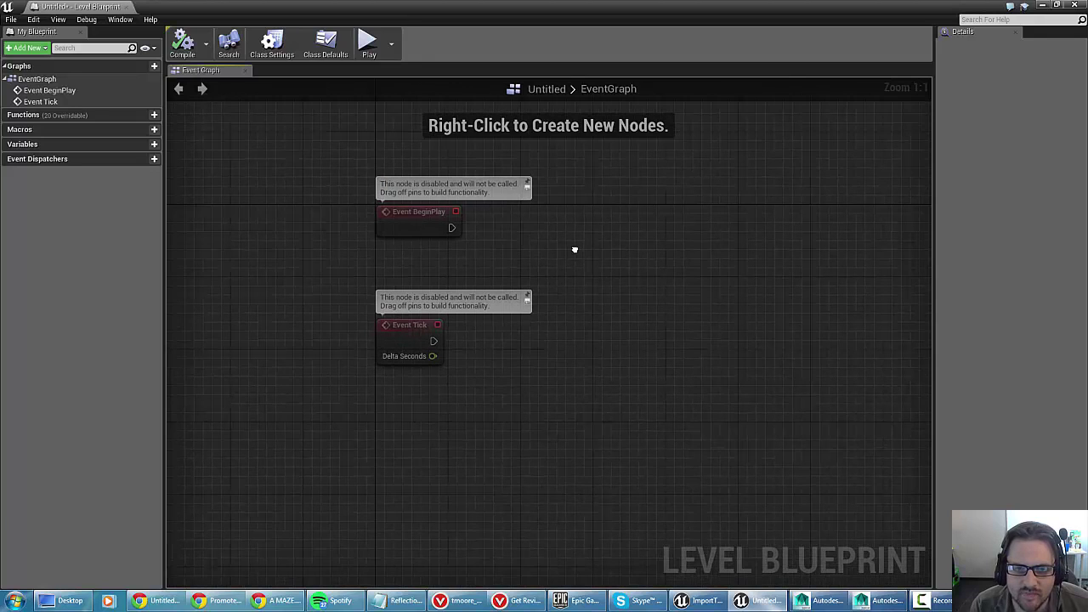
{"action": "left_click", "coordinate": [401, 236]}
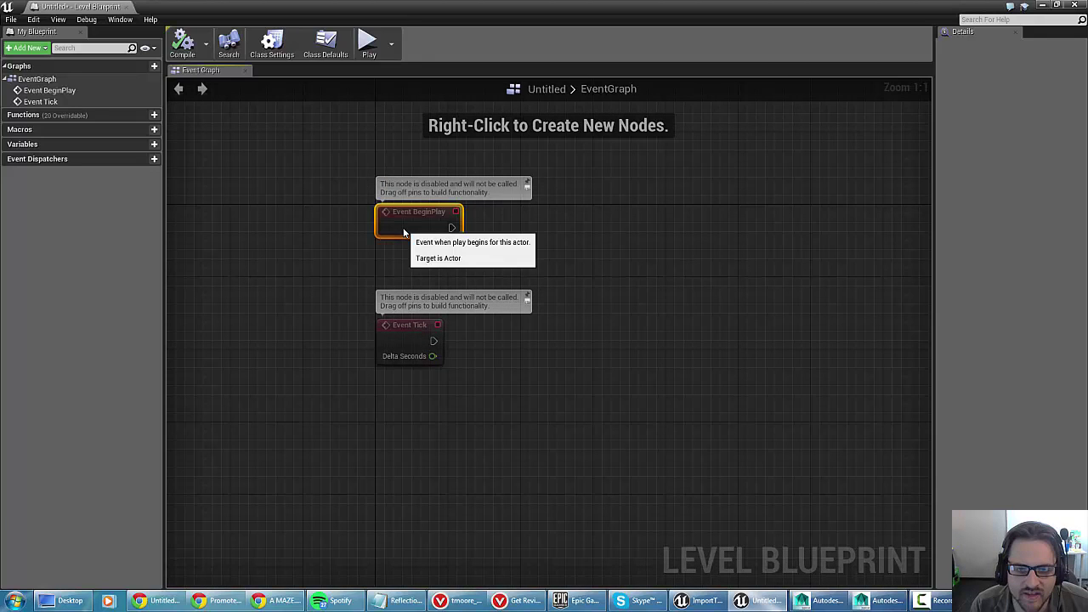
{"action": "left_click", "coordinate": [389, 351]}
{"action": "right_click_drag", "start_coordinate": [662, 202], "coordinate": [573, 232]}
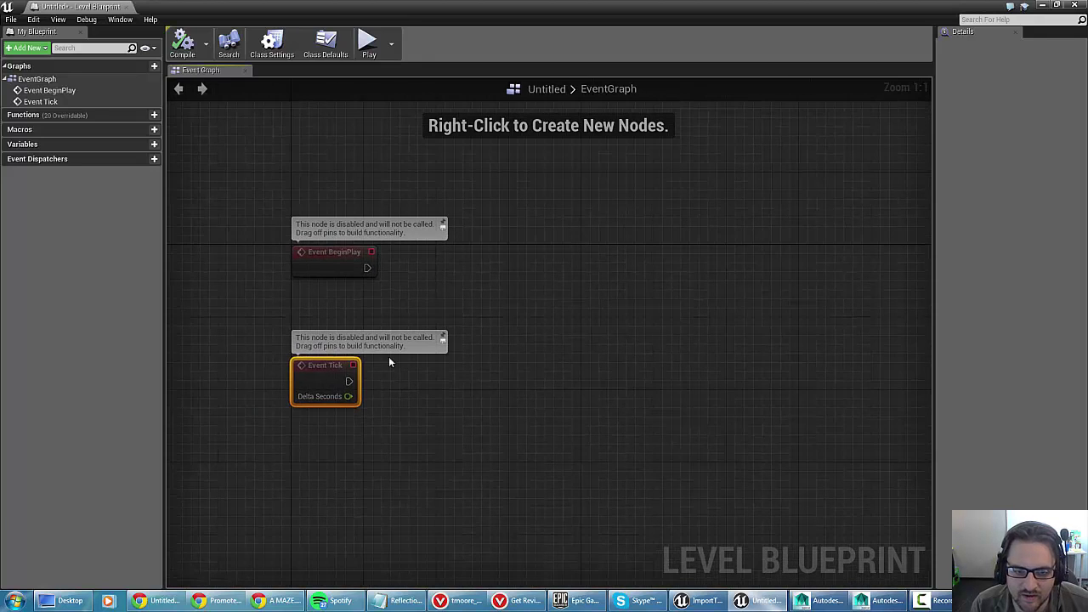
{"action": "key", "text": "Delete"}
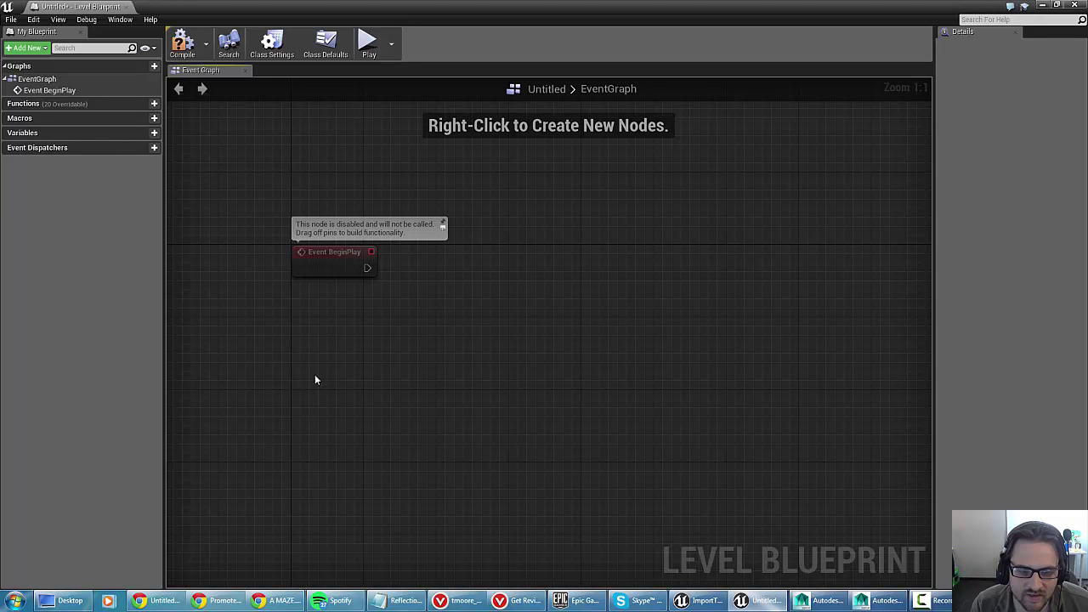
- Restore the Level Blueprint to a smaller window, place it beside the cylinder in the viewport and make it taller
{"action": "right_click_drag", "start_coordinate": [323, 312], "coordinate": [351, 331]}
{"action": "double_click", "coordinate": [418, 245]}
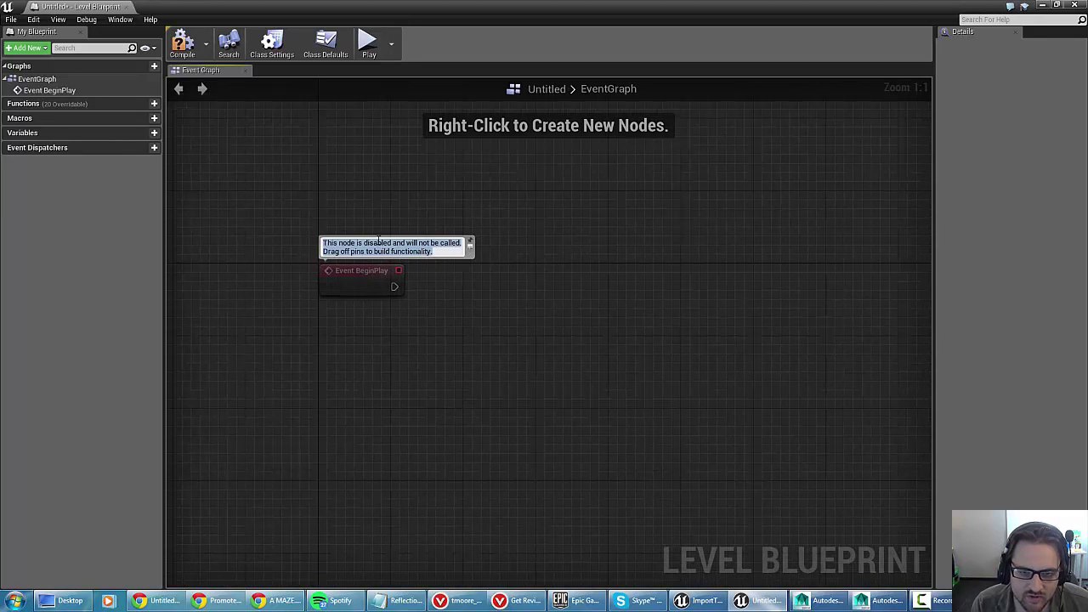
{"action": "left_click", "coordinate": [441, 295]}
{"action": "right_click_drag", "start_coordinate": [441, 295], "coordinate": [443, 315]}
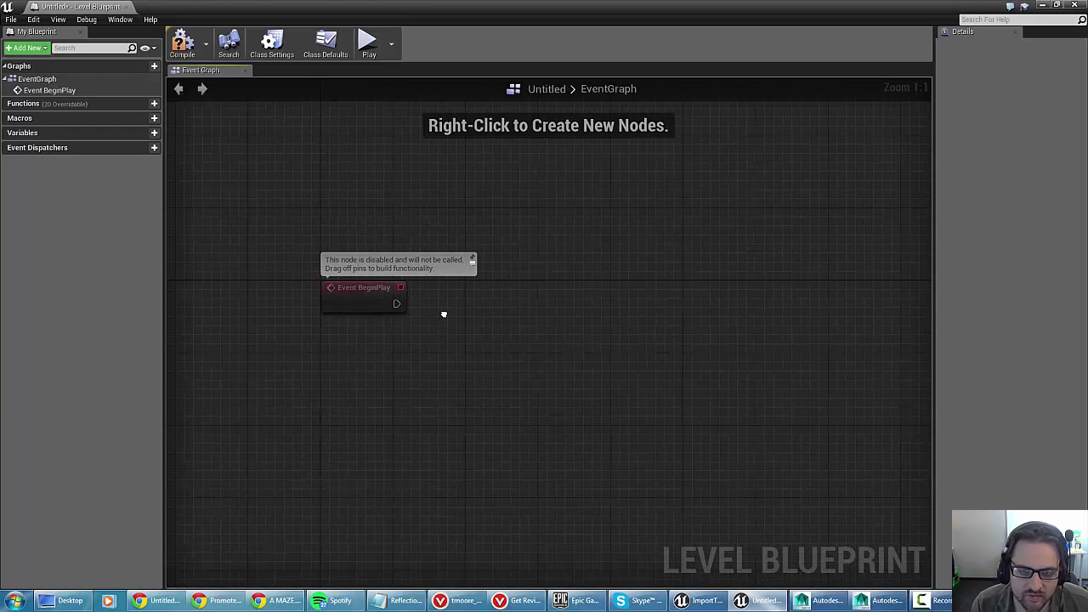
{"action": "double_click", "coordinate": [459, 4]}
{"action": "left_click_drag", "start_coordinate": [583, 56], "coordinate": [682, 70]}
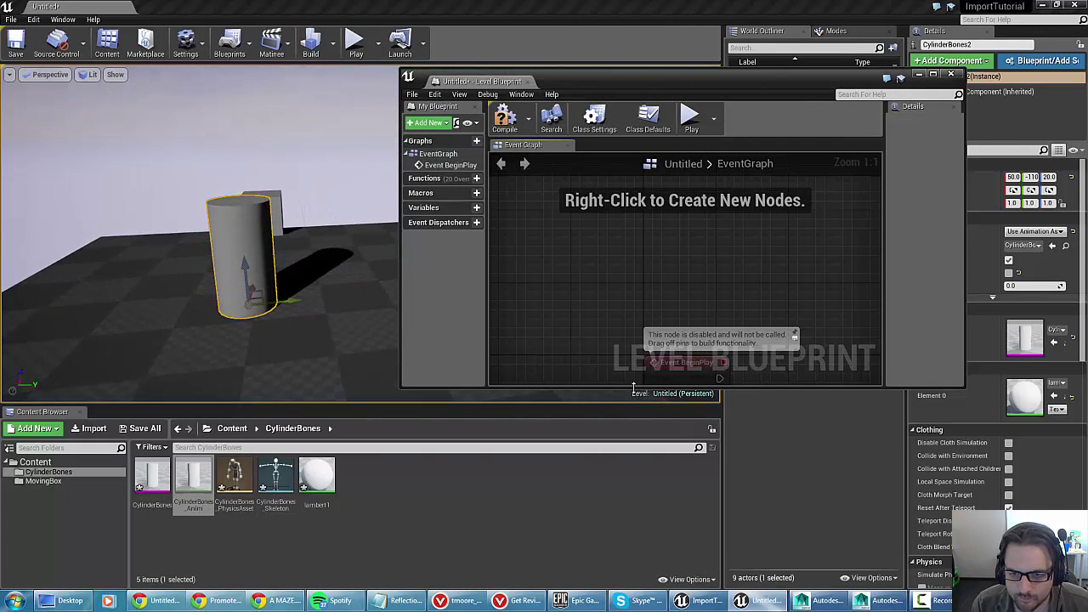
{"action": "left_click_drag", "start_coordinate": [633, 388], "coordinate": [646, 482]}
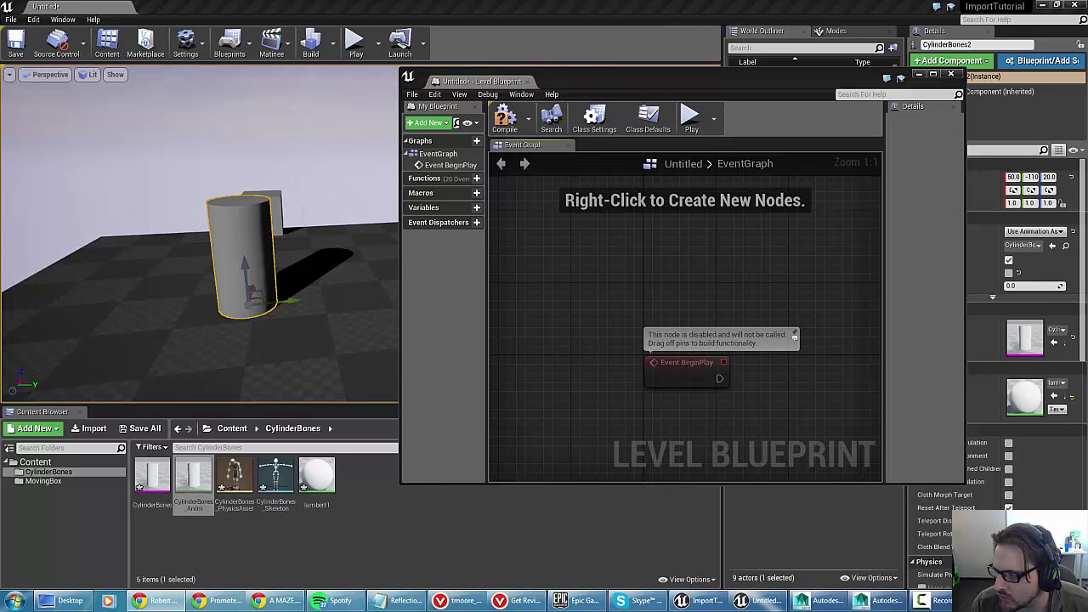
{"action": "right_click_drag", "start_coordinate": [559, 289], "coordinate": [515, 289]}
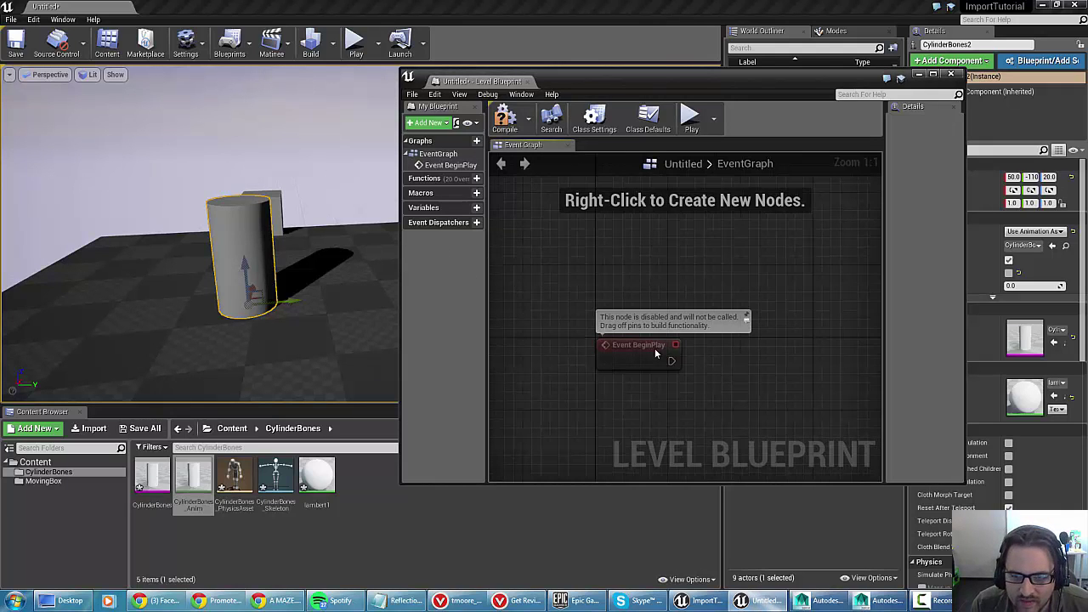
{"action": "right_click_drag", "start_coordinate": [691, 226], "coordinate": [621, 213]}
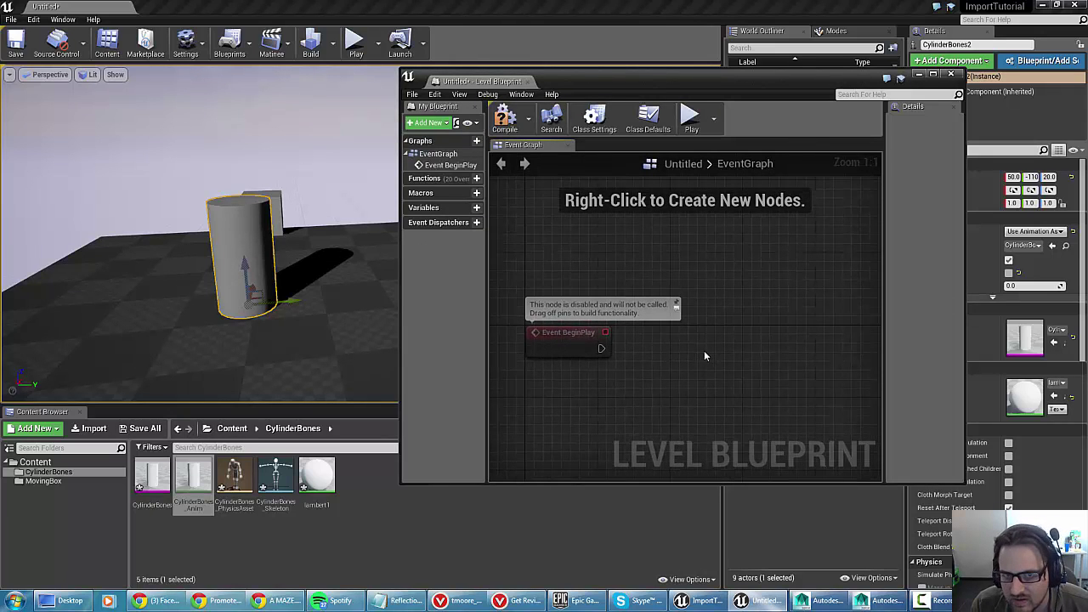
{"action": "right_click", "coordinate": [703, 356]}
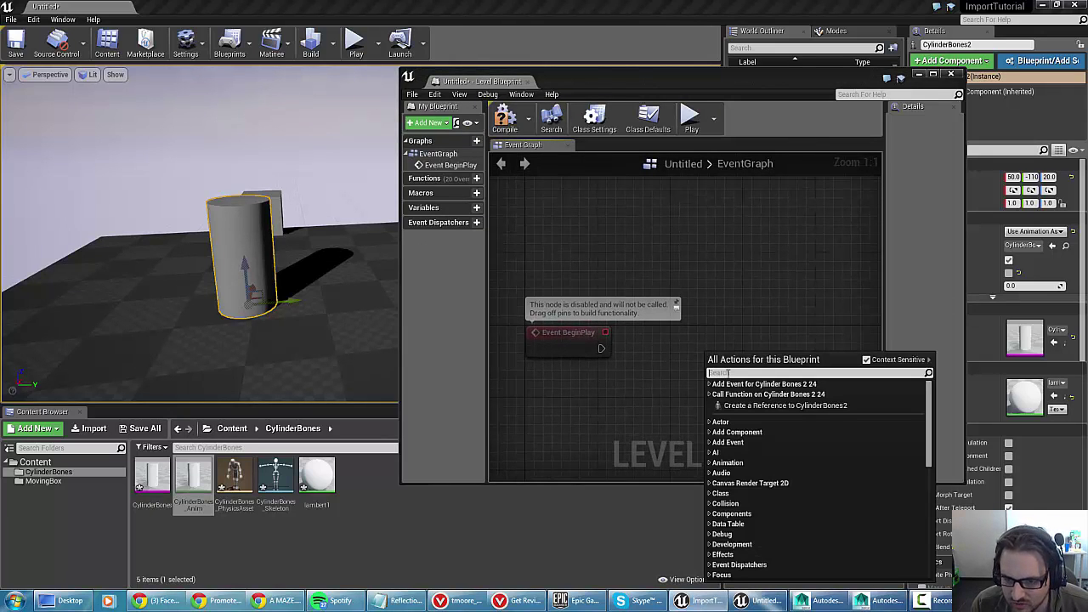
{"action": "left_click", "coordinate": [150, 132]}
{"action": "right_click_drag", "start_coordinate": [150, 132], "coordinate": [251, 255]}
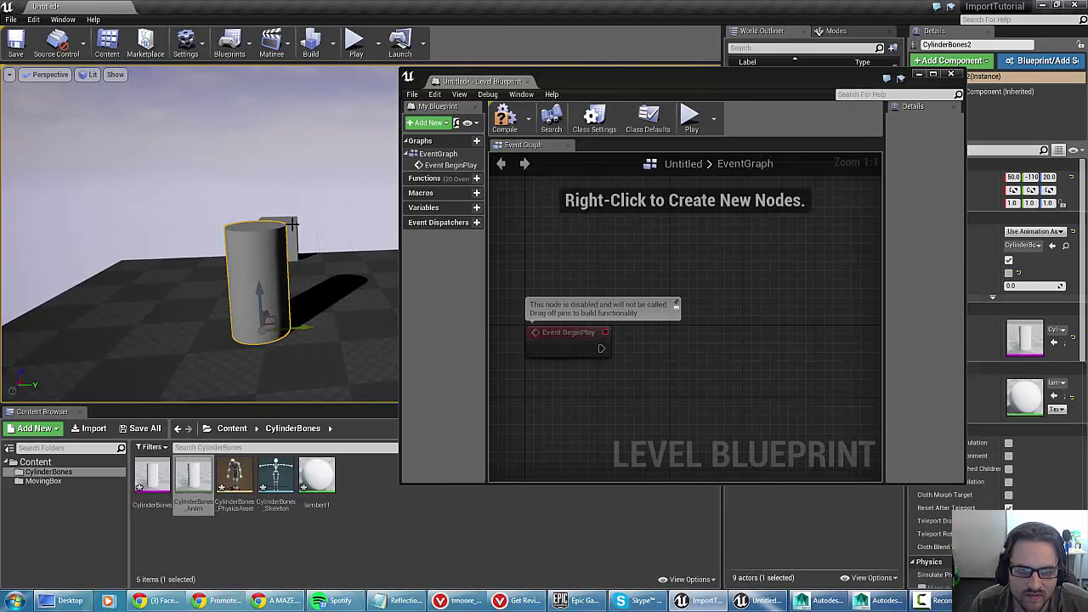
- Add a Delay node to the event graph and position it just after Event BeginPlay
{"action": "right_click", "coordinate": [649, 347]}
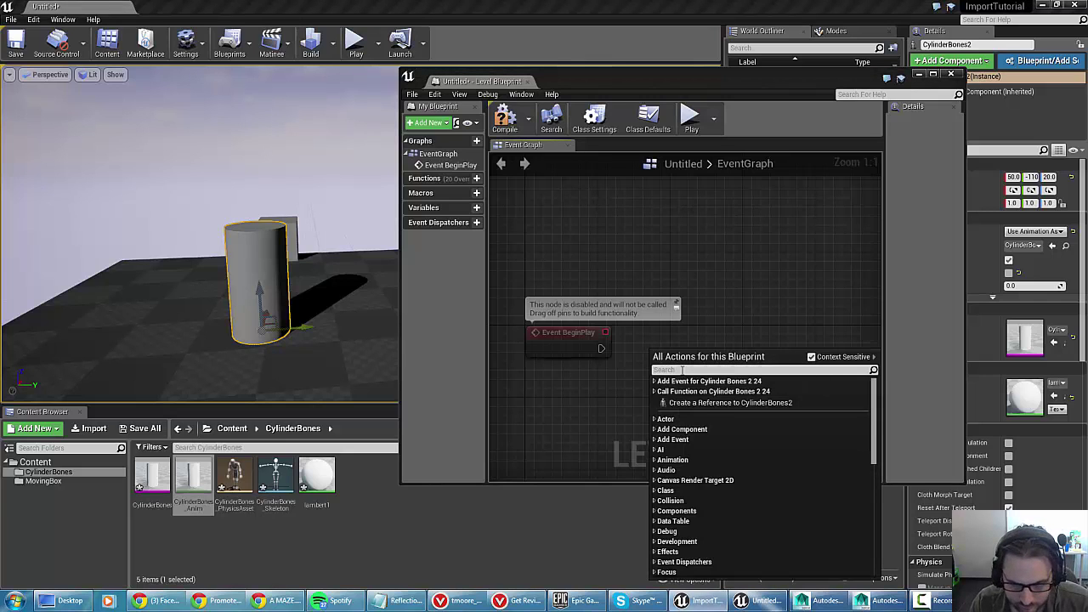
{"action": "type", "text": "delay"}
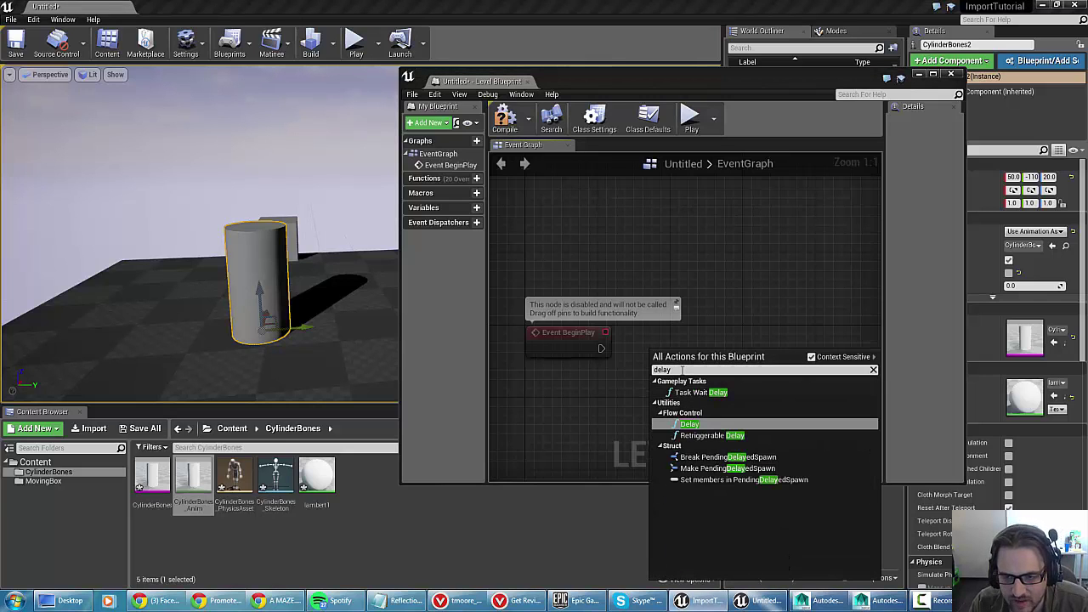
{"action": "key", "text": "Return"}
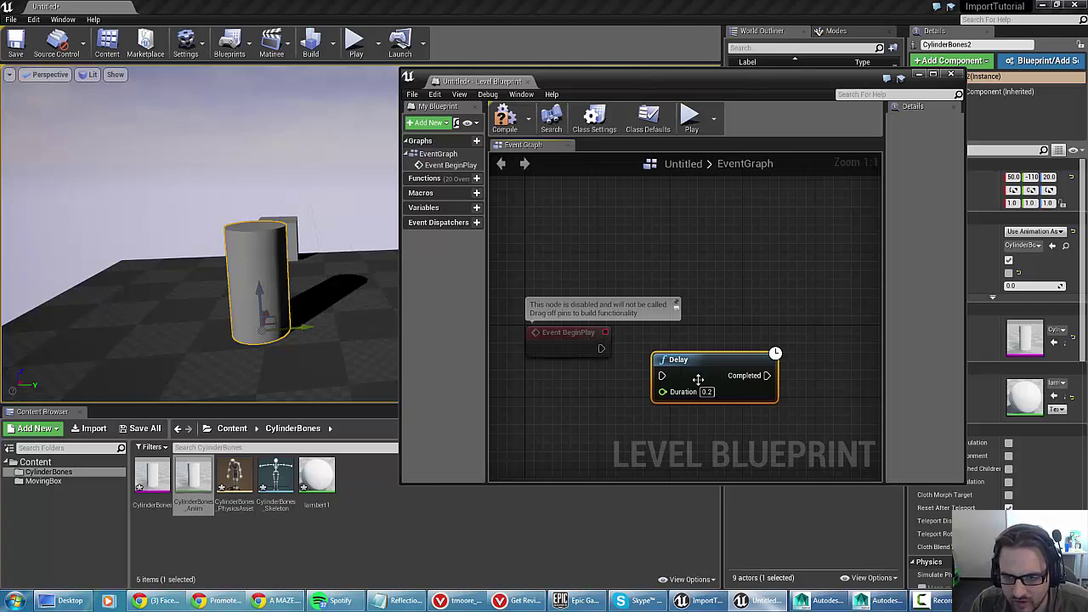
{"action": "left_click_drag", "start_coordinate": [697, 379], "coordinate": [688, 359]}
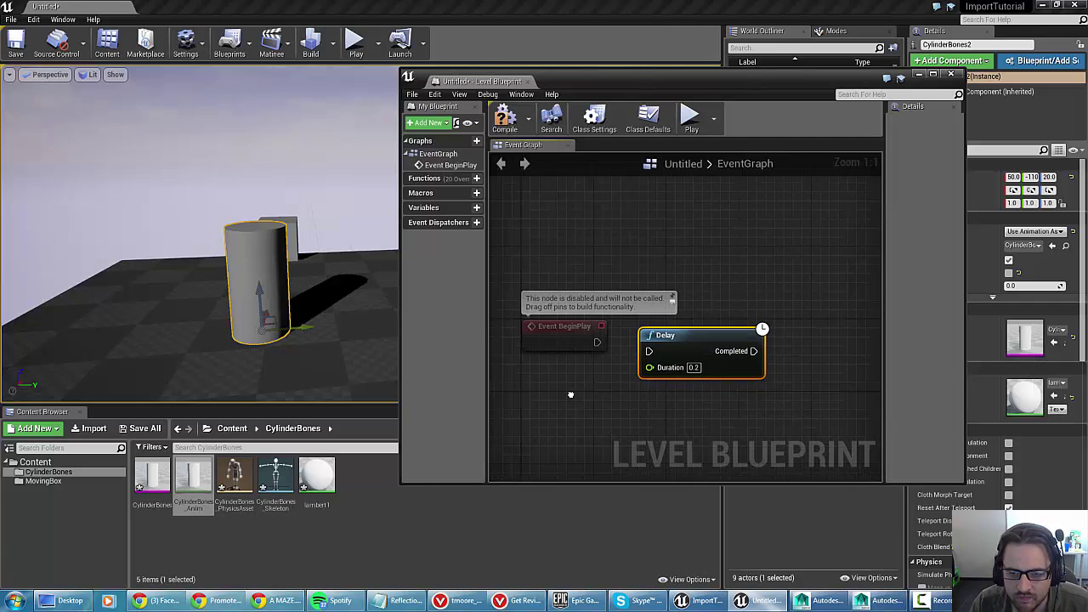
{"action": "right_click_drag", "start_coordinate": [570, 394], "coordinate": [619, 377]}
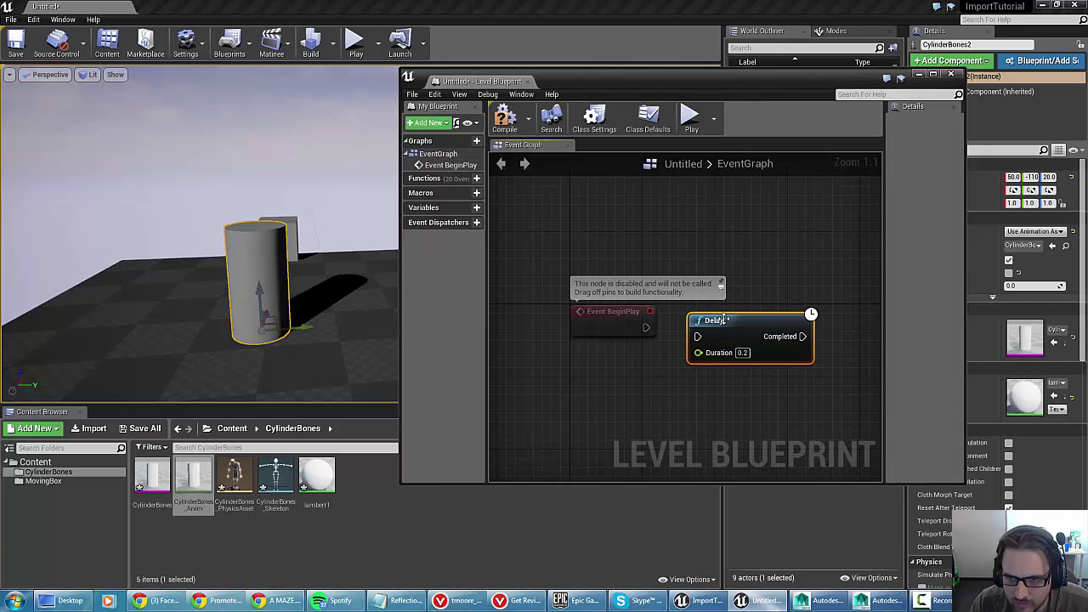
{"action": "left_click_drag", "start_coordinate": [722, 320], "coordinate": [720, 321]}
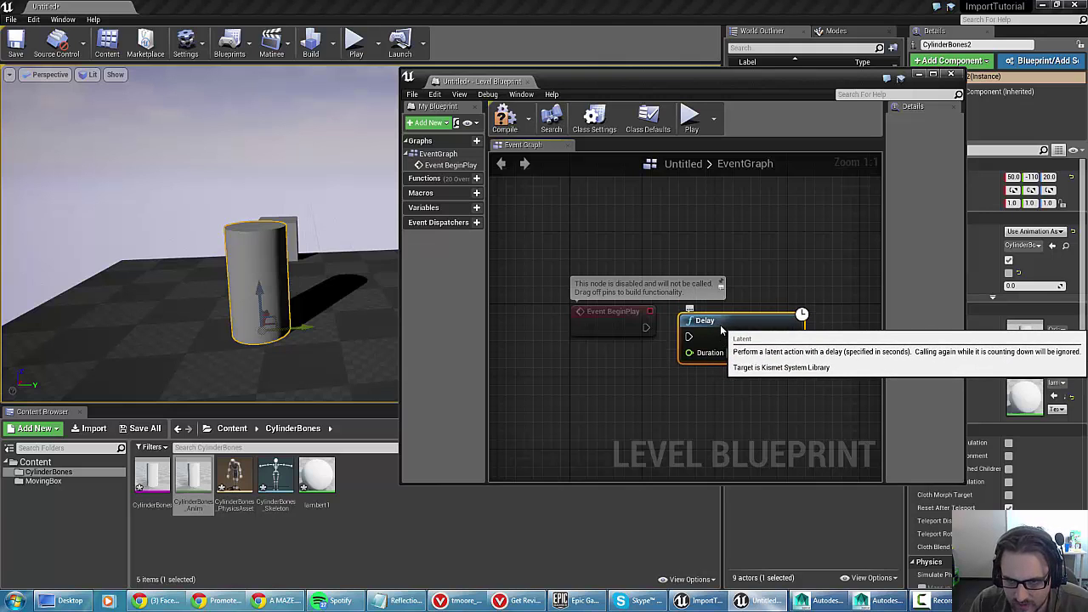
- Set the Delay's duration to 2 seconds and connect Event BeginPlay's execution output to it
{"action": "right_click_drag", "start_coordinate": [732, 353], "coordinate": [683, 355]}
{"action": "left_click", "coordinate": [683, 355]}
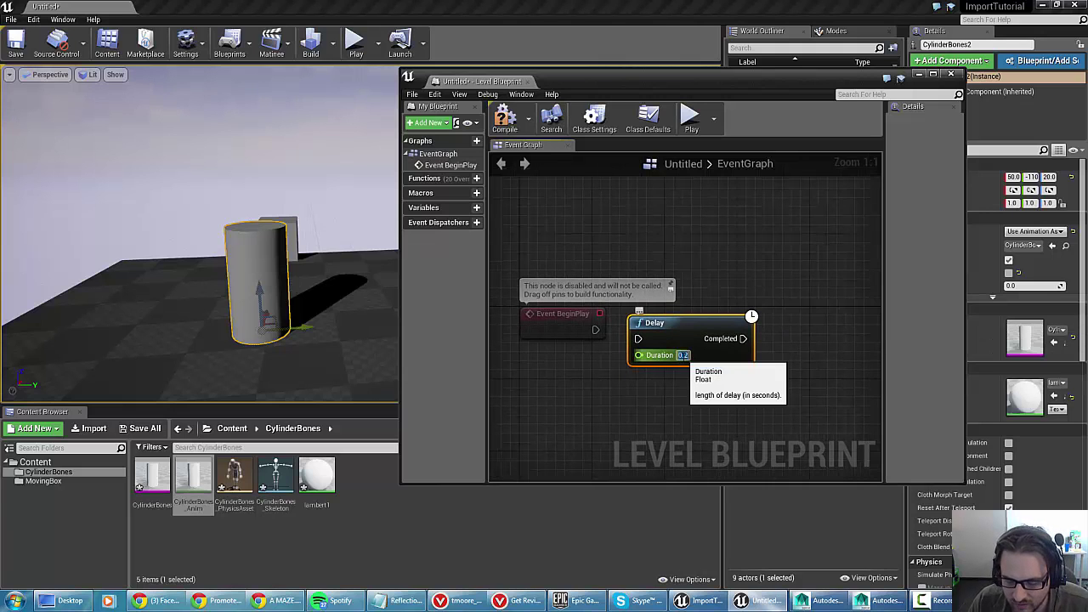
{"action": "type", "text": "2"}
{"action": "key", "text": "Return"}
{"action": "left_click_drag", "start_coordinate": [594, 330], "coordinate": [638, 339]}
{"action": "right_click_drag", "start_coordinate": [764, 259], "coordinate": [707, 260]}
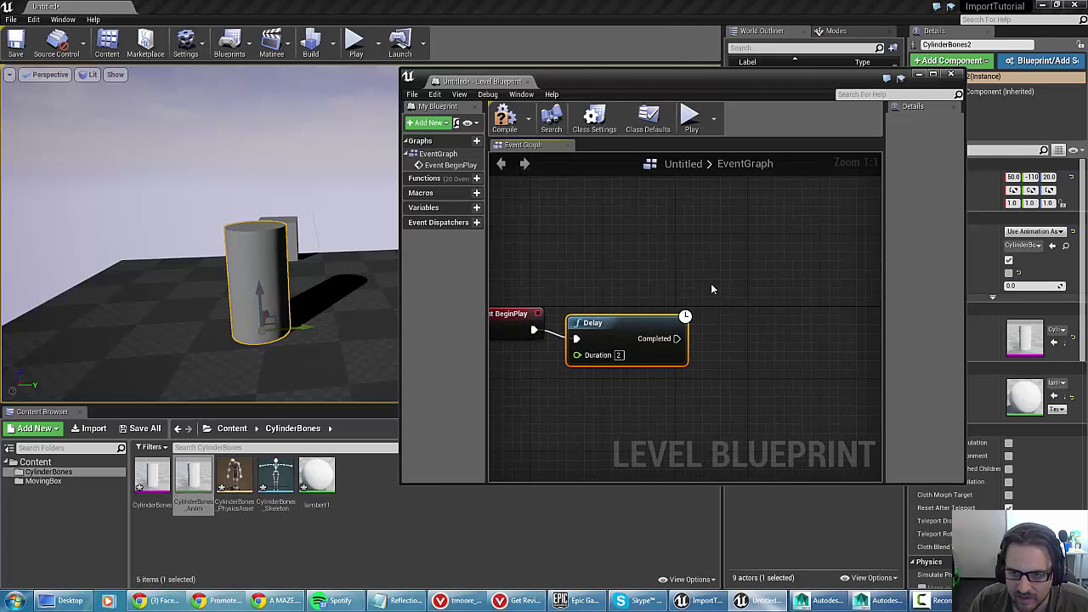
- Add a reference to the level's CylinderBones2 cylinder to the event graph and place it just below the Delay node
{"action": "right_click", "coordinate": [764, 299]}
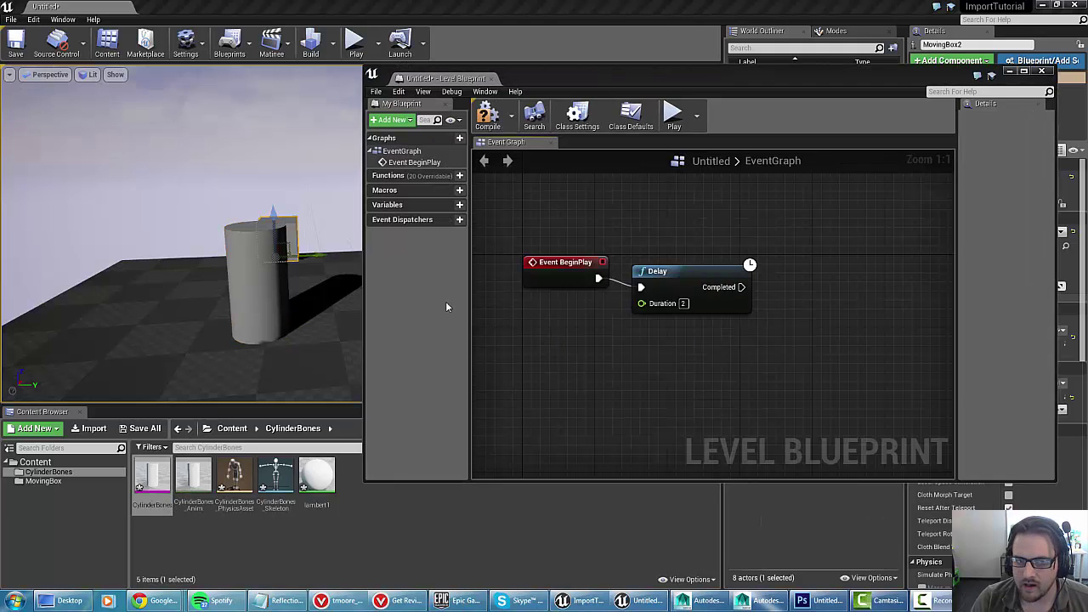
{"action": "left_click", "coordinate": [240, 244]}
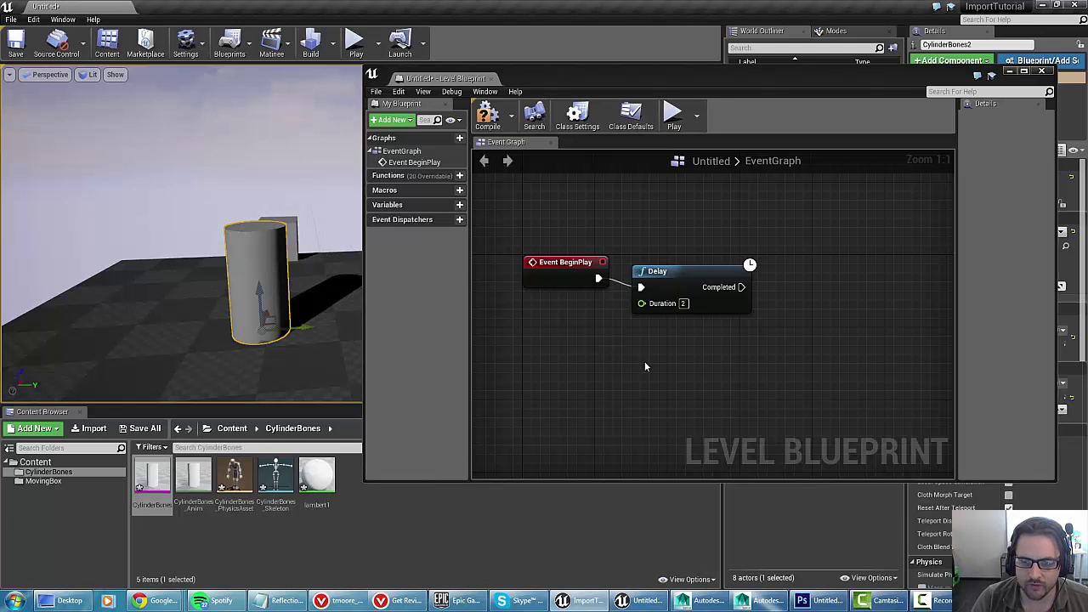
{"action": "mouse_move", "coordinate": [644, 366]}
{"action": "right_mouse_down"}
{"action": "mouse_move", "coordinate": [593, 382]}
{"action": "mouse_move", "coordinate": [622, 400]}
{"action": "mouse_move", "coordinate": [680, 379]}
{"action": "mouse_move", "coordinate": [604, 369]}
{"action": "mouse_move", "coordinate": [640, 361]}
{"action": "right_mouse_up"}
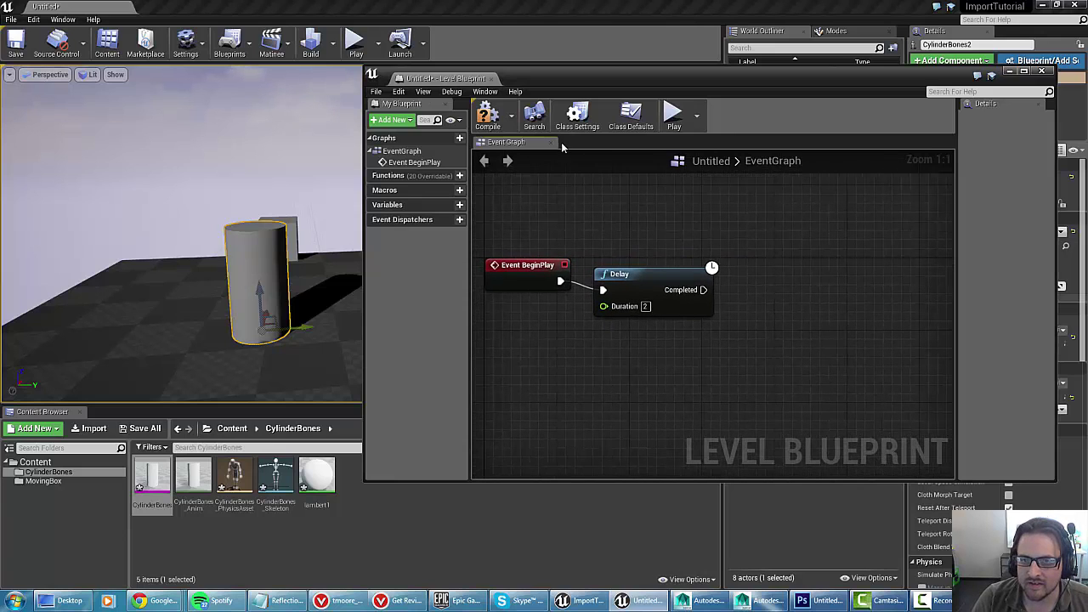
{"action": "right_click", "coordinate": [670, 362]}
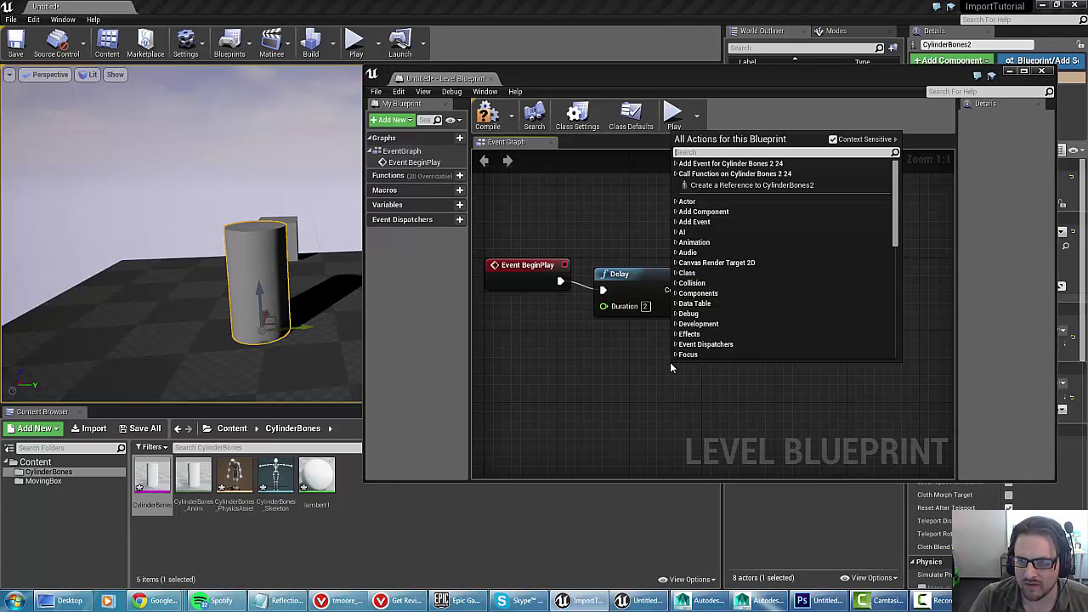
{"action": "left_click", "coordinate": [738, 185]}
{"action": "right_click_drag", "start_coordinate": [610, 405], "coordinate": [528, 402]}
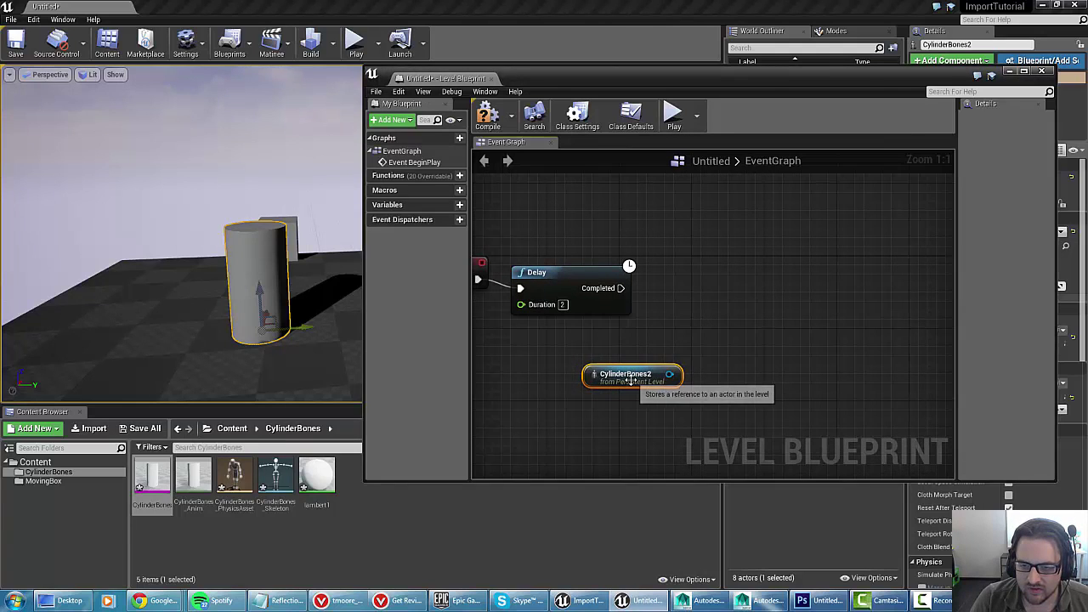
{"action": "left_click_drag", "start_coordinate": [631, 381], "coordinate": [659, 357]}
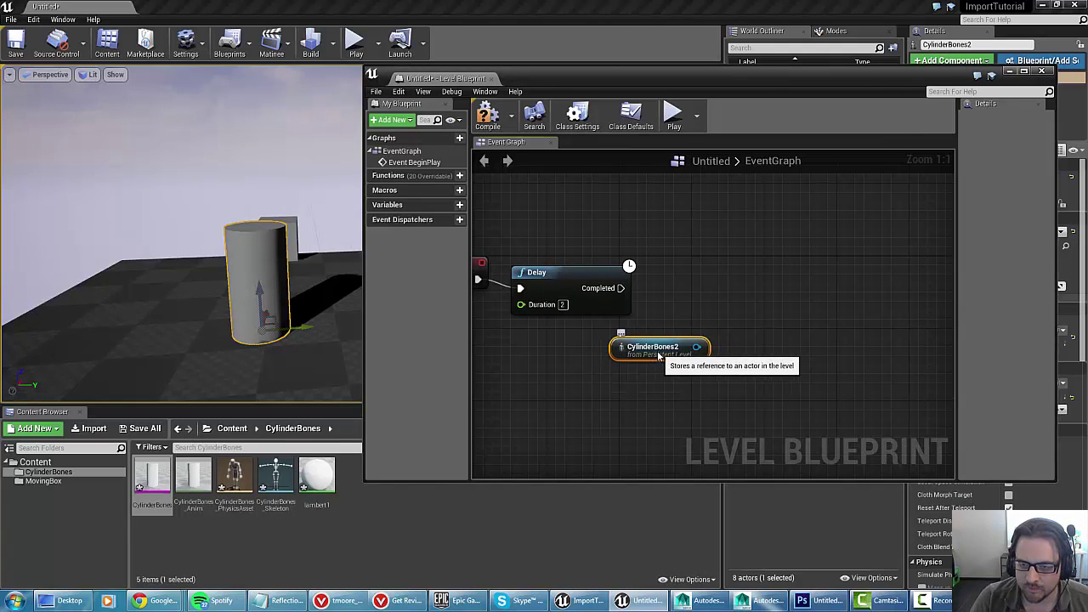
- Look through the cylinder's callable functions and the Animation category in the blueprint actions, and search the actions for "play"
{"action": "right_click", "coordinate": [739, 330]}
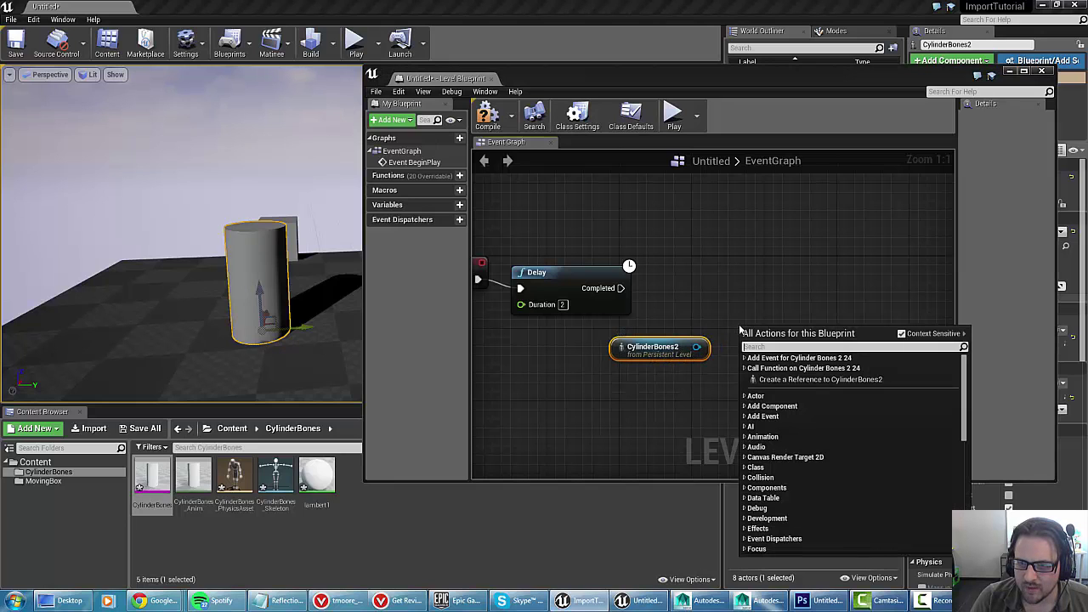
{"action": "left_click", "coordinate": [746, 368]}
{"action": "scroll", "coordinate": [752, 391], "scroll_direction": "up", "scroll_amount": 1}
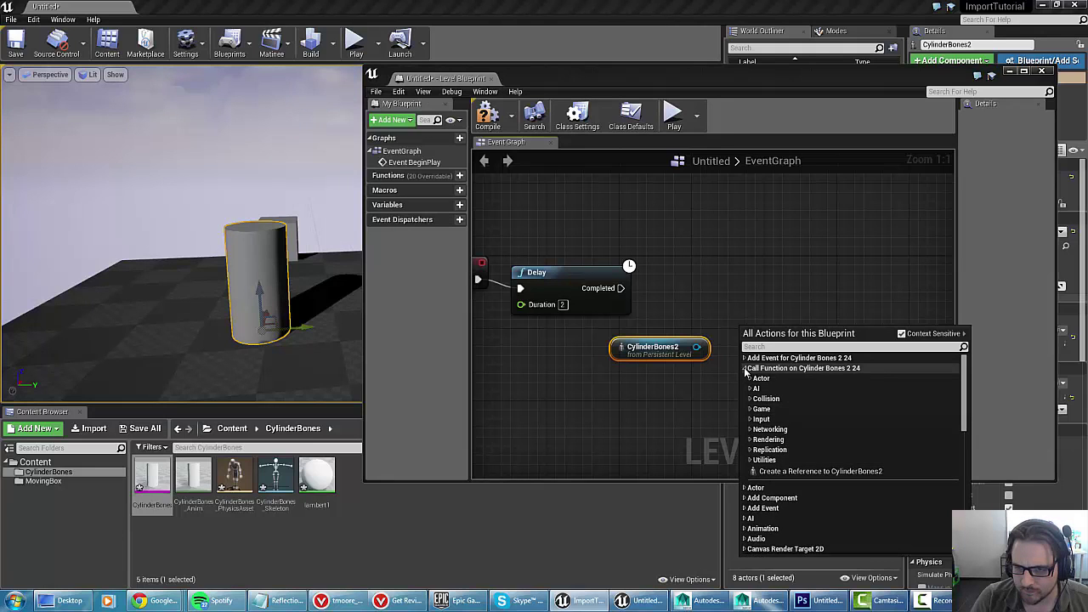
{"action": "left_click", "coordinate": [745, 369]}
{"action": "left_click", "coordinate": [745, 369]}
{"action": "left_click", "coordinate": [745, 369]}
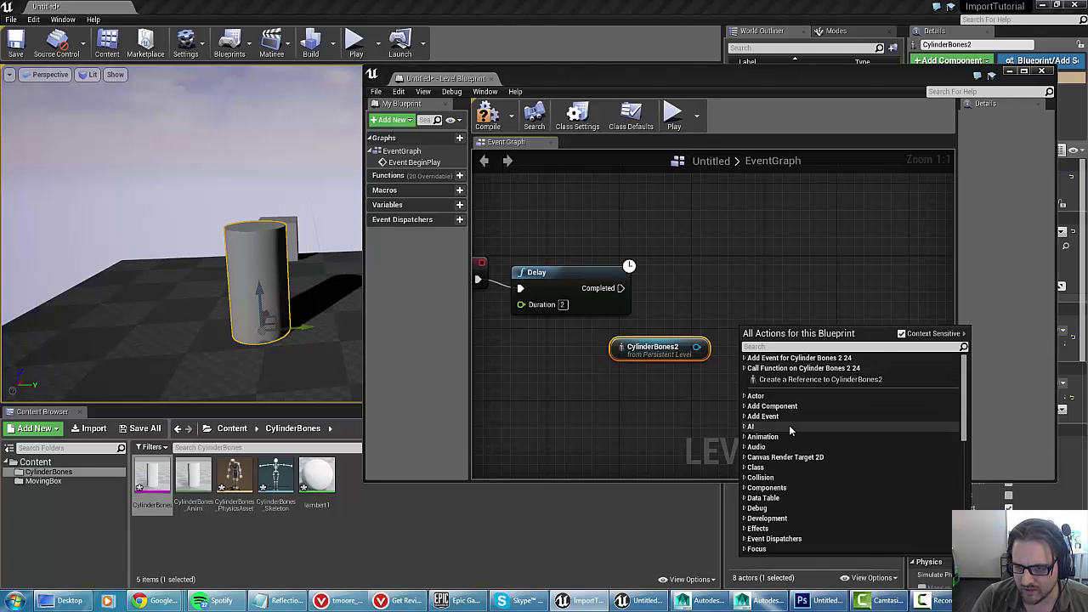
{"action": "scroll", "coordinate": [789, 431], "scroll_direction": "down", "scroll_amount": 1}
{"action": "left_click", "coordinate": [746, 419]}
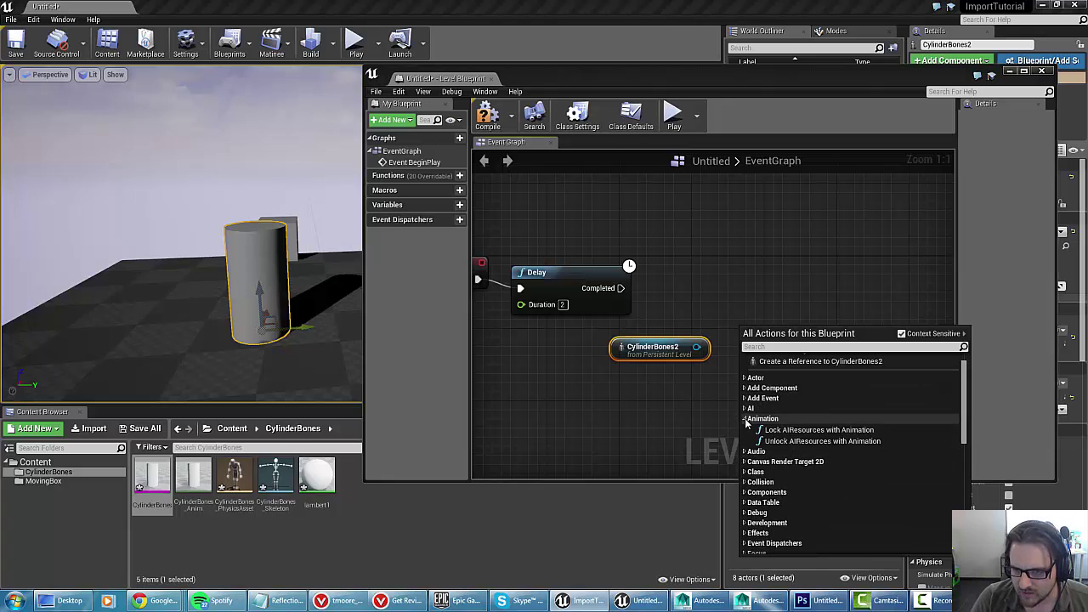
{"action": "left_click", "coordinate": [746, 419]}
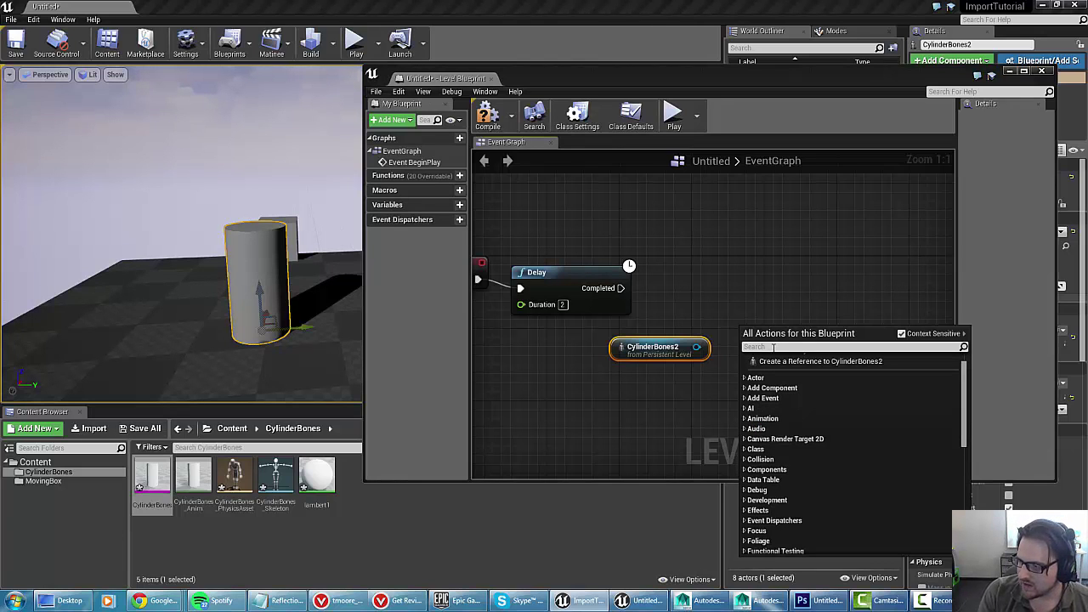
{"action": "type", "text": "play"}
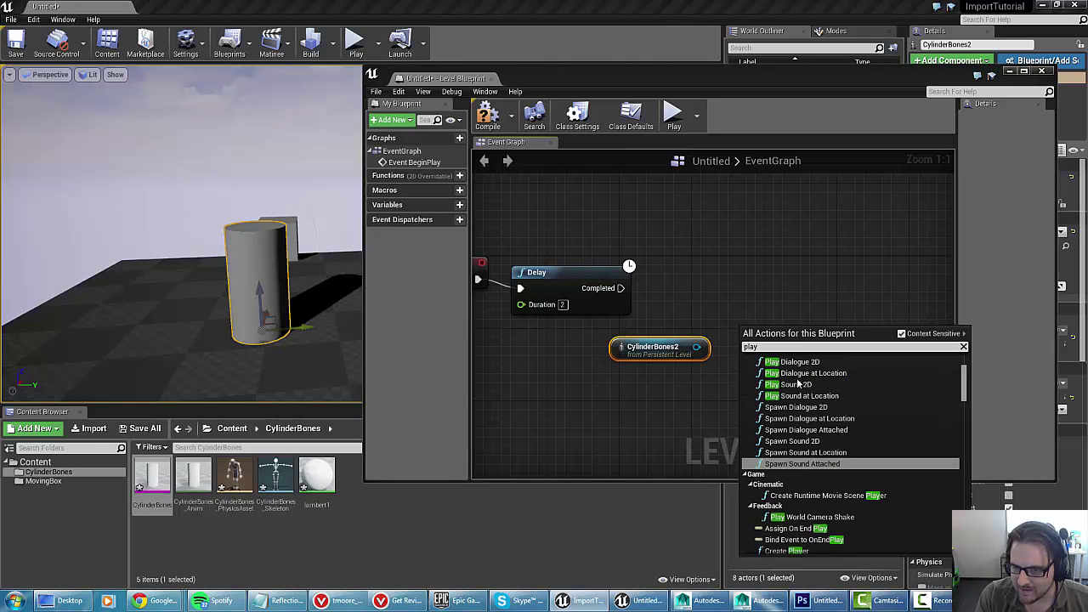
- Add a Play Anim node with context-sensitive filtering off and place it in line with the Delay node
{"action": "scroll", "coordinate": [799, 384], "scroll_direction": "up", "scroll_amount": 3}
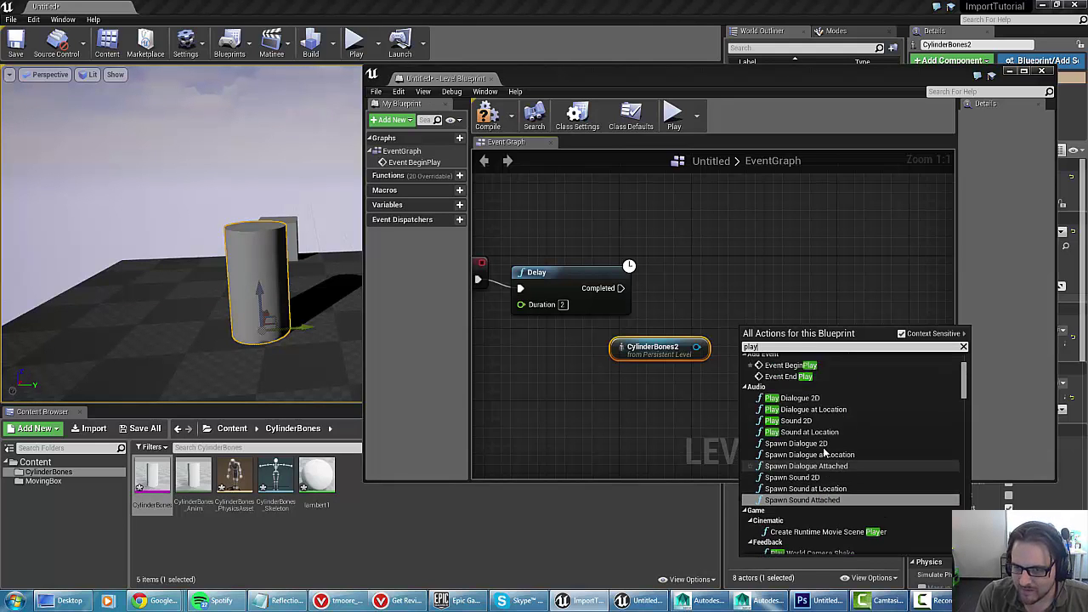
{"action": "scroll", "coordinate": [816, 425], "scroll_direction": "down", "scroll_amount": 6}
{"action": "scroll", "coordinate": [825, 452], "scroll_direction": "up", "scroll_amount": 5}
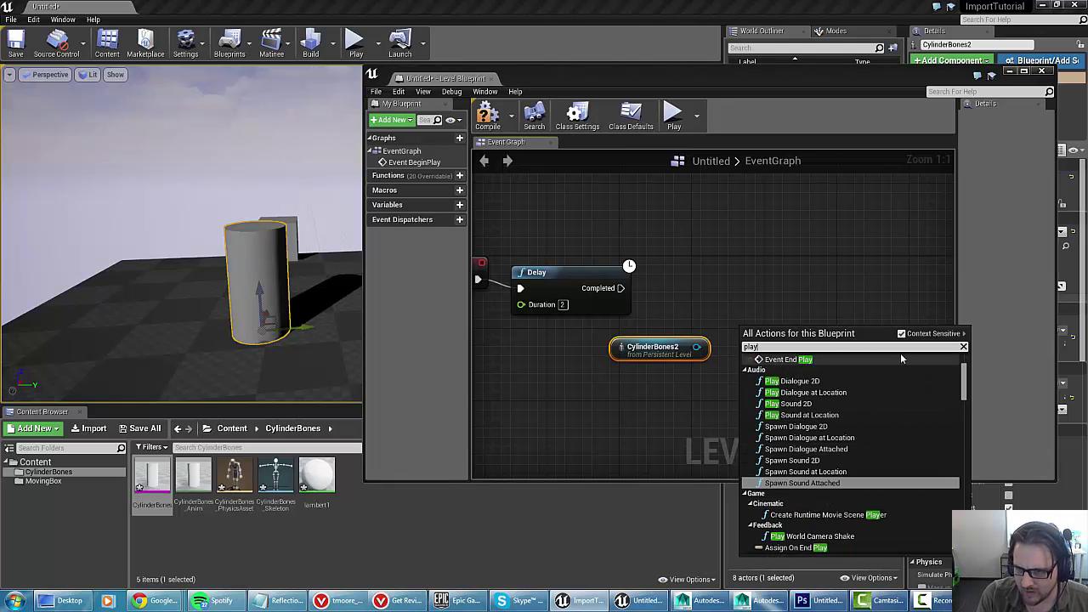
{"action": "left_click", "coordinate": [902, 333]}
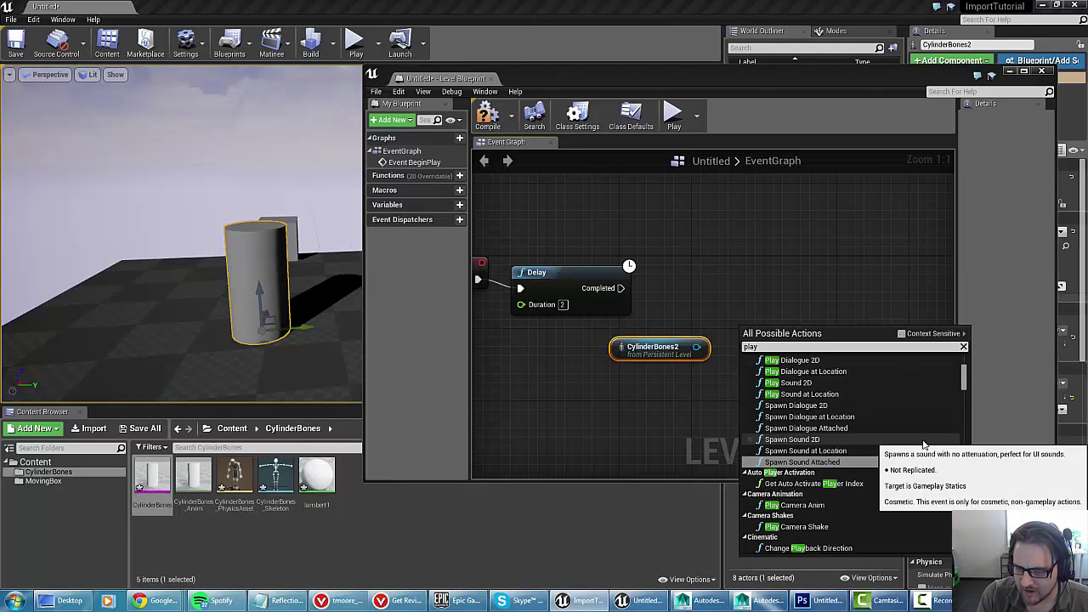
{"action": "scroll", "coordinate": [922, 439], "scroll_direction": "up", "scroll_amount": 5}
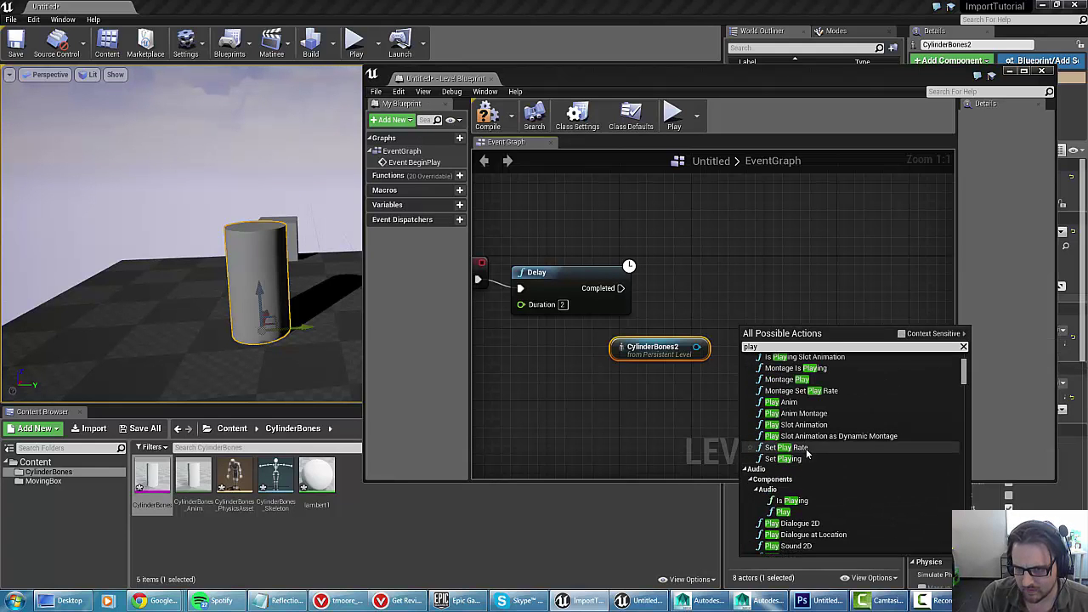
{"action": "scroll", "coordinate": [816, 451], "scroll_direction": "up", "scroll_amount": 3}
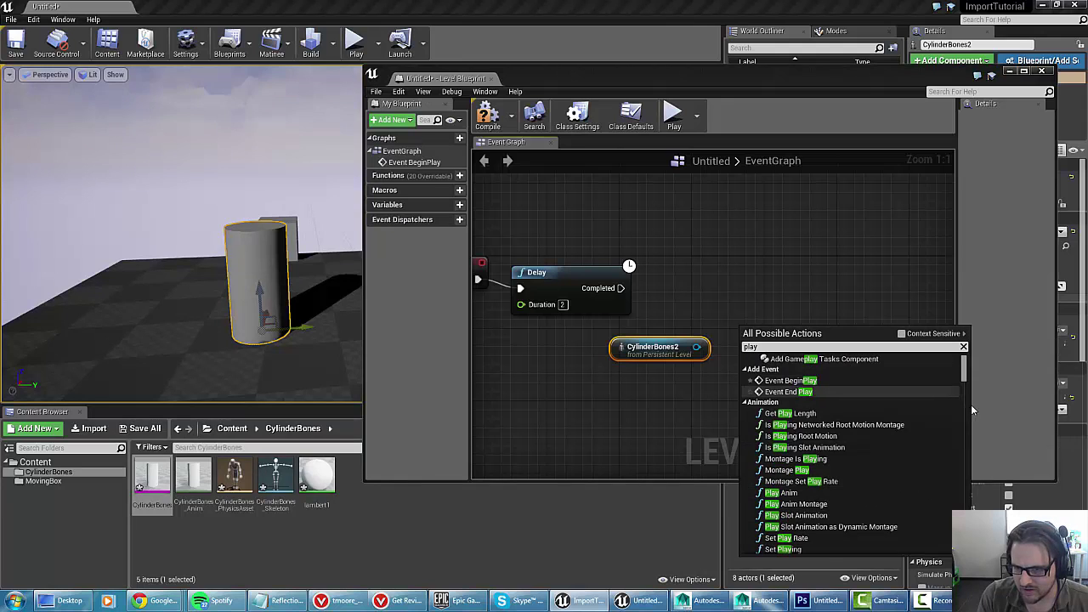
{"action": "mouse_move", "coordinate": [964, 374]}
{"action": "left_mouse_down"}
{"action": "mouse_move", "coordinate": [964, 398]}
{"action": "mouse_move", "coordinate": [965, 365]}
{"action": "left_mouse_up"}
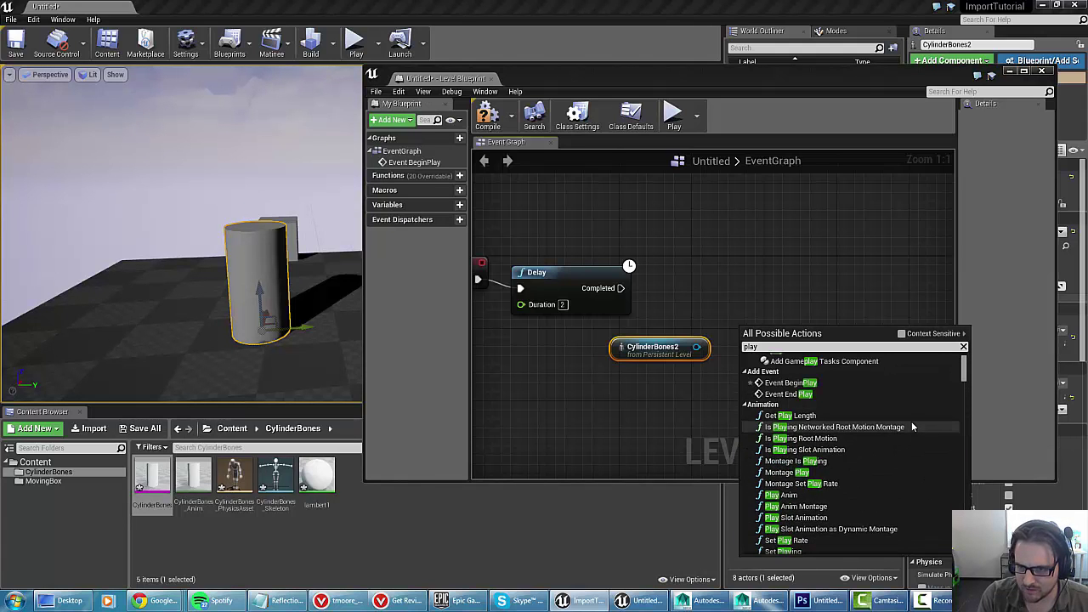
{"action": "scroll", "coordinate": [903, 442], "scroll_direction": "down", "scroll_amount": 2}
{"action": "left_click", "coordinate": [791, 460]}
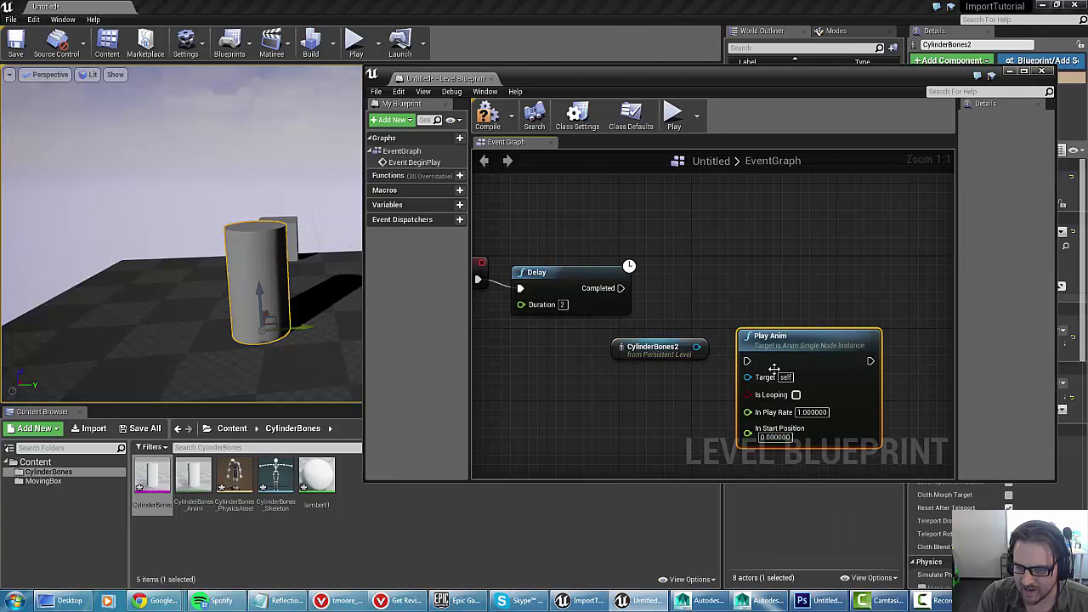
{"action": "left_click_drag", "start_coordinate": [786, 357], "coordinate": [805, 294]}
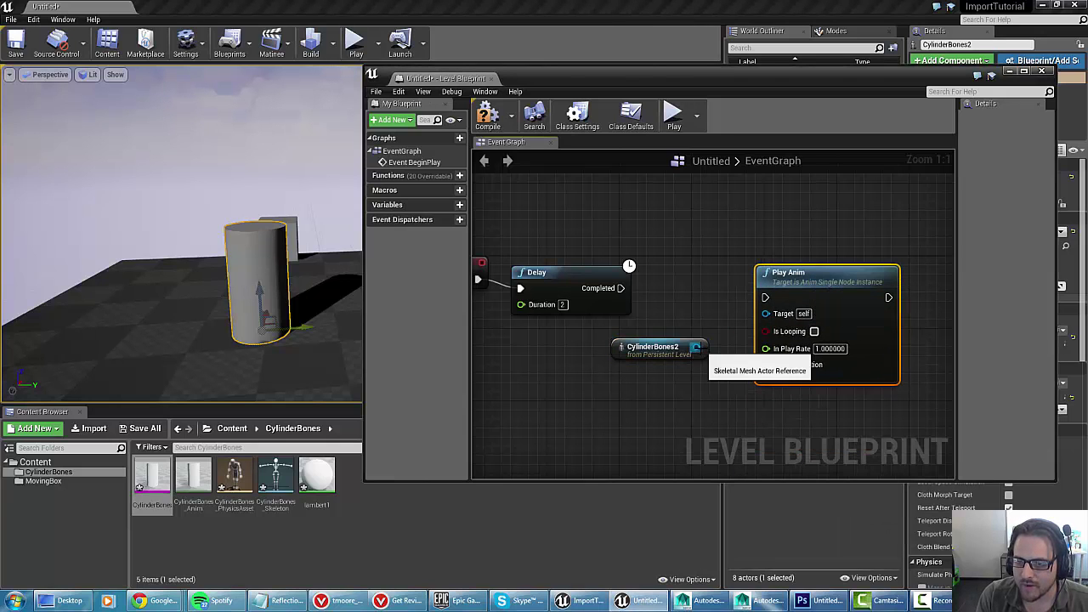
- Try to connect the CylinderBones2 reference to Play Anim's Target, and move the reference below the Delay node
{"action": "left_click_drag", "start_coordinate": [696, 347], "coordinate": [746, 334]}
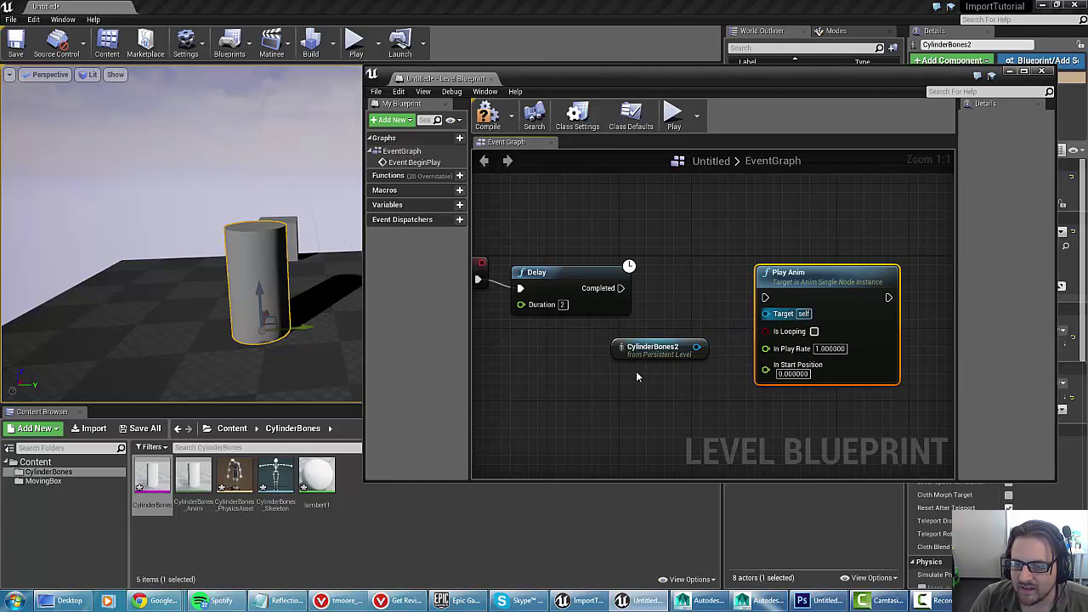
{"action": "left_click_drag", "start_coordinate": [651, 350], "coordinate": [563, 352]}
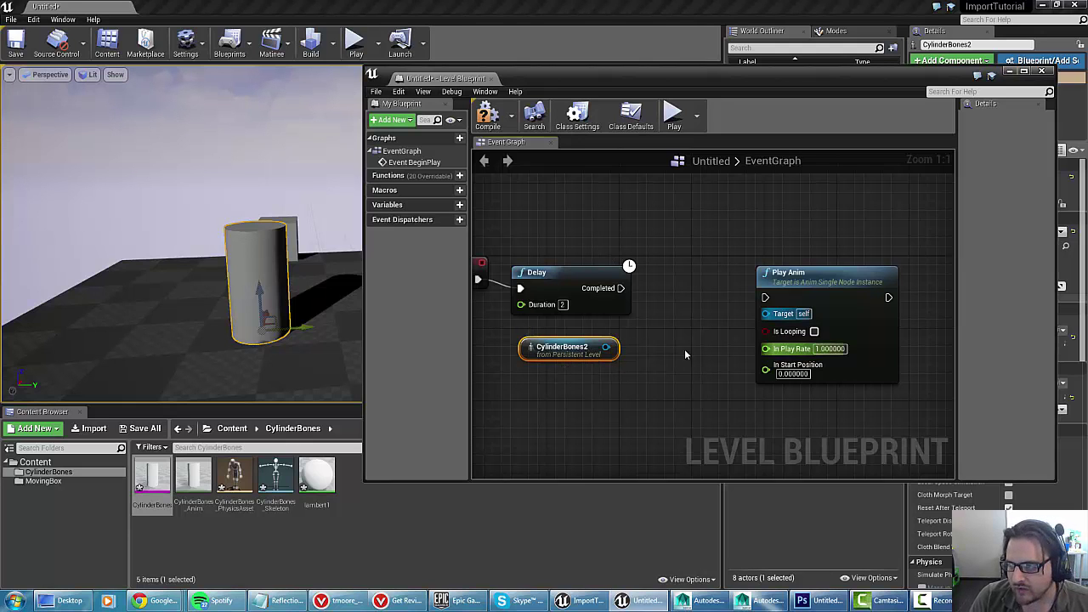
- Move and narrow the Level Blueprint window so the CylinderBones2 details in the main editor are uncovered
{"action": "left_click_drag", "start_coordinate": [779, 79], "coordinate": [774, 134]}
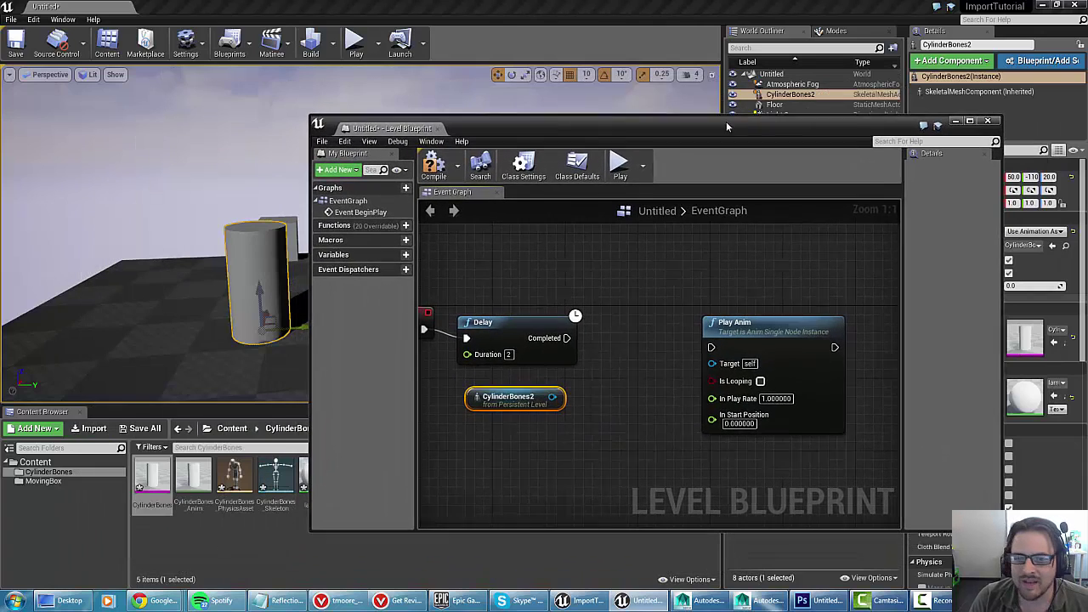
{"action": "right_click", "coordinate": [660, 342]}
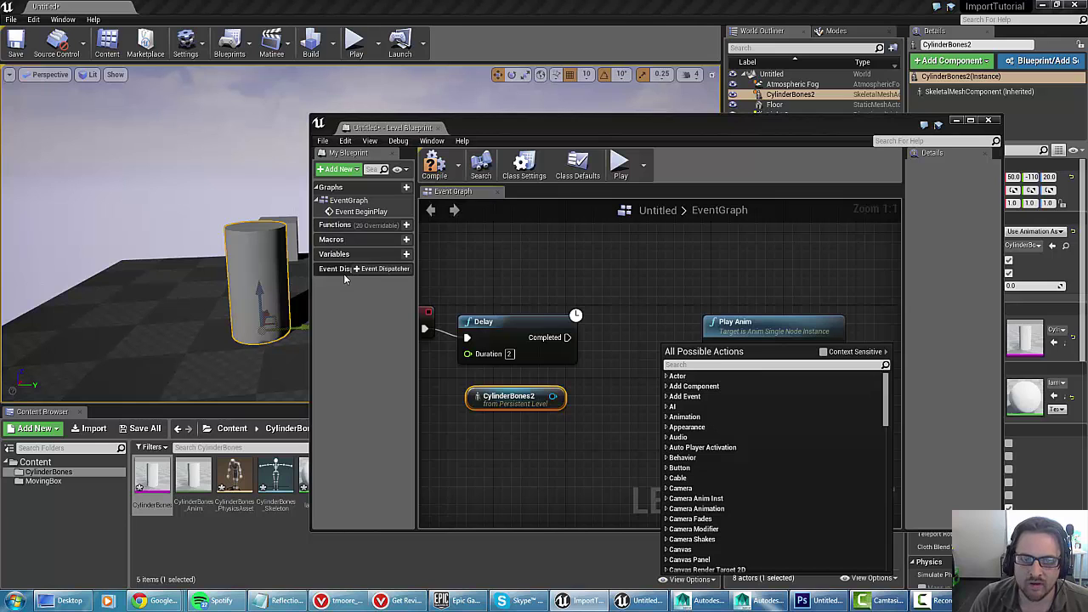
{"action": "left_click_drag", "start_coordinate": [1003, 227], "coordinate": [856, 228]}
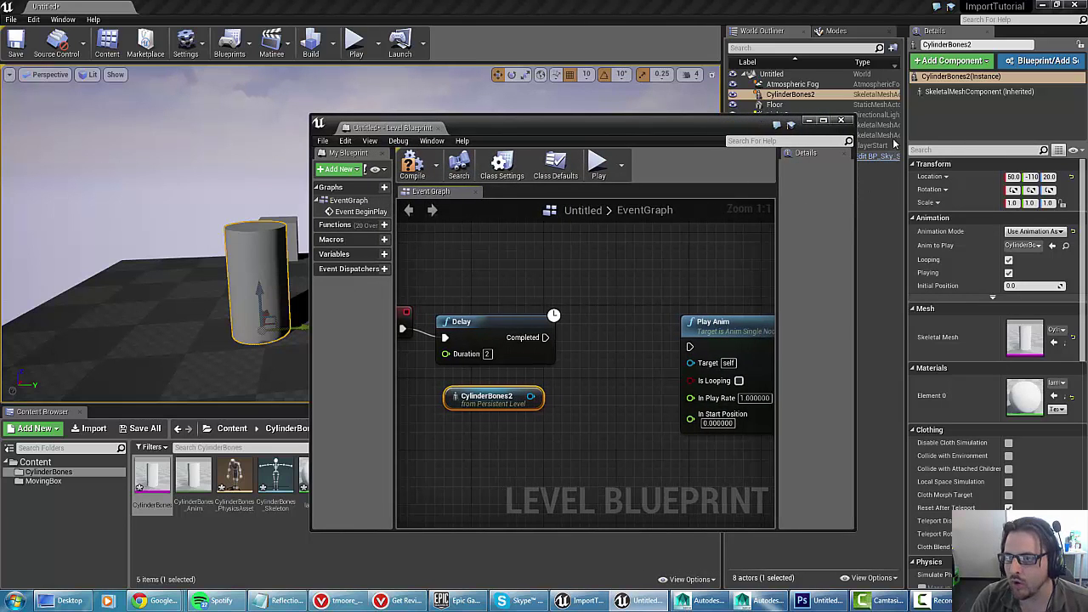
{"action": "left_click_drag", "start_coordinate": [590, 126], "coordinate": [408, 105]}
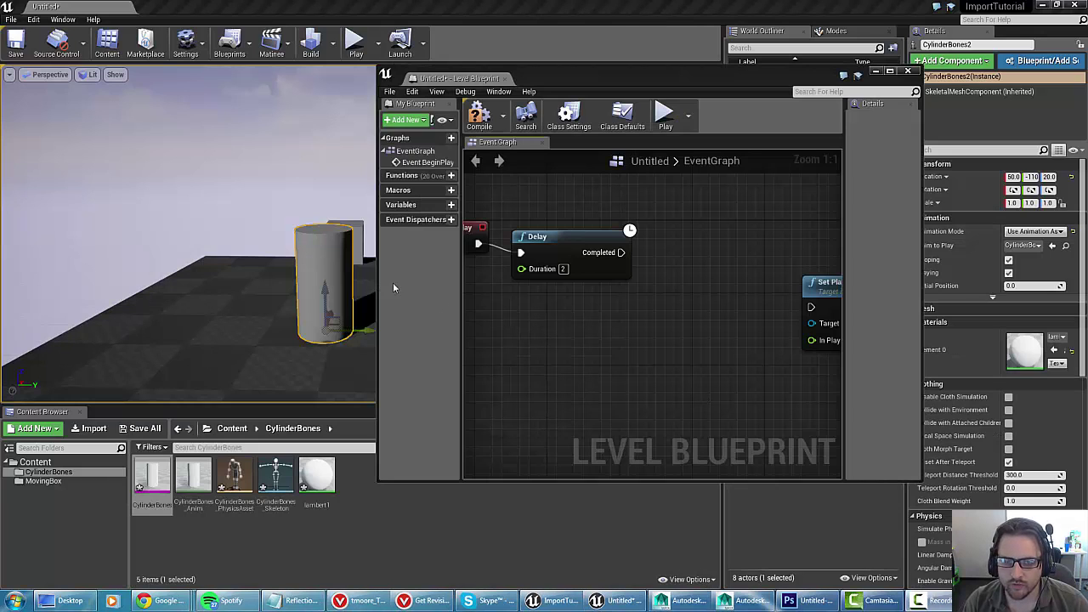
- Create a reference to CylinderBones2 and add a Play (SkeletalMeshComponent) node from it
{"action": "right_click", "coordinate": [533, 349]}
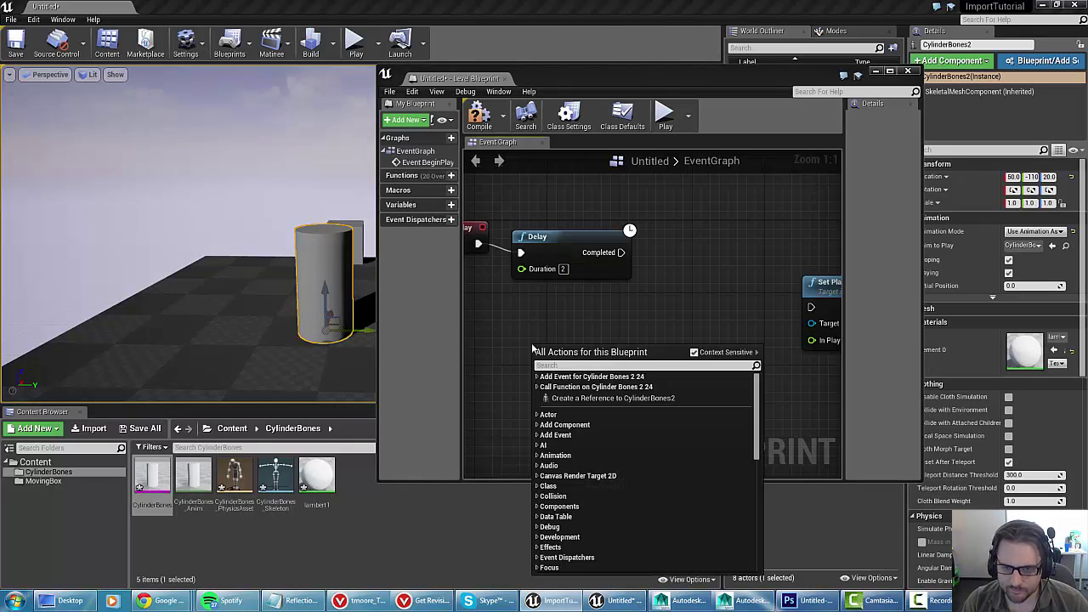
{"action": "left_click", "coordinate": [579, 398]}
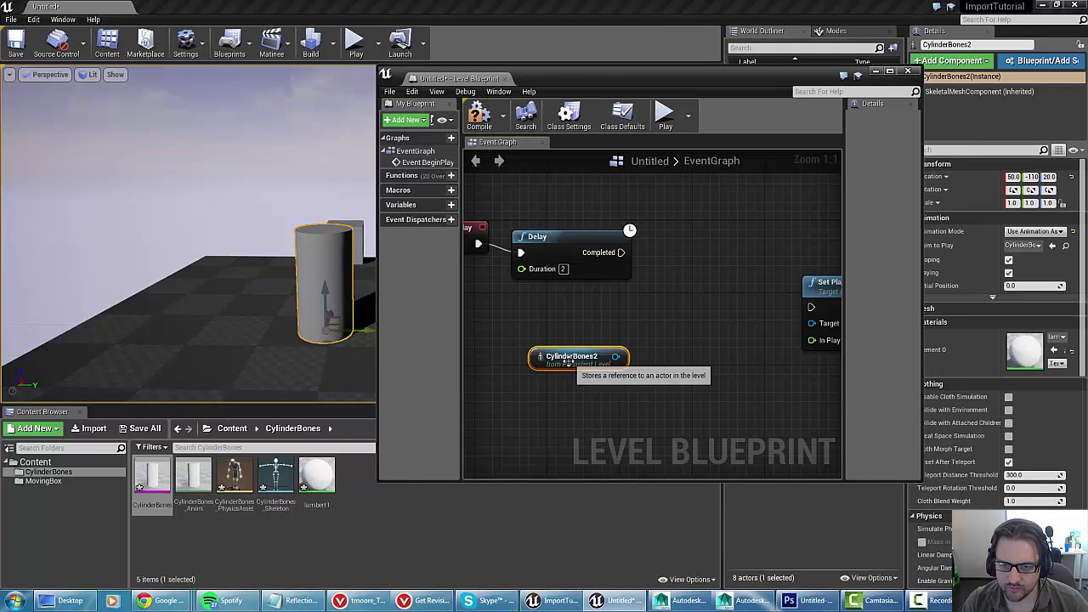
{"action": "left_click_drag", "start_coordinate": [579, 329], "coordinate": [672, 345]}
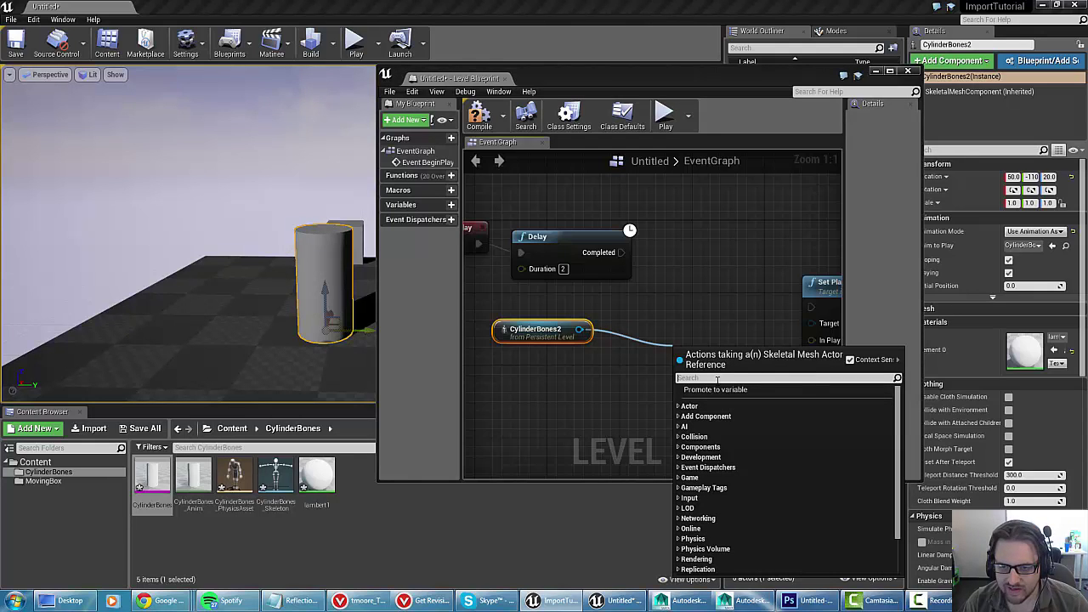
{"action": "type", "text": "play"}
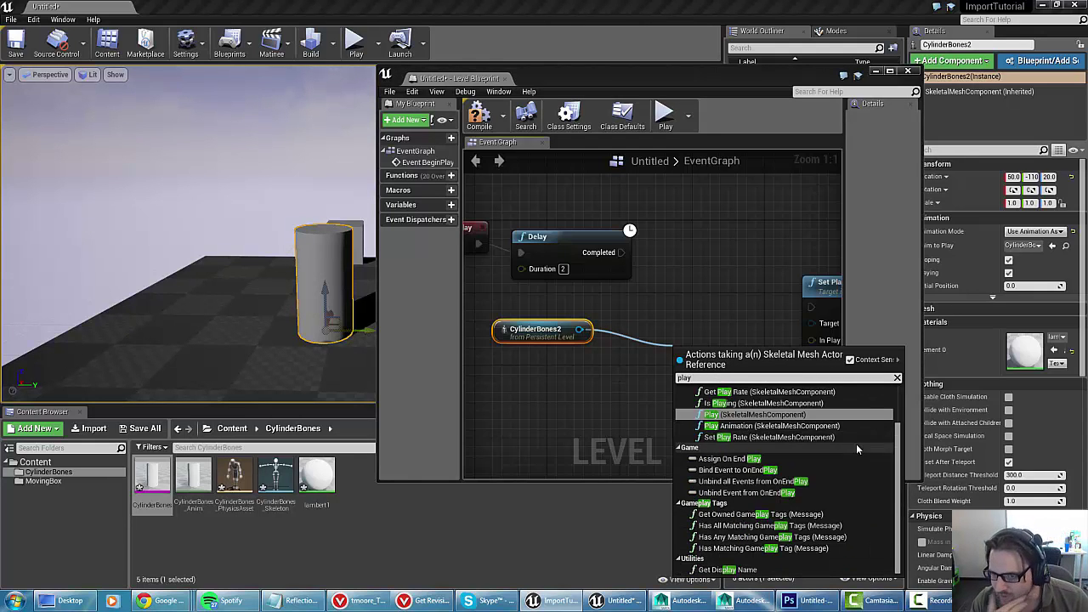
{"action": "left_click_drag", "start_coordinate": [900, 435], "coordinate": [900, 410]}
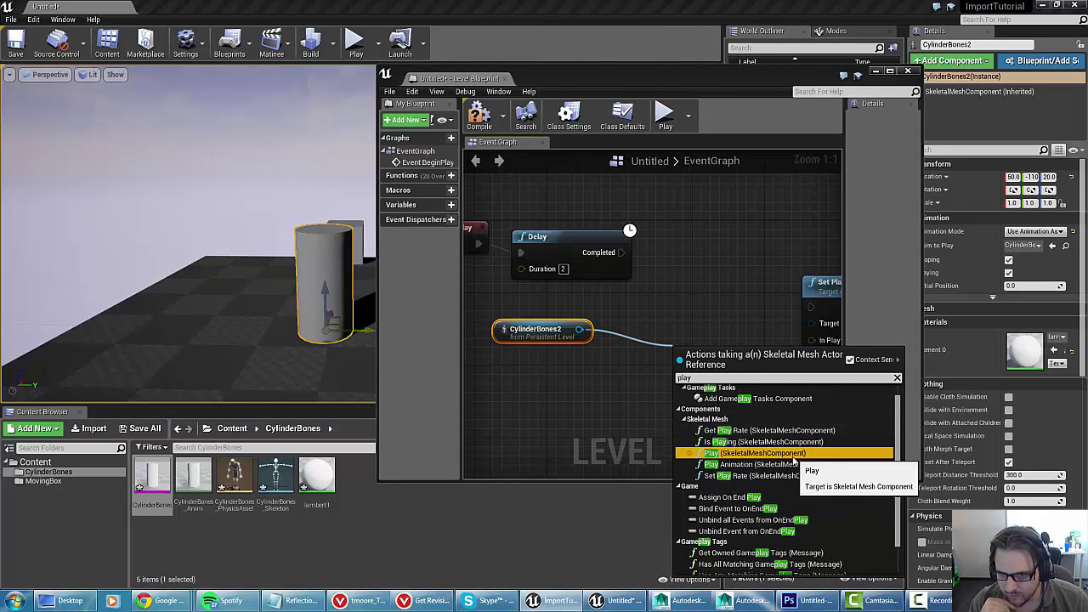
{"action": "left_click", "coordinate": [770, 453]}
- Arrange the graph with the Skeletal Mesh Component node under CylinderBones2 and the Play node beside Delay
{"action": "left_click_drag", "start_coordinate": [632, 332], "coordinate": [571, 368]}
{"action": "right_click_drag", "start_coordinate": [523, 421], "coordinate": [518, 337]}
{"action": "left_click", "coordinate": [552, 367]}
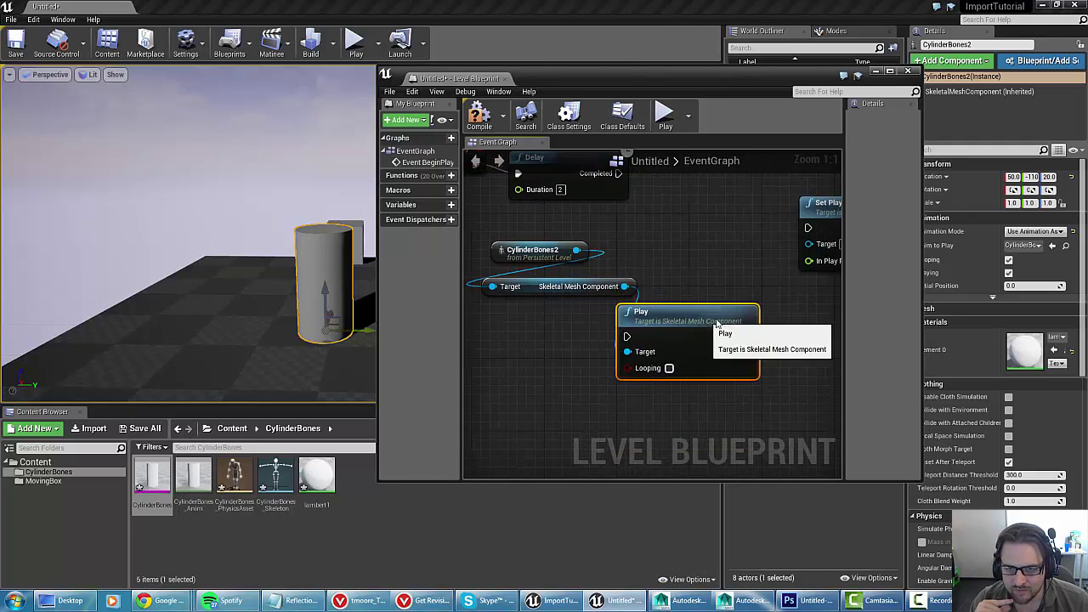
{"action": "left_click_drag", "start_coordinate": [681, 329], "coordinate": [725, 212]}
{"action": "right_click_drag", "start_coordinate": [541, 353], "coordinate": [544, 448]}
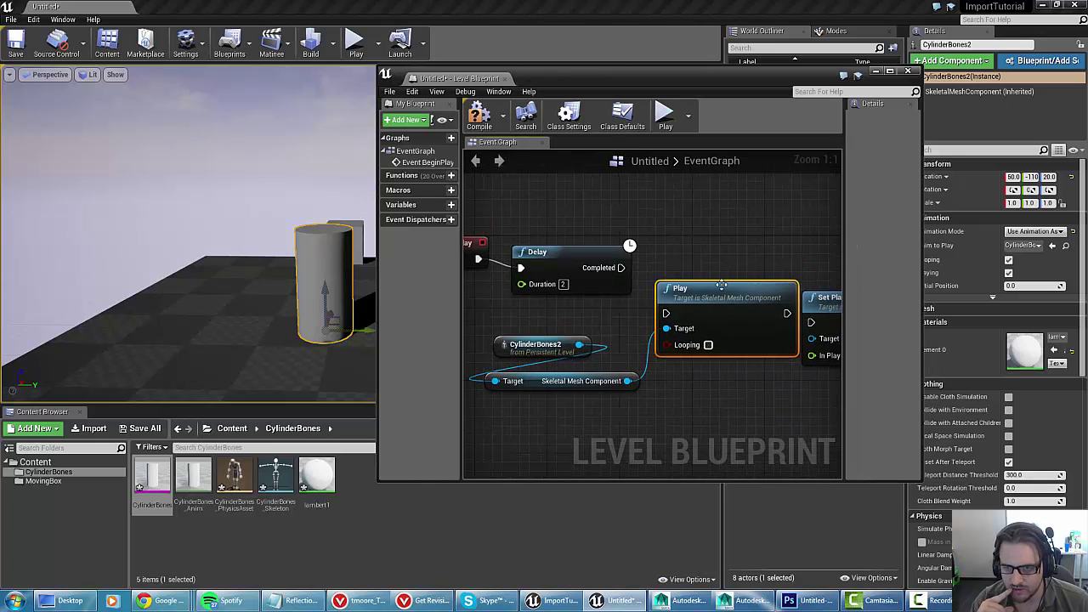
{"action": "left_click_drag", "start_coordinate": [732, 283], "coordinate": [727, 239]}
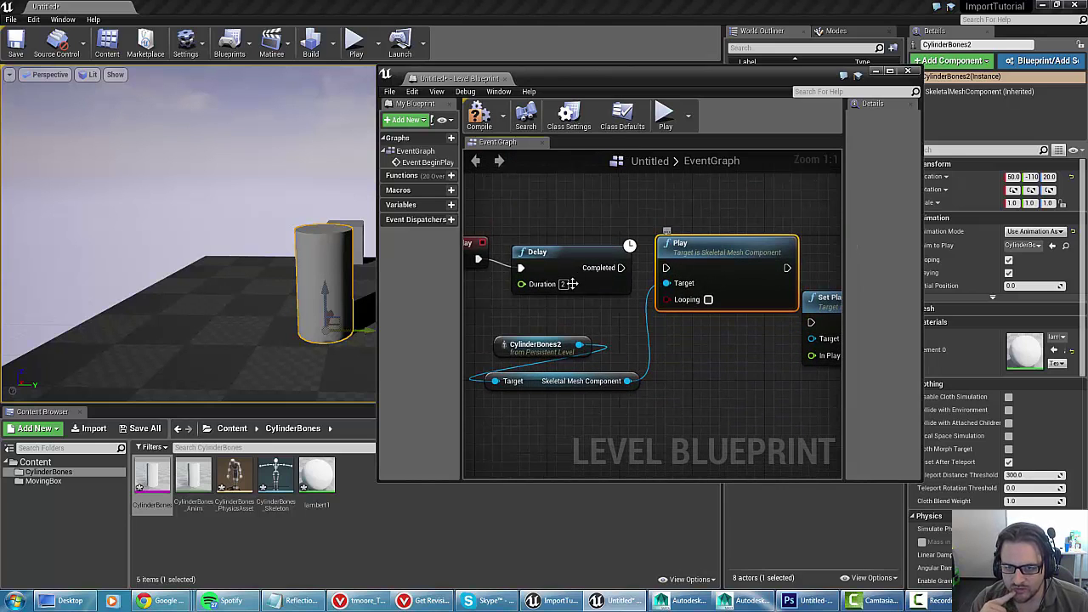
- Connect Delay's Completed output to the Play node's execution input and enable Looping on Play
{"action": "left_click_drag", "start_coordinate": [621, 268], "coordinate": [667, 268]}
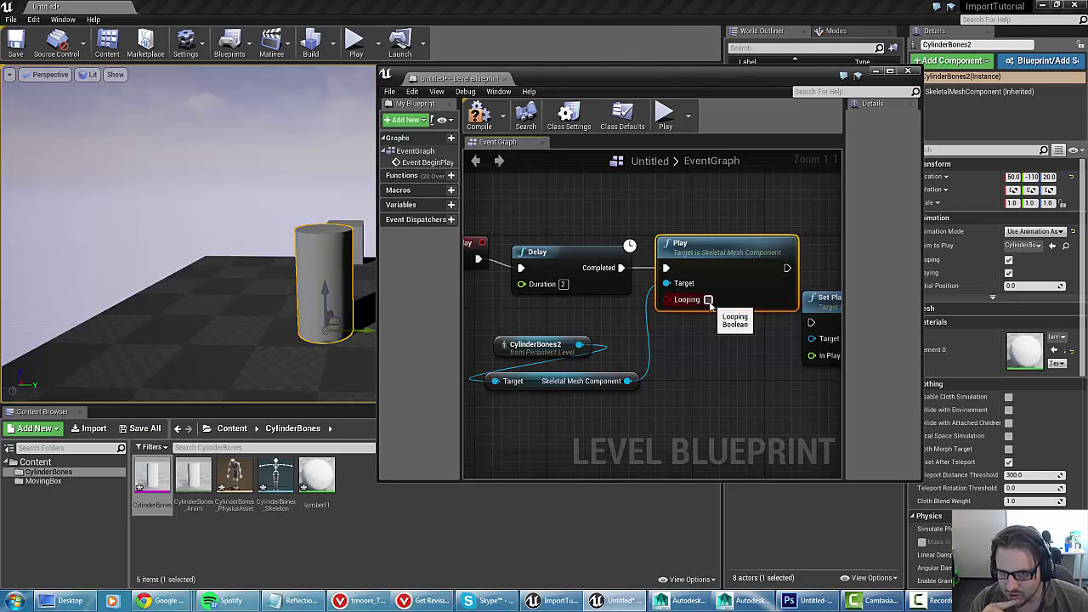
{"action": "left_click", "coordinate": [708, 300]}
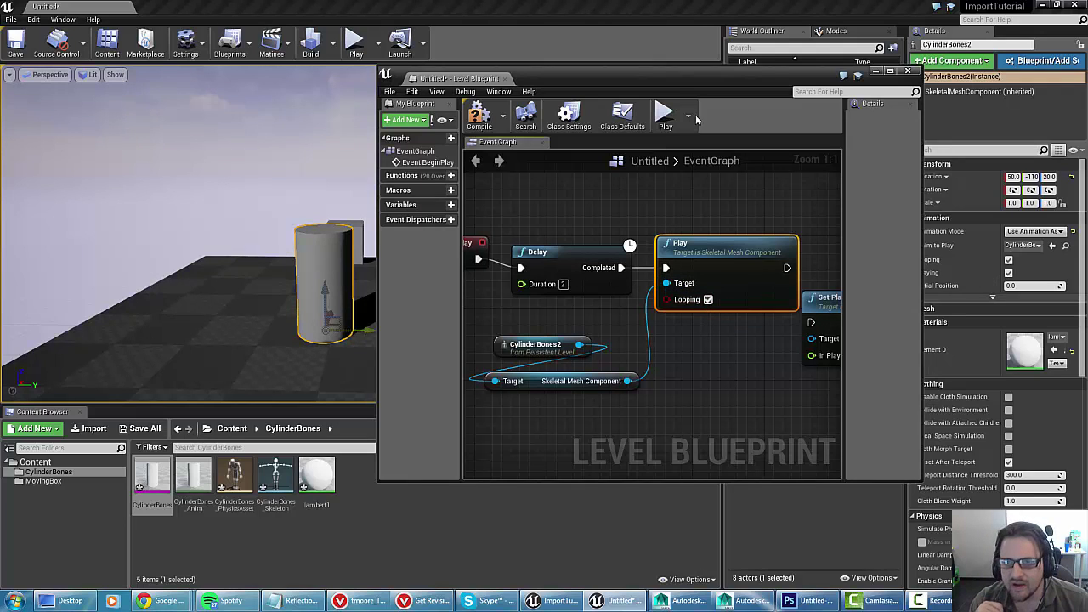
- Uncover the actor details and turn off Playing in the Animation settings of CylinderBones2
{"action": "left_click_drag", "start_coordinate": [632, 85], "coordinate": [416, 110]}
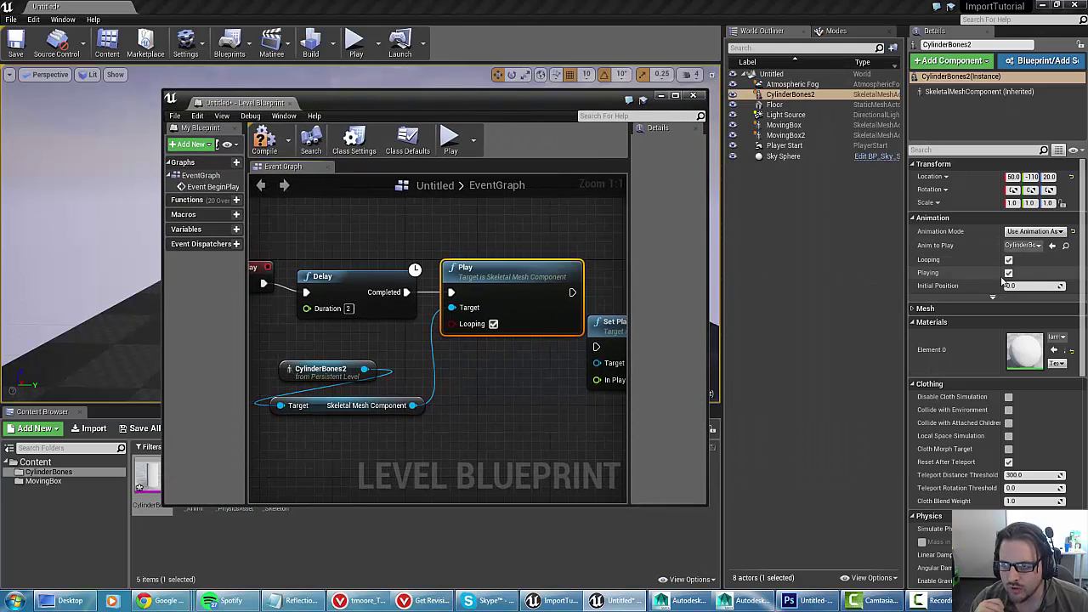
{"action": "left_click", "coordinate": [1008, 274]}
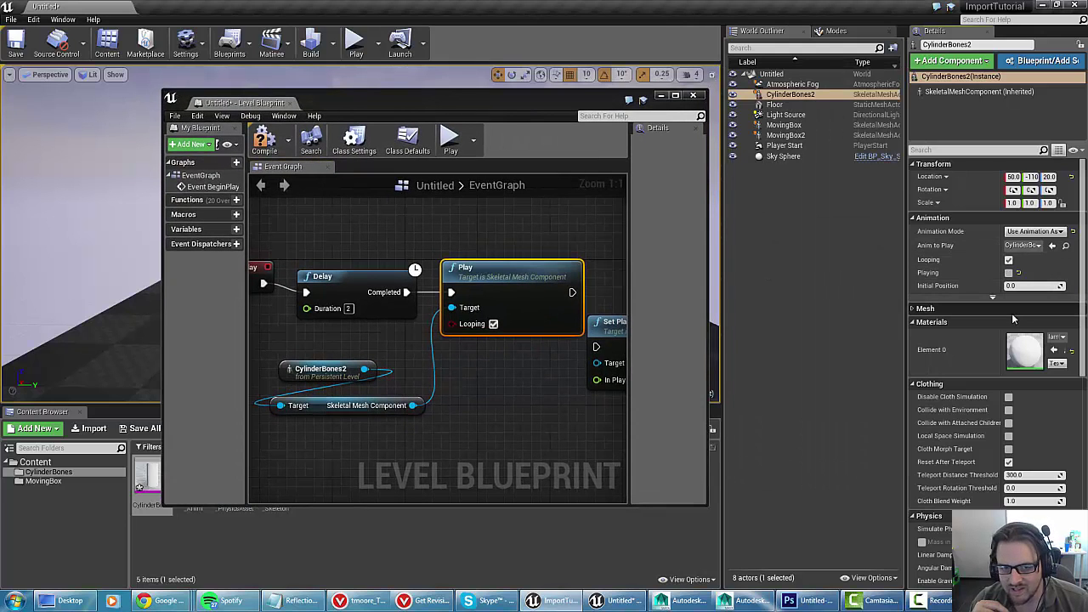
- Delete the unused Set Play Rate node from the event graph
{"action": "right_click_drag", "start_coordinate": [604, 338], "coordinate": [505, 321]}
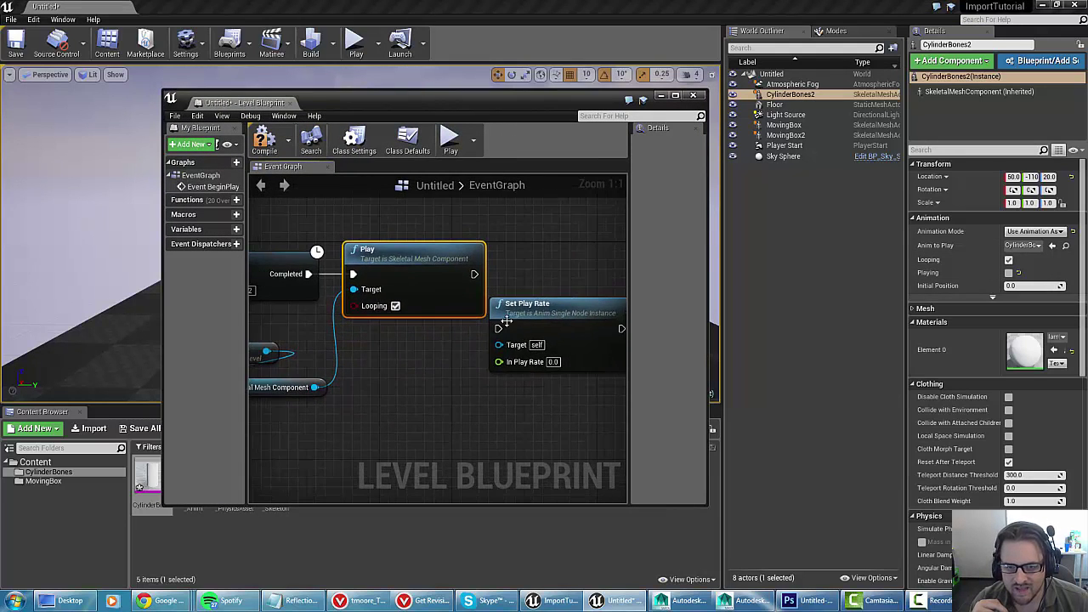
{"action": "left_click", "coordinate": [552, 314]}
{"action": "key", "text": "Delete"}
{"action": "right_click_drag", "start_coordinate": [458, 388], "coordinate": [504, 407]}
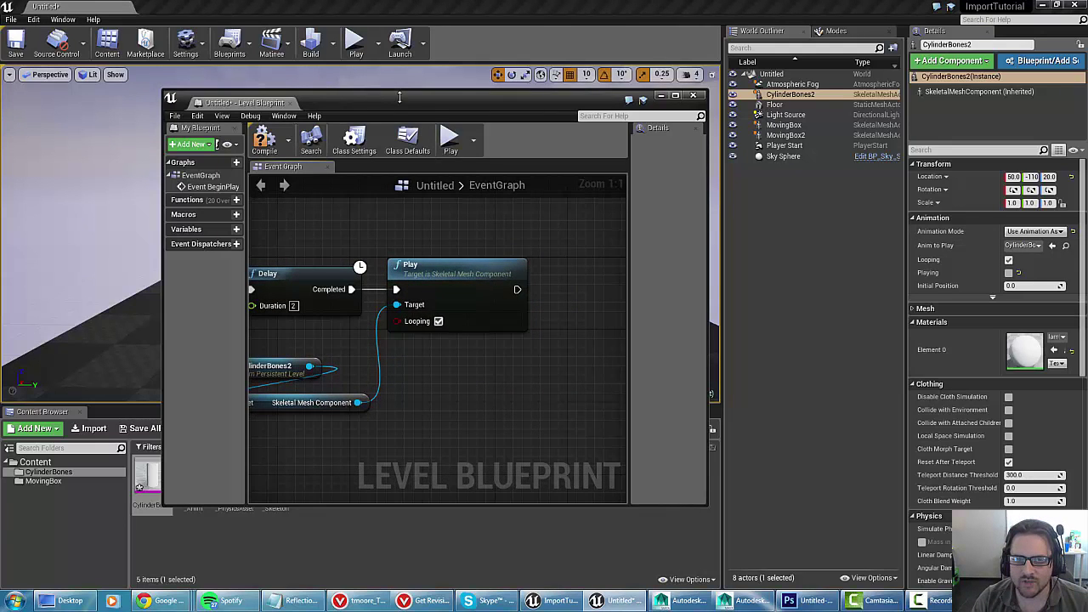
- Uncover the viewport, play the level to test the cylinder's delayed animation, and stop the session
{"action": "left_click_drag", "start_coordinate": [429, 100], "coordinate": [777, 179]}
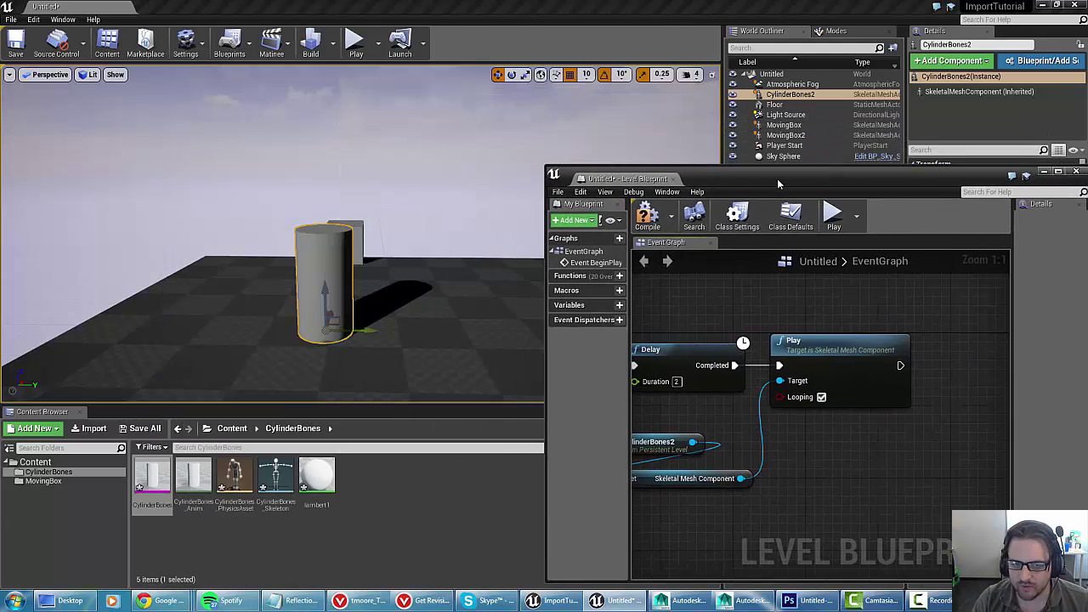
{"action": "right_click_drag", "start_coordinate": [692, 279], "coordinate": [753, 311]}
{"action": "scroll", "coordinate": [766, 301], "scroll_direction": "down", "scroll_amount": 1}
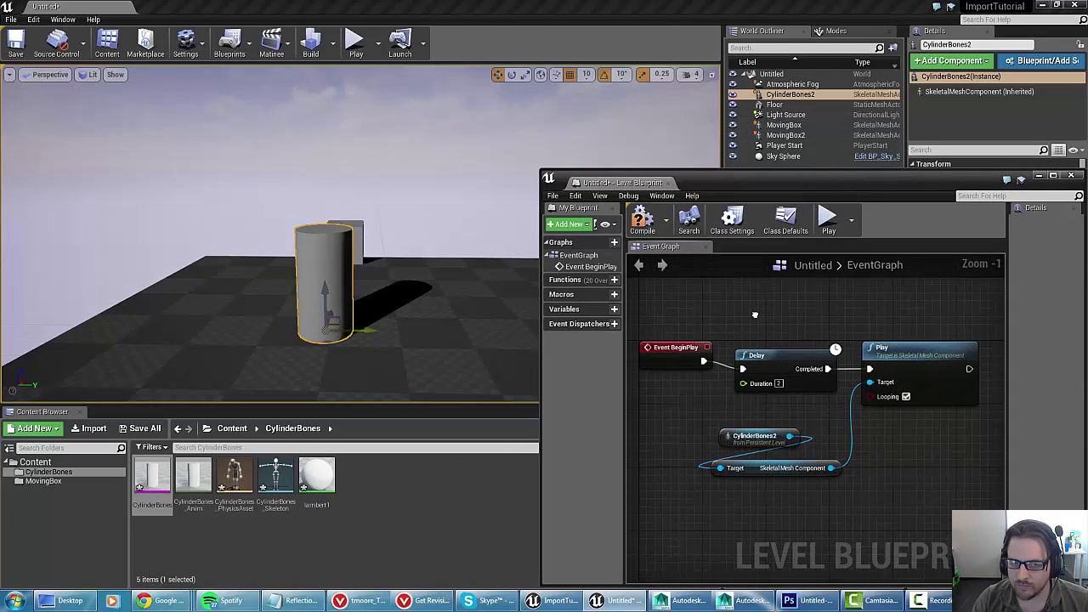
{"action": "left_click", "coordinate": [356, 41]}
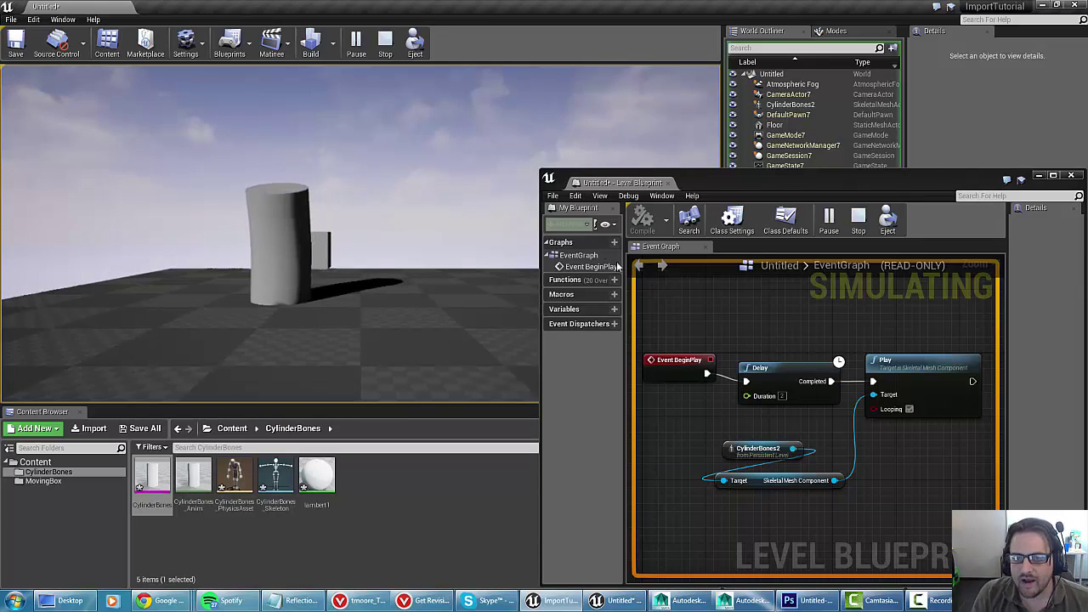
{"action": "left_click", "coordinate": [385, 47]}
- Add a Play Animation (SkeletalMeshComponent) node from the Skeletal Mesh Component output of CylinderBones2
{"action": "right_click_drag", "start_coordinate": [908, 407], "coordinate": [809, 397]}
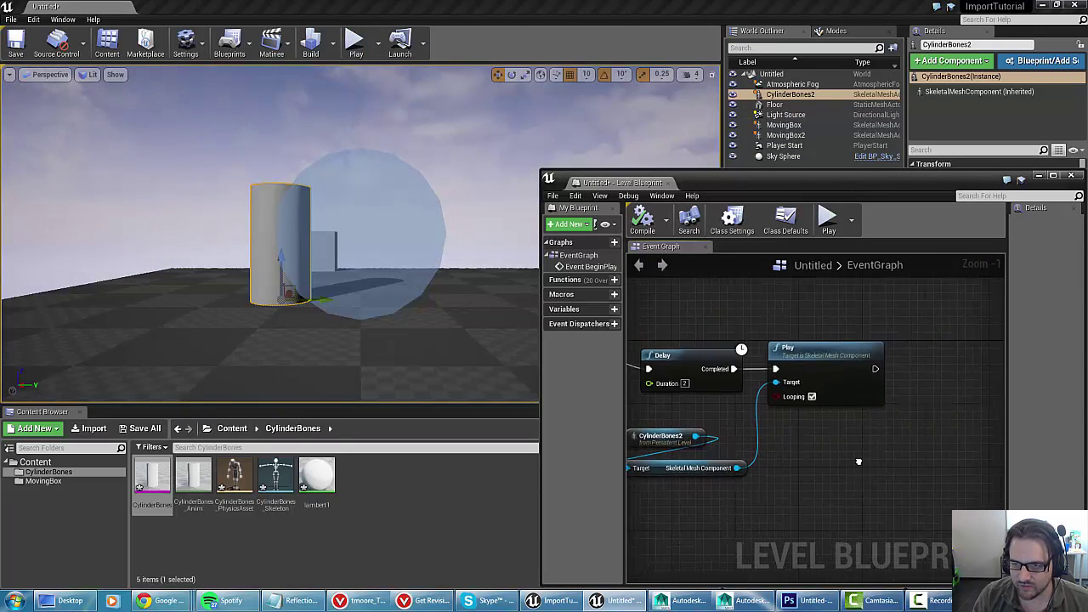
{"action": "right_click", "coordinate": [807, 430]}
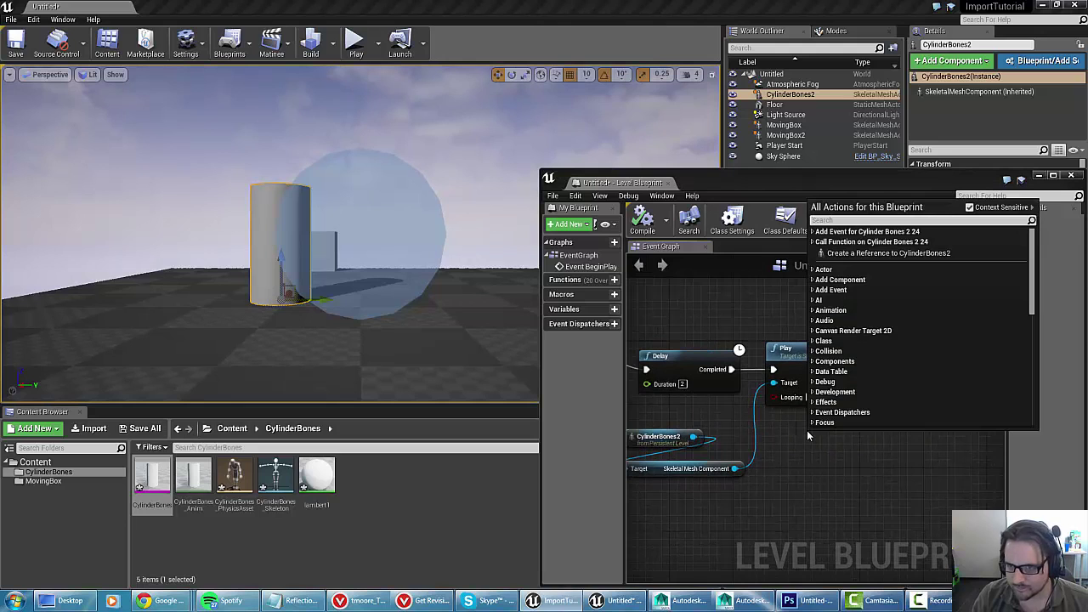
{"action": "left_click", "coordinate": [770, 466]}
{"action": "left_click_drag", "start_coordinate": [736, 470], "coordinate": [839, 450]}
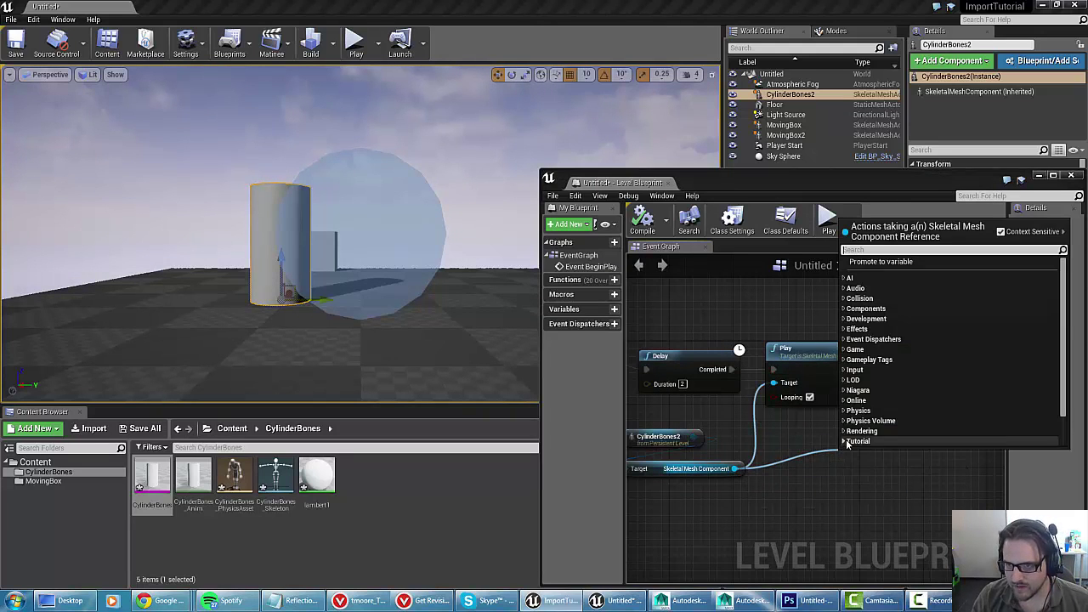
{"action": "type", "text": "play"}
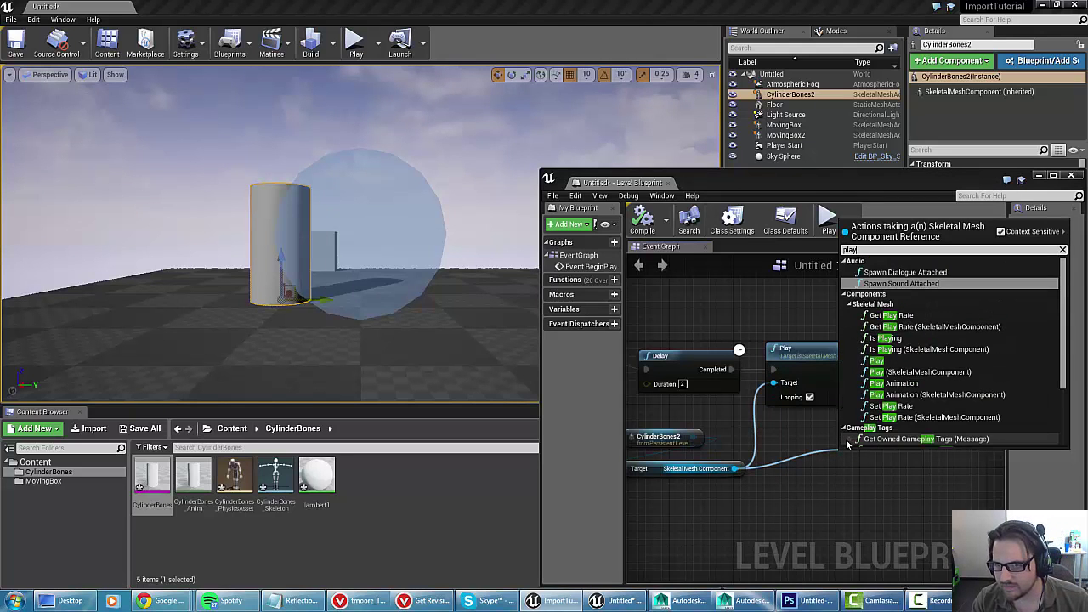
{"action": "scroll", "coordinate": [849, 410], "scroll_direction": "down", "scroll_amount": 1}
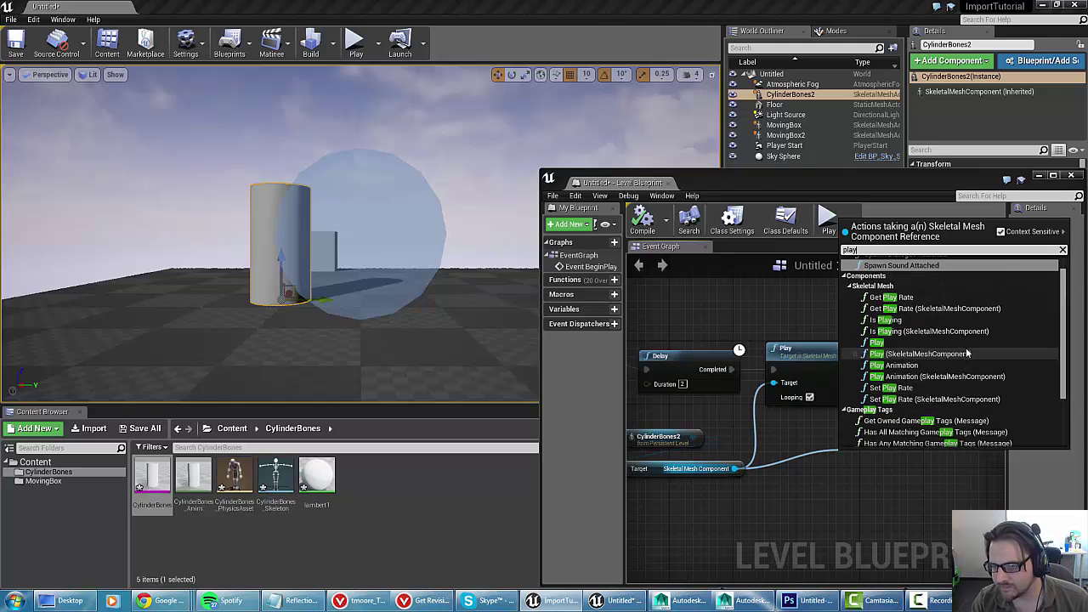
{"action": "left_click", "coordinate": [963, 378]}
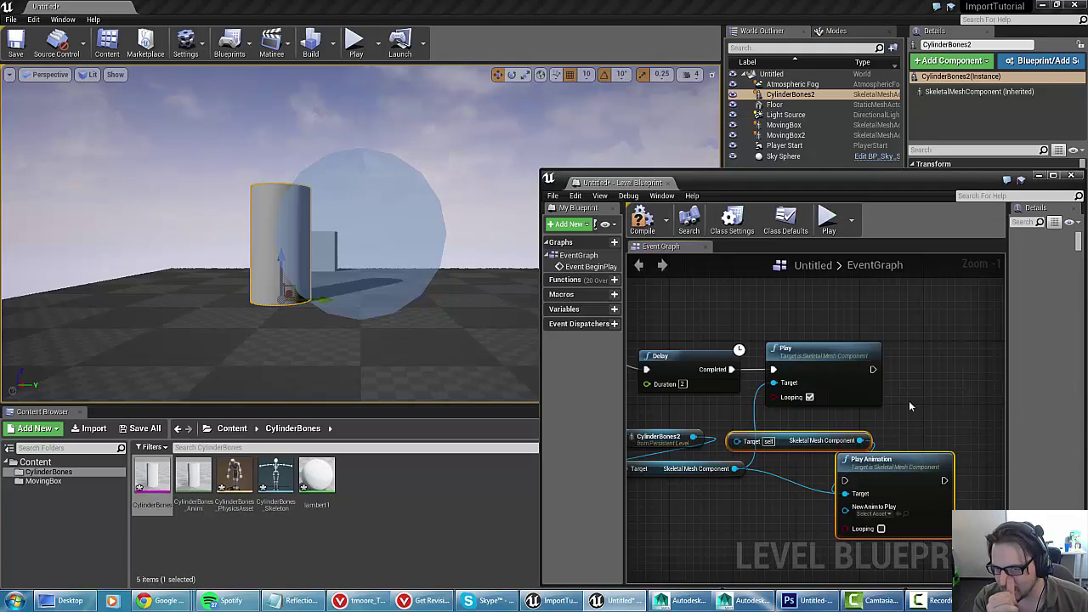
- Arrange the Play Animation node and its extra Skeletal Mesh Component reference below Play, and move the Level Blueprint window aside
{"action": "right_click_drag", "start_coordinate": [748, 516], "coordinate": [719, 474]}
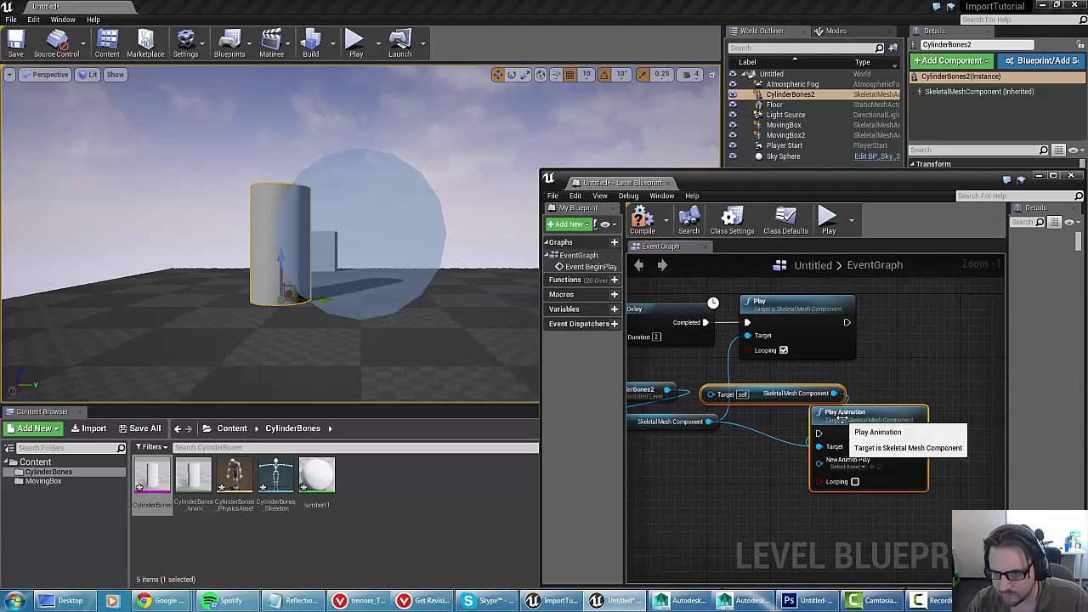
{"action": "left_click_drag", "start_coordinate": [892, 393], "coordinate": [892, 400]}
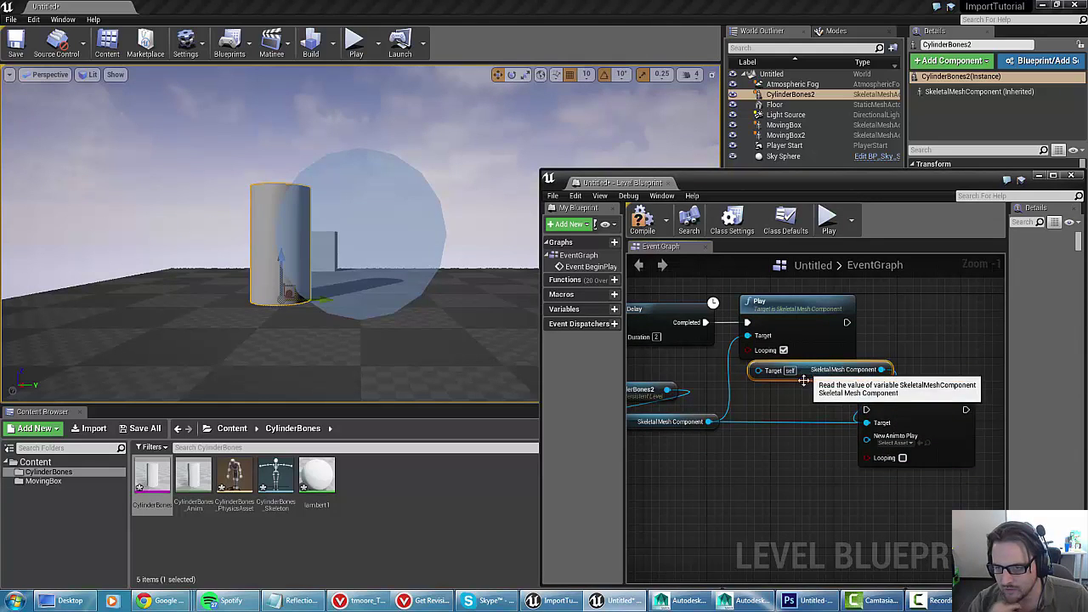
{"action": "left_click_drag", "start_coordinate": [807, 370], "coordinate": [717, 462]}
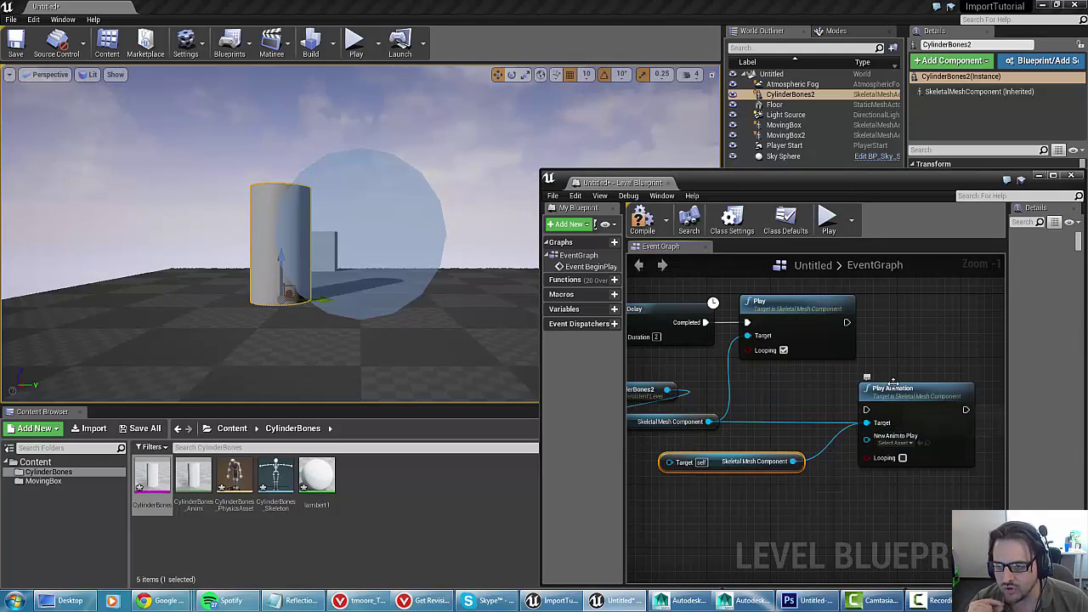
{"action": "left_click_drag", "start_coordinate": [736, 172], "coordinate": [642, 100]}
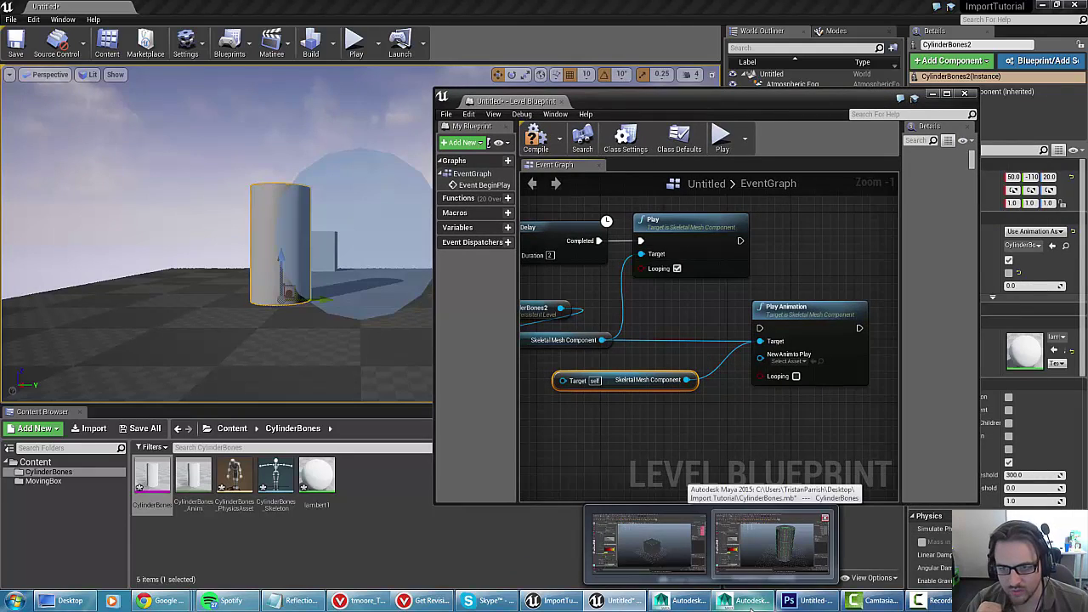
{"action": "right_click_drag", "start_coordinate": [611, 425], "coordinate": [639, 437]}
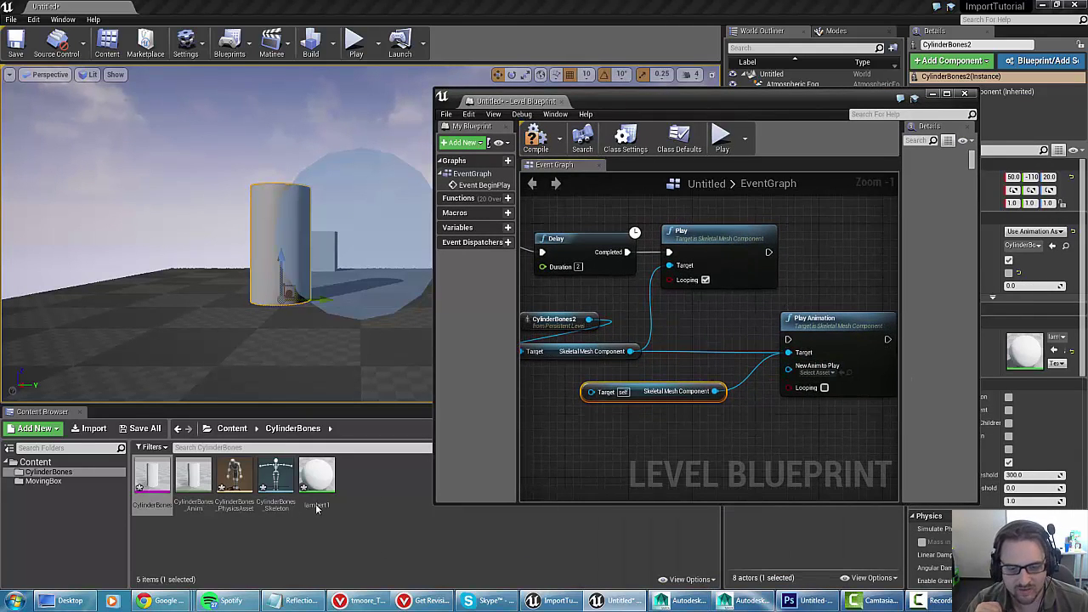
- Switch to the CylinderBones scene in Maya and save it as CylinderBones_Jump.mb in the Import Tutorial folder
{"action": "left_click", "coordinate": [738, 601]}
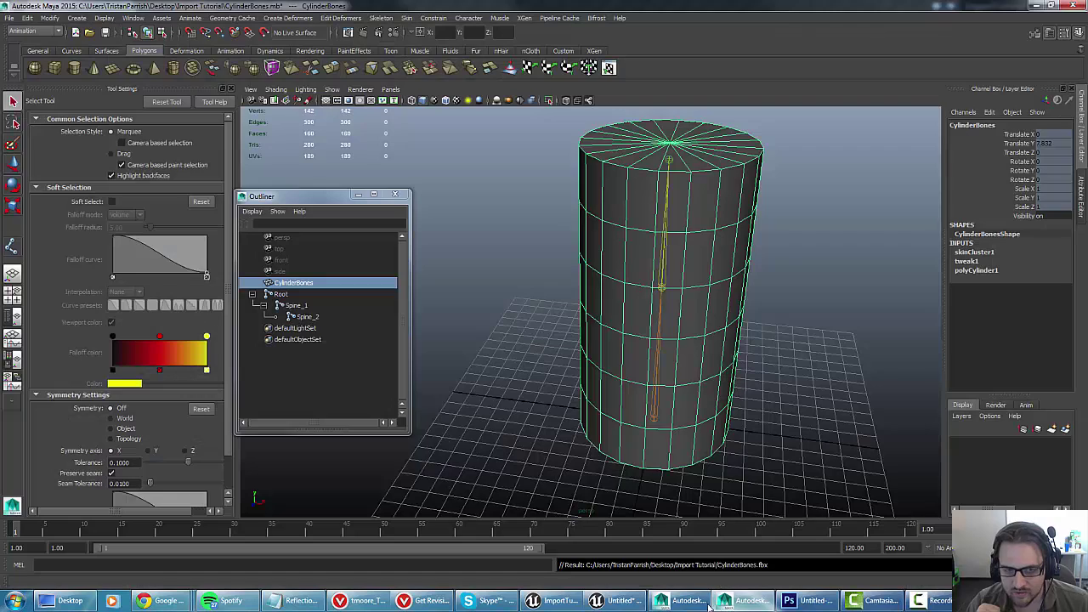
{"action": "left_click", "coordinate": [524, 394]}
{"action": "scroll", "coordinate": [532, 397], "scroll_direction": "up", "scroll_amount": 3}
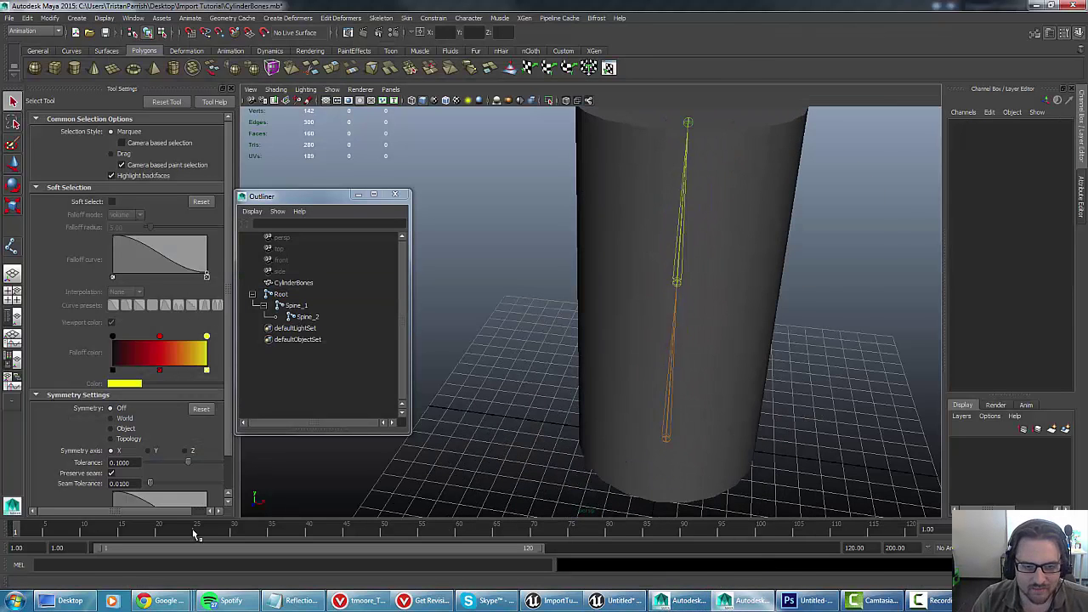
{"action": "left_click", "coordinate": [8, 18]}
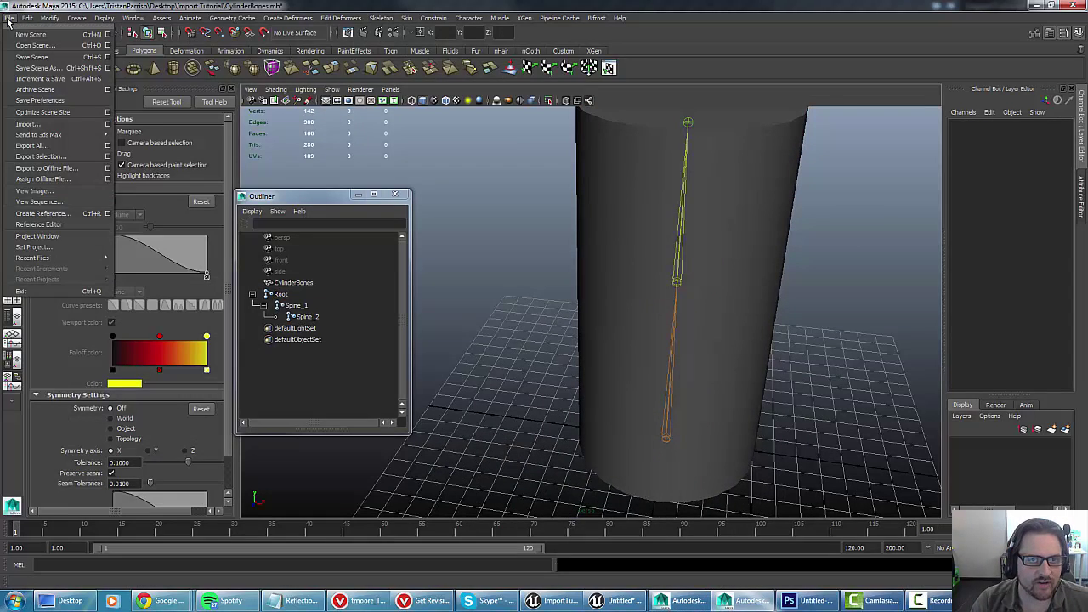
{"action": "left_click", "coordinate": [38, 67]}
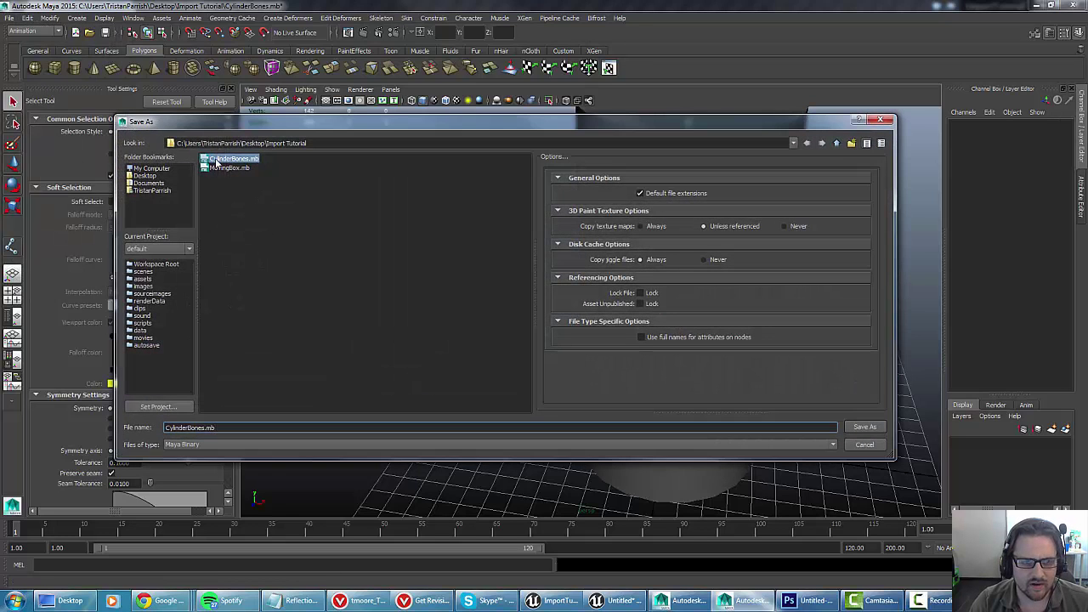
{"action": "left_click", "coordinate": [224, 162]}
{"action": "left_click", "coordinate": [189, 427]}
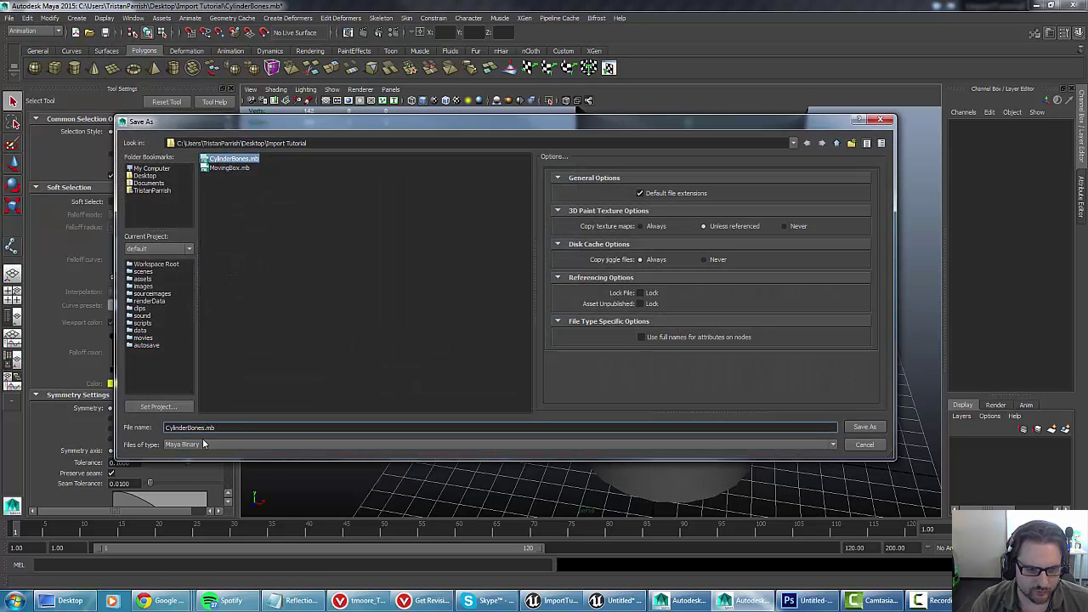
{"action": "type", "text": "_W"}
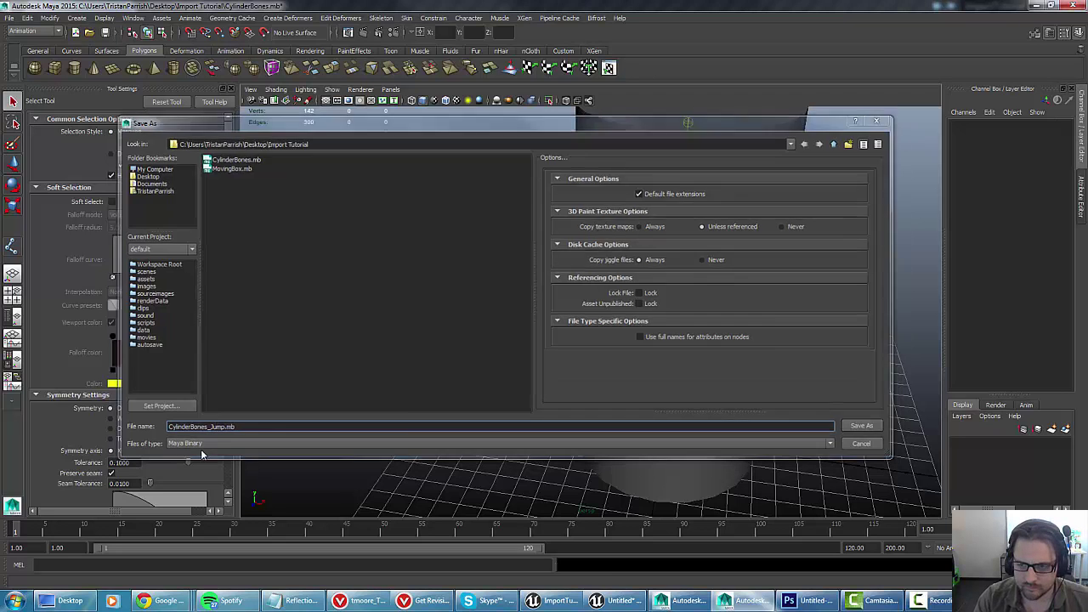
{"action": "key", "text": "Return"}
- Delete the animated Spine_1 joint together with its child Spine_2
{"action": "scroll", "coordinate": [510, 325], "scroll_direction": "down", "scroll_amount": 6}
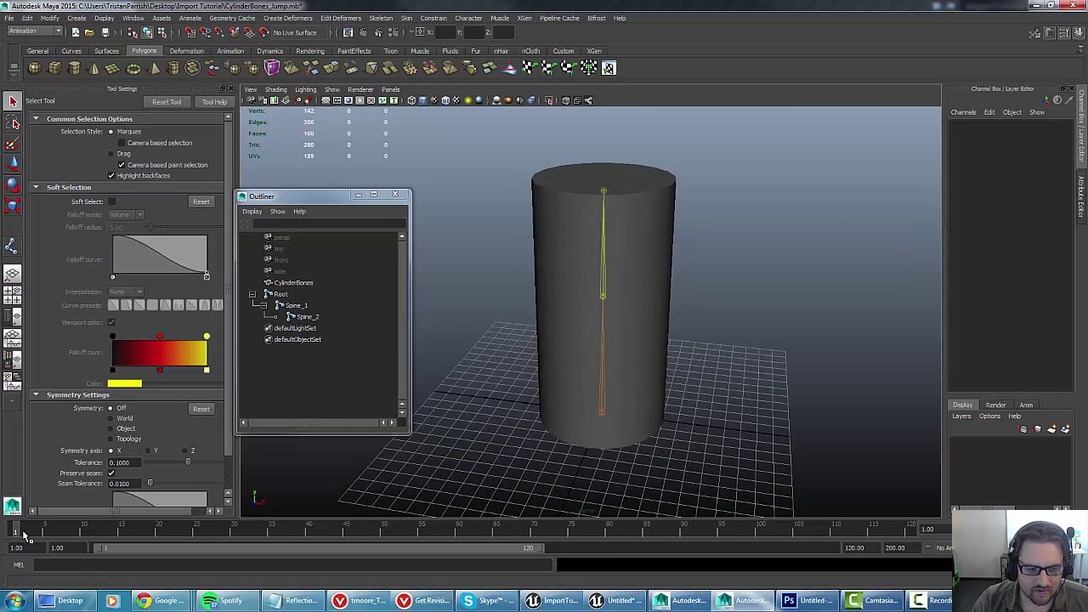
{"action": "key", "text": "alt+v"}
{"action": "key", "text": "alt+shift+v"}
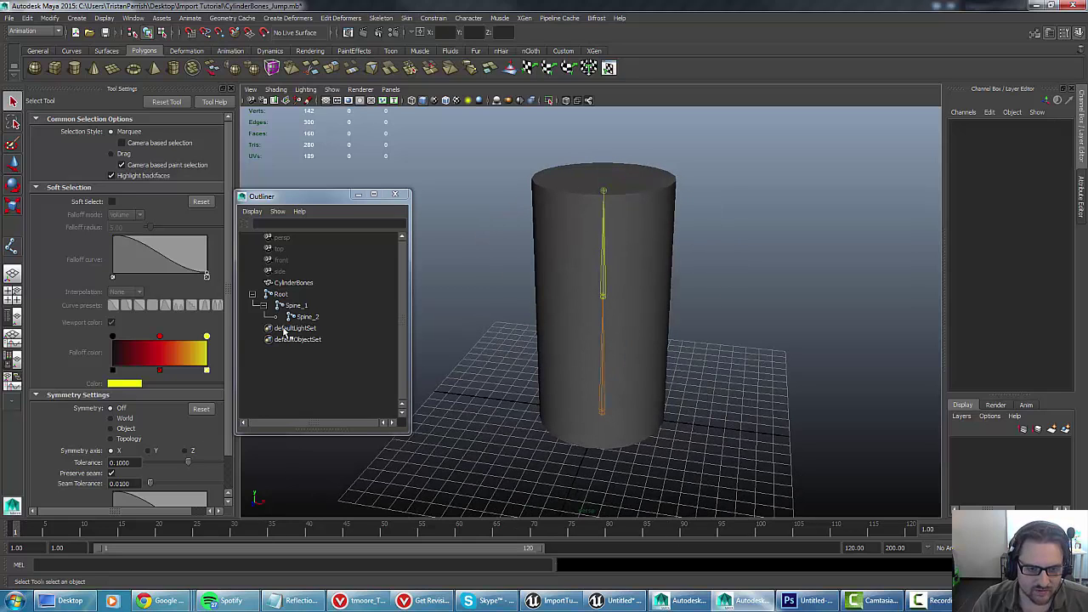
{"action": "left_click", "coordinate": [281, 294]}
{"action": "left_click", "coordinate": [291, 306]}
{"action": "left_click", "coordinate": [302, 317]}
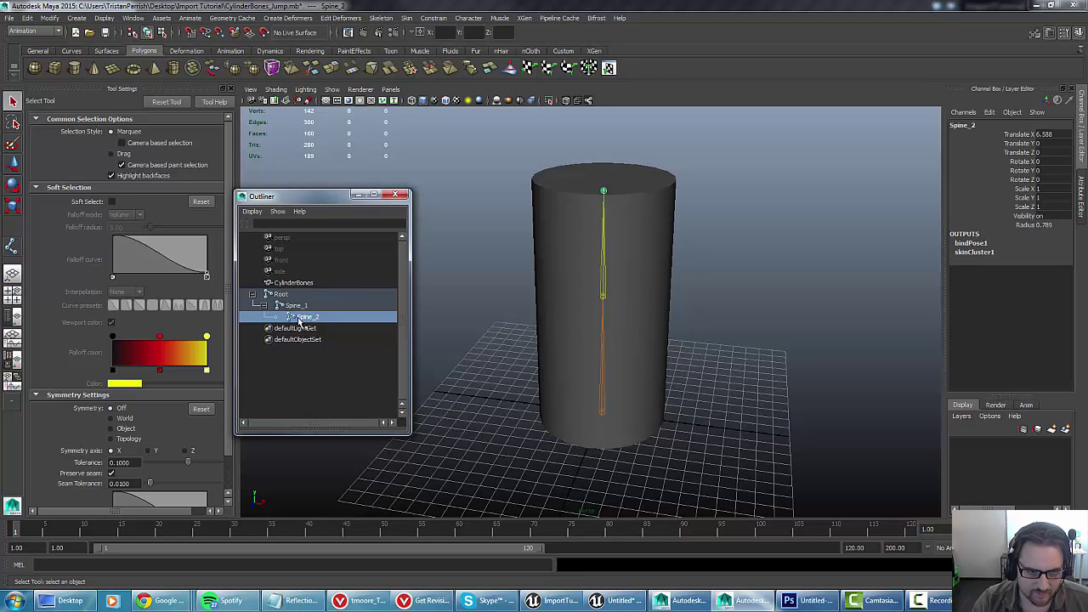
{"action": "left_click", "coordinate": [299, 306]}
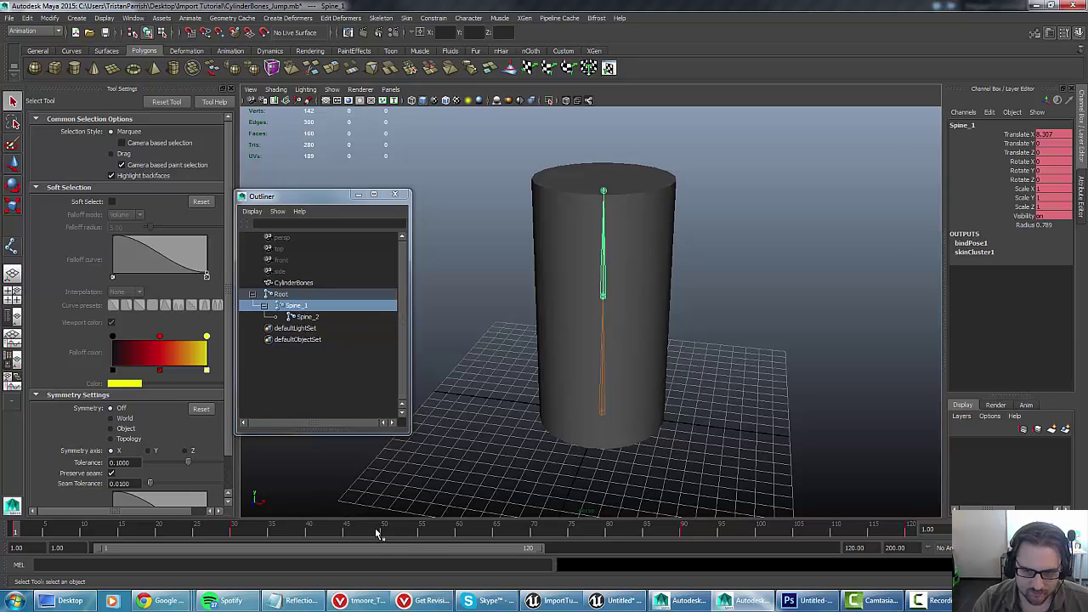
{"action": "double_click", "coordinate": [419, 532]}
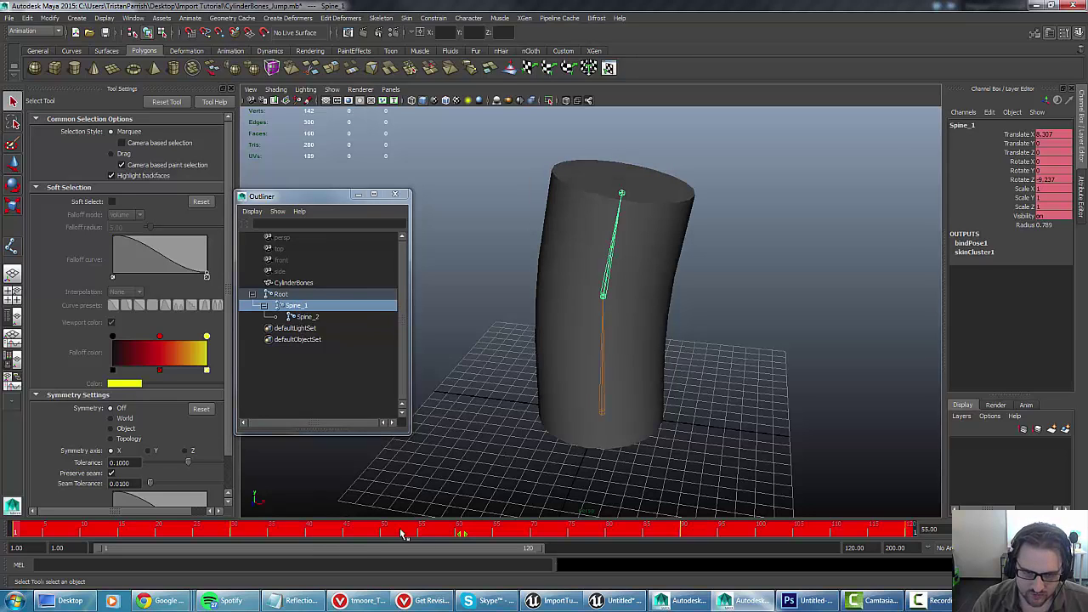
{"action": "key", "text": "Delete"}
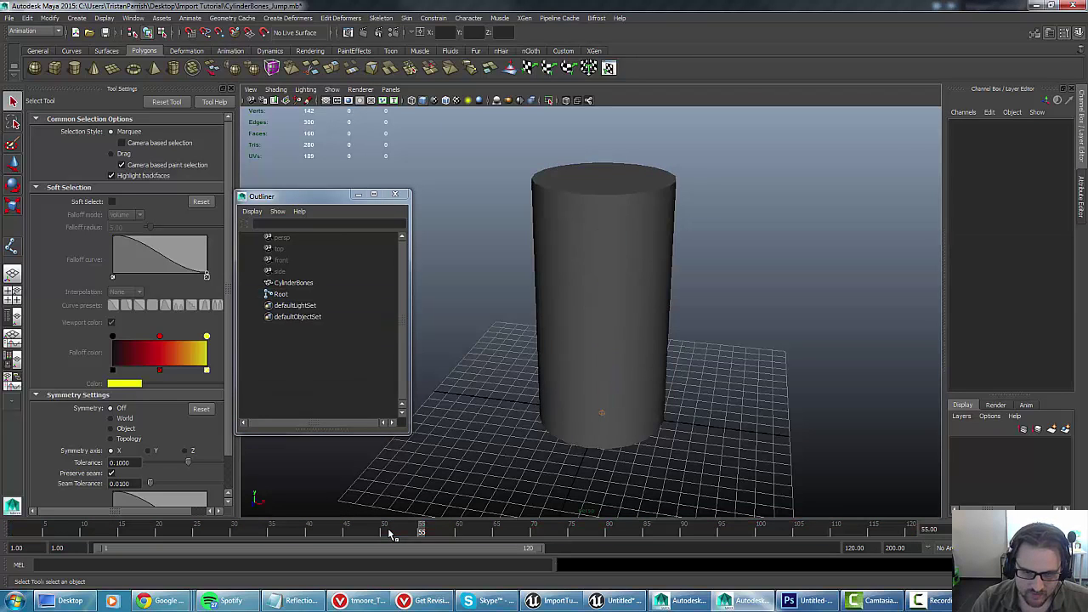
- Key the Root joint in its starting pose at frames 1 and 120
{"action": "left_click_drag", "start_coordinate": [420, 535], "coordinate": [3, 539]}
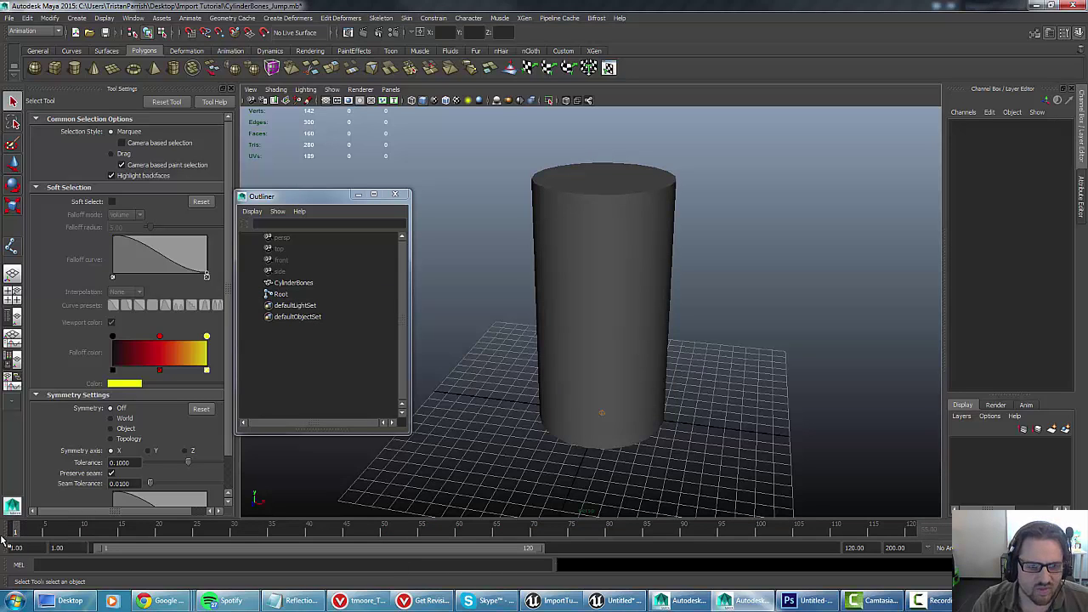
{"action": "left_click", "coordinate": [277, 294]}
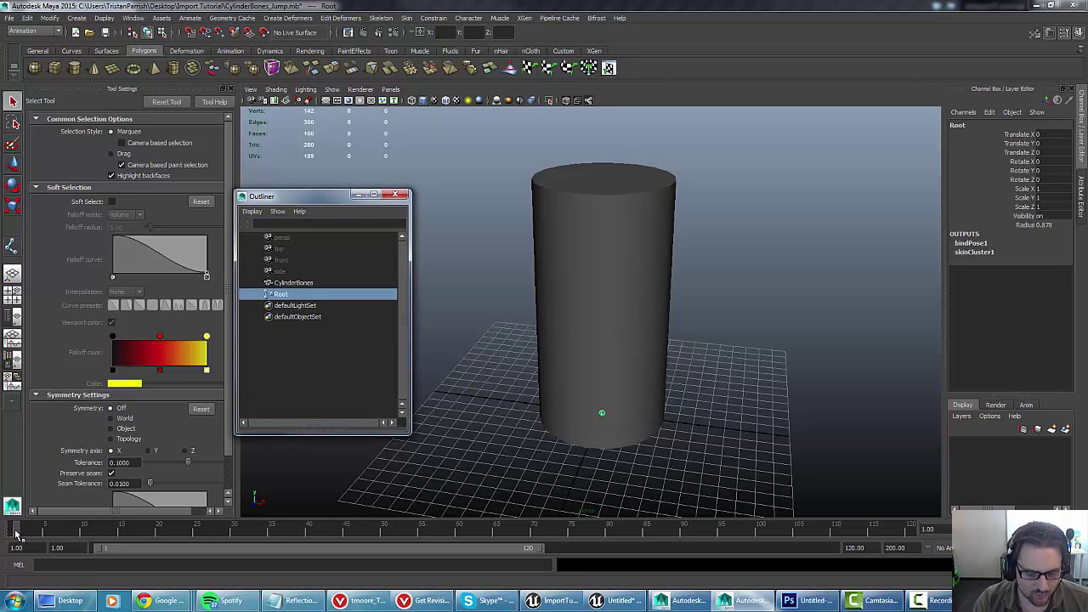
{"action": "key", "text": "s"}
- At frame 60, raise the Root joint about 12.9 units in Y and play back the jump
{"action": "mouse_move", "coordinate": [15, 534]}
{"action": "left_mouse_down"}
{"action": "mouse_move", "coordinate": [939, 540]}
{"action": "mouse_move", "coordinate": [436, 532]}
{"action": "mouse_move", "coordinate": [459, 532]}
{"action": "left_mouse_up"}
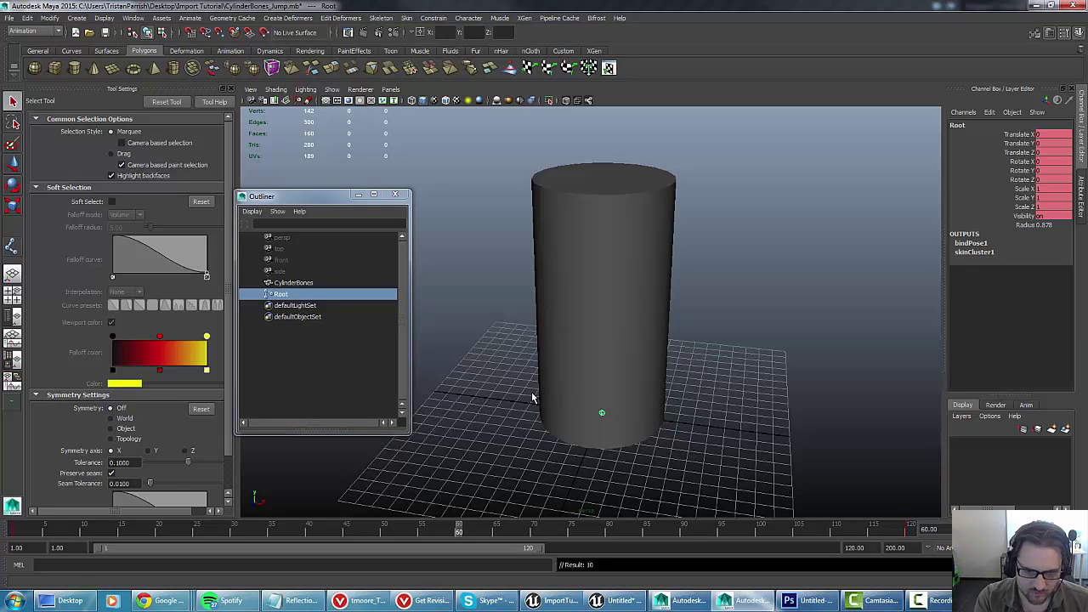
{"action": "key", "text": "w"}
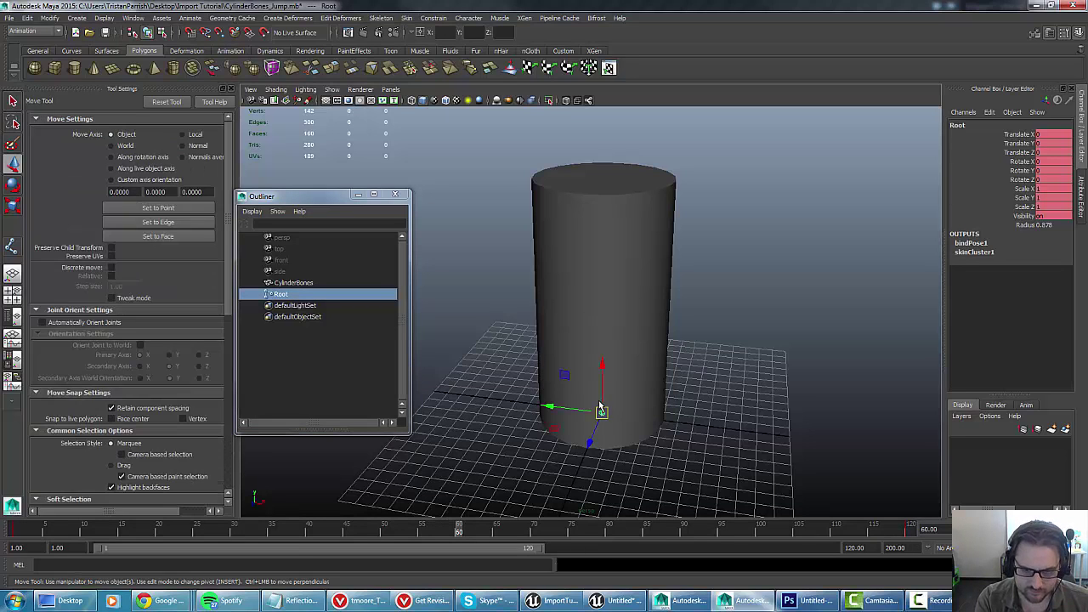
{"action": "left_click_drag", "start_coordinate": [616, 349], "coordinate": [565, 179]}
{"action": "scroll", "coordinate": [524, 293], "scroll_direction": "down", "scroll_amount": 5}
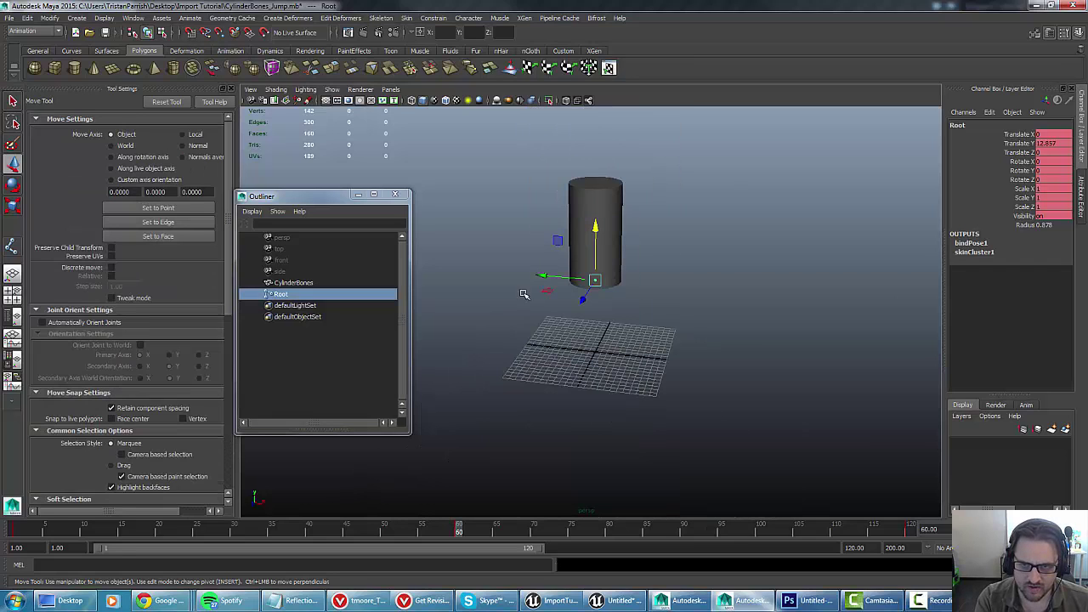
{"action": "left_click", "coordinate": [1001, 529]}
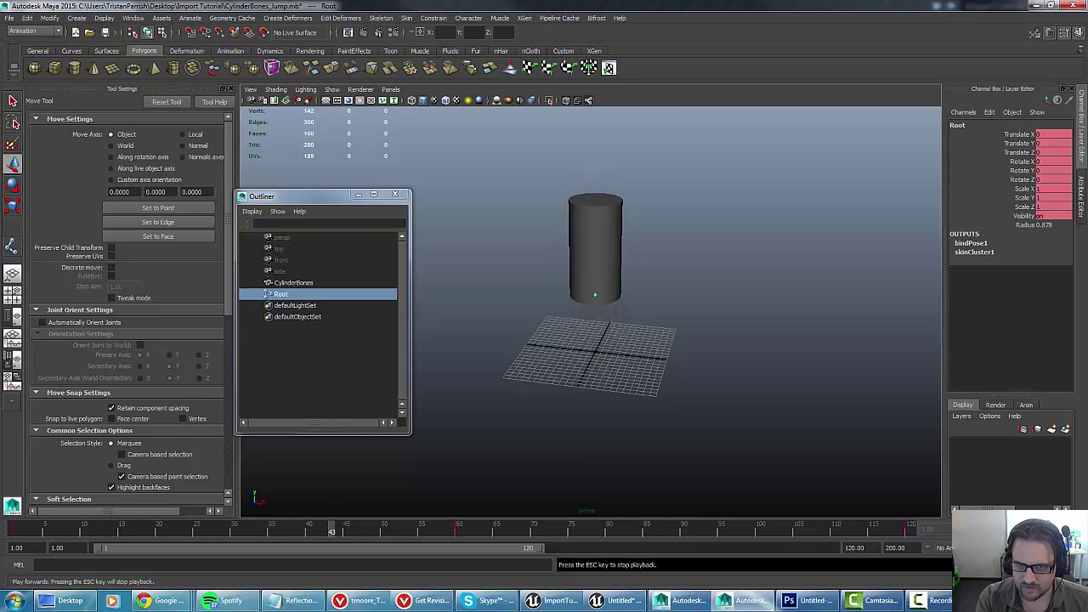
{"action": "key", "text": "Escape"}
- Copy the Root joint's key from frame 1 and paste it at frame 30
{"action": "mouse_move", "coordinate": [395, 533]}
{"action": "left_mouse_down"}
{"action": "mouse_move", "coordinate": [446, 538]}
{"action": "mouse_move", "coordinate": [15, 534]}
{"action": "left_mouse_up"}
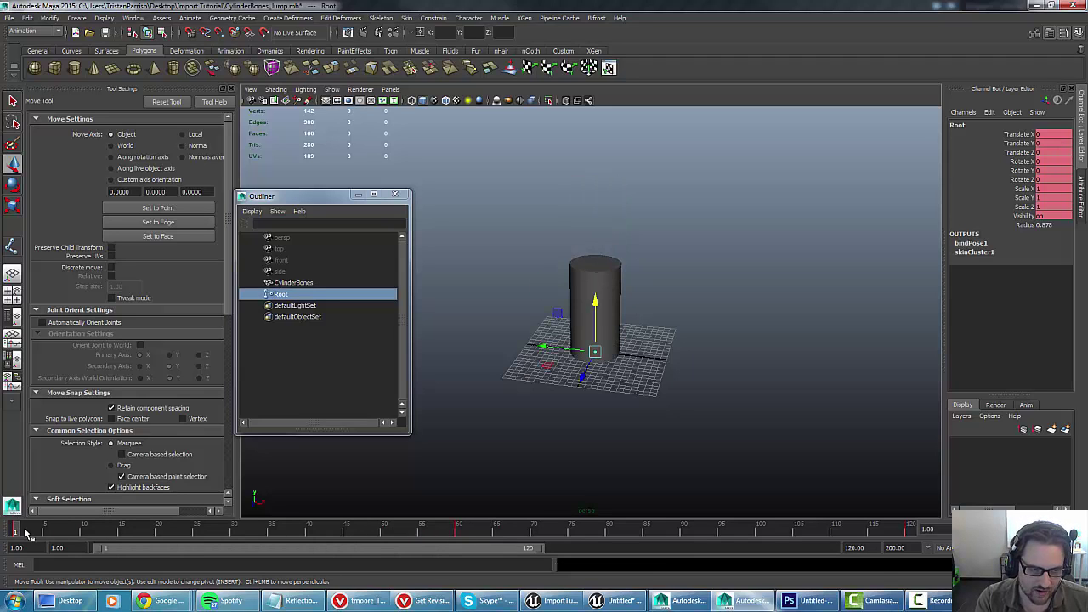
{"action": "right_click", "coordinate": [17, 534]}
{"action": "left_click", "coordinate": [38, 385]}
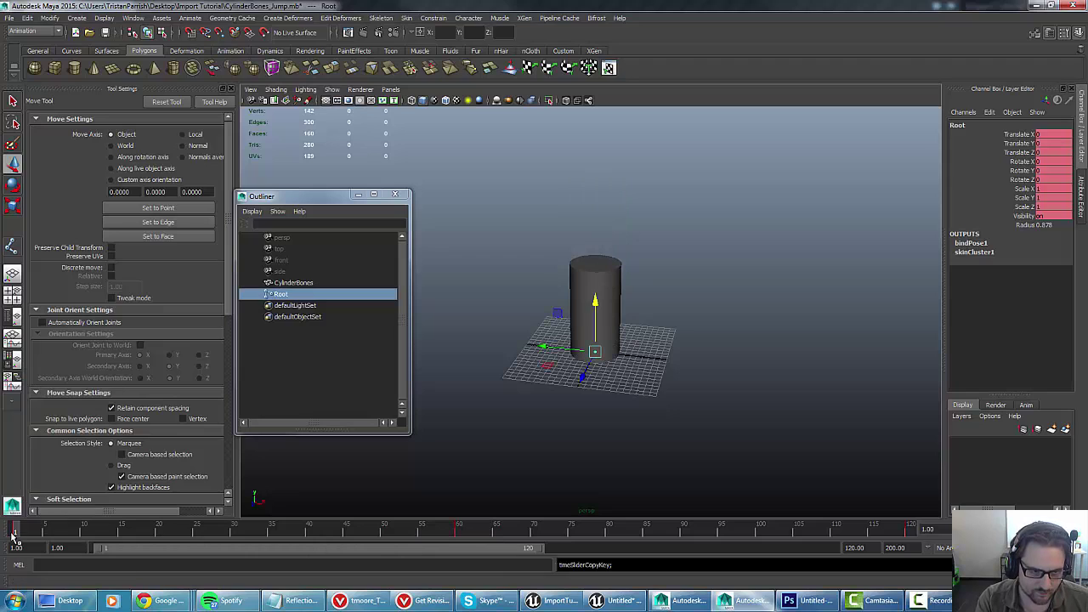
{"action": "mouse_move", "coordinate": [17, 533]}
{"action": "left_mouse_down"}
{"action": "mouse_move", "coordinate": [347, 532]}
{"action": "mouse_move", "coordinate": [236, 531]}
{"action": "left_mouse_up"}
{"action": "right_click", "coordinate": [234, 531]}
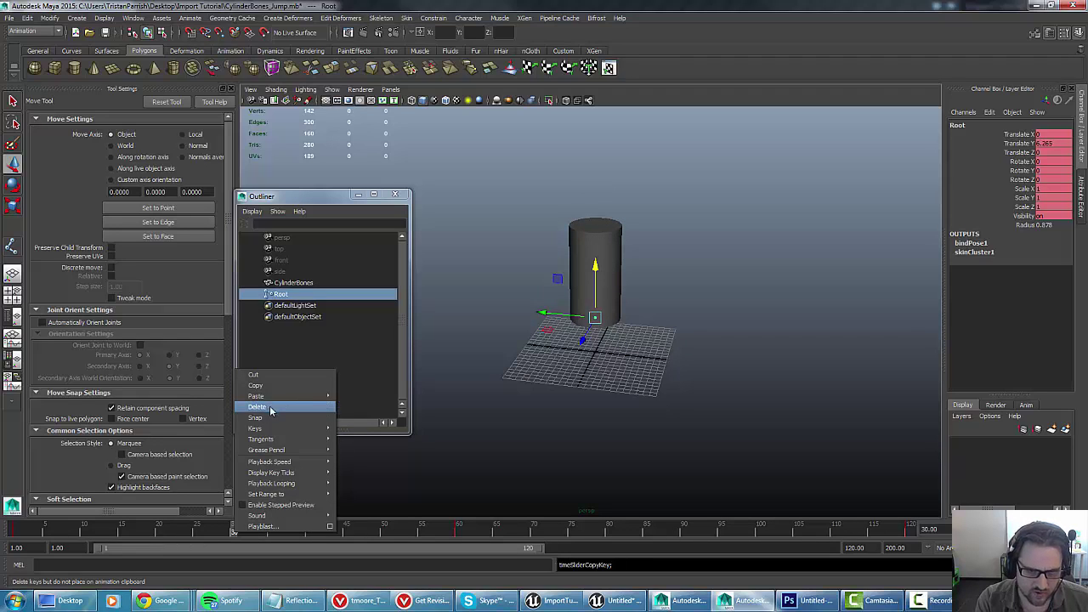
{"action": "mouse_move", "coordinate": [270, 396]}
{"action": "left_click", "coordinate": [374, 405]}
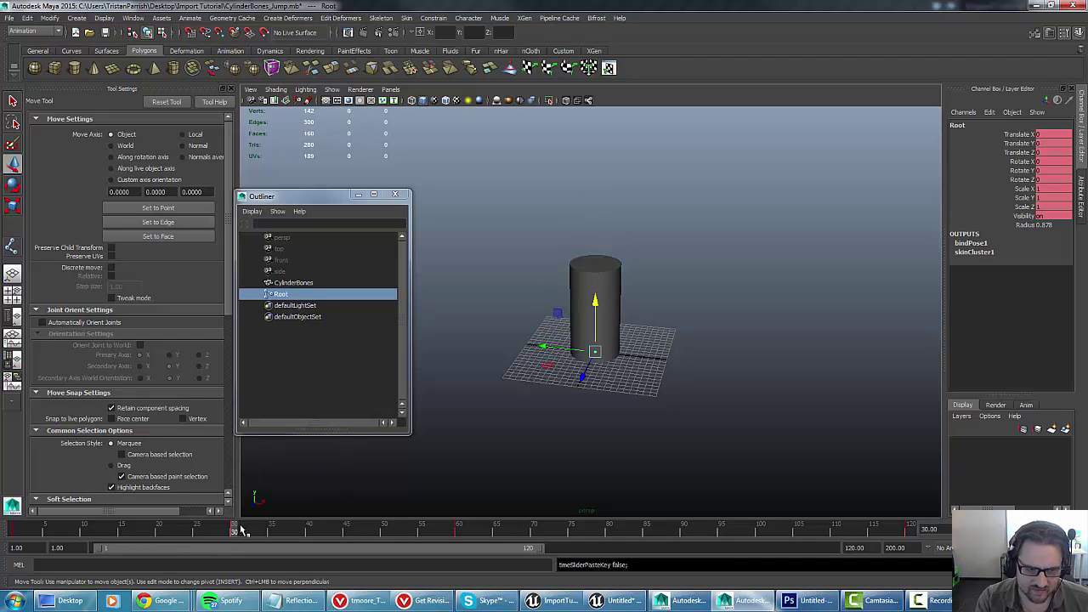
- Paste the copied Root joint starting-pose key at frame 90
{"action": "key", "text": "alt+v"}
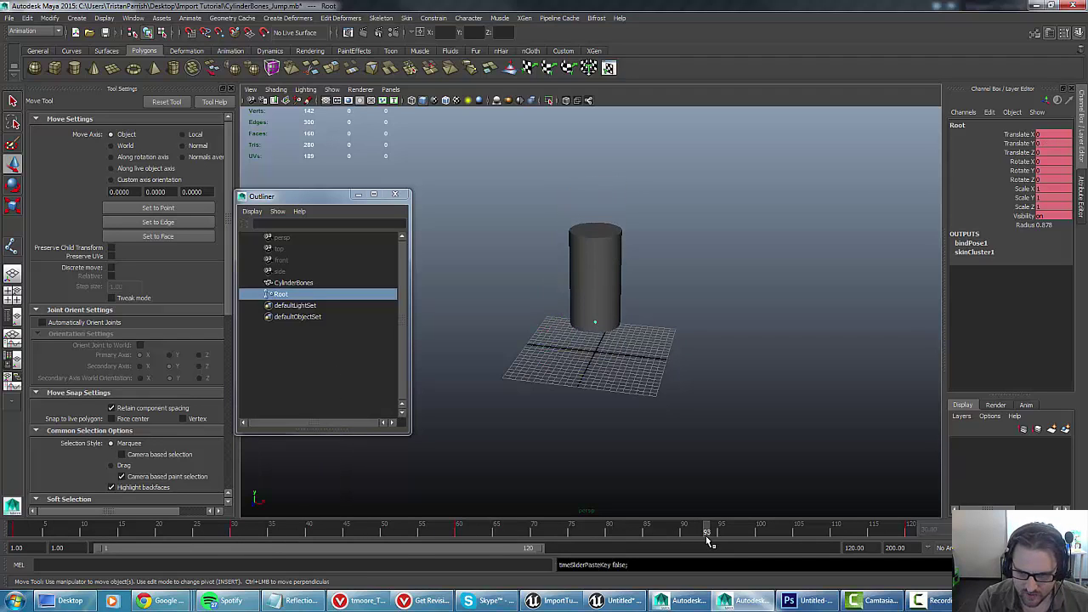
{"action": "left_click", "coordinate": [685, 531]}
{"action": "right_click", "coordinate": [685, 531]}
{"action": "mouse_move", "coordinate": [748, 393]}
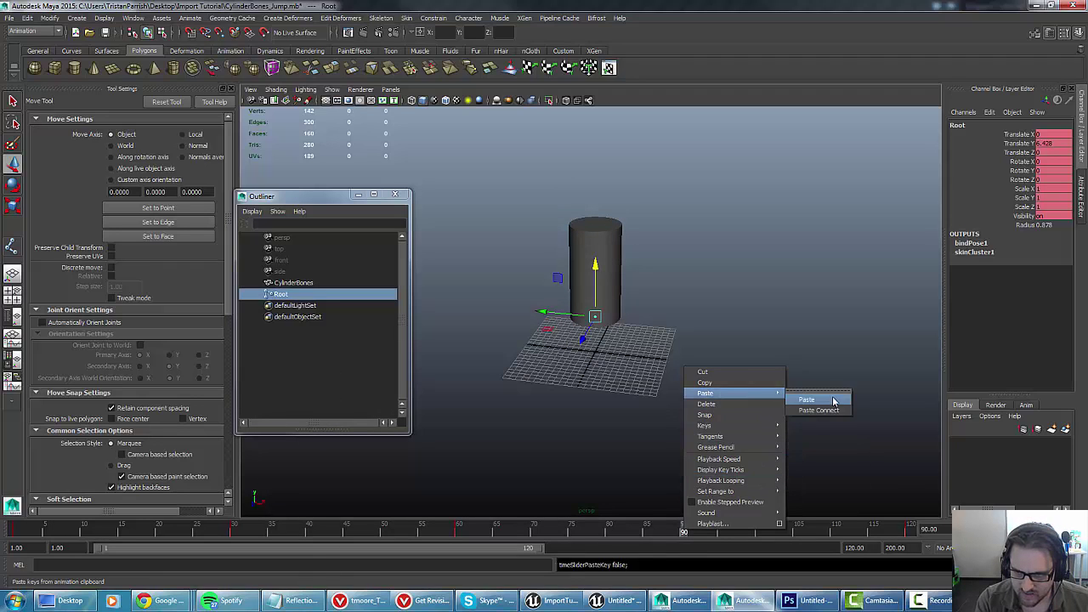
{"action": "left_click", "coordinate": [806, 400]}
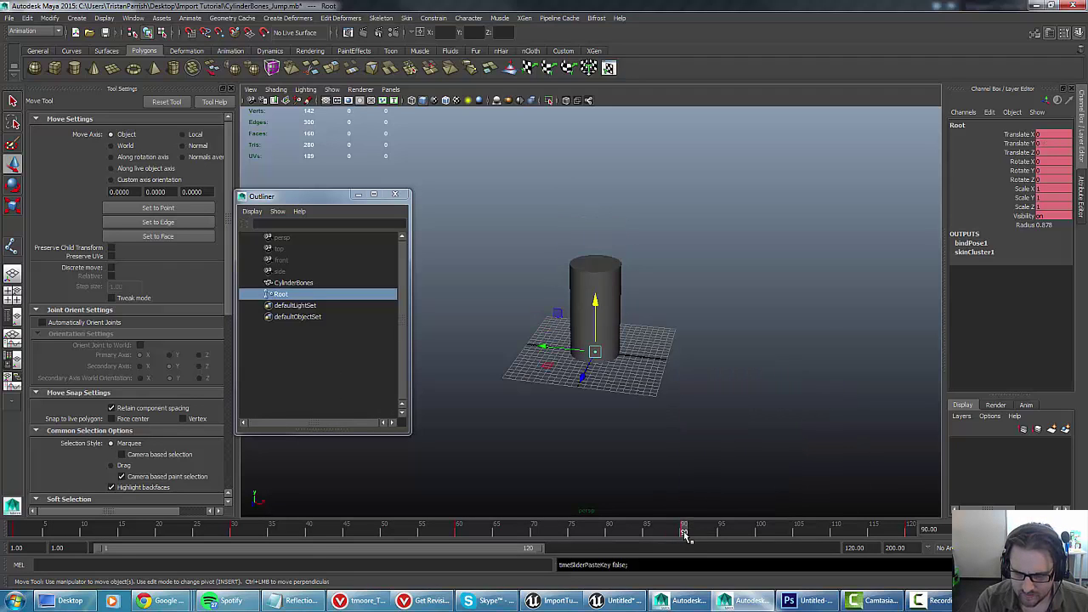
- Key the Root joint raised in Y by about 5.9 units at frame 105 and about 6.3 units at frame 15
{"action": "left_click_drag", "start_coordinate": [685, 533], "coordinate": [797, 533]}
{"action": "left_click_drag", "start_coordinate": [595, 299], "coordinate": [595, 267]}
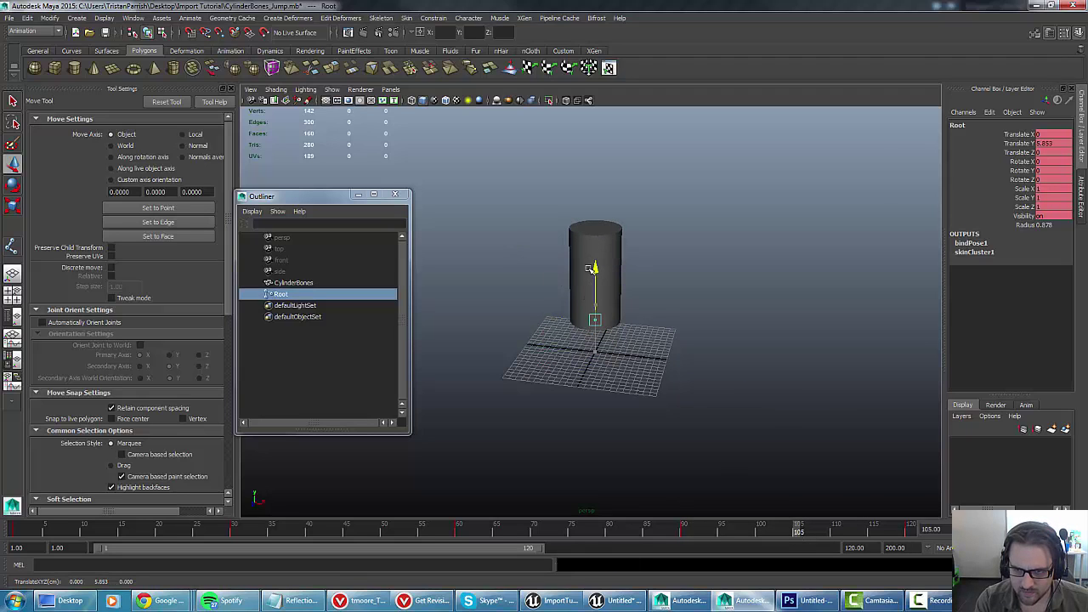
{"action": "left_click", "coordinate": [804, 533]}
{"action": "left_click_drag", "start_coordinate": [702, 534], "coordinate": [122, 534]}
{"action": "left_click_drag", "start_coordinate": [605, 304], "coordinate": [606, 271]}
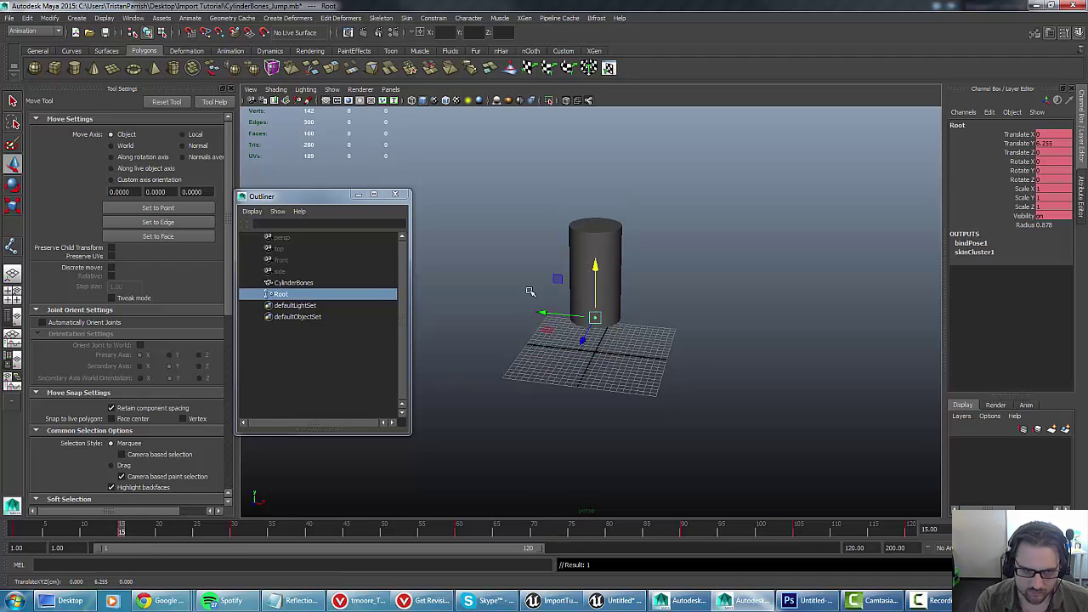
- Play back the jump animation from frame 1 and return to frame 1
{"action": "left_click_drag", "start_coordinate": [122, 534], "coordinate": [4, 539]}
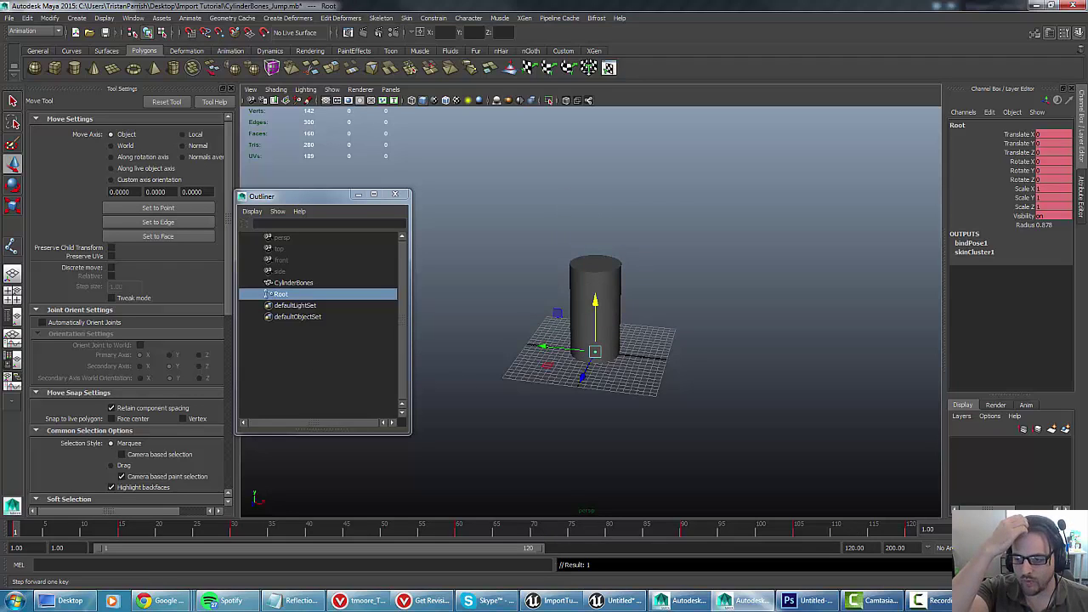
{"action": "left_click", "coordinate": [1012, 528]}
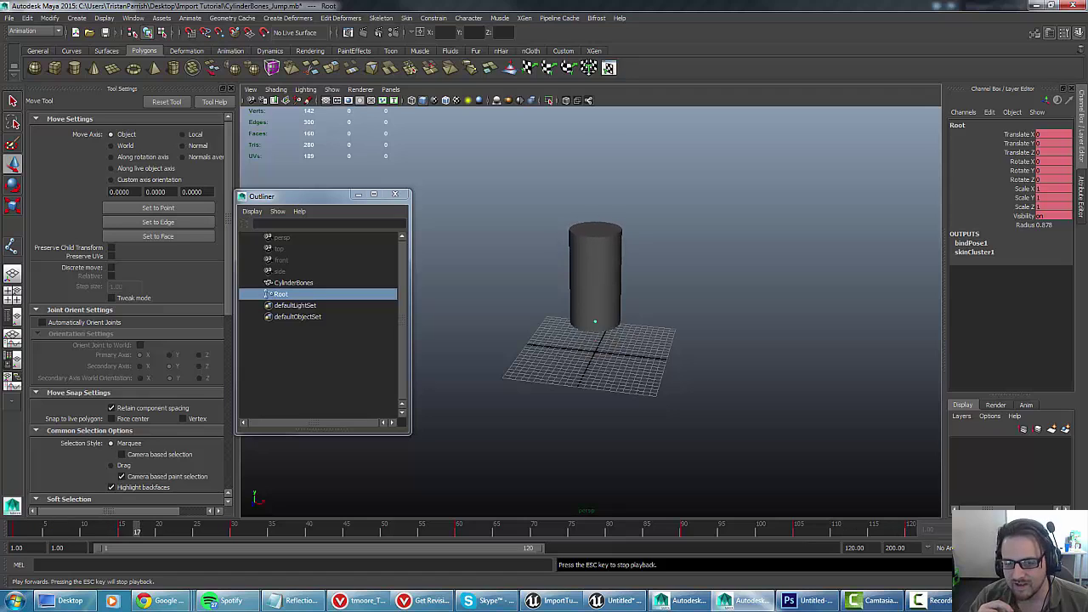
{"action": "key", "text": "Escape"}
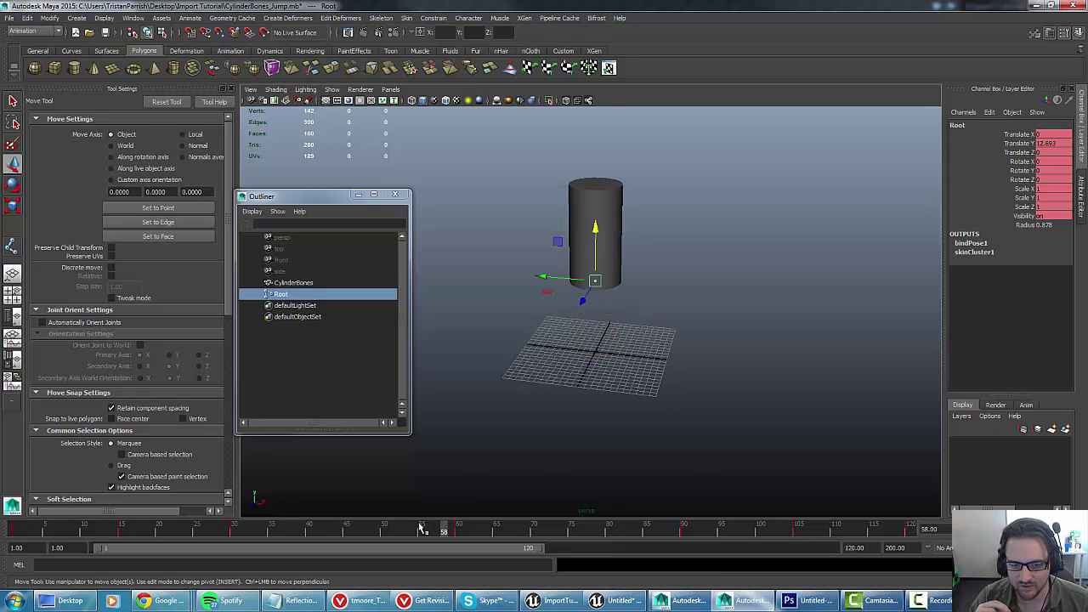
{"action": "mouse_move", "coordinate": [444, 531]}
{"action": "left_mouse_down"}
{"action": "mouse_move", "coordinate": [189, 530]}
{"action": "mouse_move", "coordinate": [755, 530]}
{"action": "mouse_move", "coordinate": [39, 521]}
{"action": "mouse_move", "coordinate": [8, 507]}
{"action": "left_mouse_up"}
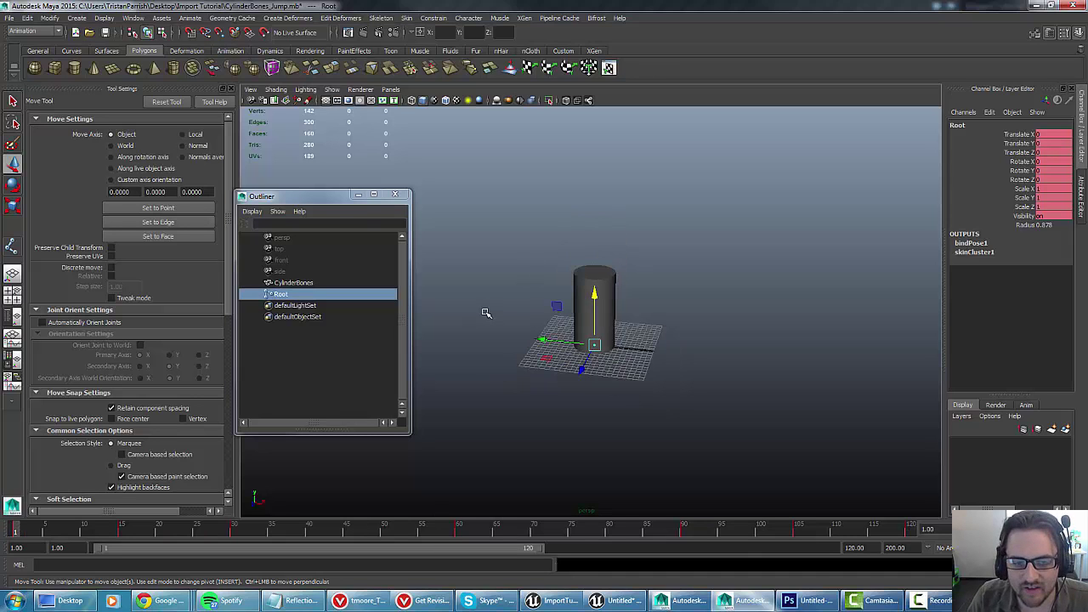
- Select CylinderBones and Root, and export the whole scene as the FBX file CylinderBones_Jump.fbx in the Import Tutorial folder
{"action": "right_click_drag", "start_coordinate": [485, 311], "coordinate": [546, 267], "text": "alt"}
{"action": "left_click_drag", "start_coordinate": [547, 268], "coordinate": [561, 251], "text": "alt"}
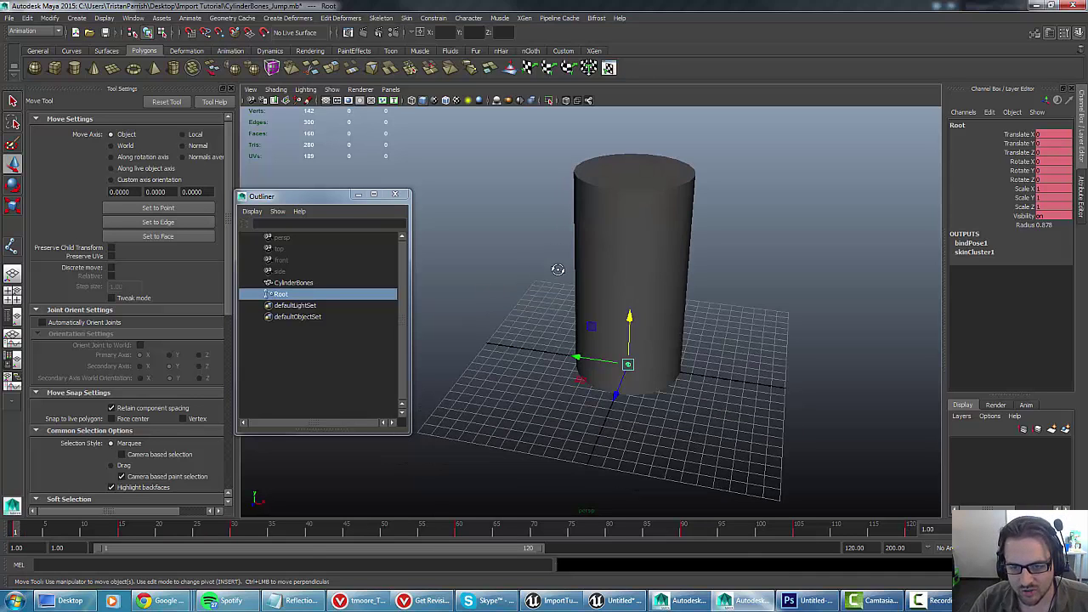
{"action": "left_click", "coordinate": [340, 282]}
{"action": "left_click", "coordinate": [287, 294]}
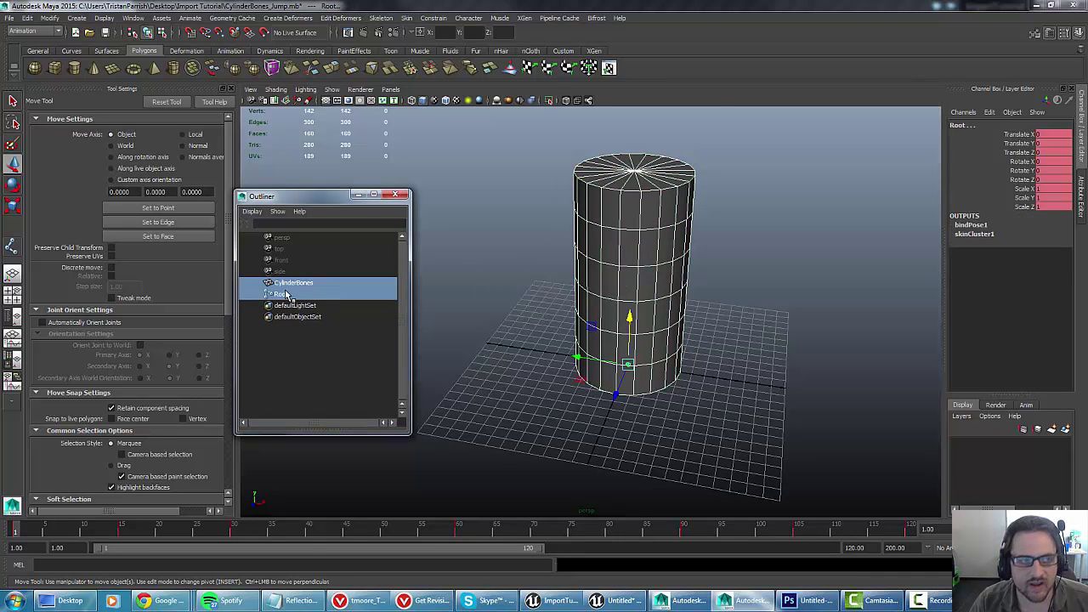
{"action": "left_click", "coordinate": [10, 18]}
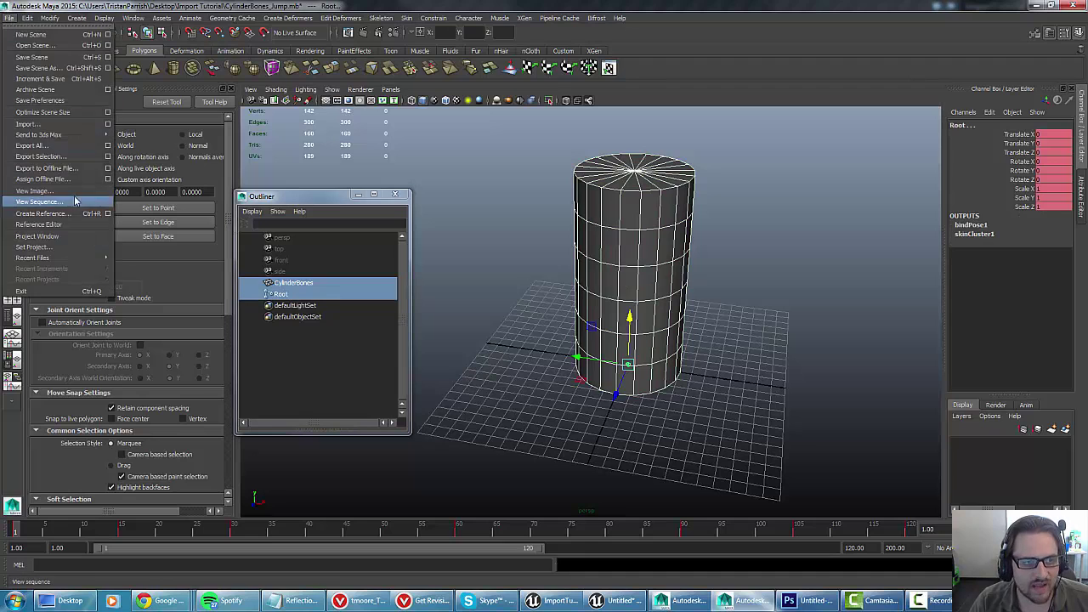
{"action": "left_click", "coordinate": [34, 146]}
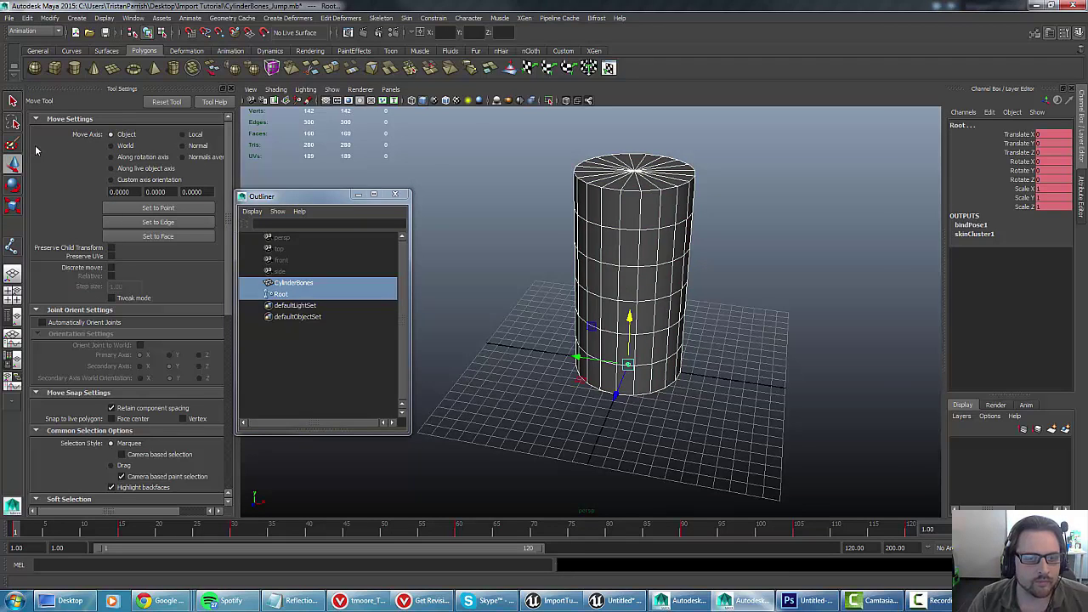
{"action": "left_click", "coordinate": [228, 158]}
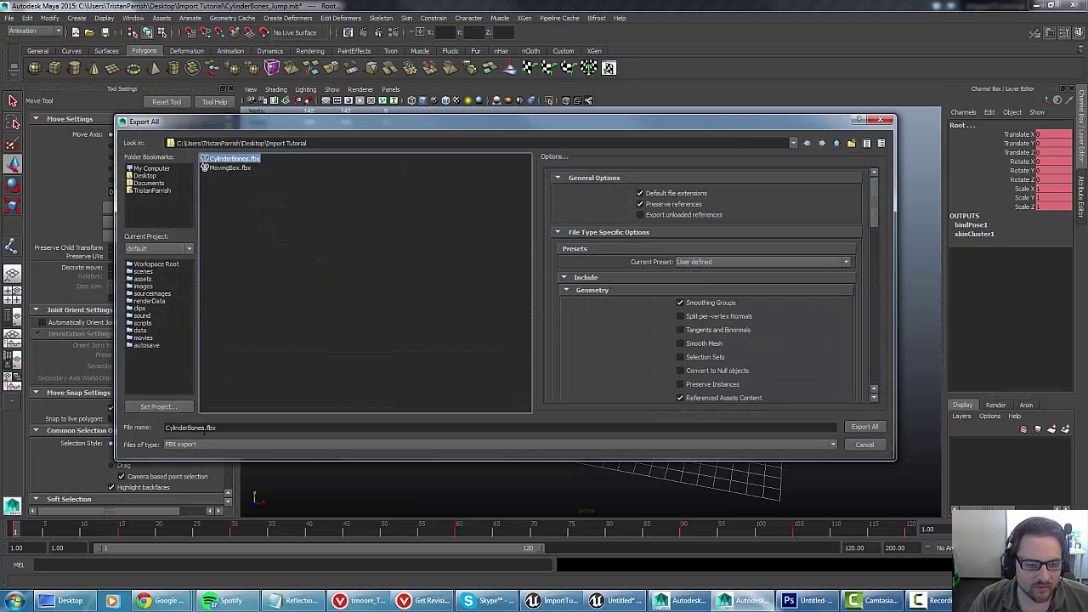
{"action": "left_click", "coordinate": [203, 428]}
{"action": "type", "text": "_Jump"}
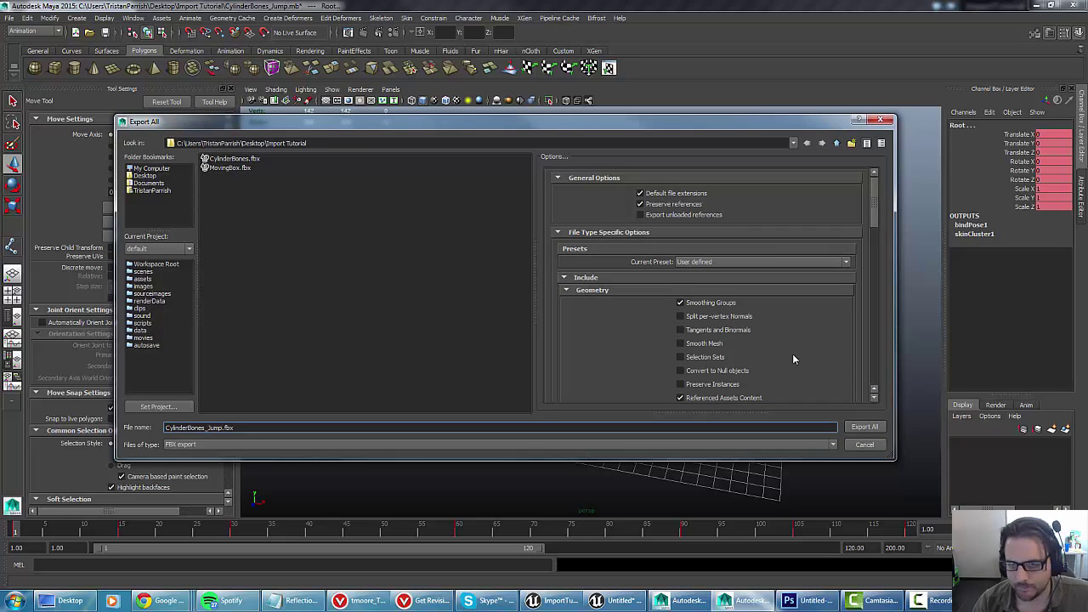
{"action": "scroll", "coordinate": [793, 359], "scroll_direction": "down", "scroll_amount": 10}
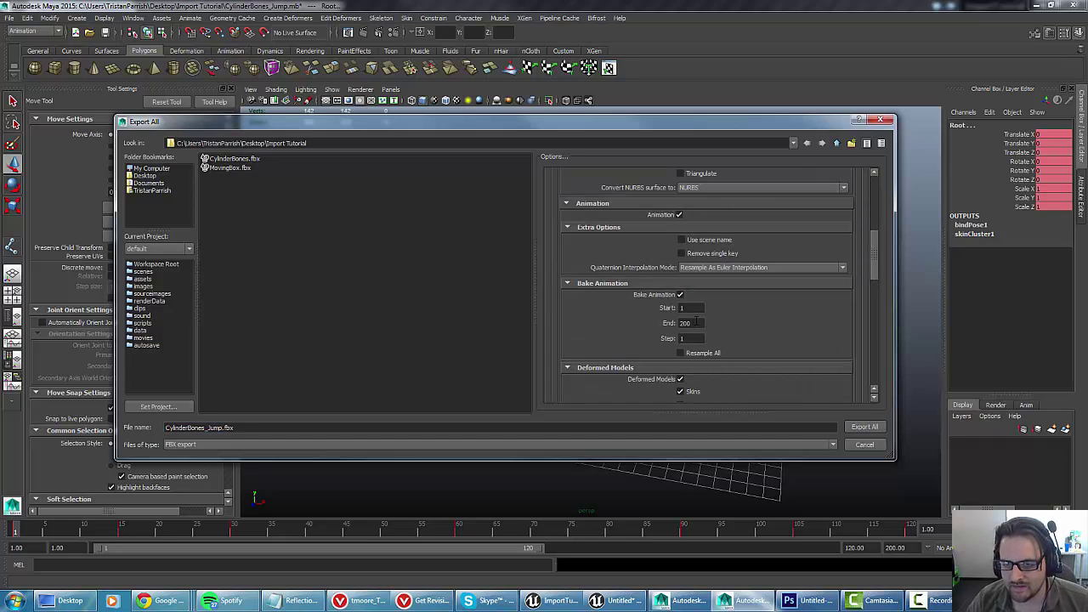
{"action": "left_click", "coordinate": [849, 432]}
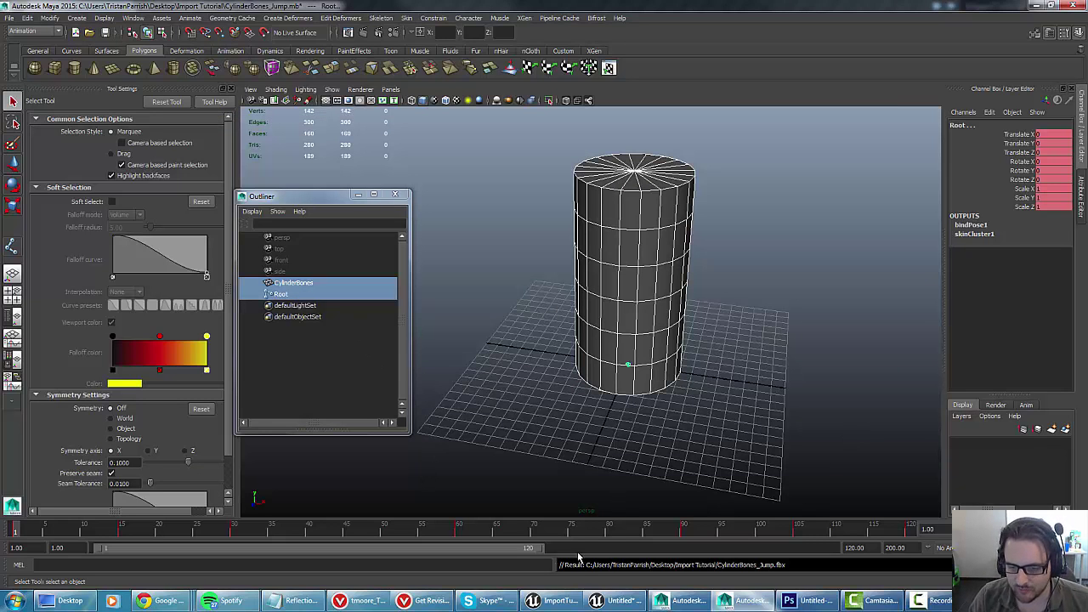
- Switch to Unreal Editor and choose CylinderBones_Jump.fbx for import into the CylinderBones content folder
{"action": "left_click", "coordinate": [556, 600]}
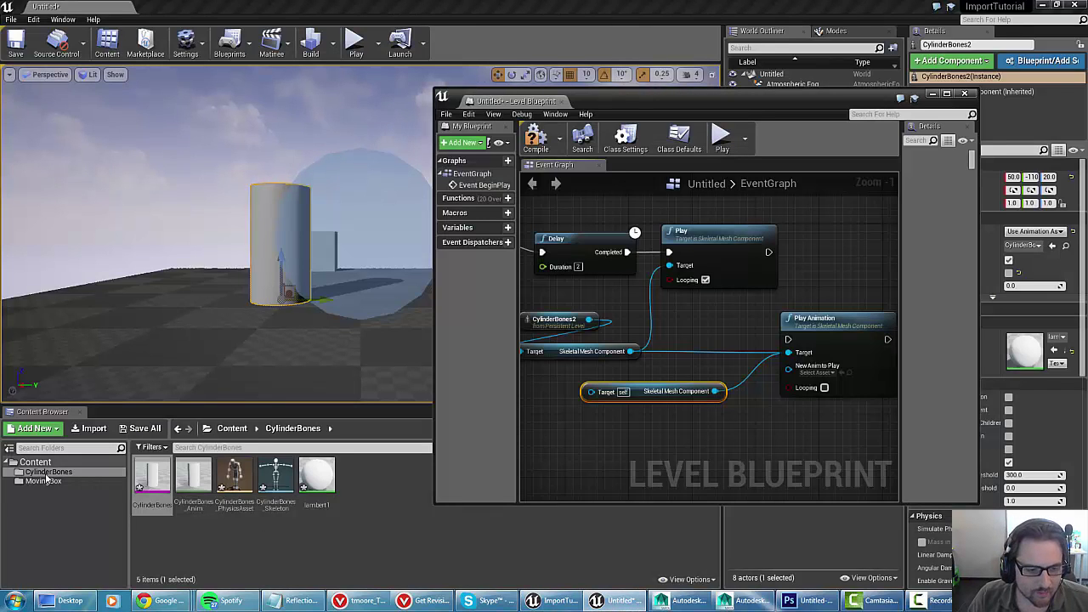
{"action": "left_click", "coordinate": [93, 428]}
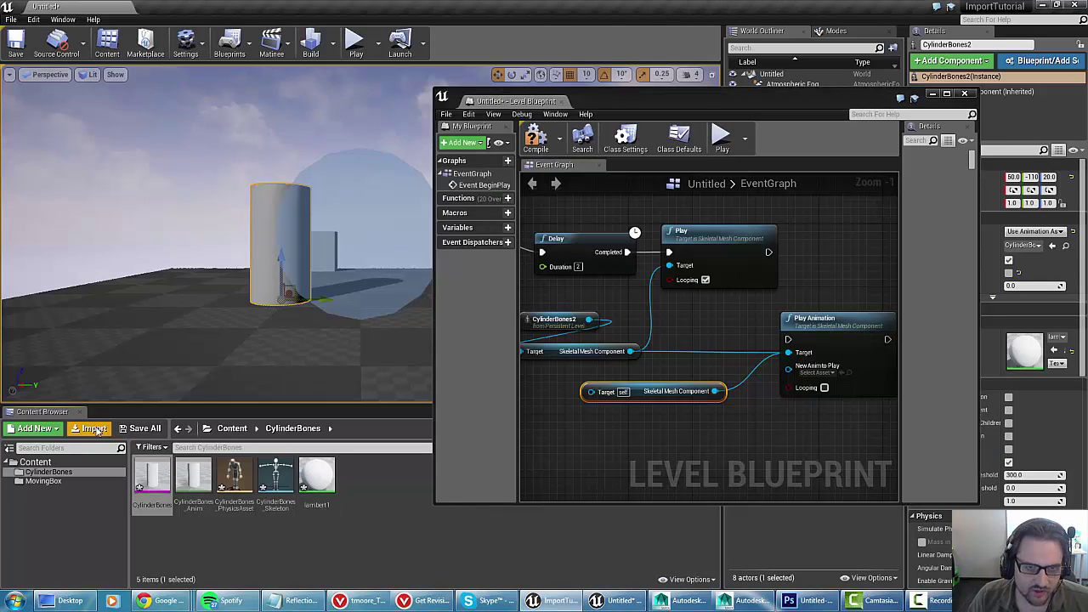
{"action": "double_click", "coordinate": [151, 90]}
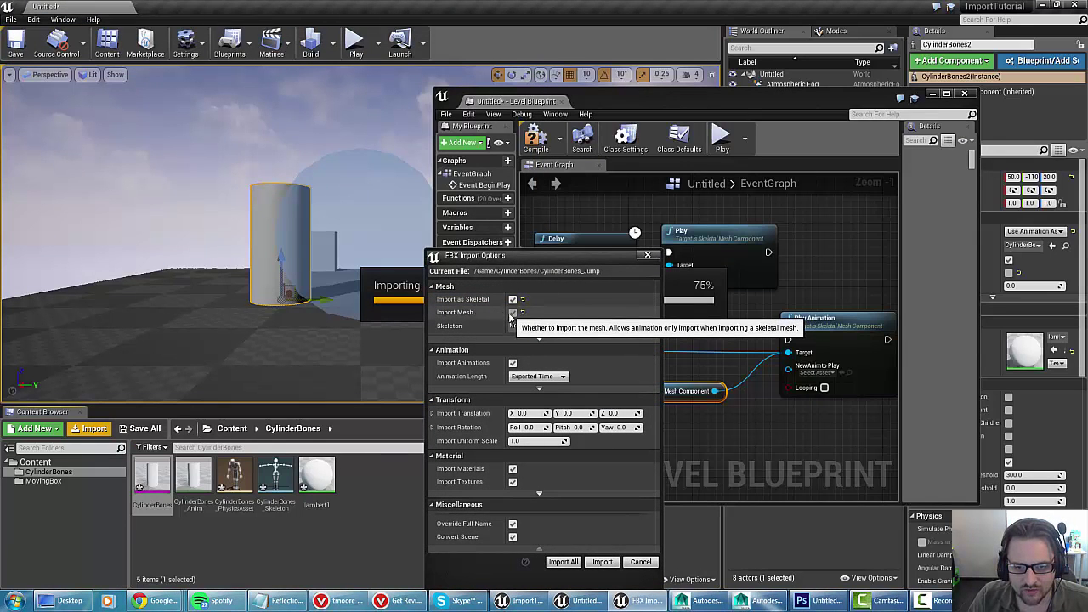
- Exclude the mesh, assign CylinderBones_Skeleton as the skeleton, and import the jump animation
{"action": "left_click", "coordinate": [513, 313]}
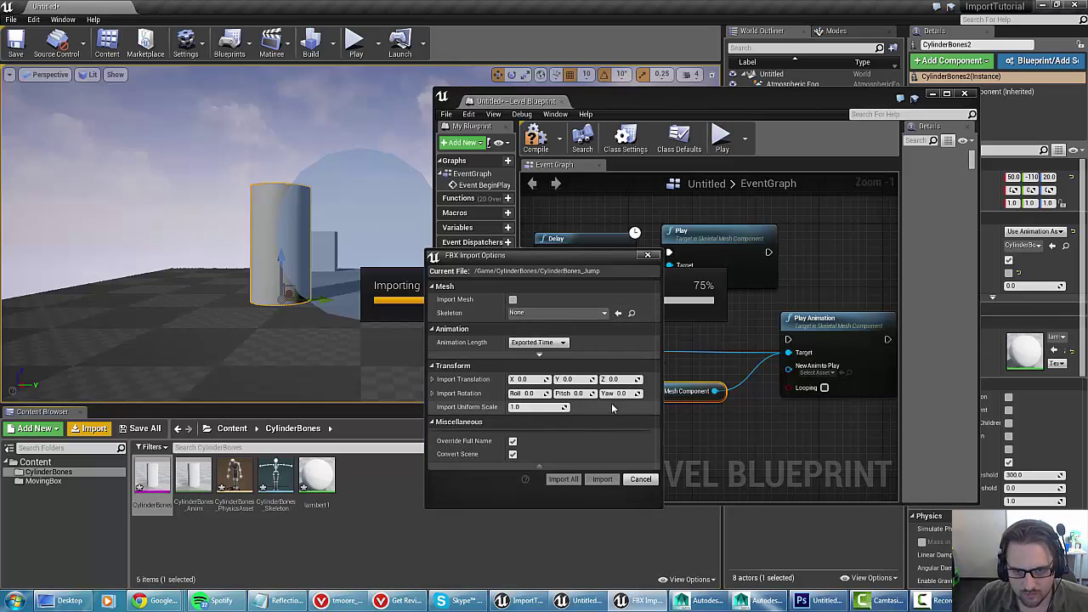
{"action": "left_click", "coordinate": [540, 354]}
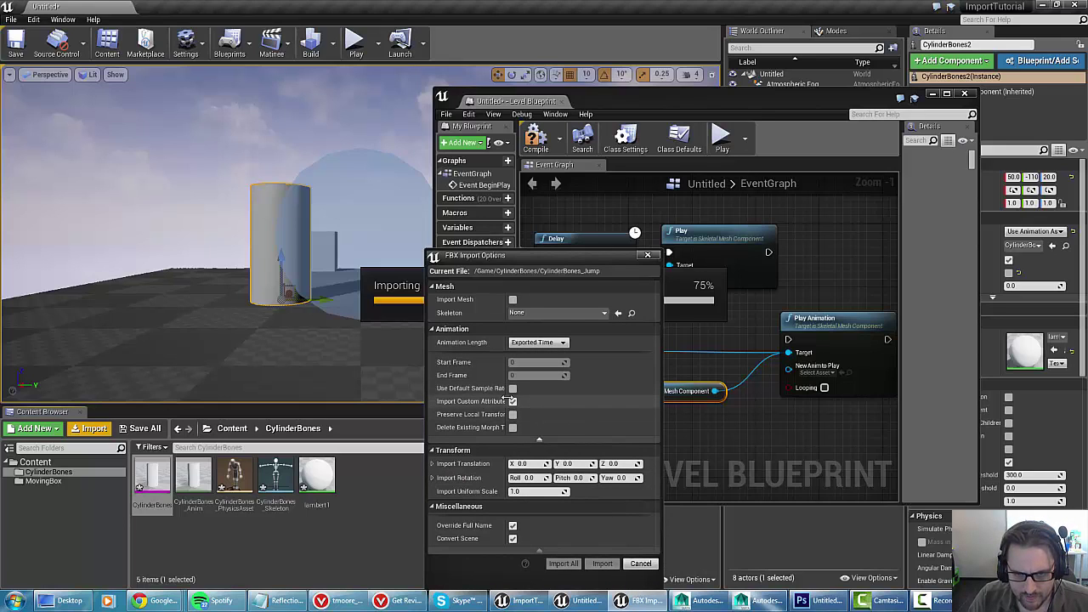
{"action": "left_click_drag", "start_coordinate": [507, 399], "coordinate": [547, 397]}
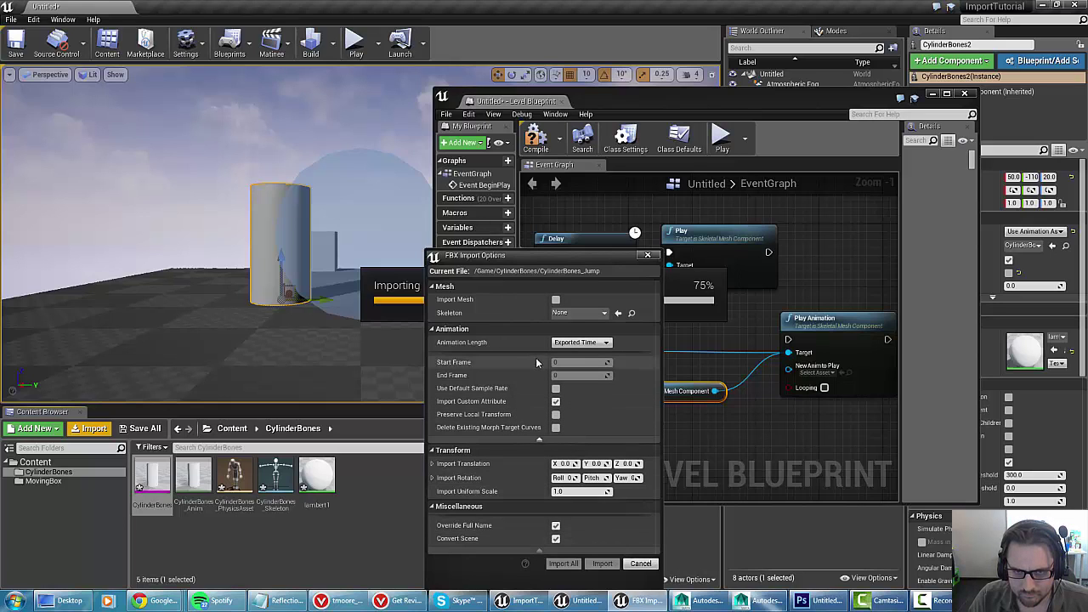
{"action": "left_click", "coordinate": [604, 314]}
{"action": "left_click", "coordinate": [606, 315]}
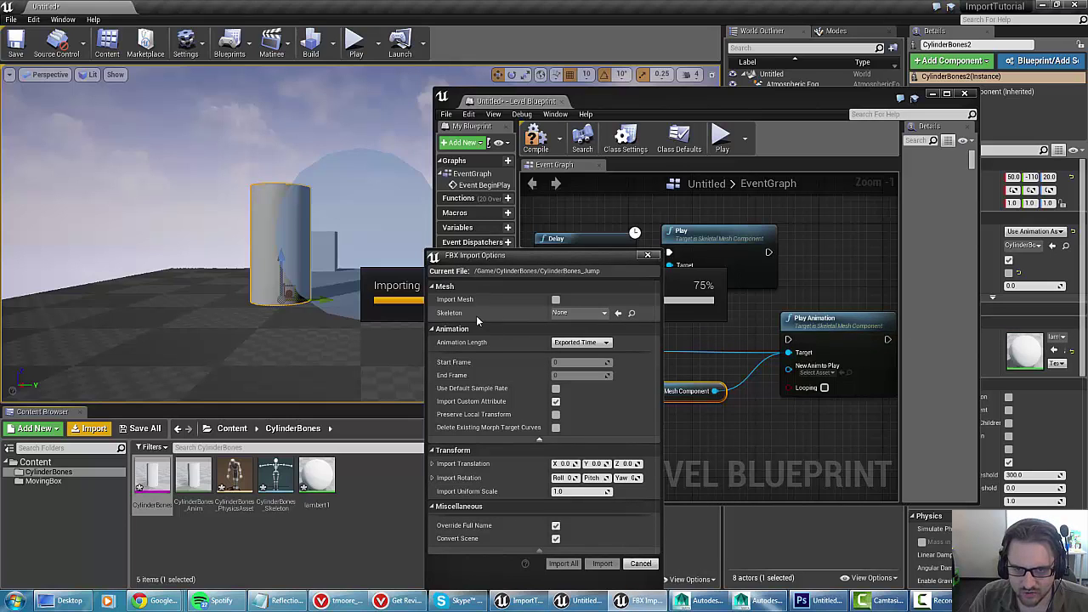
{"action": "left_click", "coordinate": [606, 315]}
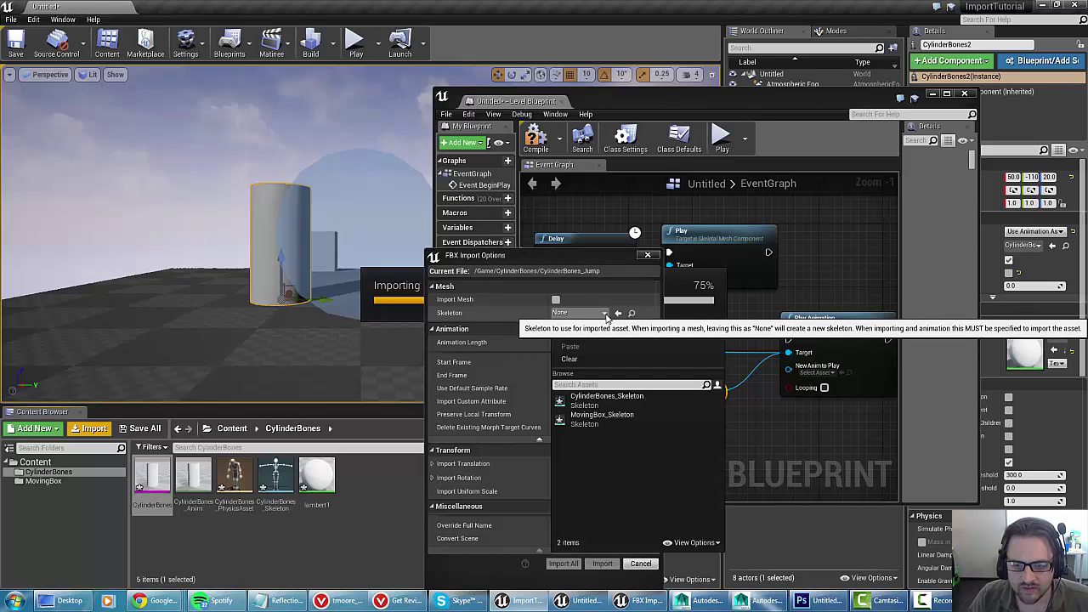
{"action": "left_click", "coordinate": [585, 401]}
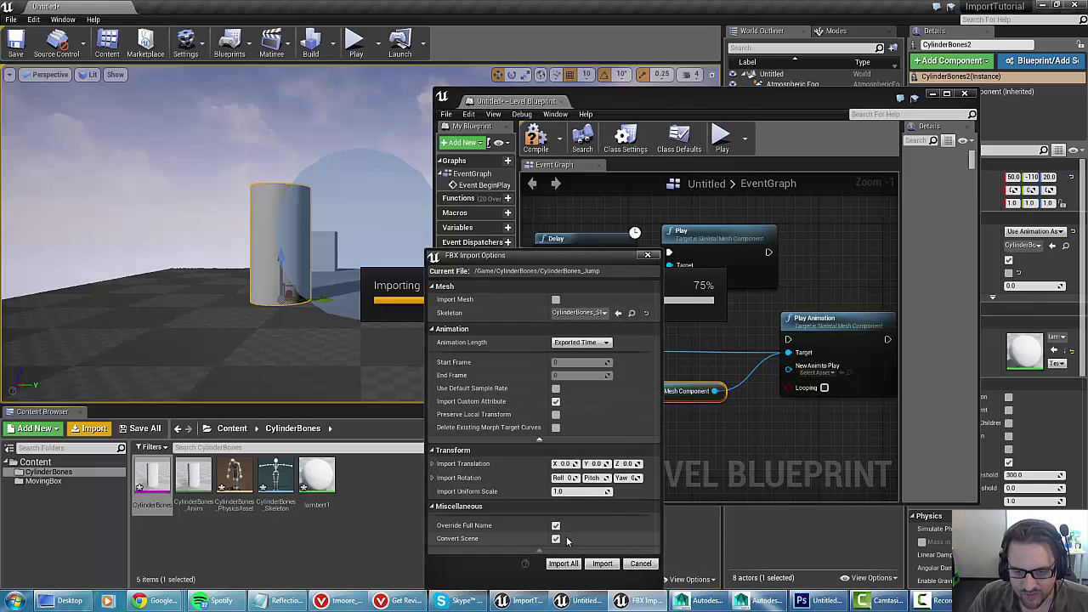
{"action": "left_click", "coordinate": [601, 565]}
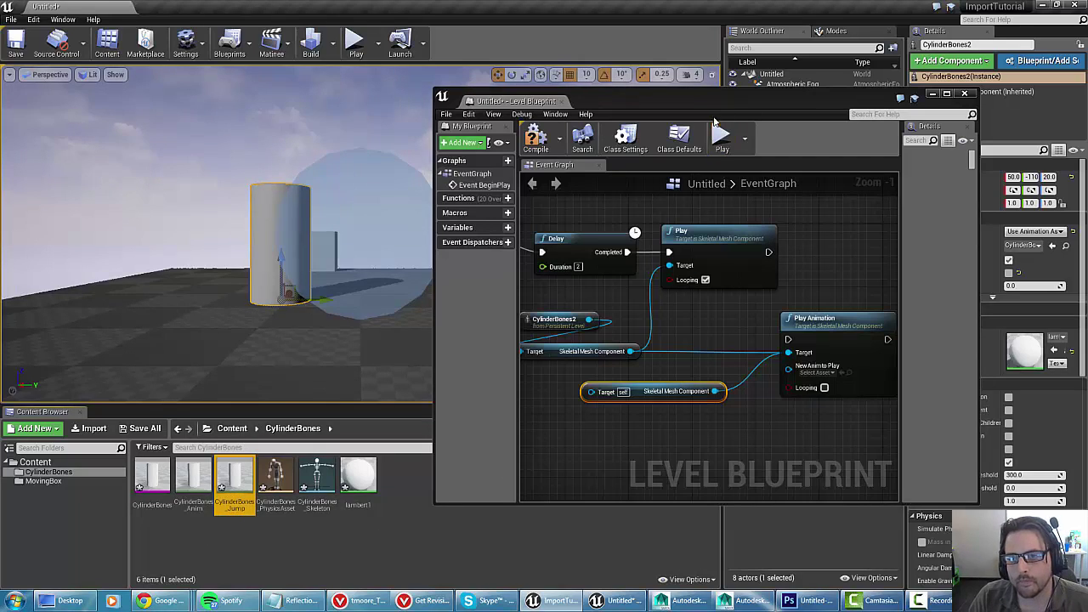
- Replace the Play node in the Level Blueprint with the Play Animation node, wiring Delay's Completed output to its execution input
{"action": "left_click_drag", "start_coordinate": [714, 120], "coordinate": [656, 92]}
{"action": "right_click_drag", "start_coordinate": [667, 185], "coordinate": [682, 218]}
{"action": "left_click", "coordinate": [677, 249]}
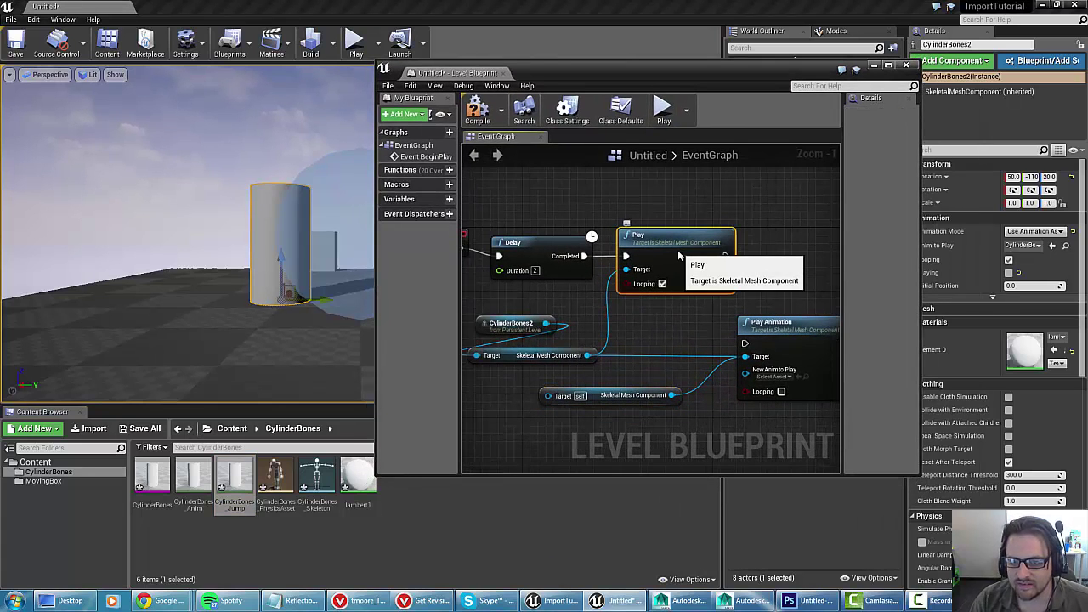
{"action": "key", "text": "Delete"}
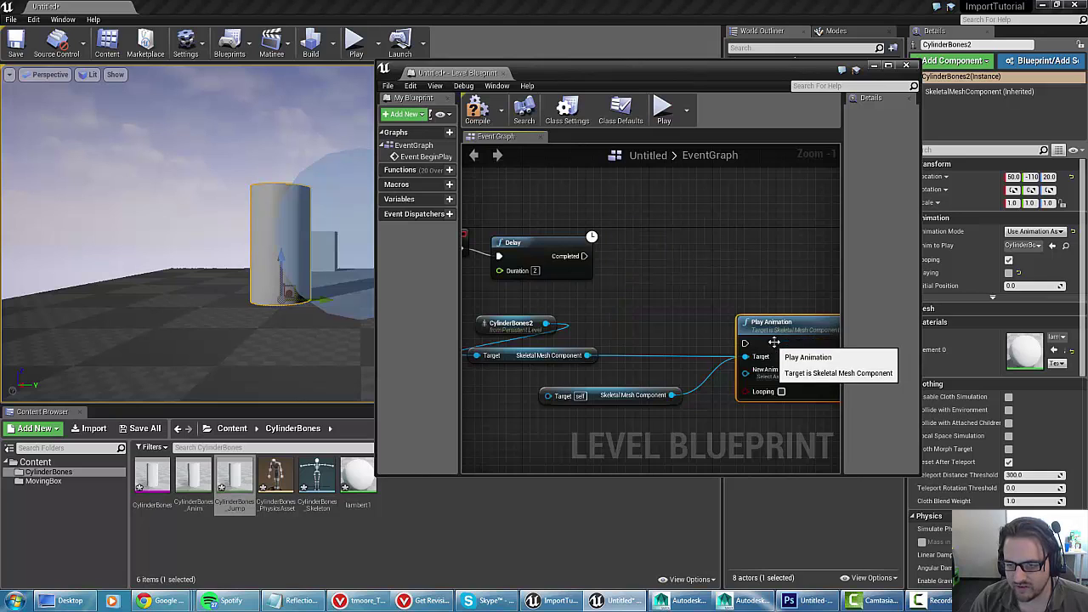
{"action": "left_click_drag", "start_coordinate": [769, 330], "coordinate": [665, 243]}
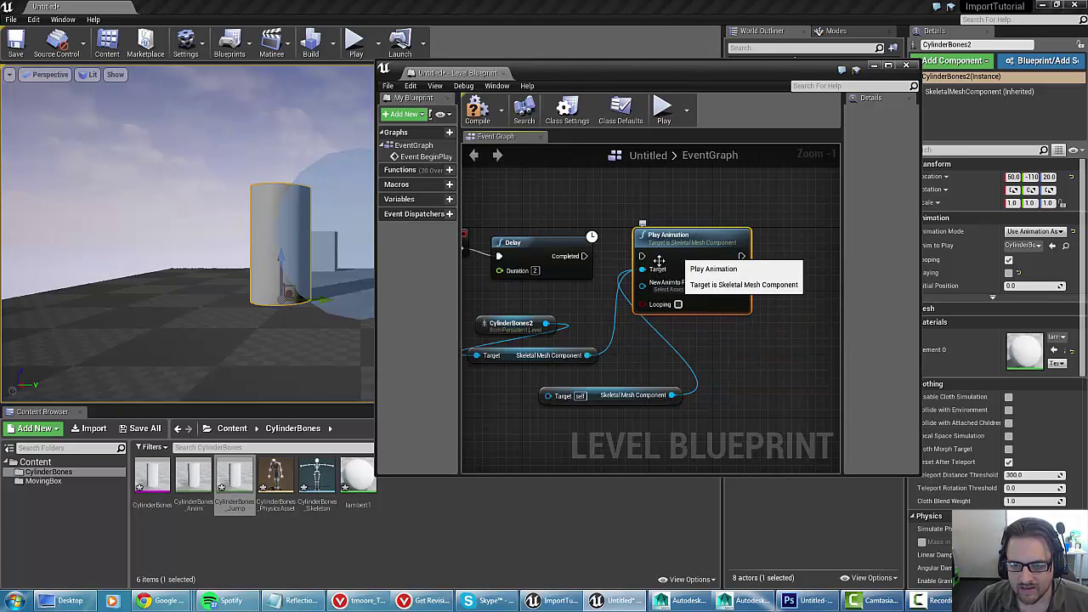
{"action": "left_click_drag", "start_coordinate": [583, 256], "coordinate": [641, 256]}
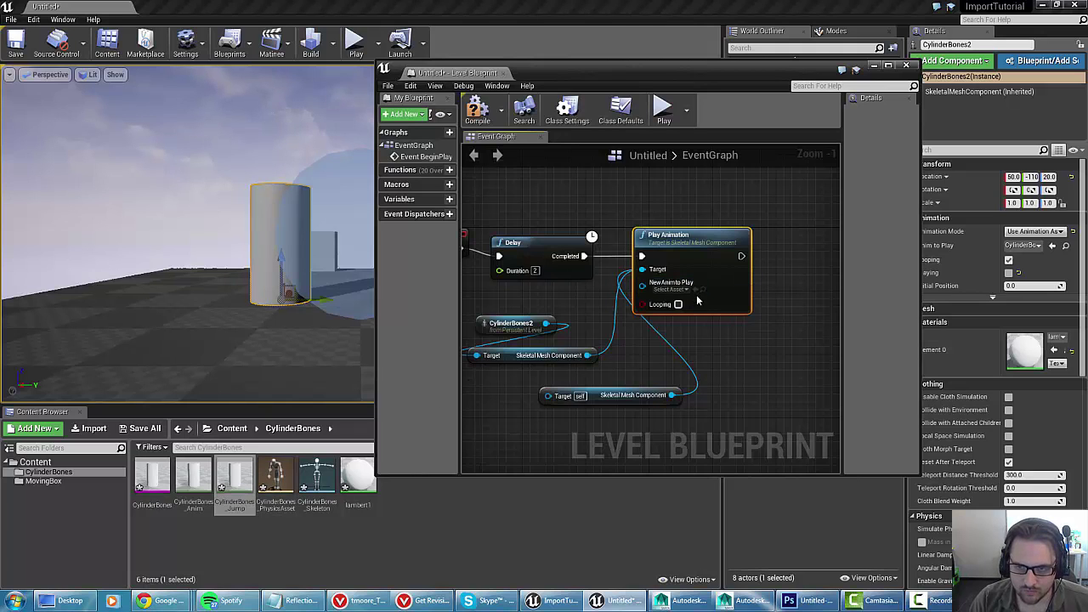
- Assign CylinderBones_Jump as the Play Animation node's New Anim to Play
{"action": "left_click", "coordinate": [272, 459]}
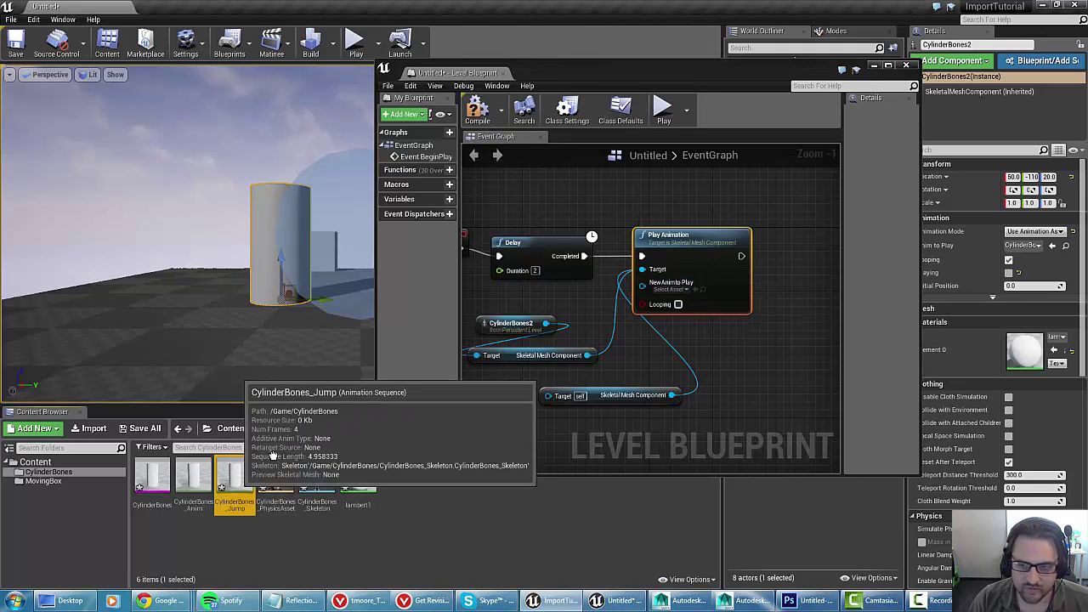
{"action": "left_click_drag", "start_coordinate": [272, 459], "coordinate": [708, 299]}
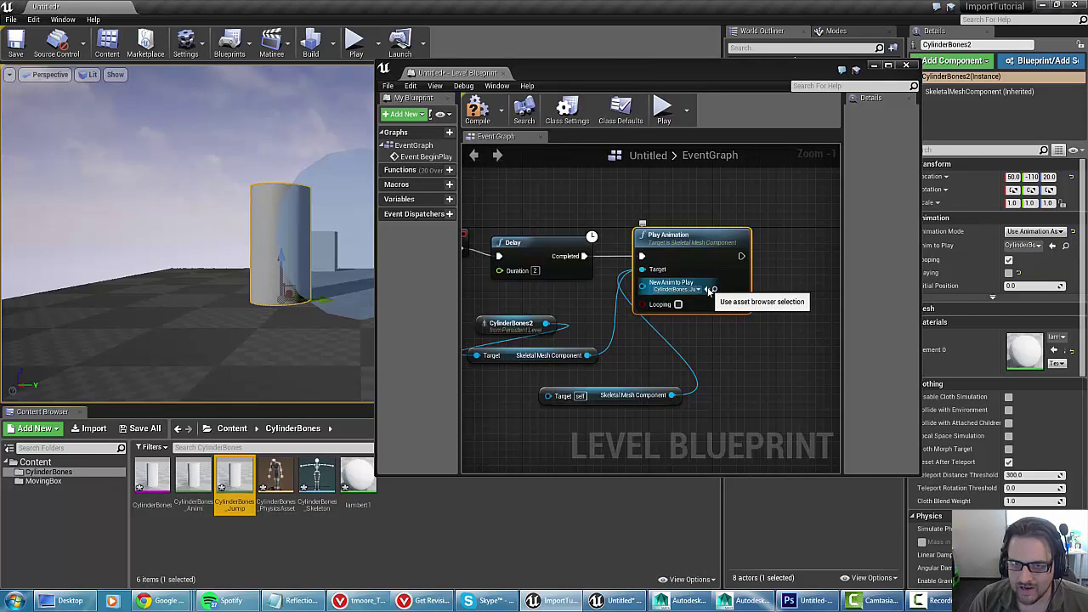
{"action": "mouse_move", "coordinate": [612, 313]}
{"action": "right_mouse_down"}
{"action": "mouse_move", "coordinate": [593, 310]}
{"action": "mouse_move", "coordinate": [611, 315]}
{"action": "right_mouse_up"}
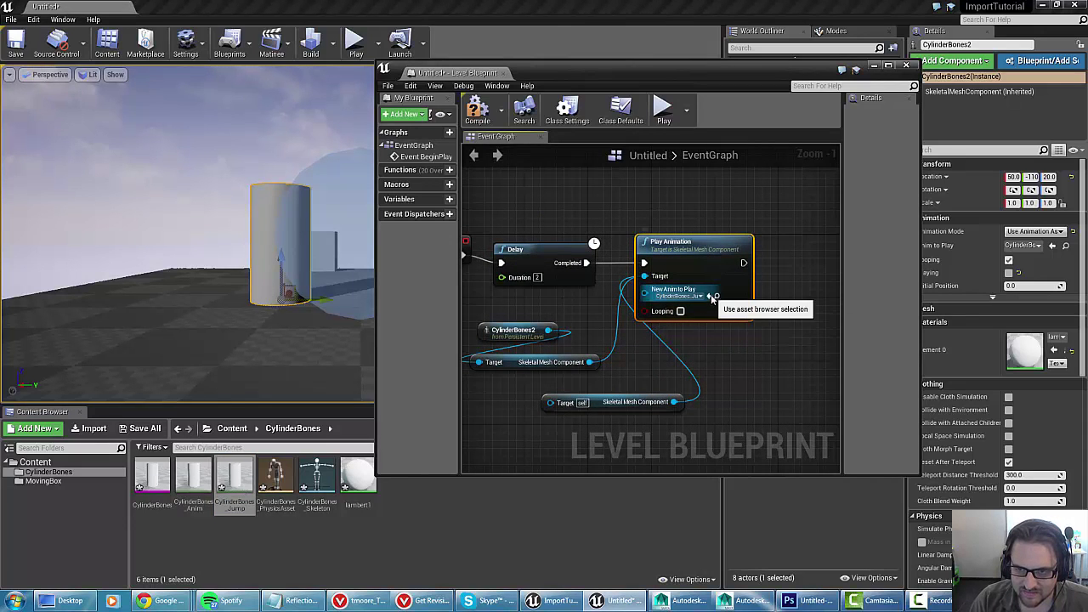
{"action": "right_click_drag", "start_coordinate": [559, 310], "coordinate": [611, 322]}
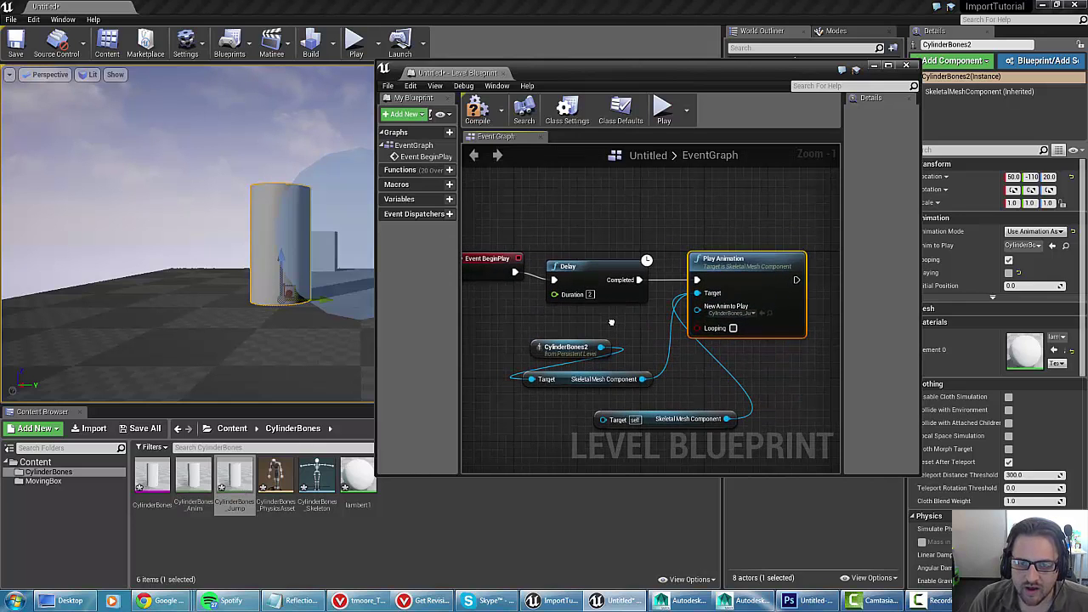
- Duplicate the Delay node after Play Animation and wire Play Animation's execution output to the copy's input
{"action": "right_click_drag", "start_coordinate": [537, 339], "coordinate": [611, 346]}
{"action": "right_click_drag", "start_coordinate": [588, 247], "coordinate": [549, 243]}
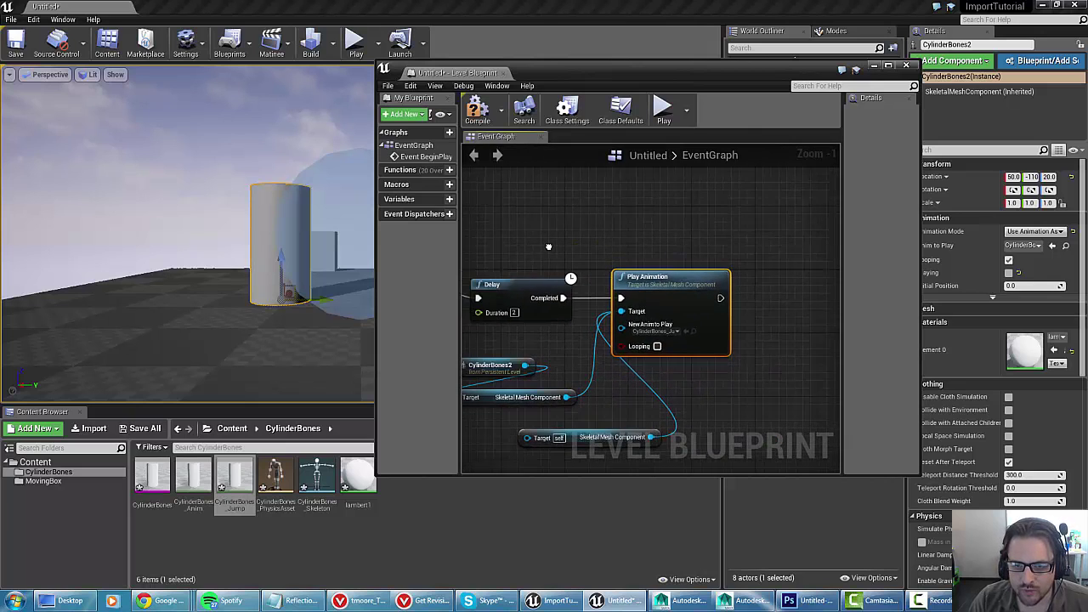
{"action": "left_click", "coordinate": [502, 289]}
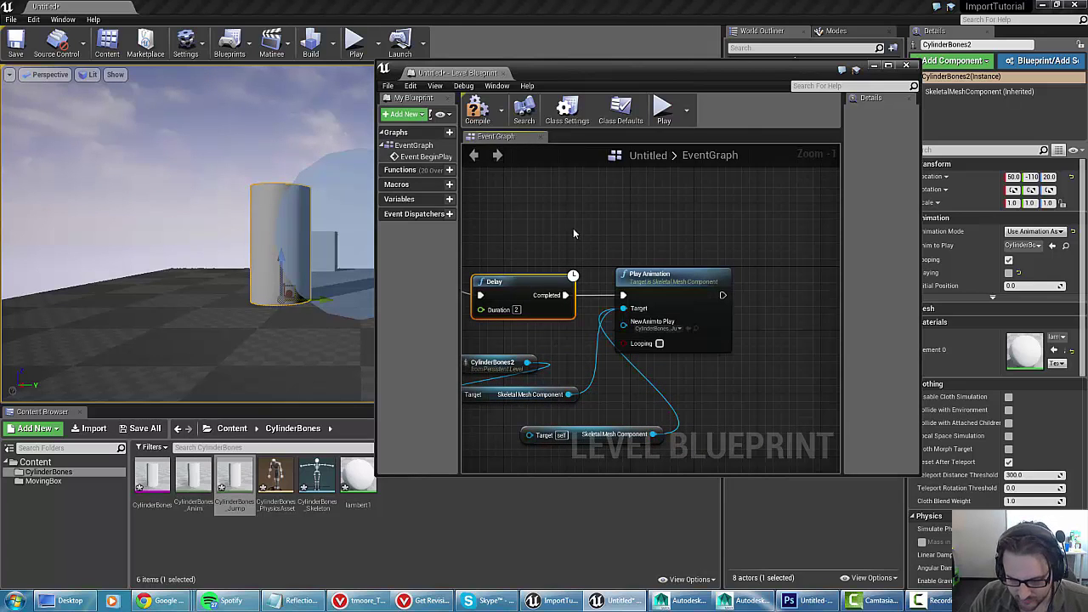
{"action": "key", "text": "ctrl+v"}
{"action": "left_click_drag", "start_coordinate": [592, 243], "coordinate": [643, 289]}
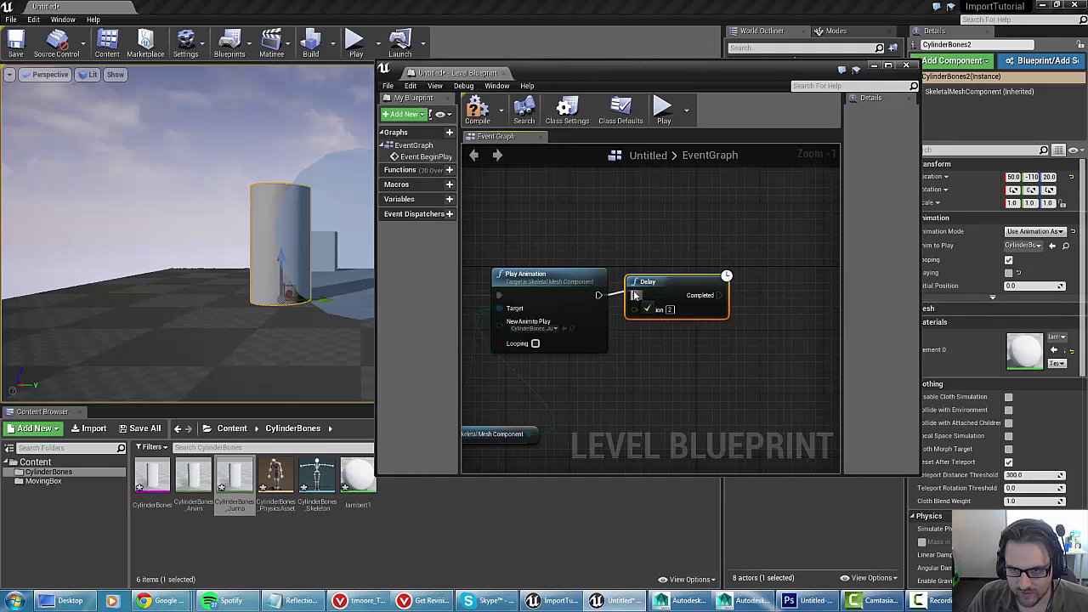
{"action": "right_click_drag", "start_coordinate": [568, 228], "coordinate": [613, 226]}
{"action": "right_click_drag", "start_coordinate": [667, 256], "coordinate": [637, 253]}
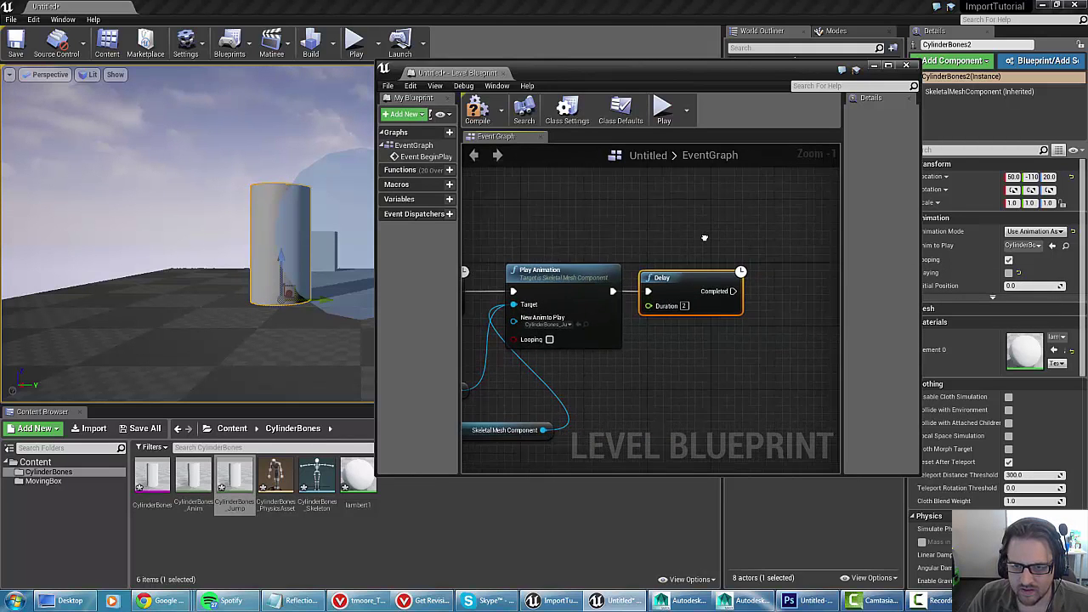
- Set the second Delay node's Duration to 4
{"action": "left_click", "coordinate": [684, 306]}
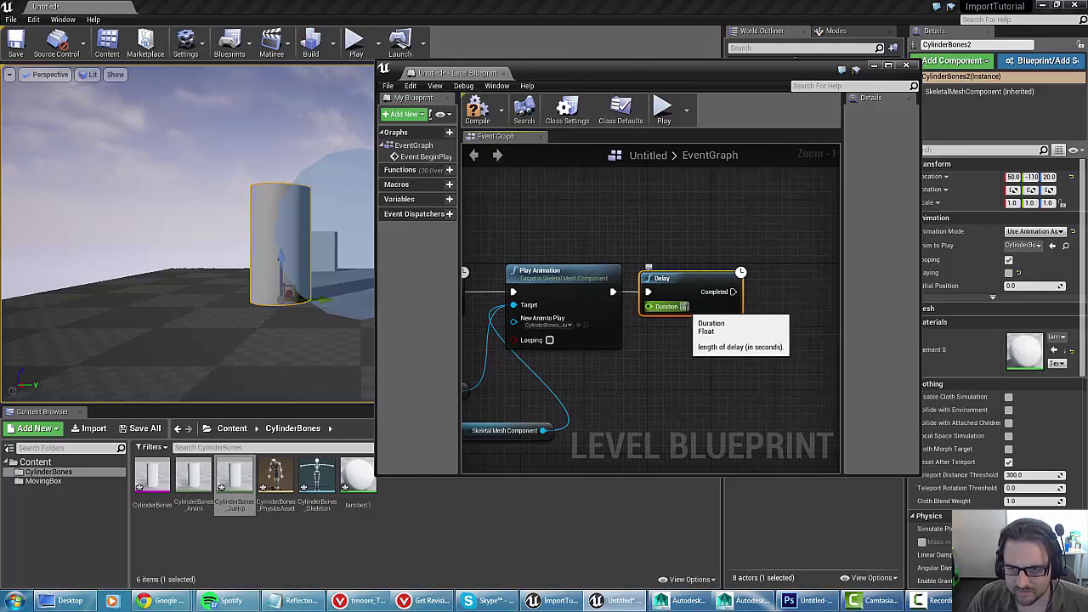
{"action": "type", "text": "4"}
{"action": "key", "text": "Return"}
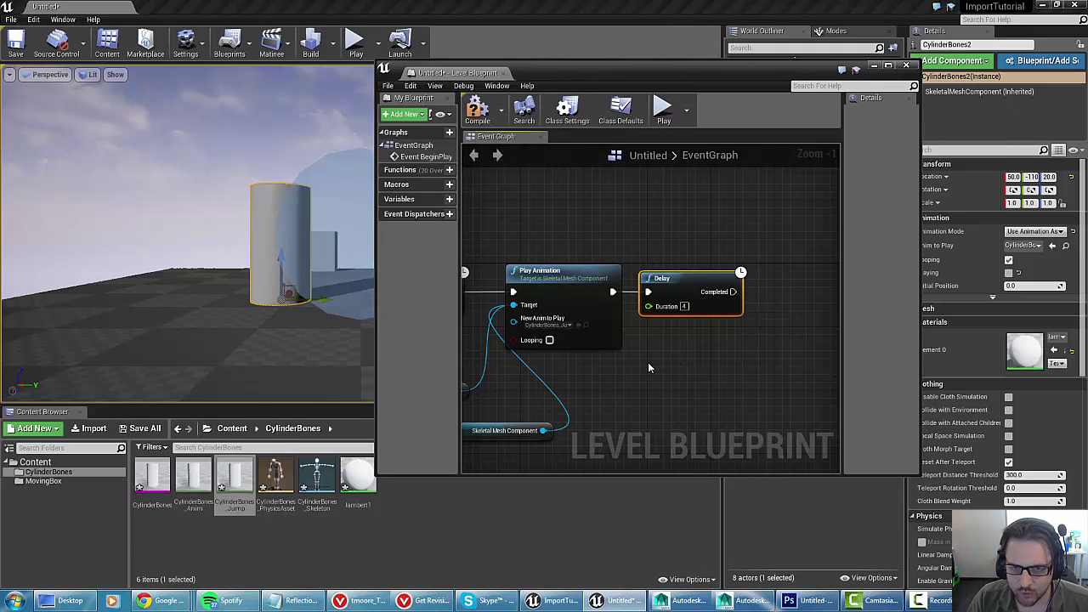
- Duplicate the Play Animation node and place the copy after the second Delay node
{"action": "right_click_drag", "start_coordinate": [647, 362], "coordinate": [678, 370]}
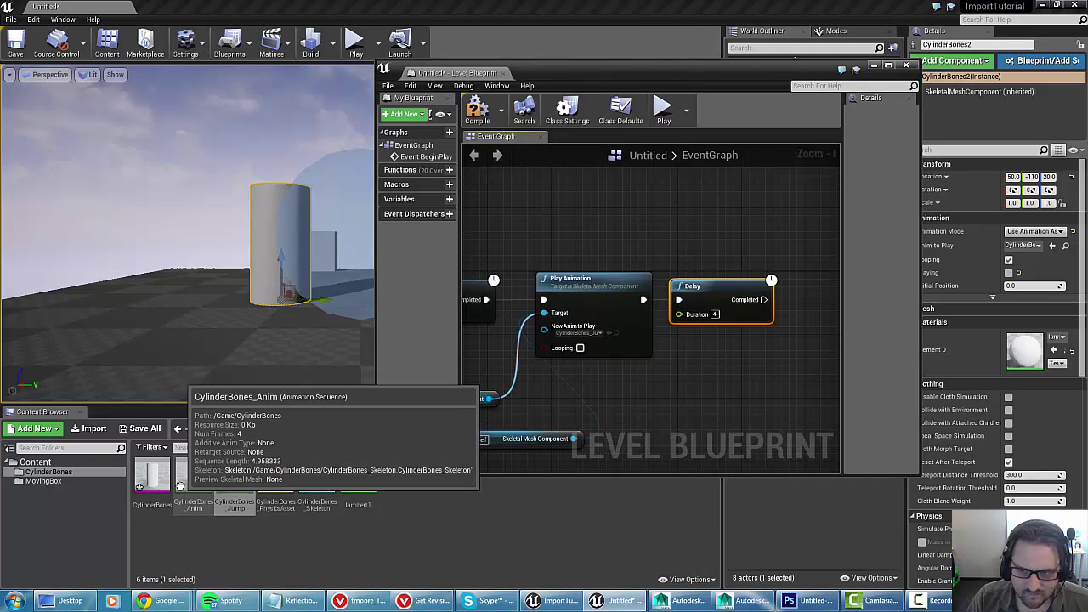
{"action": "left_click_drag", "start_coordinate": [180, 486], "coordinate": [599, 336]}
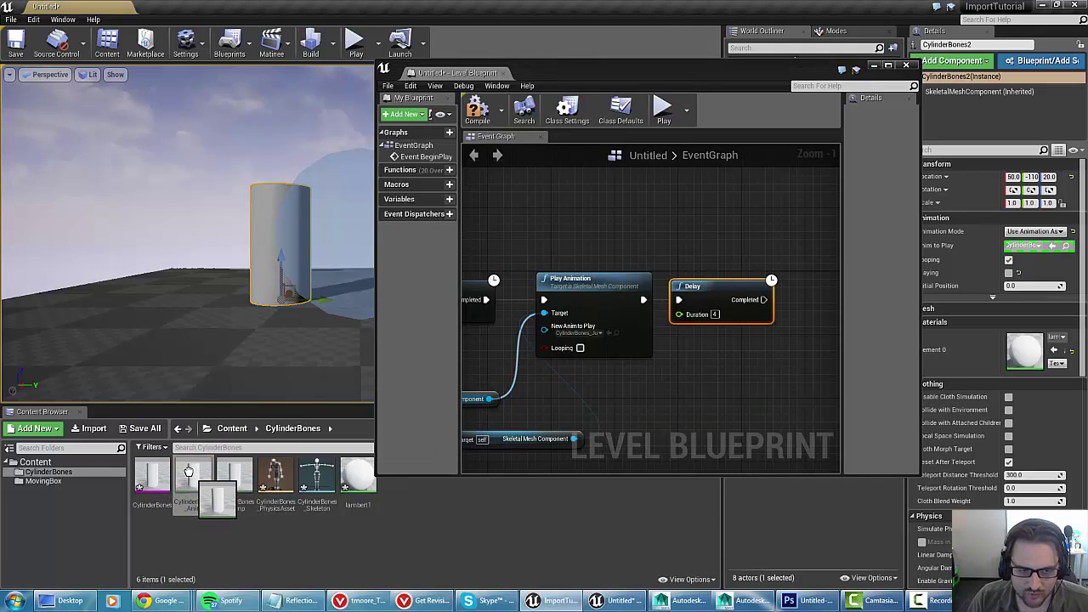
{"action": "left_click", "coordinate": [599, 336]}
{"action": "key", "text": "ctrl+c"}
{"action": "key", "text": "ctrl+v"}
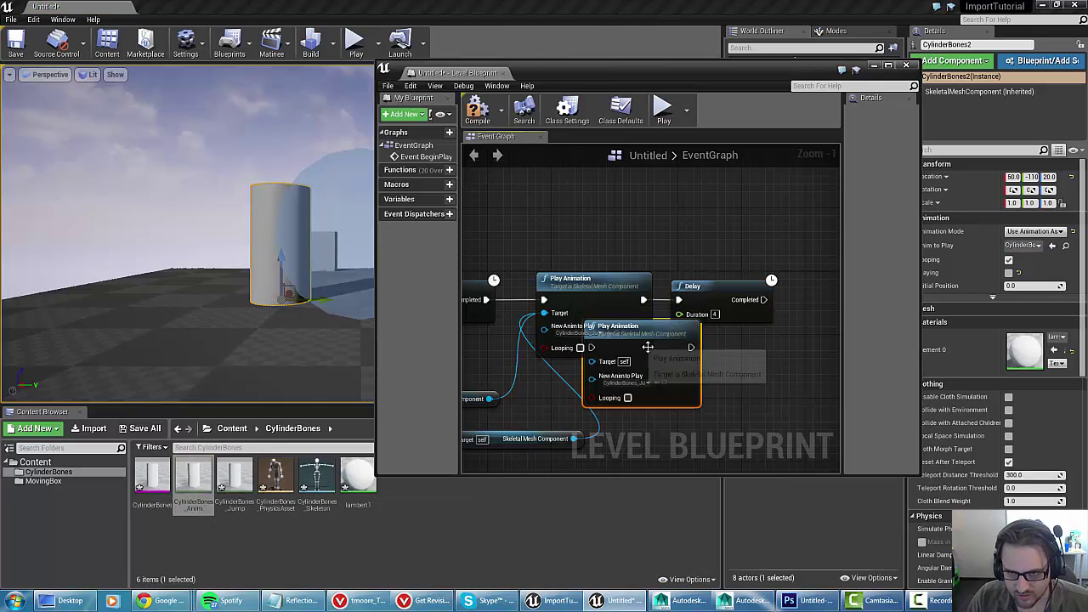
{"action": "left_click_drag", "start_coordinate": [647, 347], "coordinate": [668, 294]}
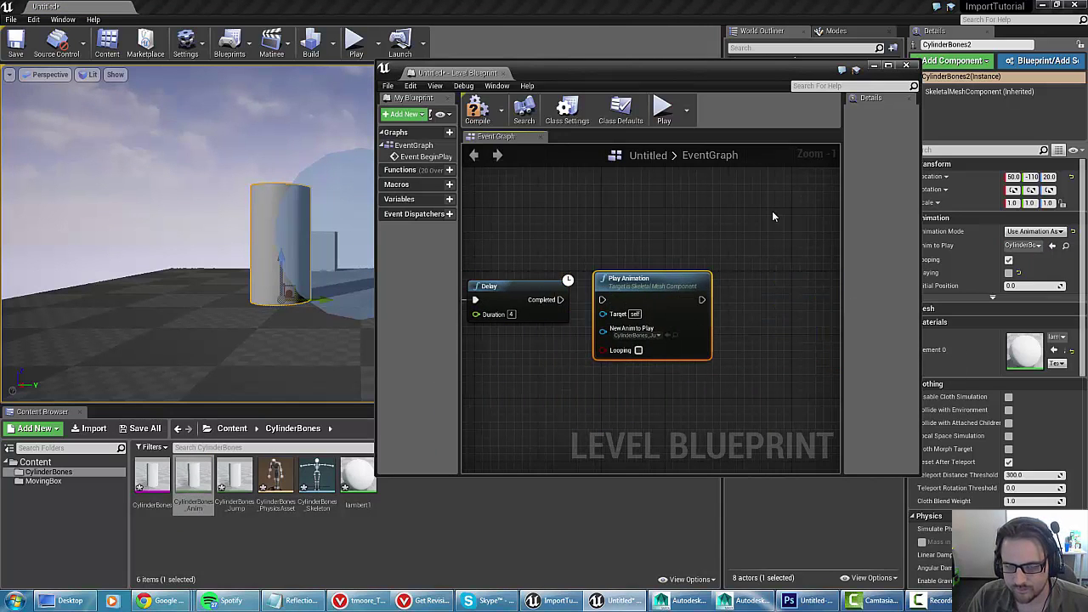
- Set up the copied Play Animation with the lower Skeletal Mesh Component as Target, CylinderBones_Anim as New Anim to Play, and the second Delay's Completed output as execution input
{"action": "right_click_drag", "start_coordinate": [512, 395], "coordinate": [602, 389]}
{"action": "scroll", "coordinate": [616, 339], "scroll_direction": "down", "scroll_amount": 1}
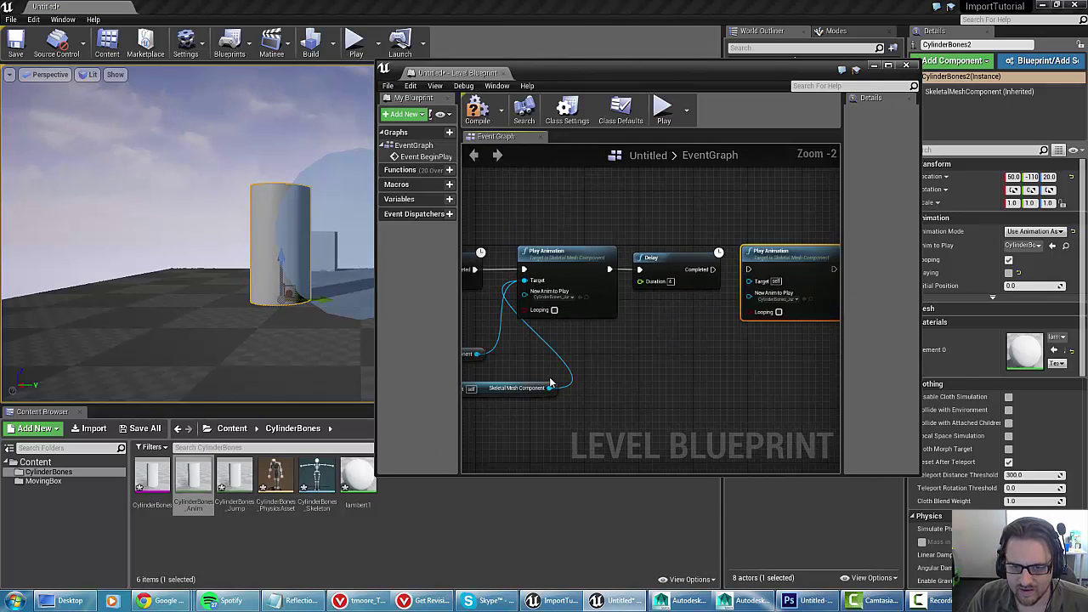
{"action": "left_click_drag", "start_coordinate": [549, 388], "coordinate": [748, 281]}
{"action": "left_click_drag", "start_coordinate": [194, 476], "coordinate": [770, 298]}
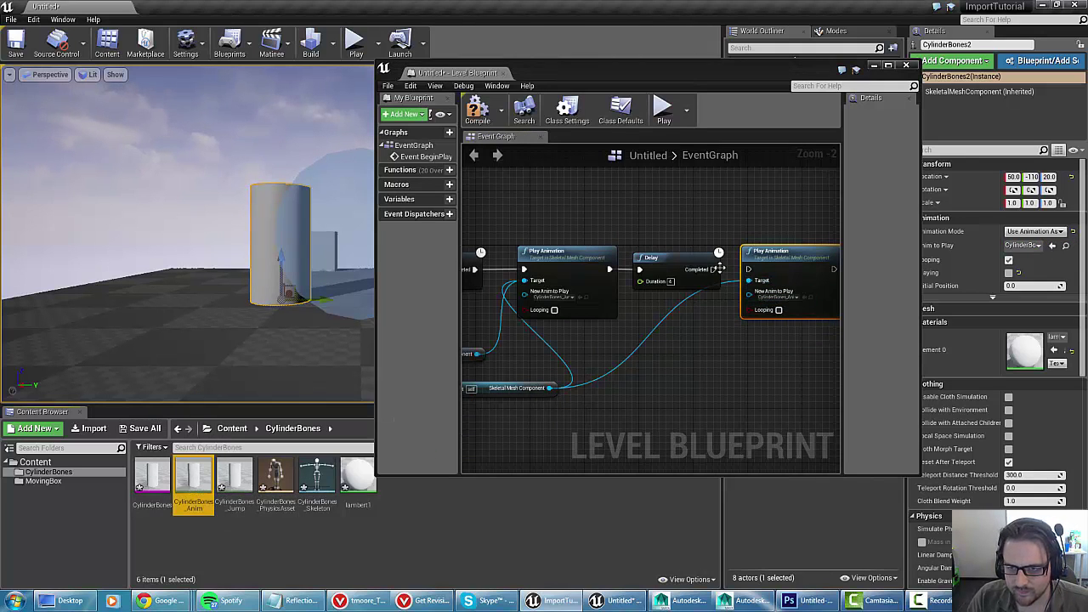
{"action": "left_click_drag", "start_coordinate": [717, 269], "coordinate": [749, 274]}
- Enable Looping on both Play Animation nodes
{"action": "right_click_drag", "start_coordinate": [654, 345], "coordinate": [565, 320]}
{"action": "left_click", "coordinate": [631, 328]}
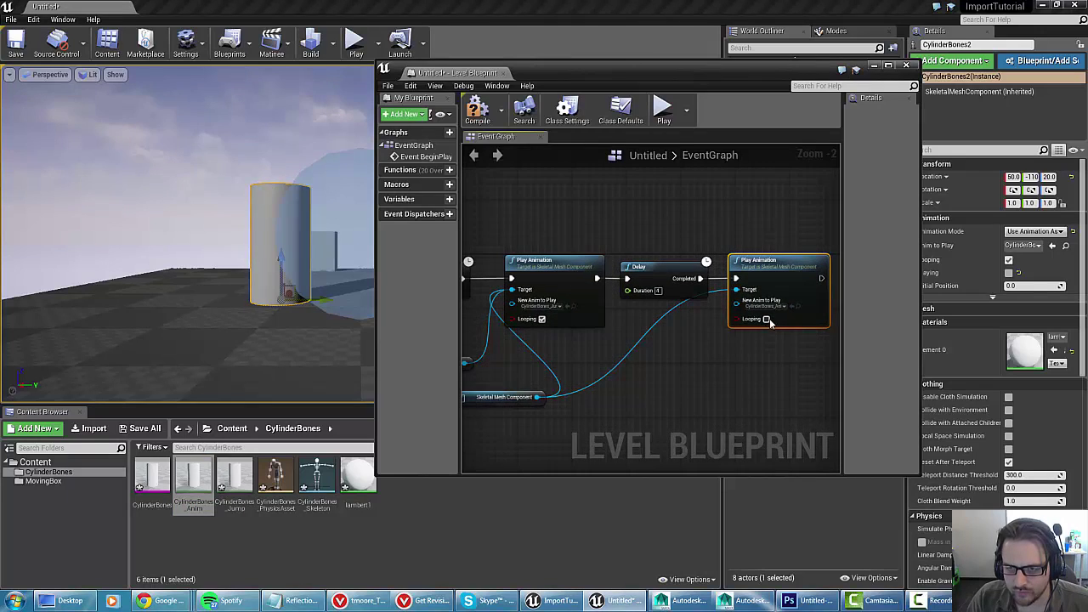
{"action": "left_click", "coordinate": [766, 319]}
{"action": "right_click_drag", "start_coordinate": [596, 369], "coordinate": [719, 359]}
{"action": "scroll", "coordinate": [719, 359], "scroll_direction": "down", "scroll_amount": 2}
{"action": "scroll", "coordinate": [523, 190], "scroll_direction": "up", "scroll_amount": 2}
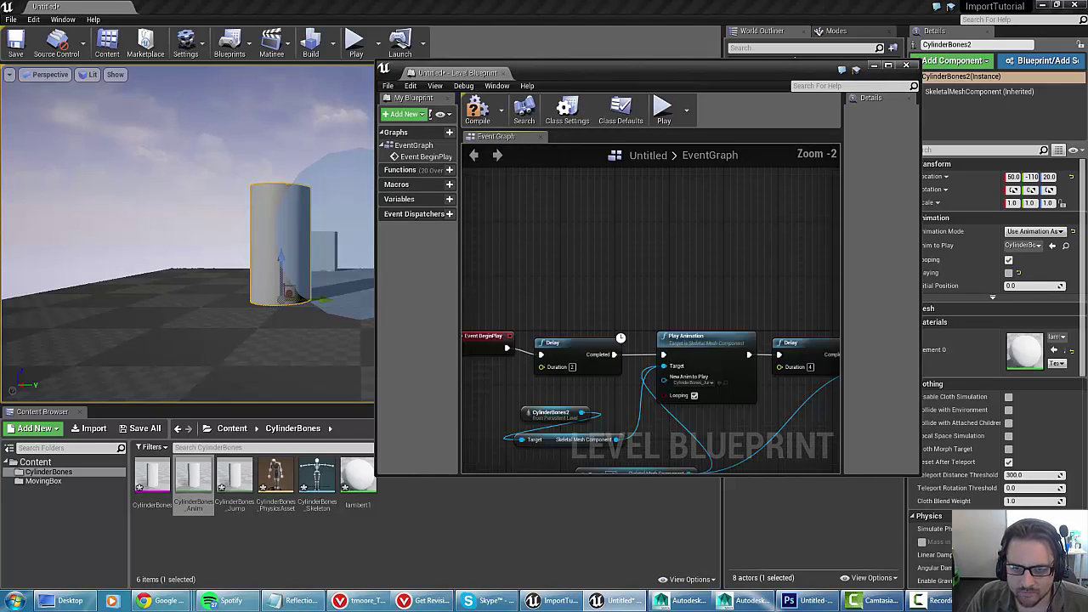
{"action": "scroll", "coordinate": [523, 190], "scroll_direction": "down", "scroll_amount": 2}
{"action": "right_click_drag", "start_coordinate": [577, 212], "coordinate": [574, 228]}
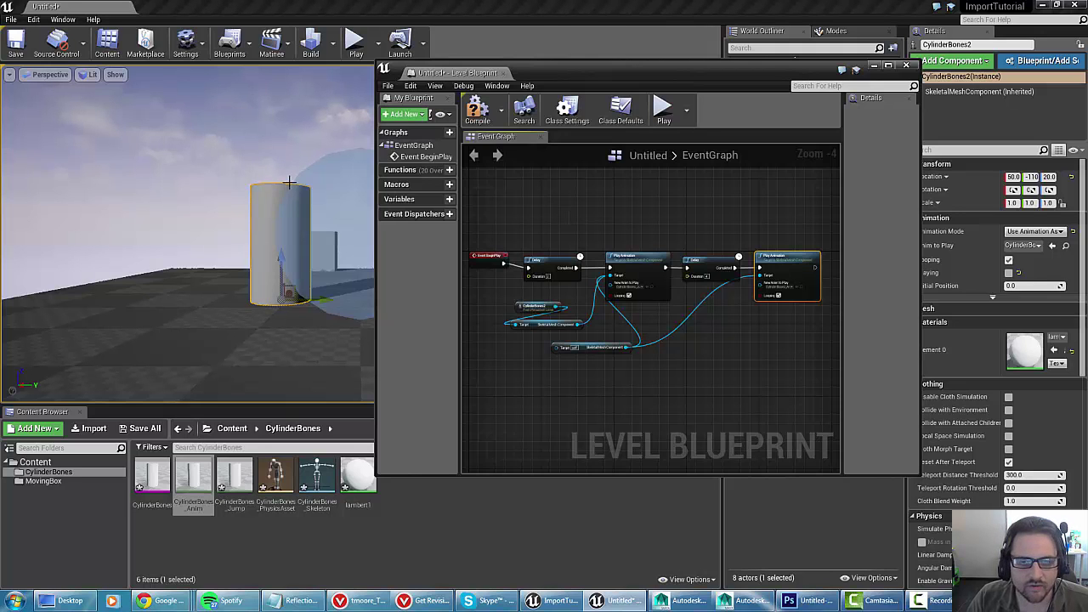
- Move the Level Blueprint window off the viewport, try to play the level, and compile the blueprint
{"action": "left_click_drag", "start_coordinate": [577, 76], "coordinate": [694, 164]}
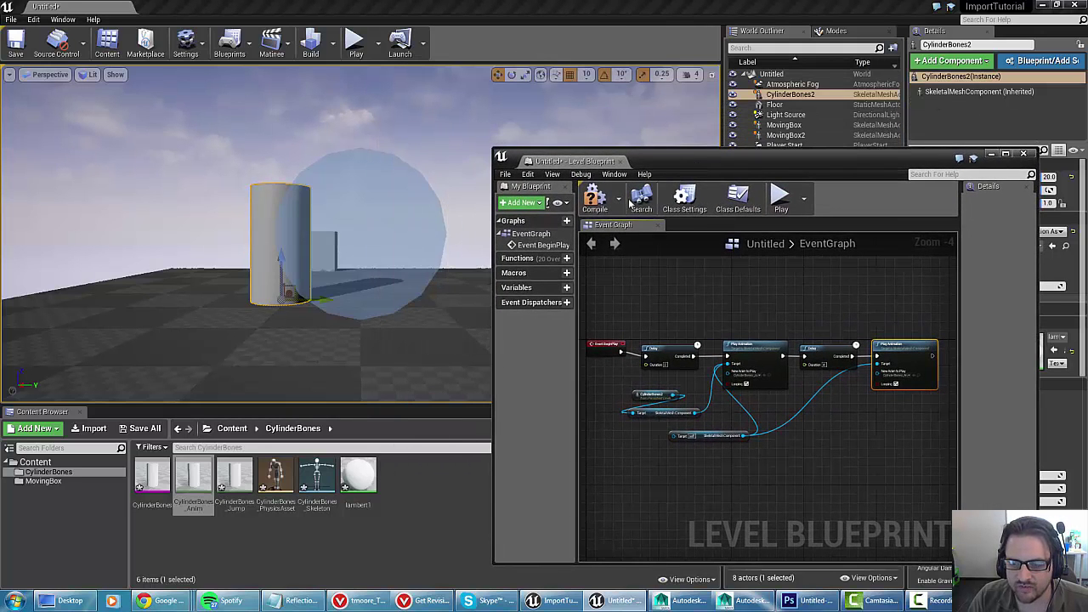
{"action": "left_click", "coordinate": [356, 47]}
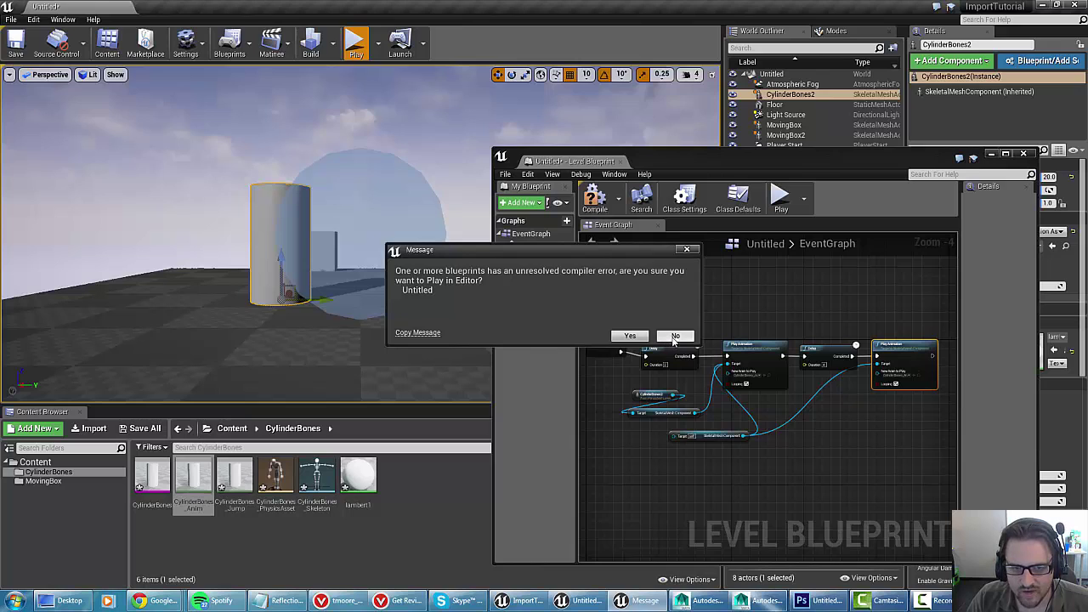
{"action": "left_click", "coordinate": [675, 336]}
{"action": "left_click", "coordinate": [600, 204]}
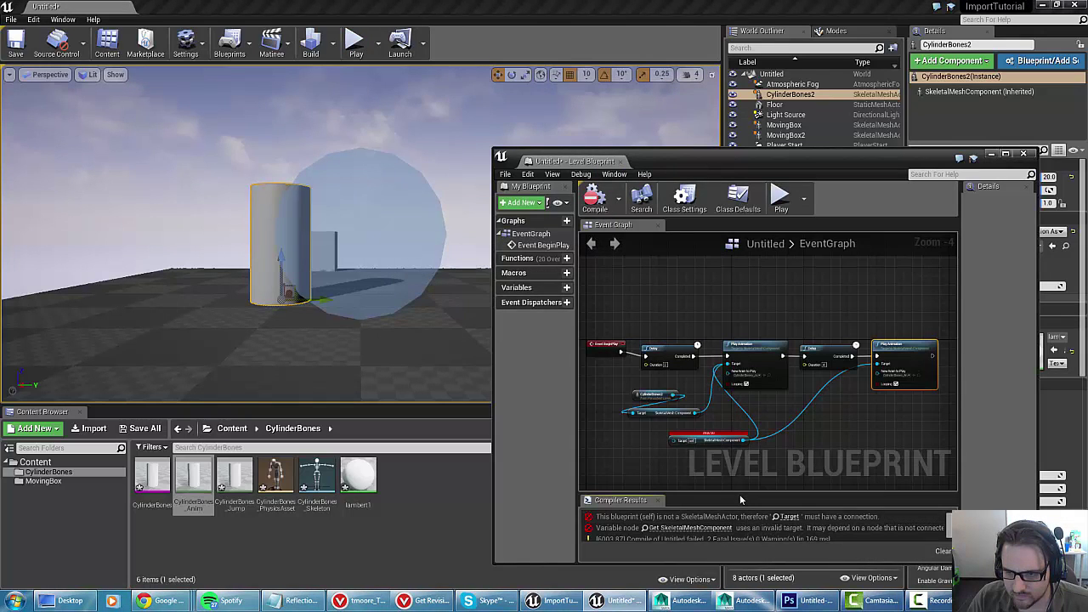
- Connect the CylinderBones2 reference to the Target input of the Skeletal Mesh Component node marked with an error
{"action": "left_click", "coordinate": [729, 439]}
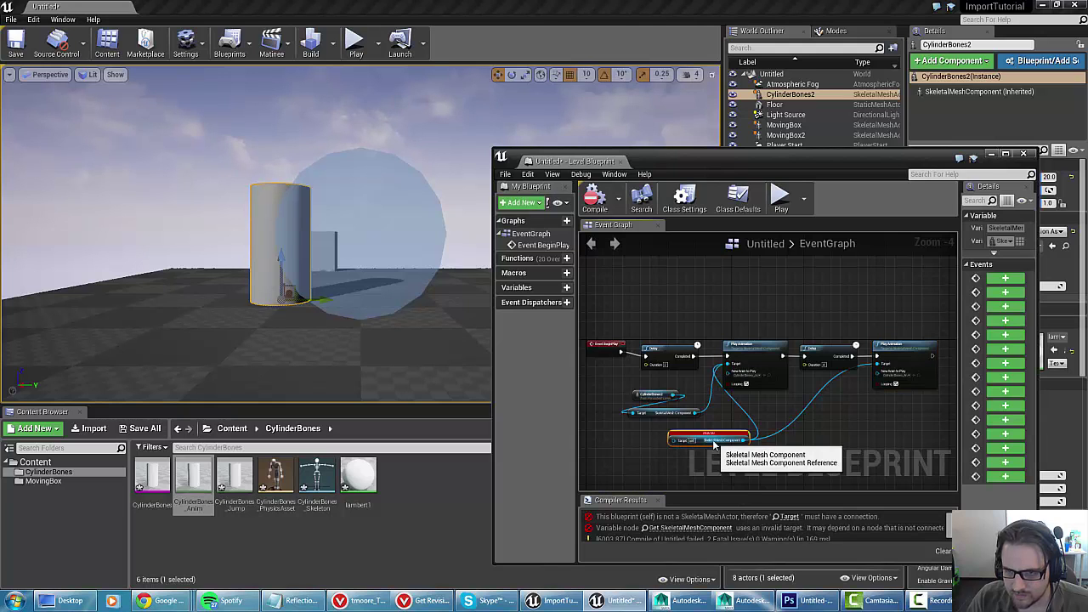
{"action": "scroll", "coordinate": [735, 425], "scroll_direction": "up", "scroll_amount": 5}
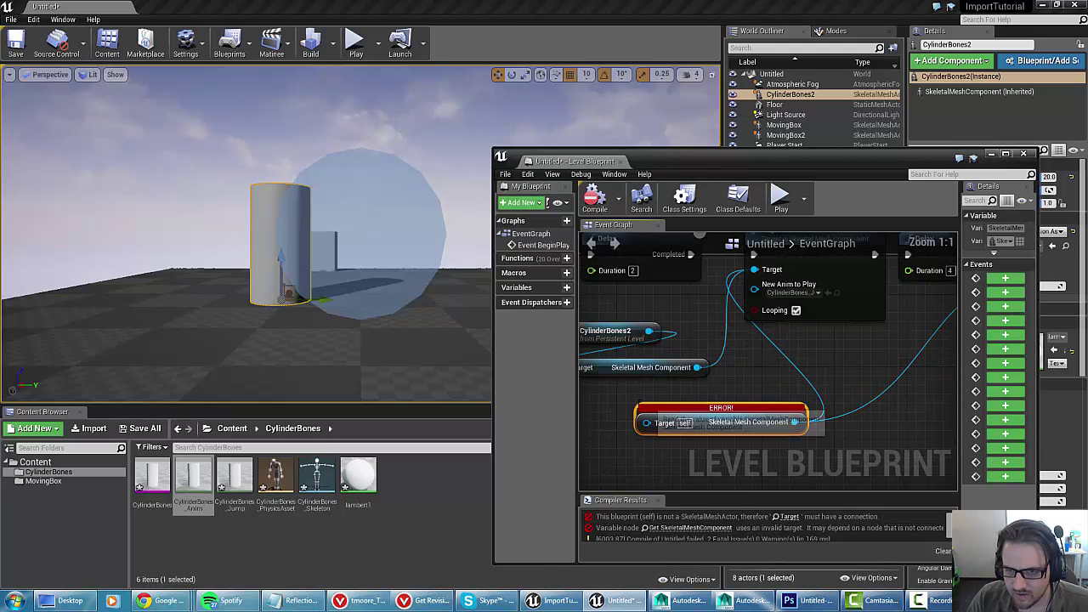
{"action": "scroll", "coordinate": [683, 417], "scroll_direction": "down", "scroll_amount": 1}
{"action": "left_click_drag", "start_coordinate": [692, 431], "coordinate": [690, 351]}
{"action": "left_click", "coordinate": [790, 386]}
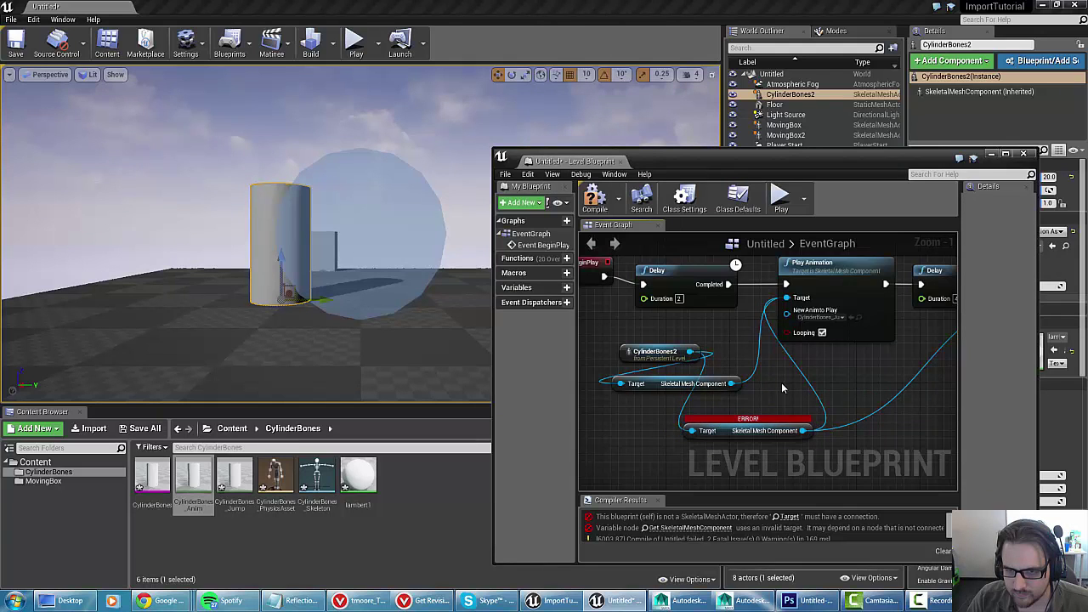
{"action": "right_click_drag", "start_coordinate": [781, 383], "coordinate": [728, 381]}
{"action": "scroll", "coordinate": [705, 395], "scroll_direction": "down", "scroll_amount": 2}
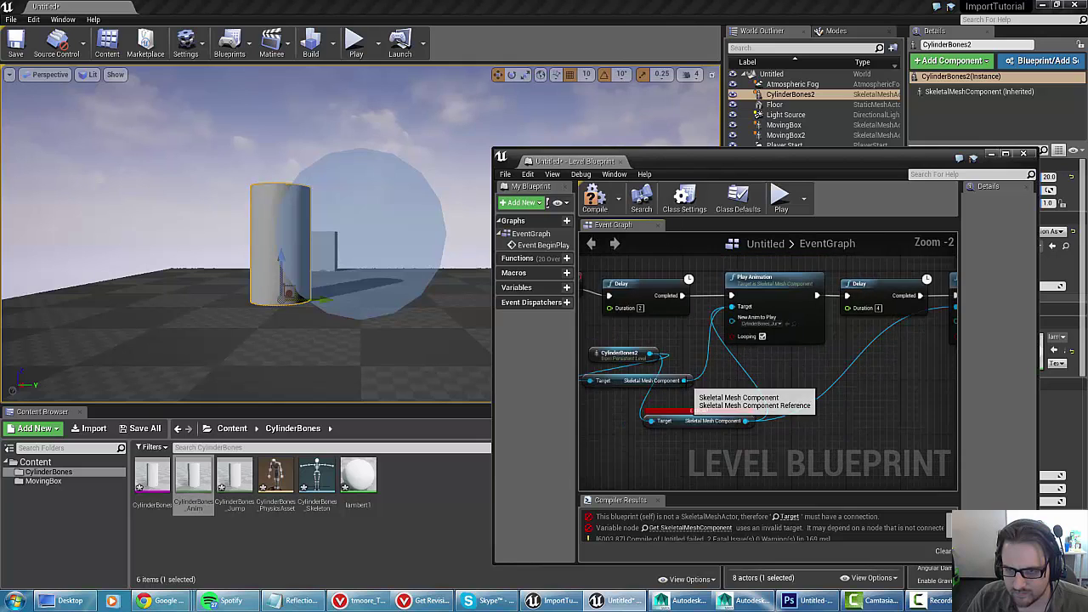
- Delete the error-marked Skeletal Mesh Component node and wire the remaining one to the second Play Animation's Target
{"action": "left_click", "coordinate": [662, 419]}
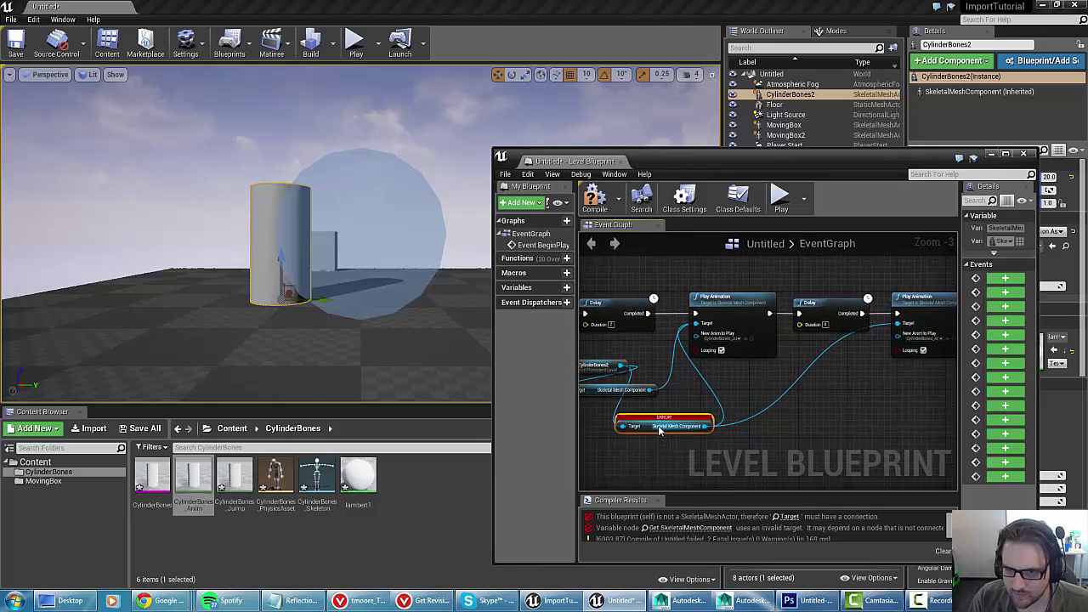
{"action": "key", "text": "Delete"}
{"action": "left_click_drag", "start_coordinate": [650, 389], "coordinate": [898, 324]}
{"action": "right_click_drag", "start_coordinate": [671, 445], "coordinate": [731, 444]}
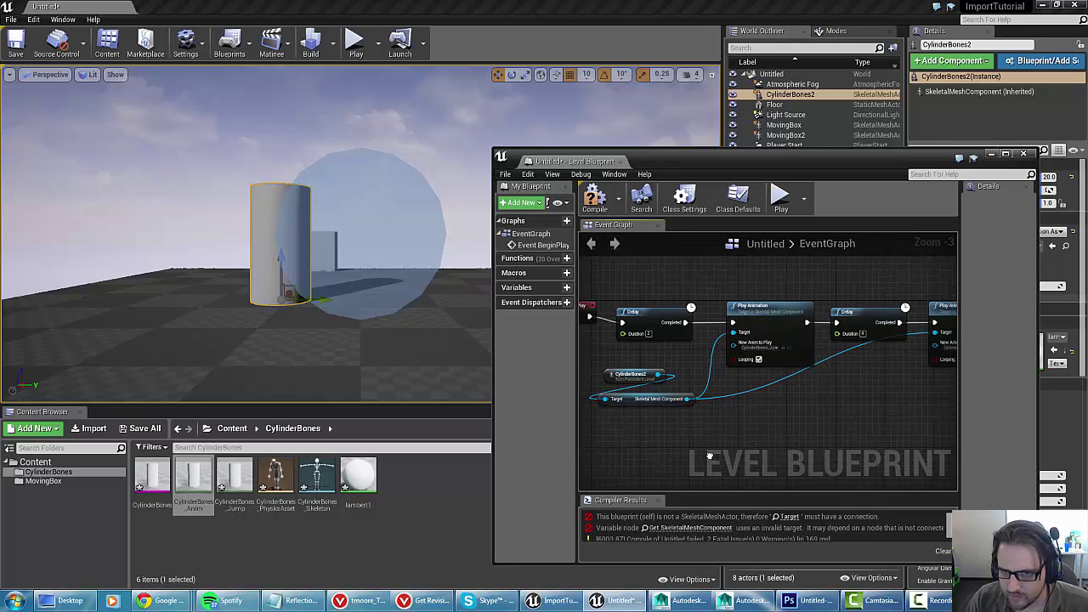
{"action": "scroll", "coordinate": [658, 423], "scroll_direction": "up", "scroll_amount": 1}
{"action": "scroll", "coordinate": [653, 427], "scroll_direction": "down", "scroll_amount": 1}
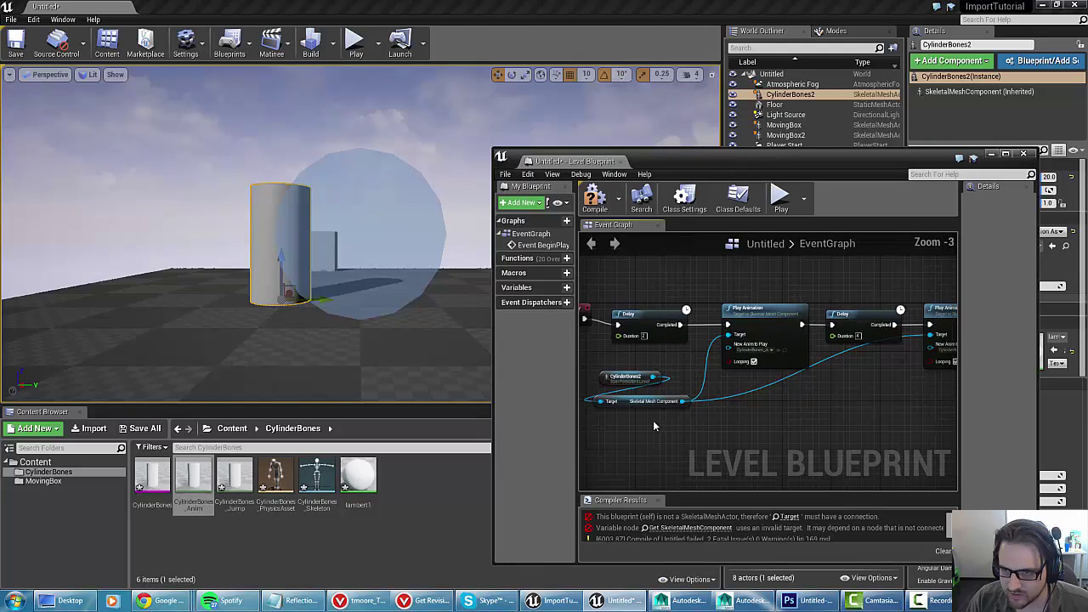
- Compile the Level Blueprint and play the level to check the cylinder's jump and bend animations, ending the session after viewing
{"action": "left_click", "coordinate": [595, 197]}
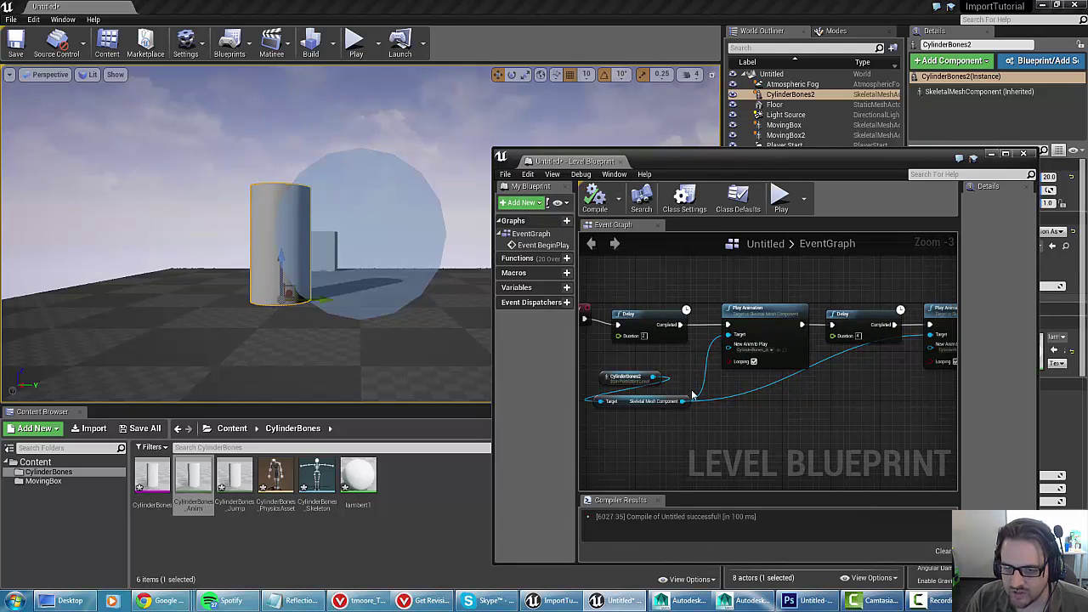
{"action": "right_click_drag", "start_coordinate": [750, 408], "coordinate": [780, 396]}
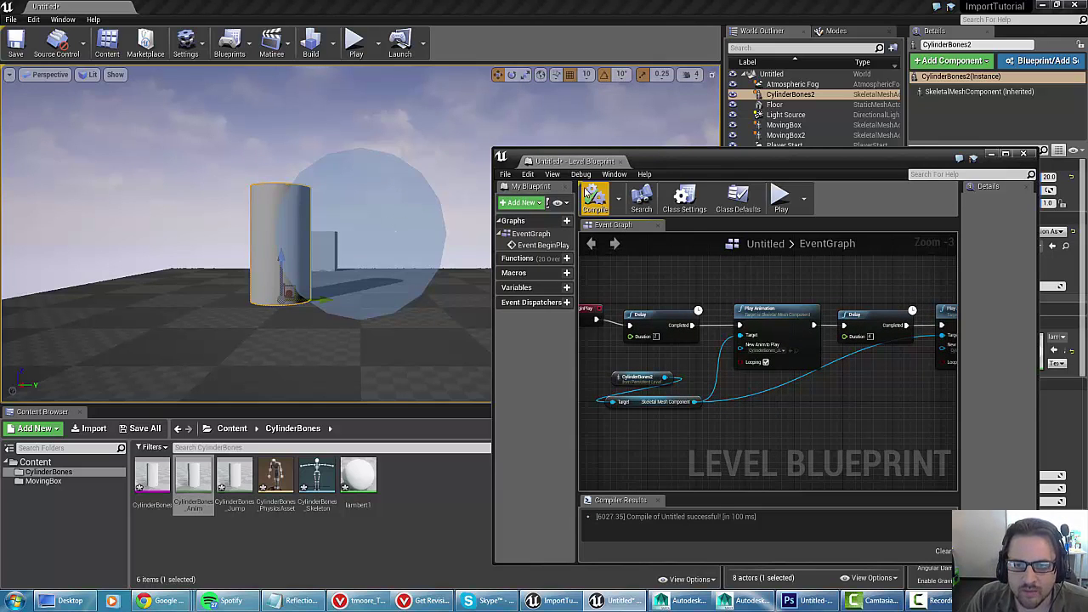
{"action": "left_click", "coordinate": [356, 44]}
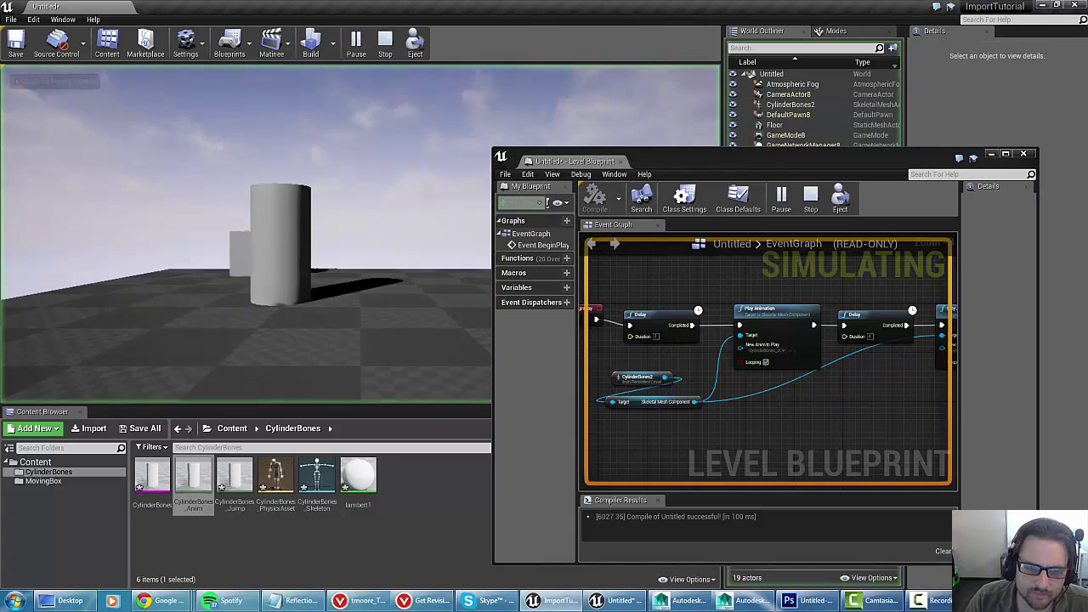
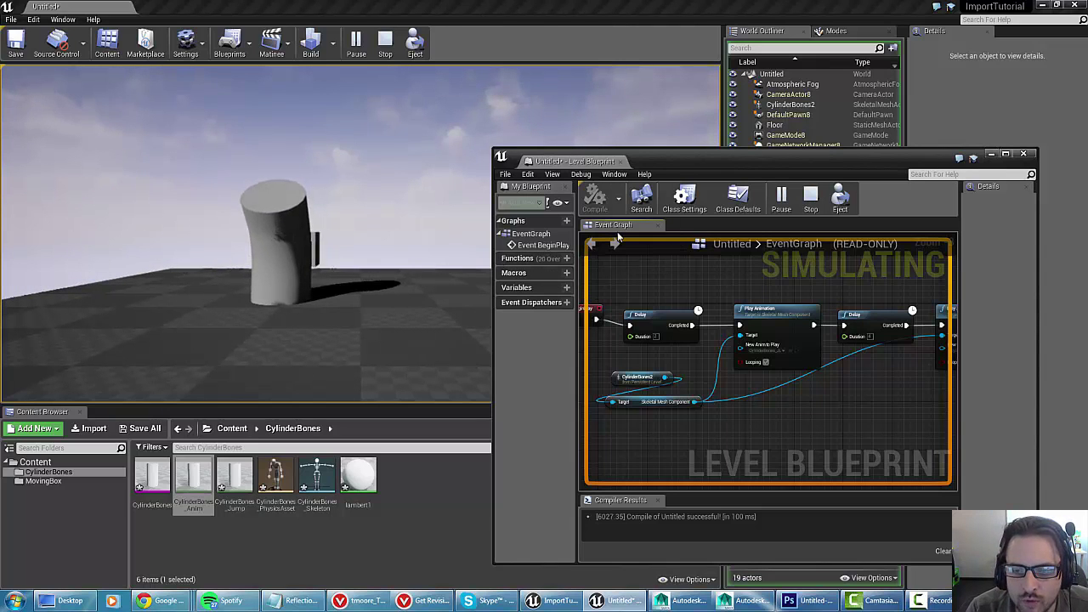
{"action": "scroll", "coordinate": [671, 322], "scroll_direction": "up", "scroll_amount": 2}
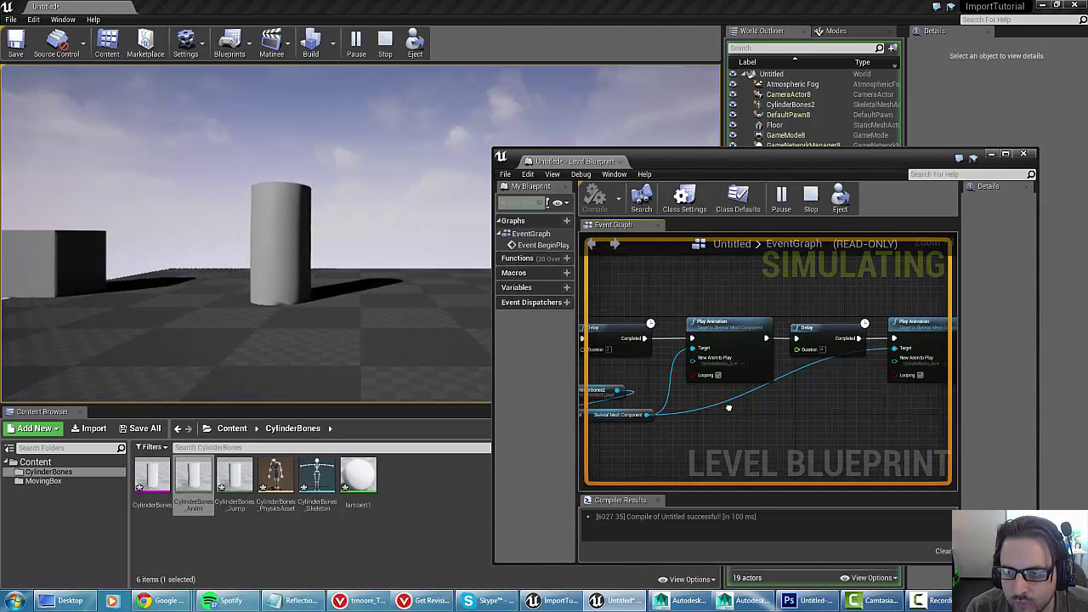
{"action": "scroll", "coordinate": [673, 324], "scroll_direction": "up", "scroll_amount": 1}
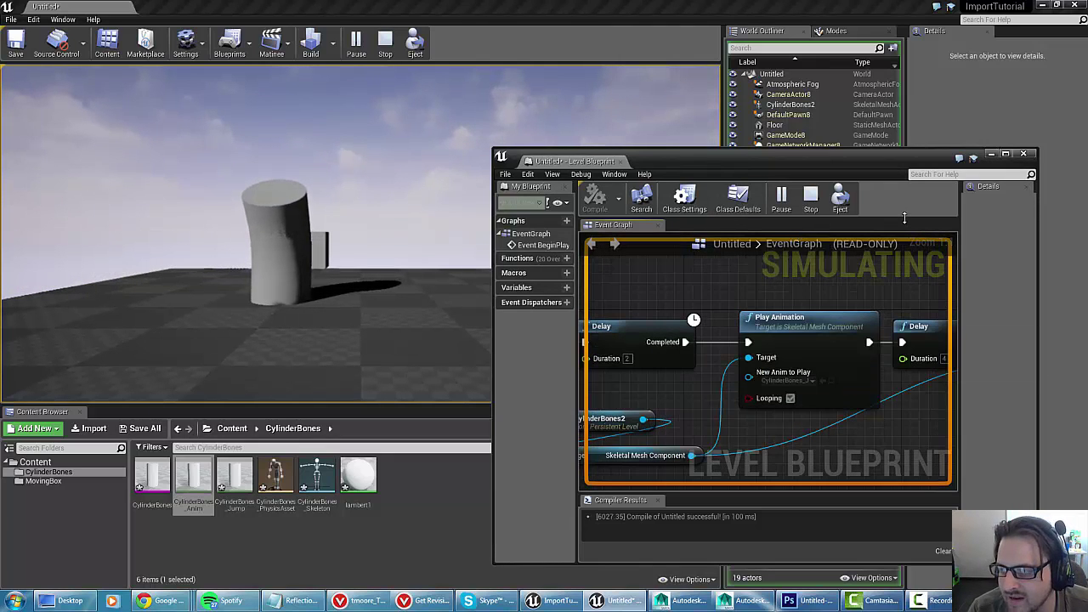
{"action": "left_click", "coordinate": [379, 216]}
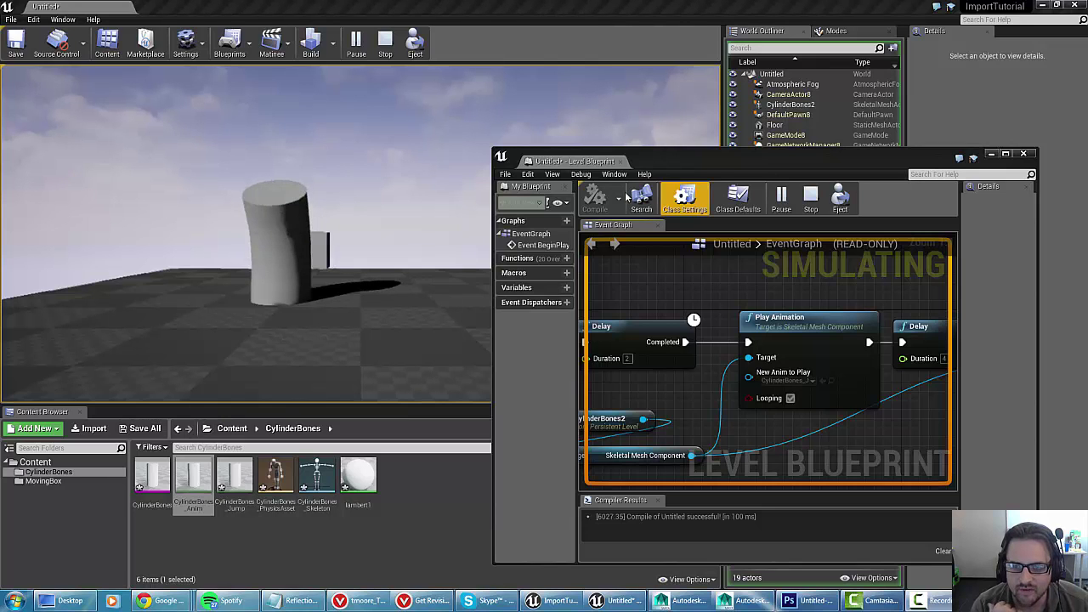
{"action": "left_click", "coordinate": [385, 44]}
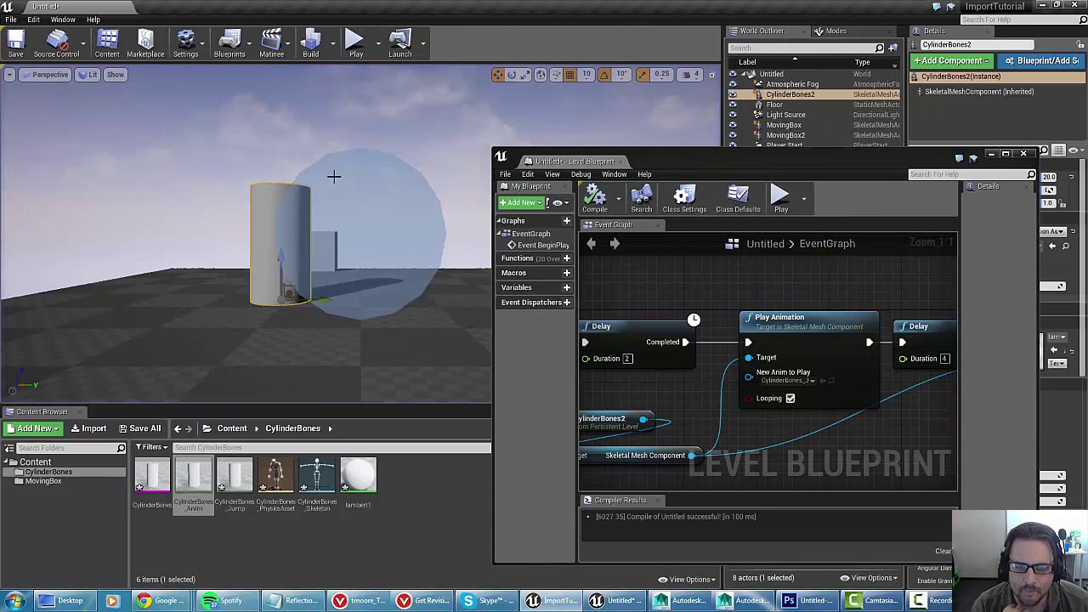
- Delete all nodes from the Event Graph except Event BeginPlay
{"action": "scroll", "coordinate": [685, 289], "scroll_direction": "down", "scroll_amount": 5}
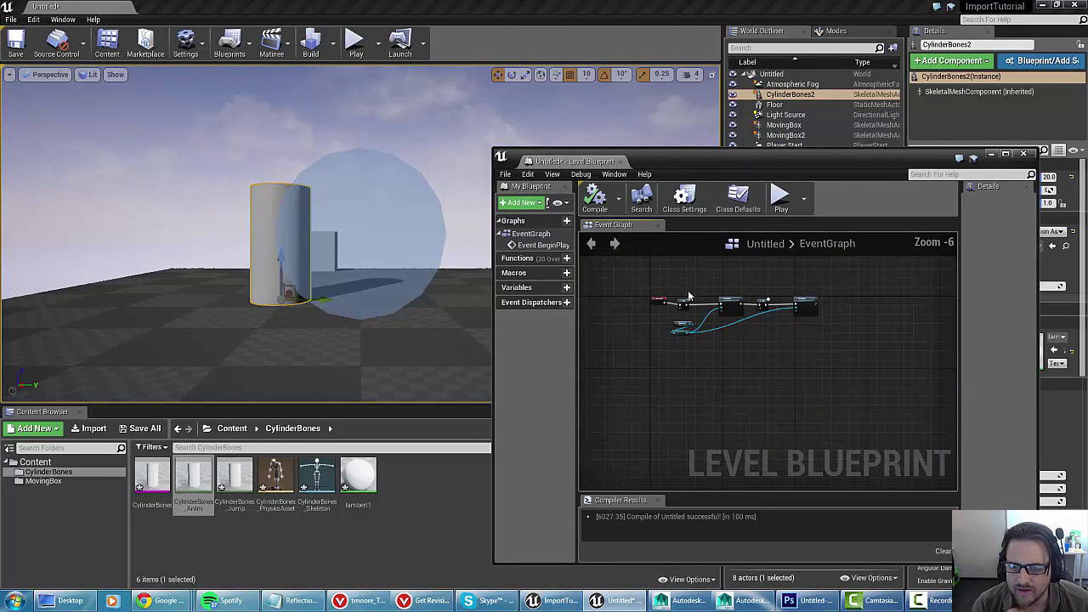
{"action": "left_click_drag", "start_coordinate": [631, 292], "coordinate": [866, 383]}
{"action": "key", "text": "Delete"}
{"action": "right_click_drag", "start_coordinate": [631, 359], "coordinate": [677, 388]}
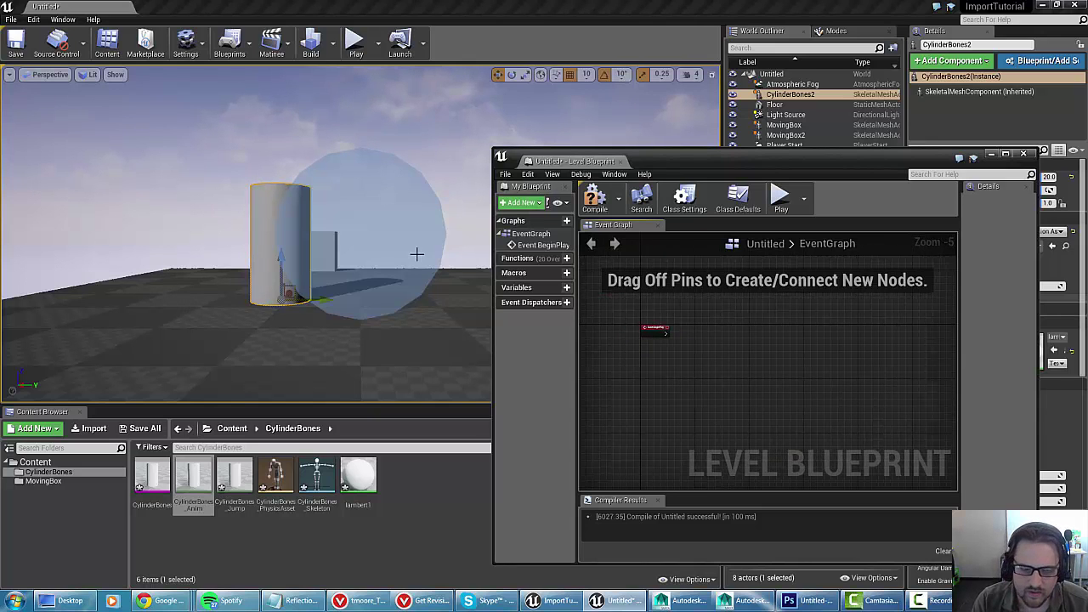
- Move the Level Blueprint window clear of the viewport objects and create a new Matinee actor for editing
{"action": "mouse_move", "coordinate": [881, 157]}
{"action": "left_mouse_down"}
{"action": "mouse_move", "coordinate": [520, 163]}
{"action": "mouse_move", "coordinate": [883, 173]}
{"action": "left_mouse_up"}
{"action": "right_click_drag", "start_coordinate": [305, 245], "coordinate": [340, 255]}
{"action": "left_click", "coordinate": [363, 208]}
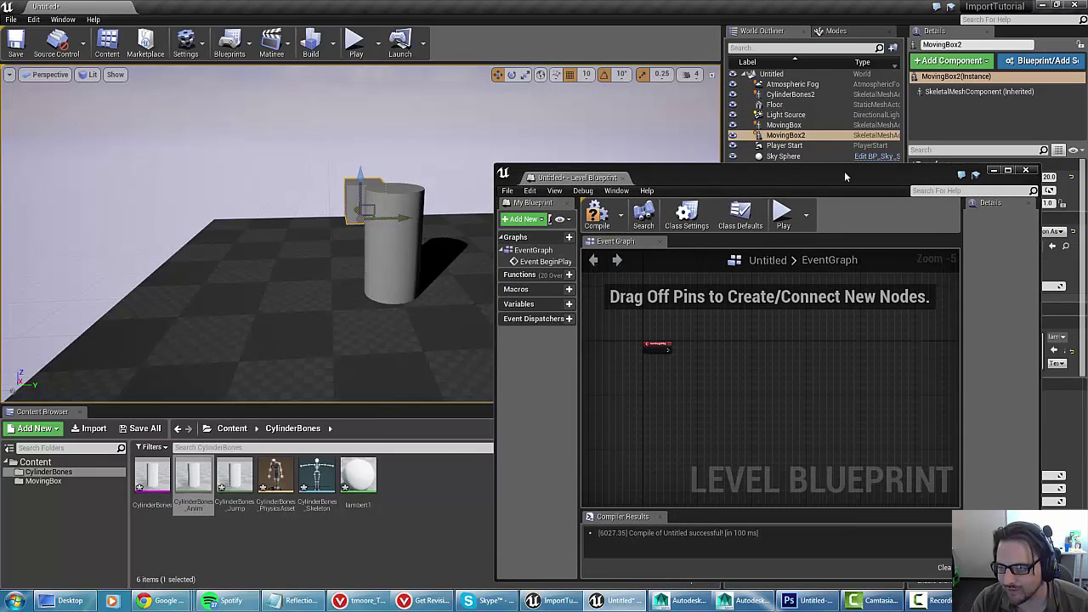
{"action": "left_click_drag", "start_coordinate": [931, 177], "coordinate": [813, 176]}
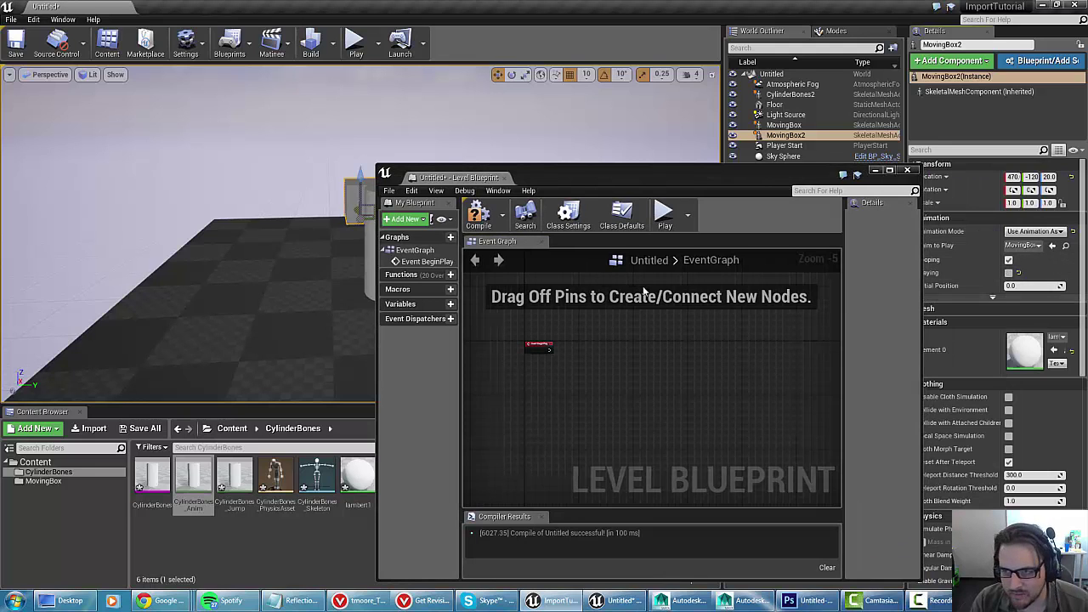
{"action": "left_click_drag", "start_coordinate": [578, 174], "coordinate": [699, 116]}
{"action": "left_click", "coordinate": [274, 43]}
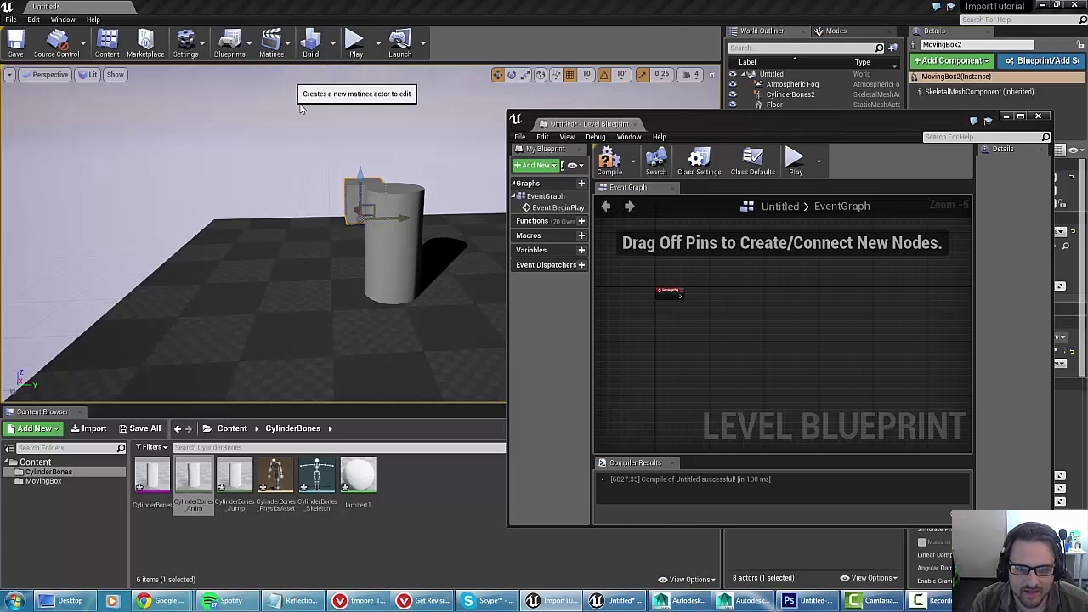
{"action": "left_click", "coordinate": [297, 75]}
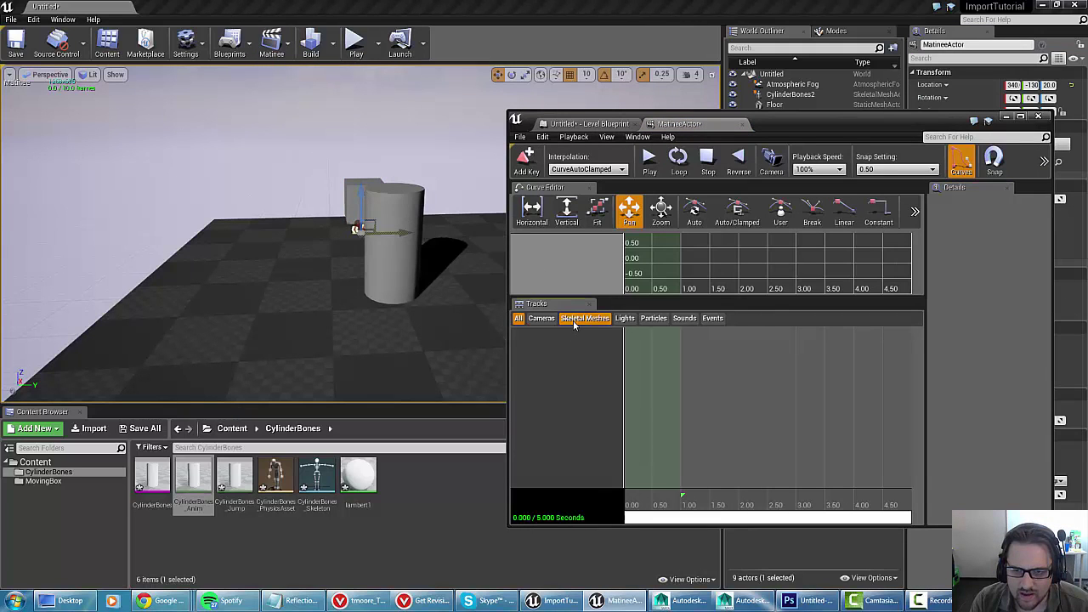
- Add a new skeletal group named Box to the Matinee tracks
{"action": "right_click", "coordinate": [538, 346]}
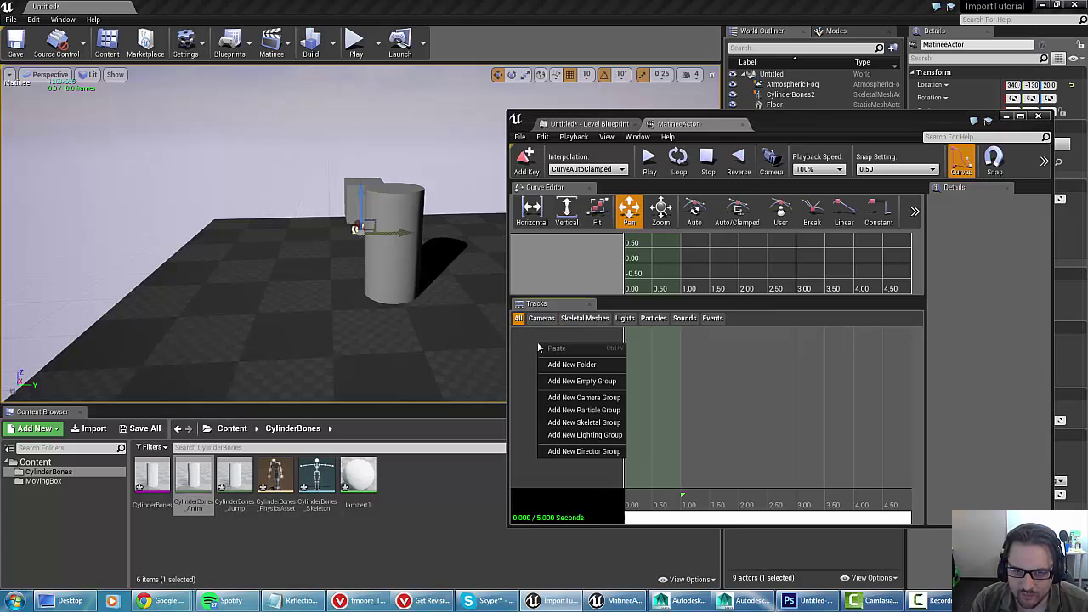
{"action": "left_click", "coordinate": [577, 423]}
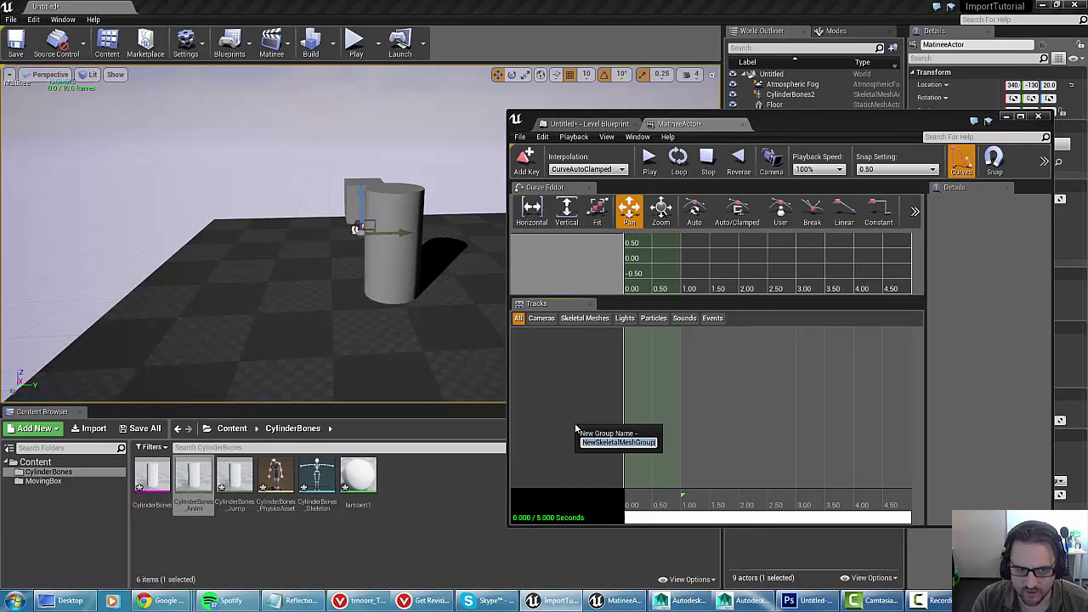
{"action": "type", "text": "Box"}
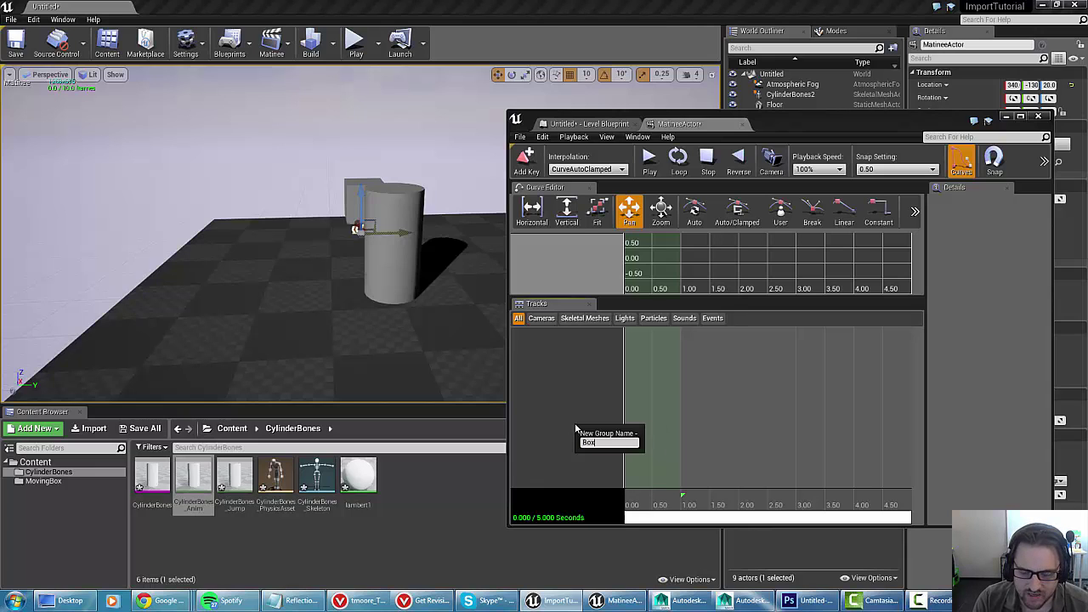
{"action": "key", "text": "Return"}
- Add a second skeletal group named Cylinder to the Matinee tracks
{"action": "right_click", "coordinate": [550, 361]}
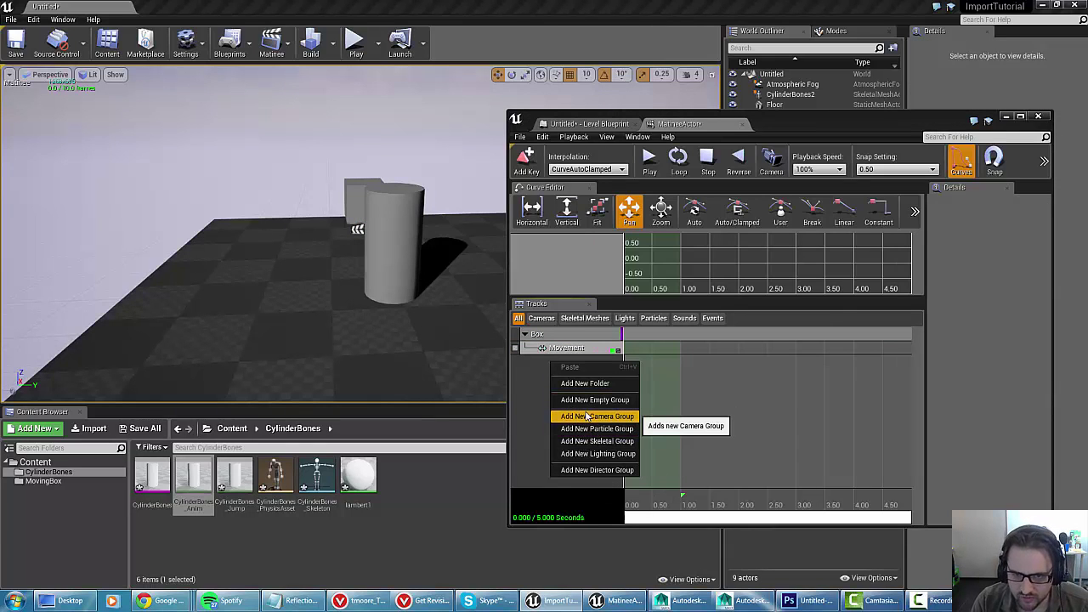
{"action": "left_click", "coordinate": [587, 441]}
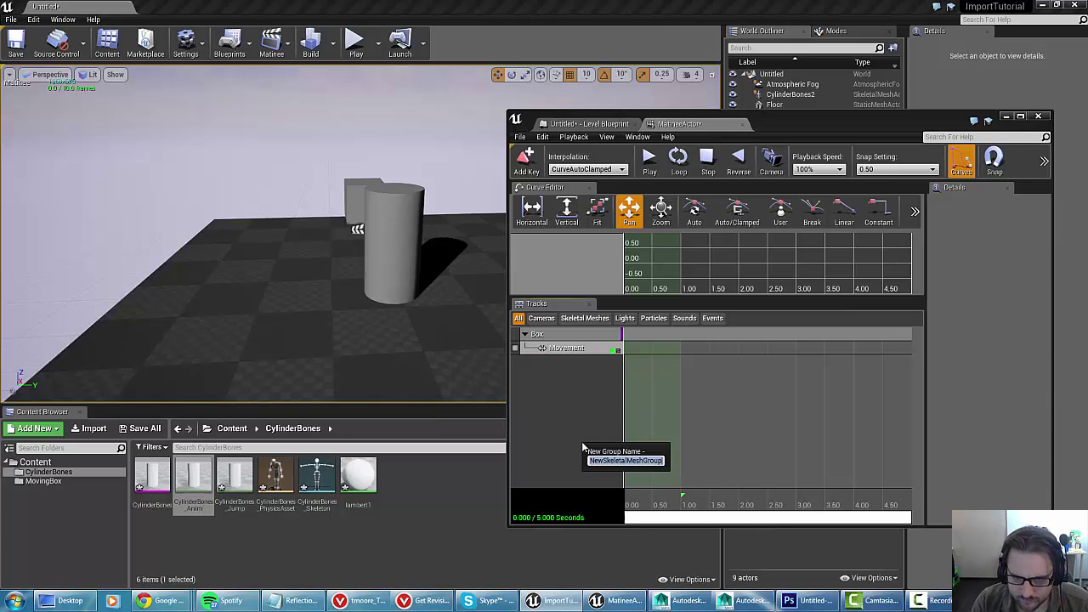
{"action": "type", "text": "C"}
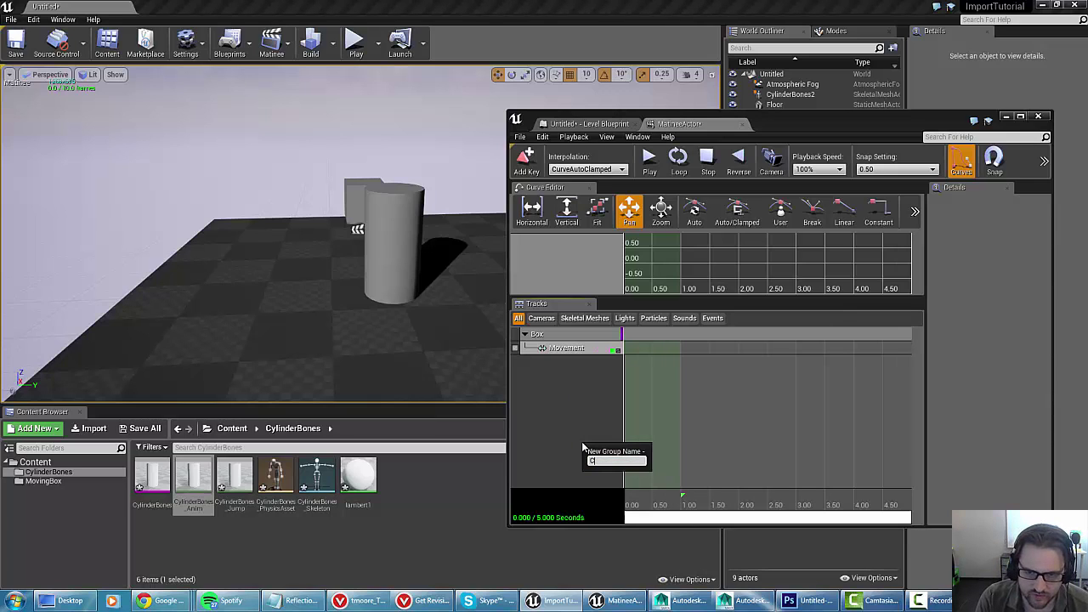
{"action": "type", "text": "ylinder"}
{"action": "key", "text": "Return"}
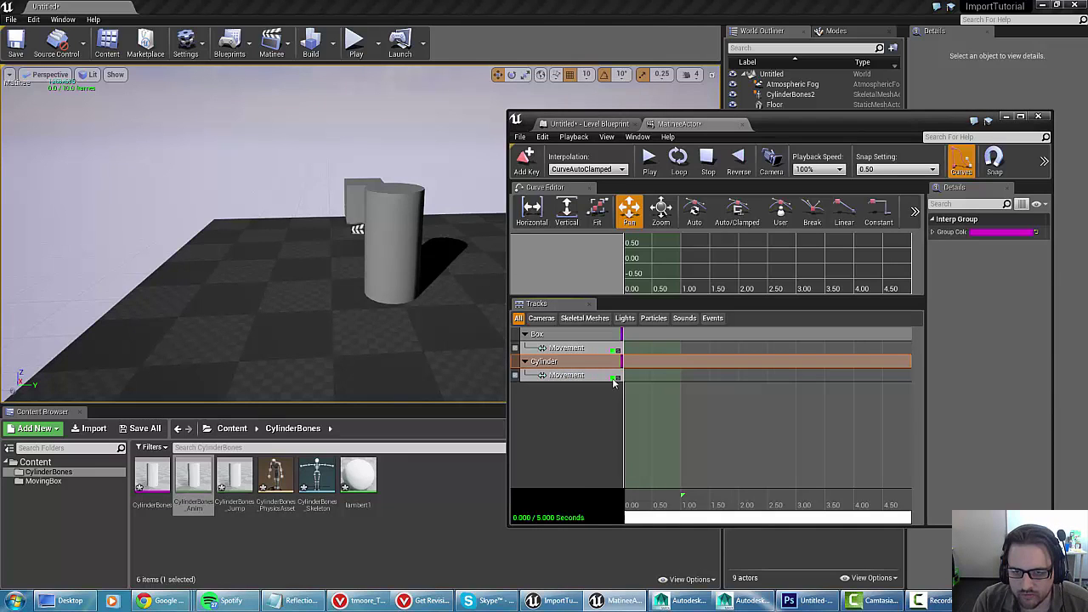
- Select the MovingBox2 actor in the level and assign it to the Box group
{"action": "left_click", "coordinate": [558, 378]}
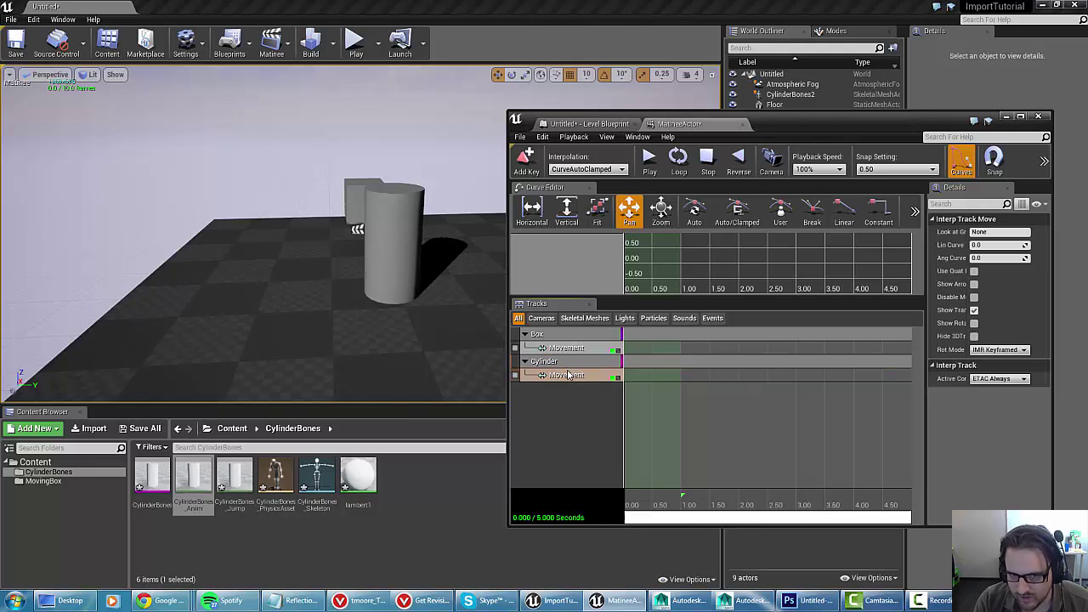
{"action": "left_click", "coordinate": [393, 254]}
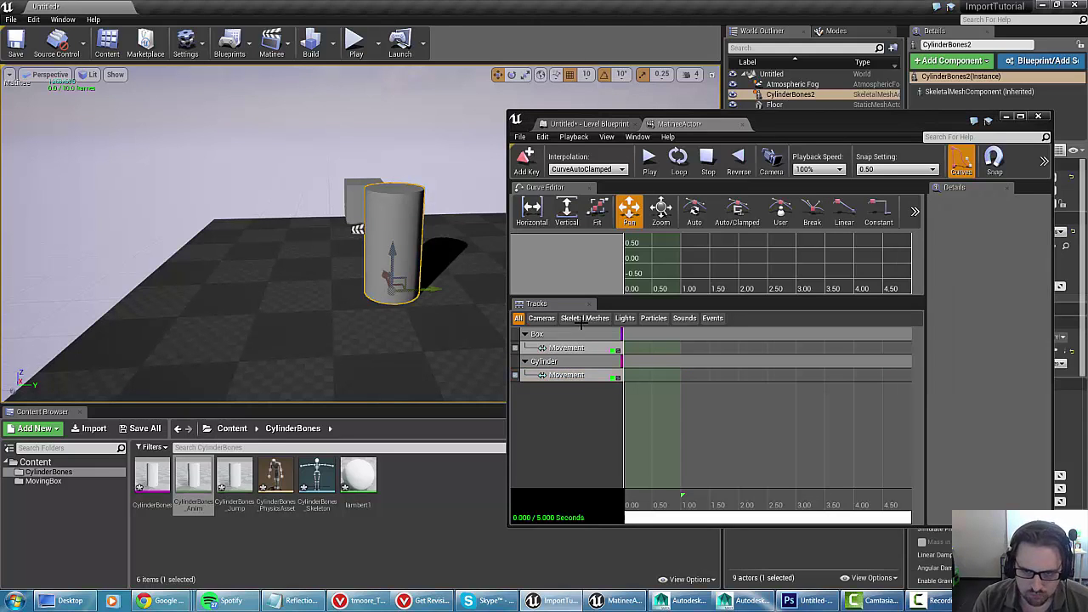
{"action": "left_click", "coordinate": [548, 362]}
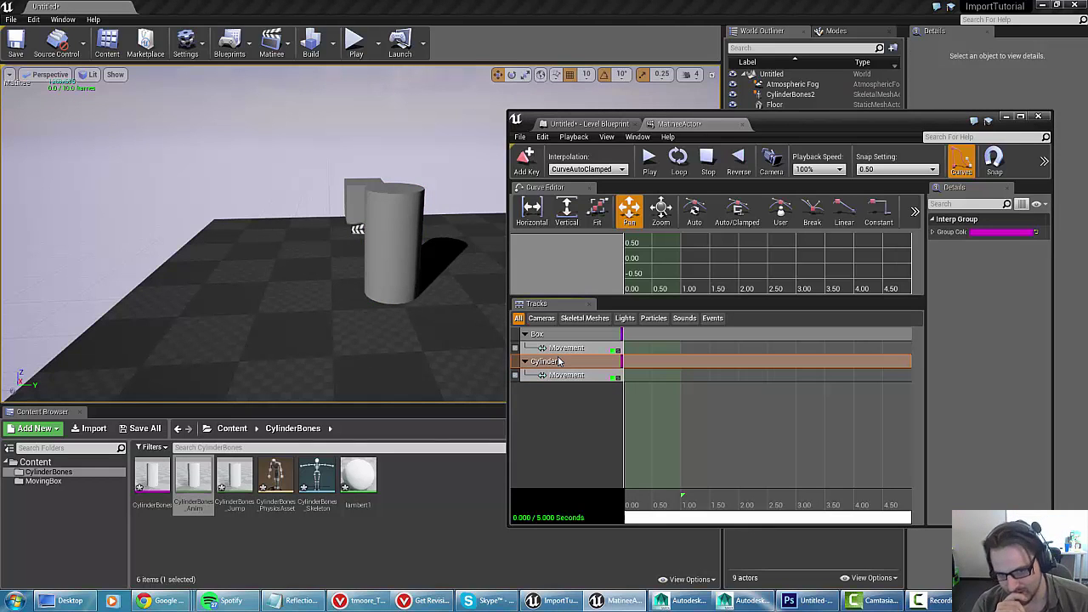
{"action": "left_click", "coordinate": [343, 175]}
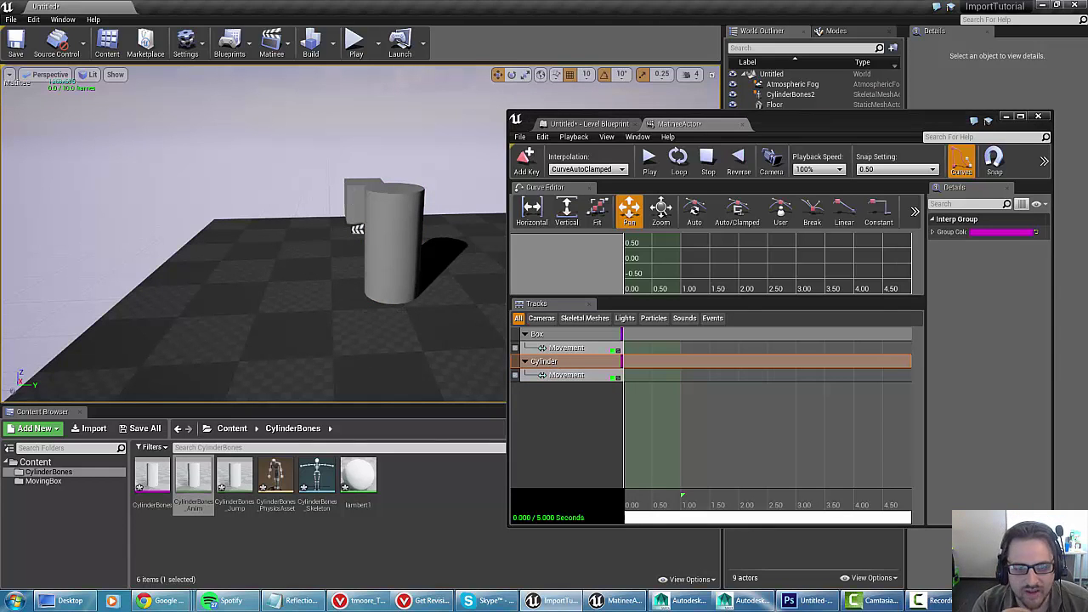
{"action": "left_click_drag", "start_coordinate": [352, 207], "coordinate": [217, 222]}
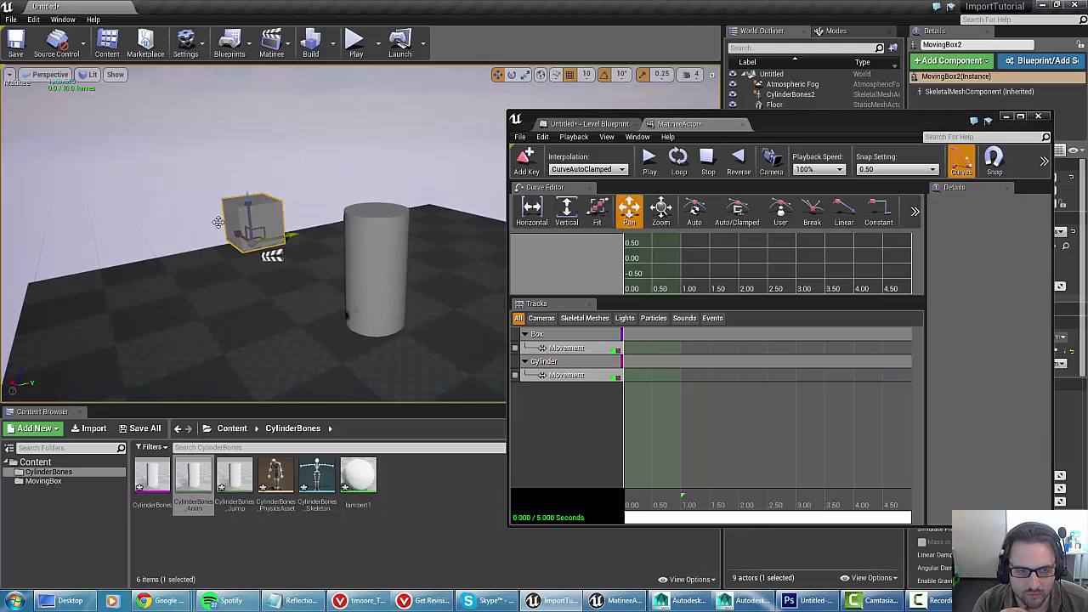
{"action": "right_click", "coordinate": [593, 336]}
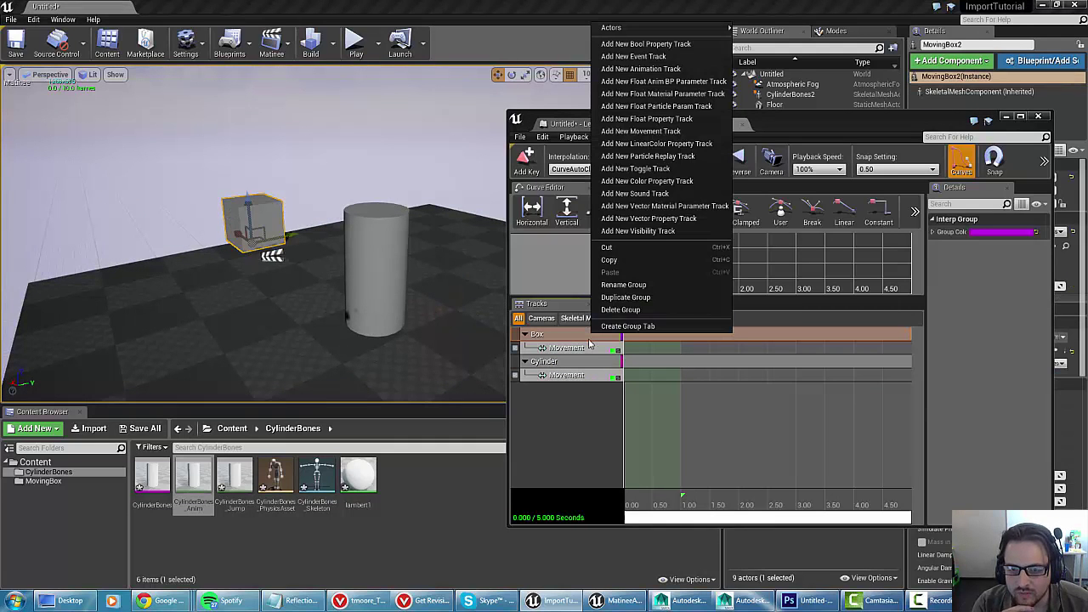
{"action": "mouse_move", "coordinate": [713, 28]}
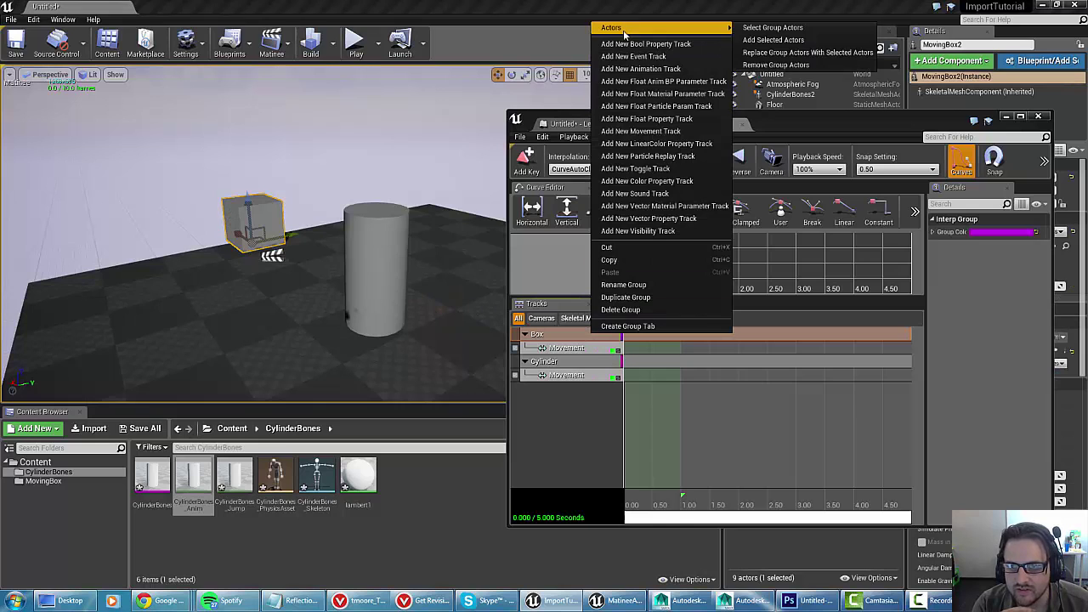
{"action": "left_click", "coordinate": [780, 41]}
- Select the CylinderBones2 actor in the level and assign it to the Cylinder group
{"action": "left_click", "coordinate": [385, 222]}
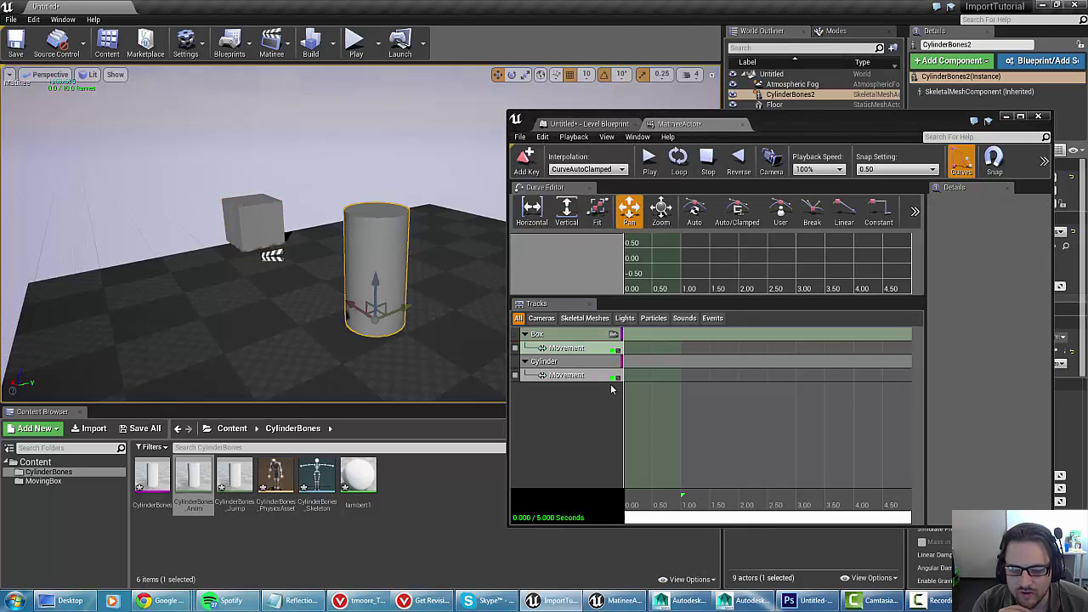
{"action": "right_click", "coordinate": [567, 362]}
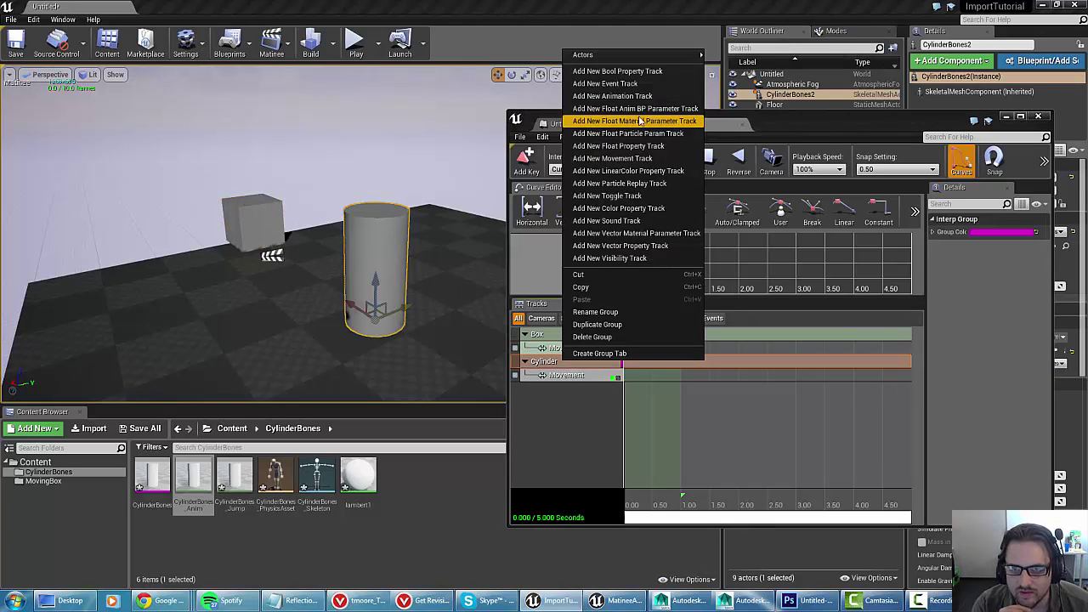
{"action": "mouse_move", "coordinate": [629, 56]}
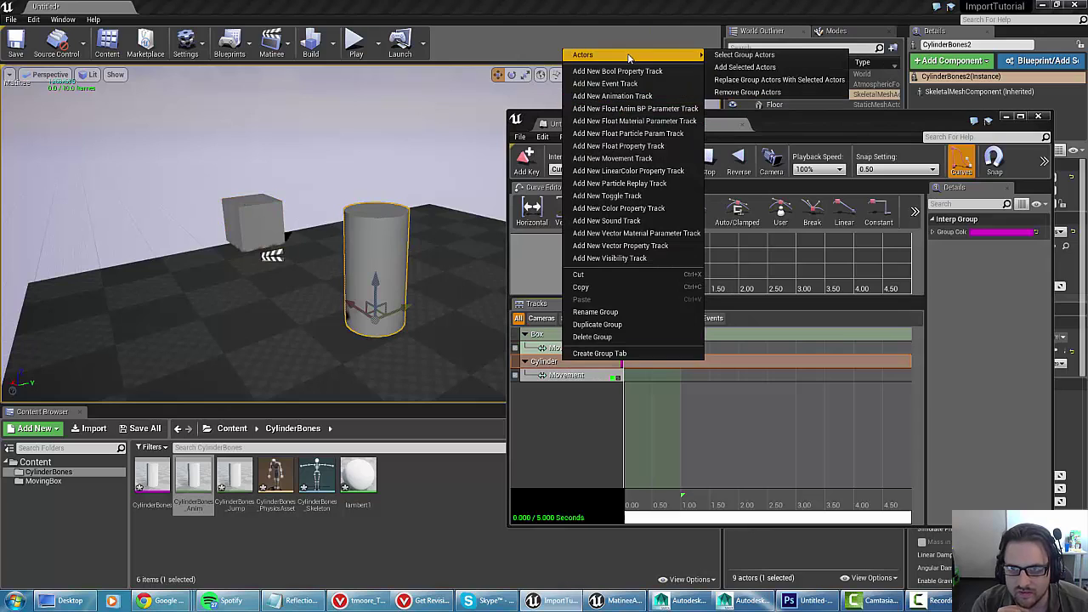
{"action": "left_click", "coordinate": [742, 69]}
- Extend the green loop section to the 5.00-second mark and return the time position to 0
{"action": "scroll", "coordinate": [681, 502], "scroll_direction": "down", "scroll_amount": 2}
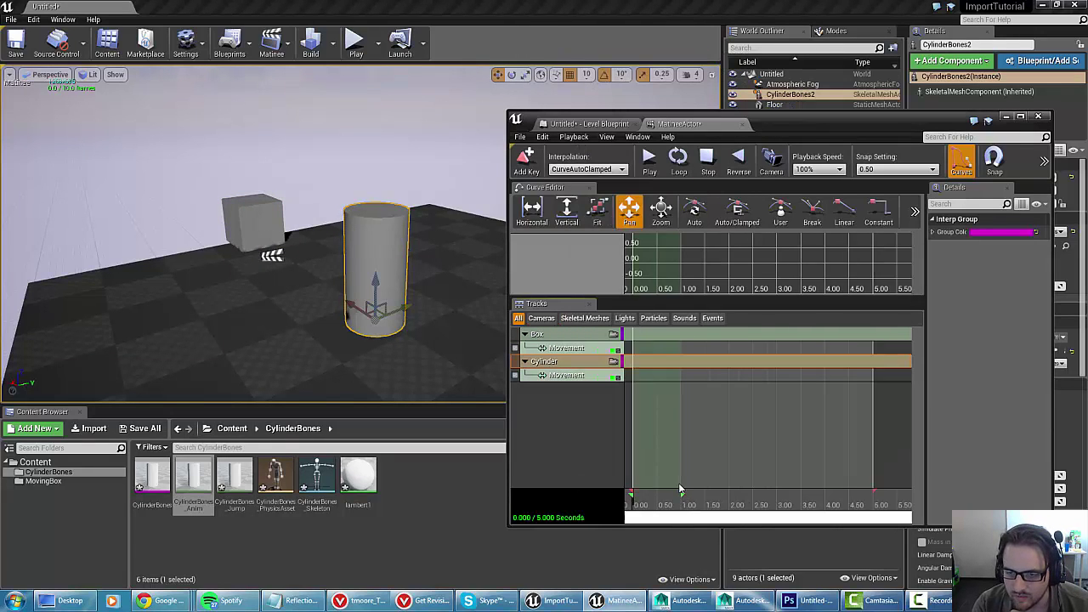
{"action": "left_click_drag", "start_coordinate": [680, 501], "coordinate": [758, 505]}
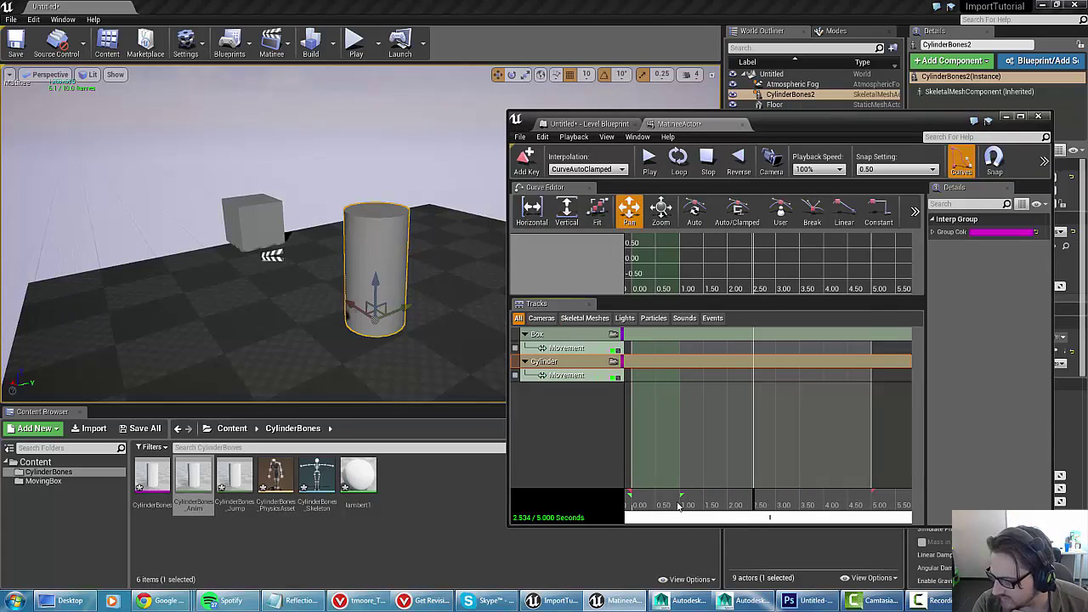
{"action": "left_click_drag", "start_coordinate": [682, 498], "coordinate": [873, 500]}
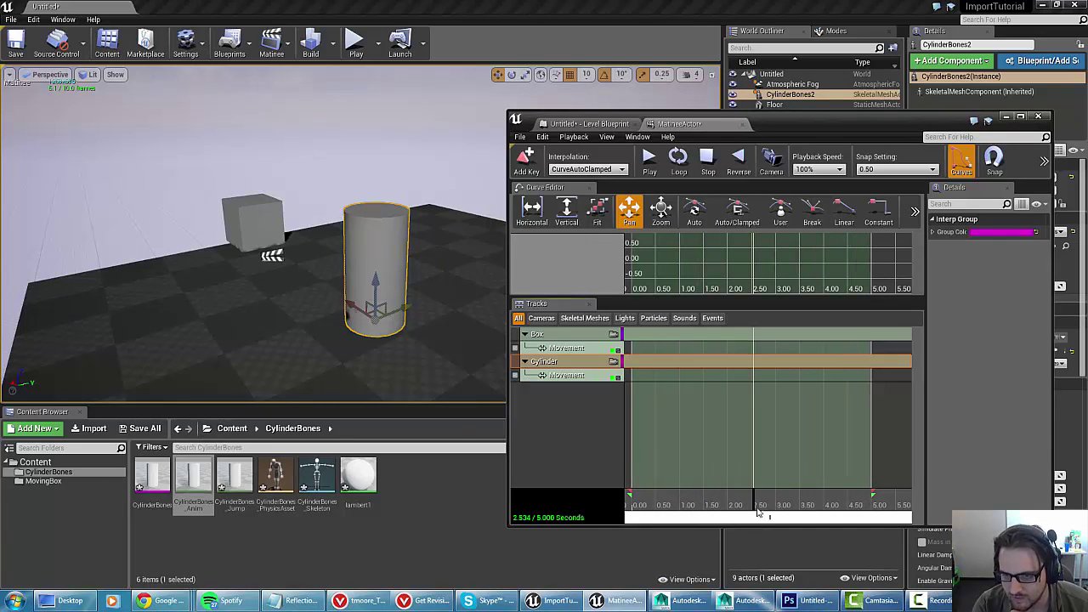
{"action": "left_click_drag", "start_coordinate": [757, 507], "coordinate": [627, 505]}
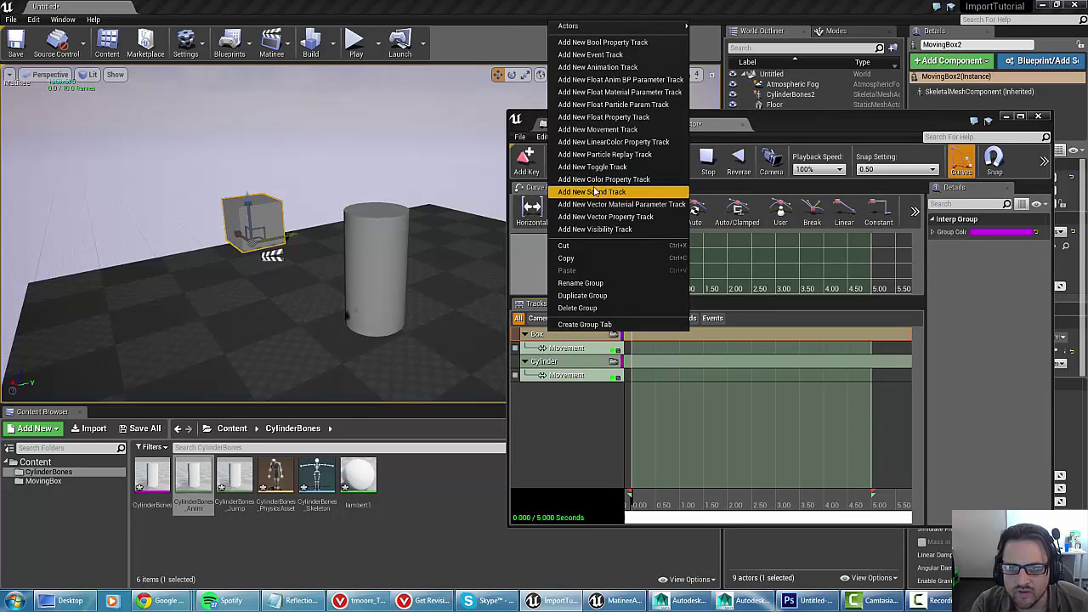
- Add an animation track to the Box group and key the MovingBox_Anim sequence at 0 seconds
{"action": "left_click", "coordinate": [592, 72]}
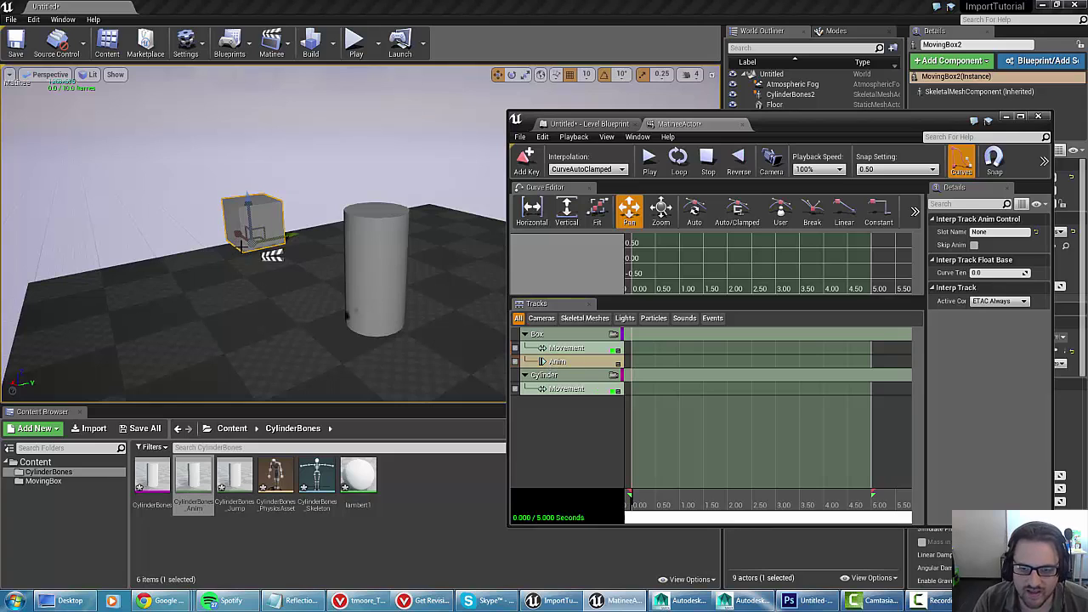
{"action": "key", "text": "Return"}
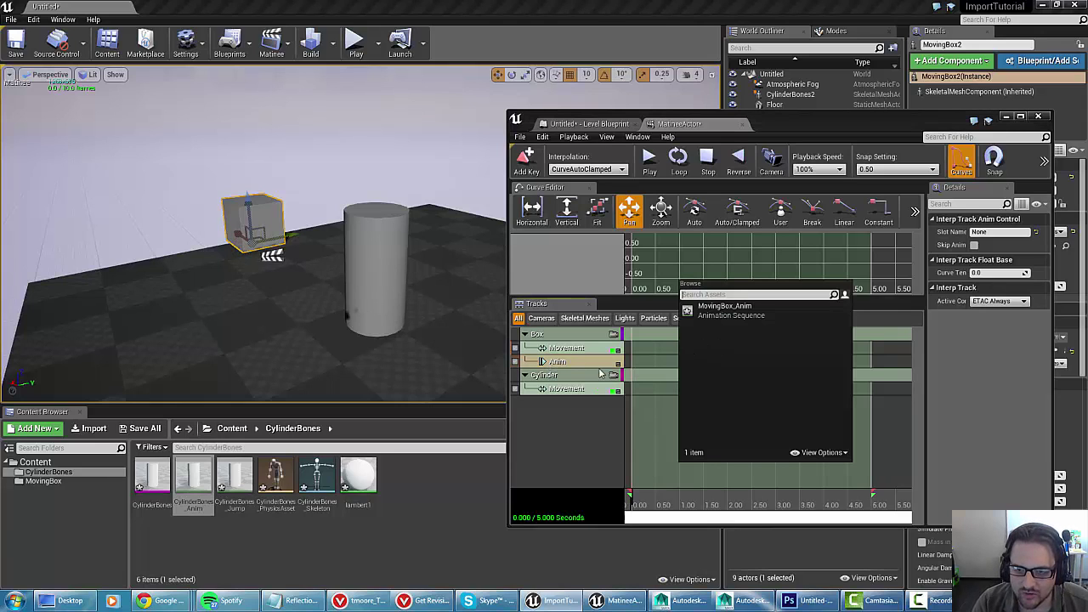
{"action": "left_click", "coordinate": [713, 310]}
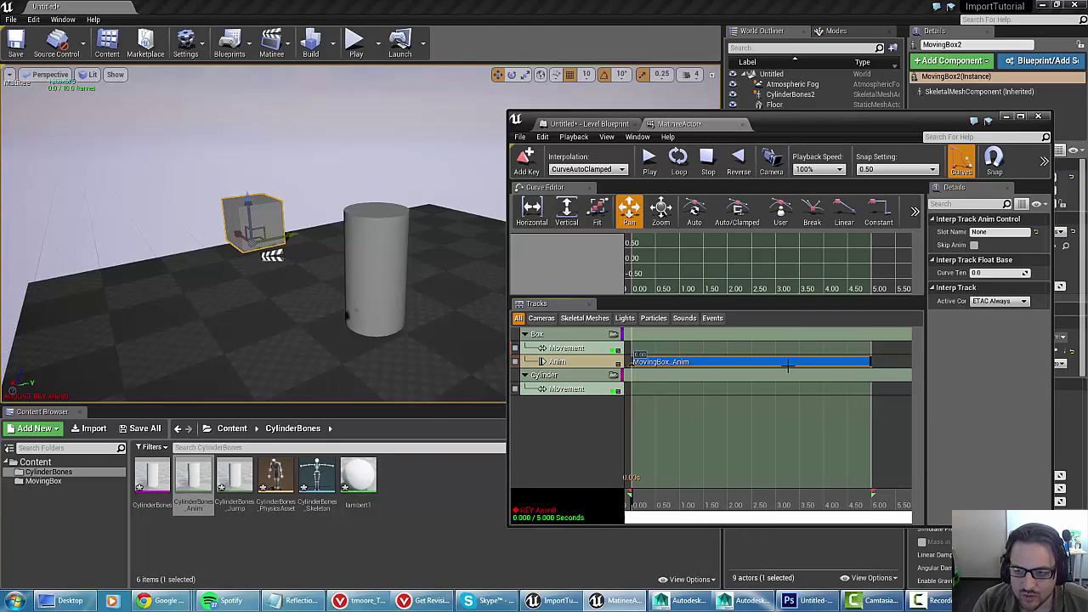
- Scrub the Matinee timeline to about 1.35 seconds to preview the box's animation
{"action": "scroll", "coordinate": [738, 387], "scroll_direction": "down", "scroll_amount": 4}
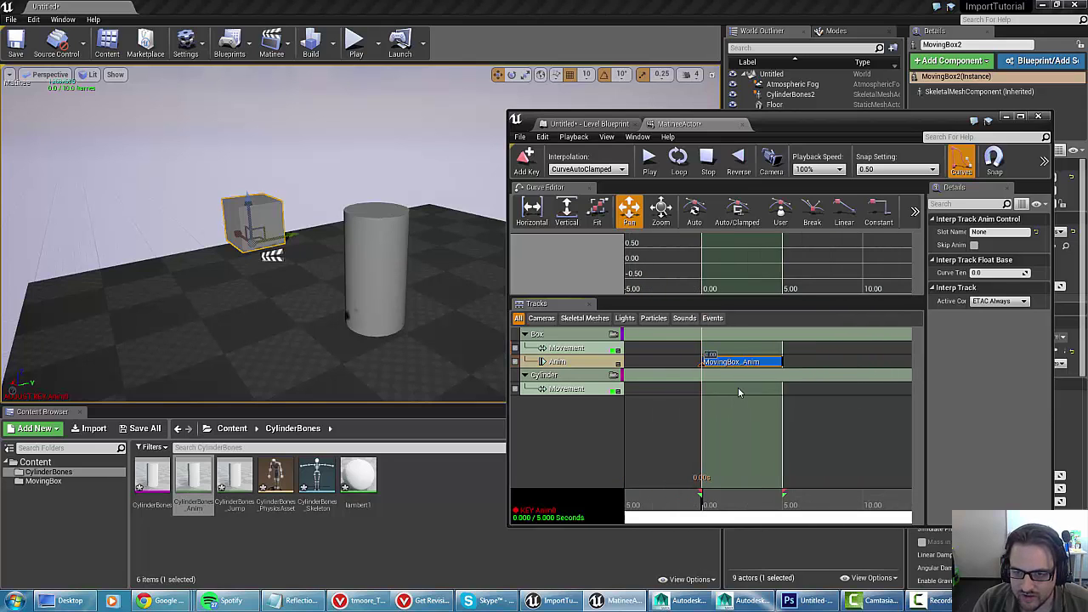
{"action": "scroll", "coordinate": [738, 386], "scroll_direction": "up", "scroll_amount": 2}
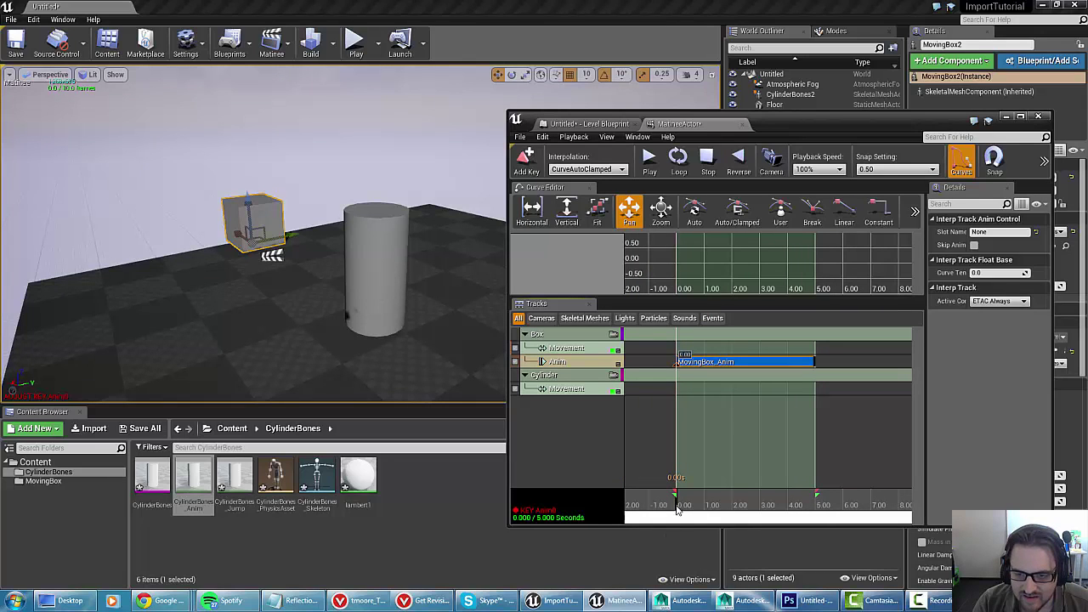
{"action": "left_click_drag", "start_coordinate": [678, 508], "coordinate": [641, 513]}
{"action": "left_click", "coordinate": [714, 515]}
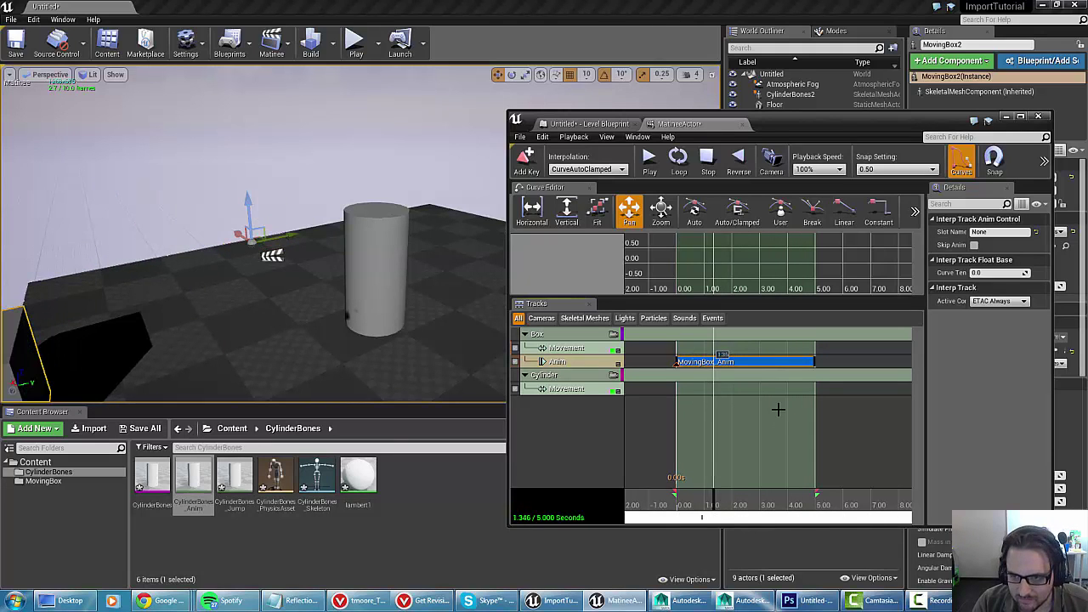
- Try trimming the end of the MovingBox_Anim clip, scrub through it, and extend it back to 5.00 seconds
{"action": "left_click_drag", "start_coordinate": [813, 363], "coordinate": [740, 368]}
{"action": "mouse_move", "coordinate": [713, 516]}
{"action": "left_mouse_down"}
{"action": "mouse_move", "coordinate": [654, 514]}
{"action": "mouse_move", "coordinate": [760, 511]}
{"action": "mouse_move", "coordinate": [733, 510]}
{"action": "left_mouse_up"}
{"action": "left_click_drag", "start_coordinate": [741, 363], "coordinate": [814, 366]}
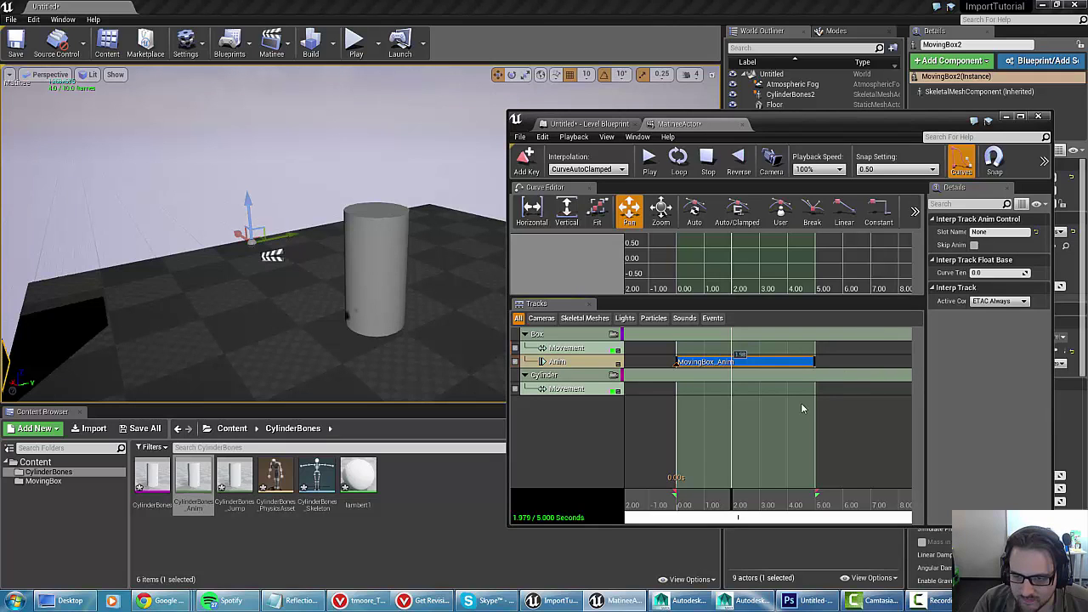
{"action": "left_click_drag", "start_coordinate": [738, 500], "coordinate": [712, 500]}
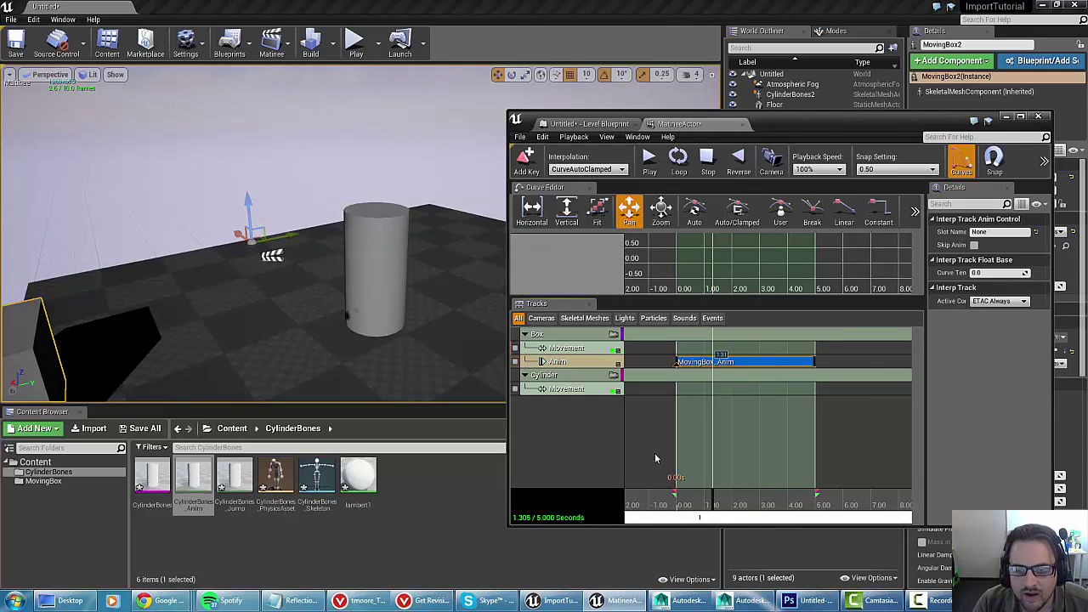
- Lengthen the Matinee sequence to about 24.76 seconds and extend the green loop section to its end
{"action": "scroll", "coordinate": [781, 465], "scroll_direction": "down", "scroll_amount": 3}
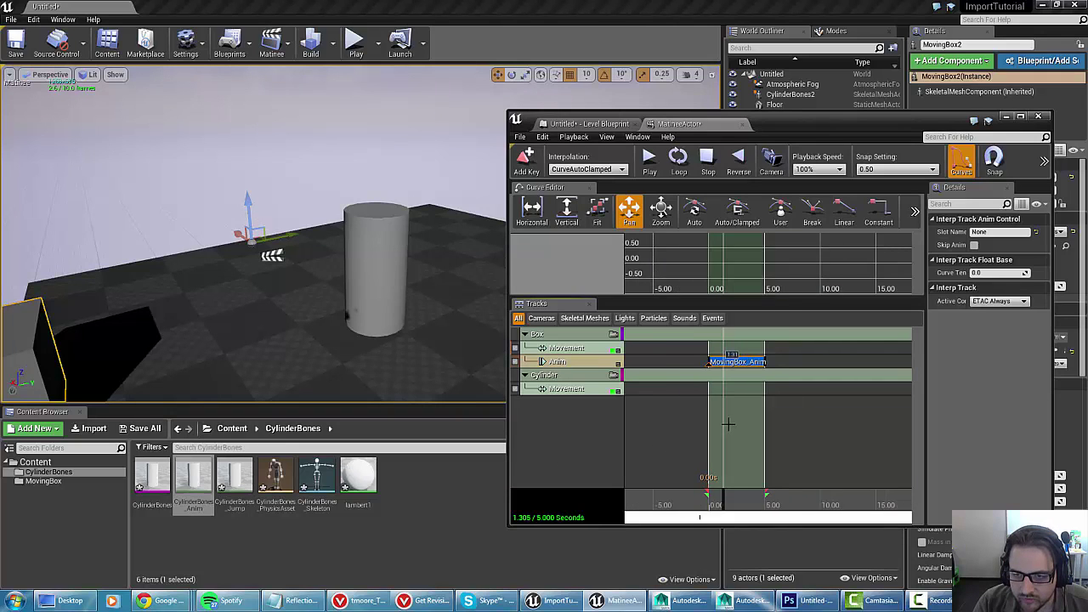
{"action": "left_click", "coordinate": [774, 494]}
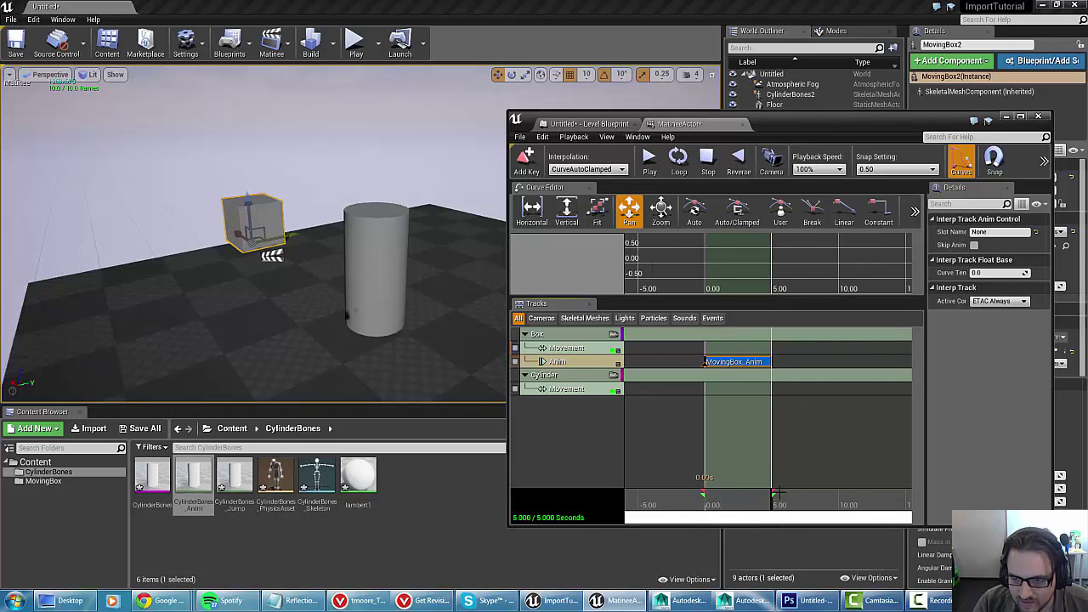
{"action": "left_click_drag", "start_coordinate": [774, 493], "coordinate": [909, 494]}
{"action": "scroll", "coordinate": [769, 463], "scroll_direction": "down", "scroll_amount": 5}
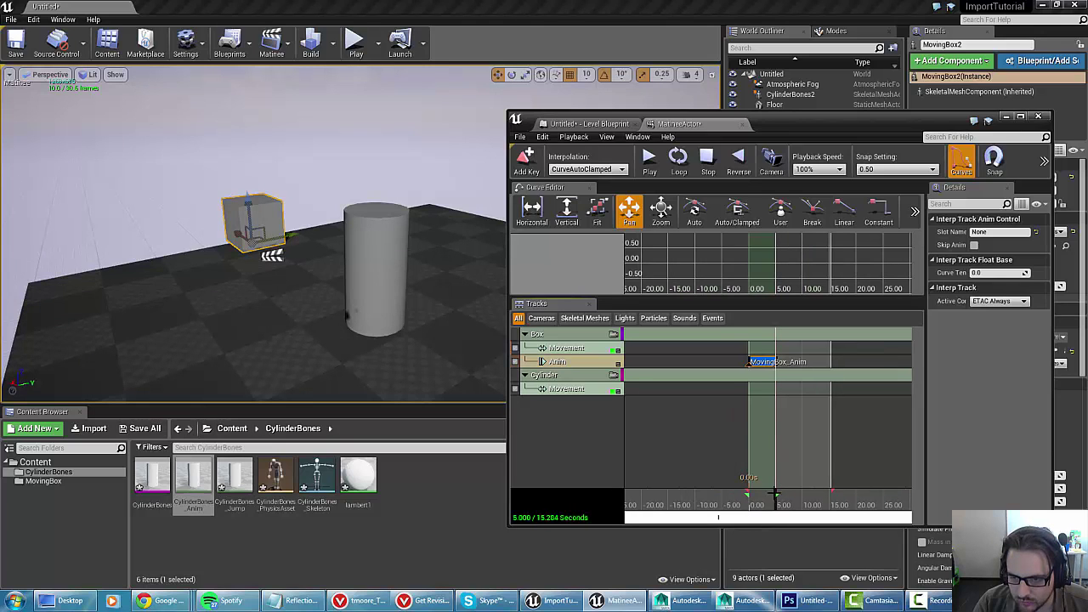
{"action": "mouse_move", "coordinate": [787, 494]}
{"action": "left_mouse_down"}
{"action": "mouse_move", "coordinate": [892, 494]}
{"action": "mouse_move", "coordinate": [886, 503]}
{"action": "left_mouse_up"}
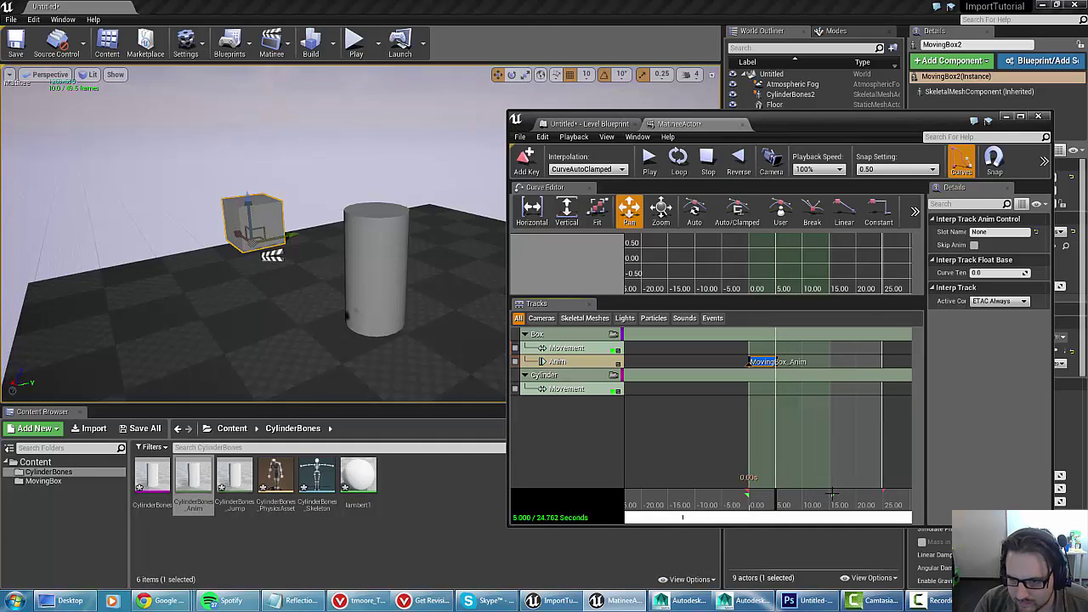
{"action": "left_click_drag", "start_coordinate": [832, 494], "coordinate": [912, 494]}
{"action": "scroll", "coordinate": [778, 377], "scroll_direction": "up", "scroll_amount": 2}
{"action": "scroll", "coordinate": [778, 378], "scroll_direction": "up", "scroll_amount": 1}
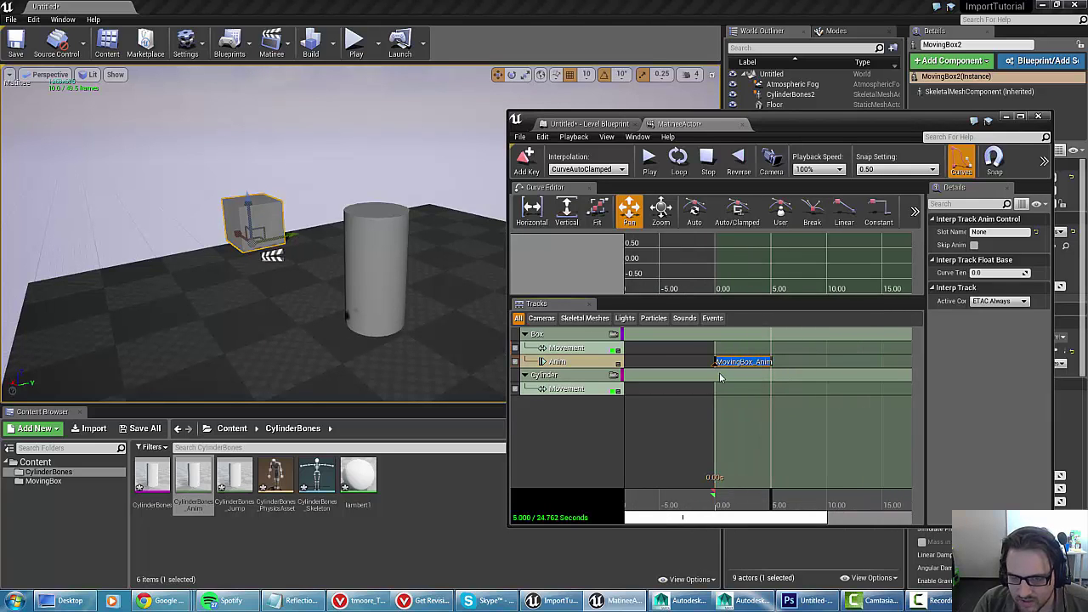
- Add an animation track to the Cylinder group and key the CylinderBones_Jump sequence at 5.00 seconds
{"action": "left_click", "coordinate": [561, 377]}
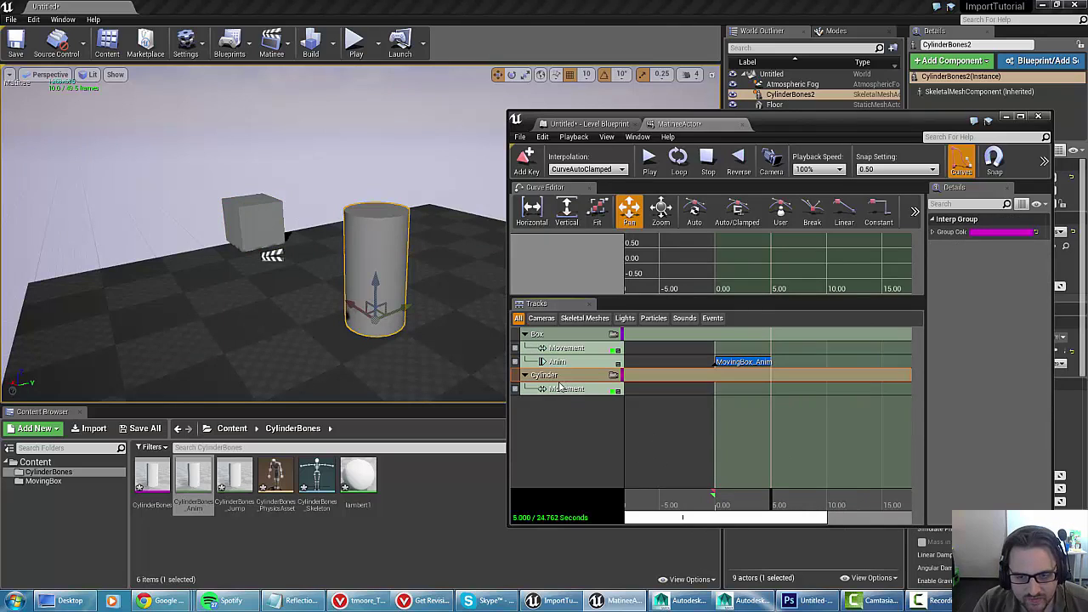
{"action": "right_click", "coordinate": [556, 378]}
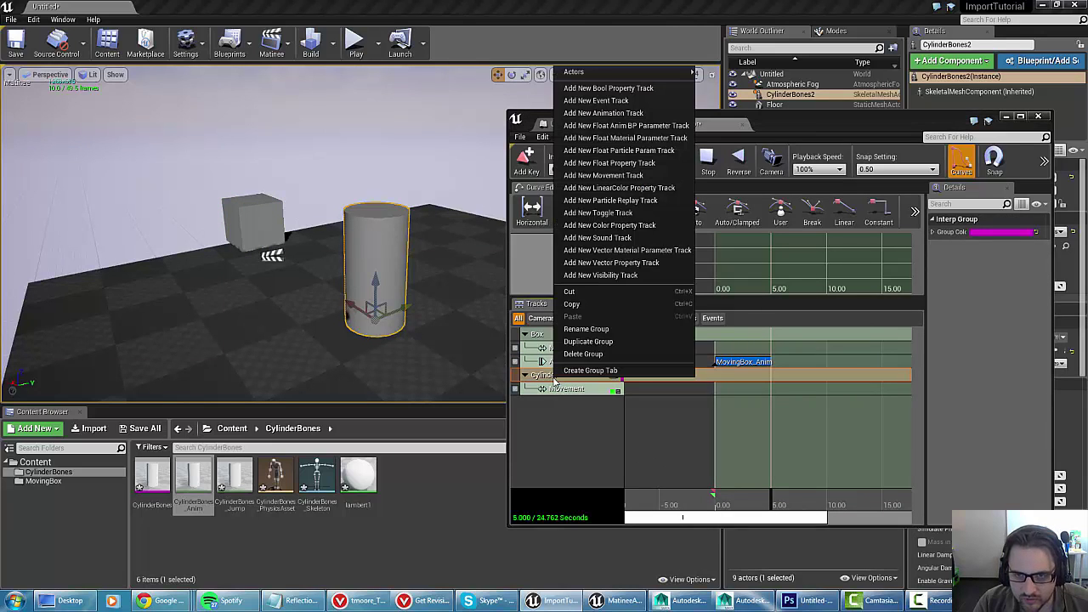
{"action": "left_click", "coordinate": [593, 113]}
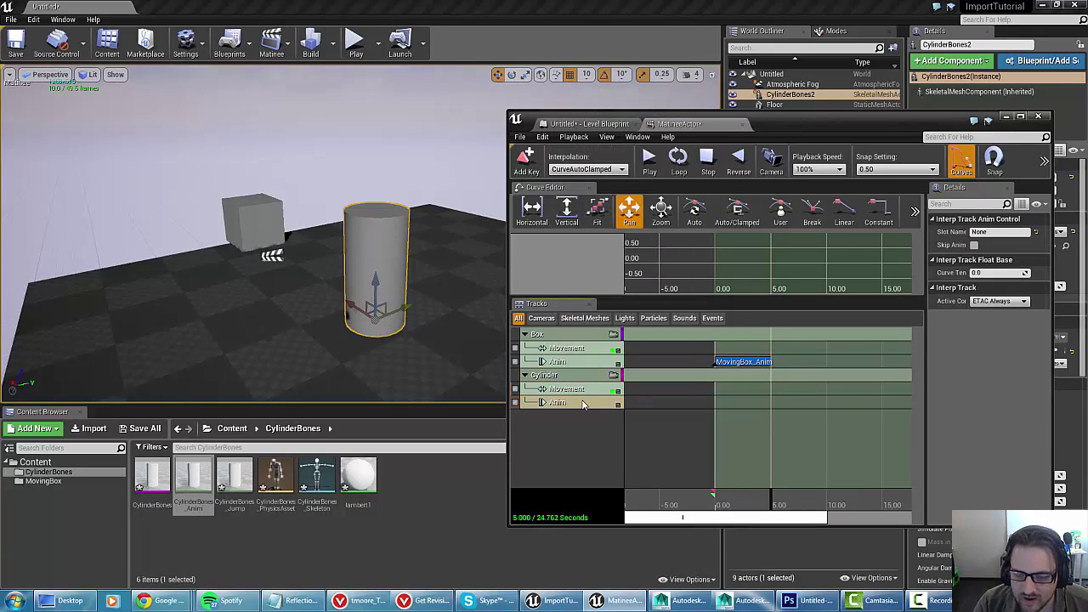
{"action": "key", "text": "Return"}
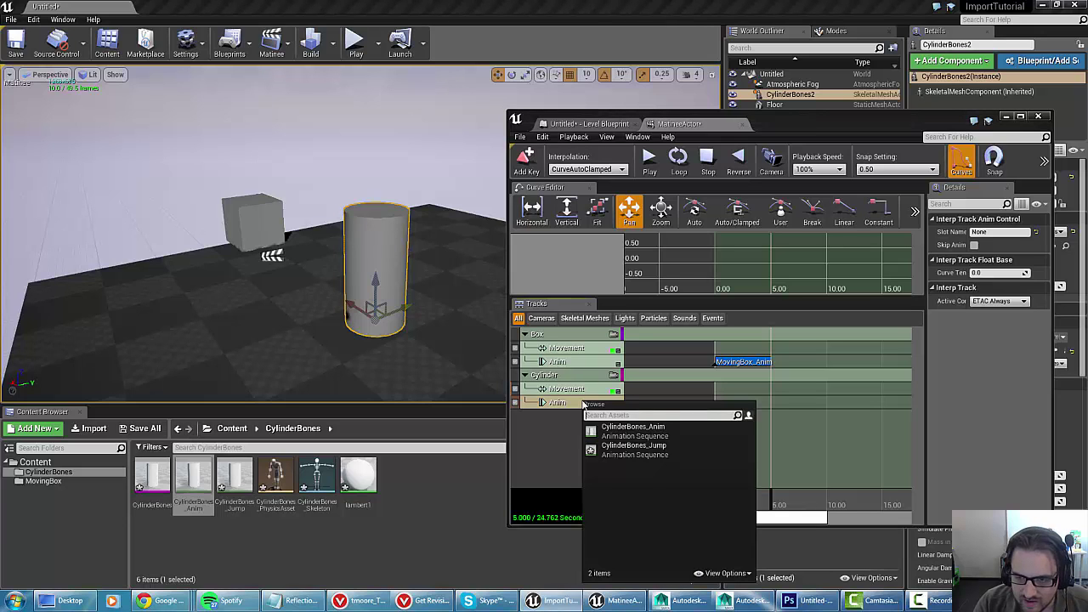
{"action": "left_click", "coordinate": [633, 448]}
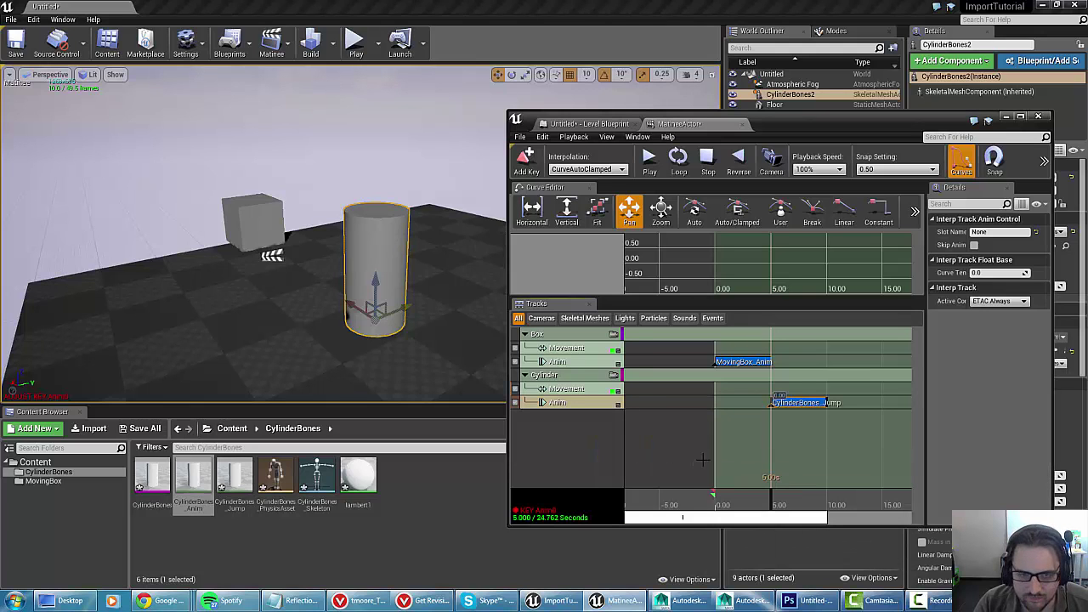
- Key a second MovingBox_Anim clip on the Box group's animation track at about 10.36 seconds, following the jump clip
{"action": "left_click_drag", "start_coordinate": [770, 504], "coordinate": [857, 507]}
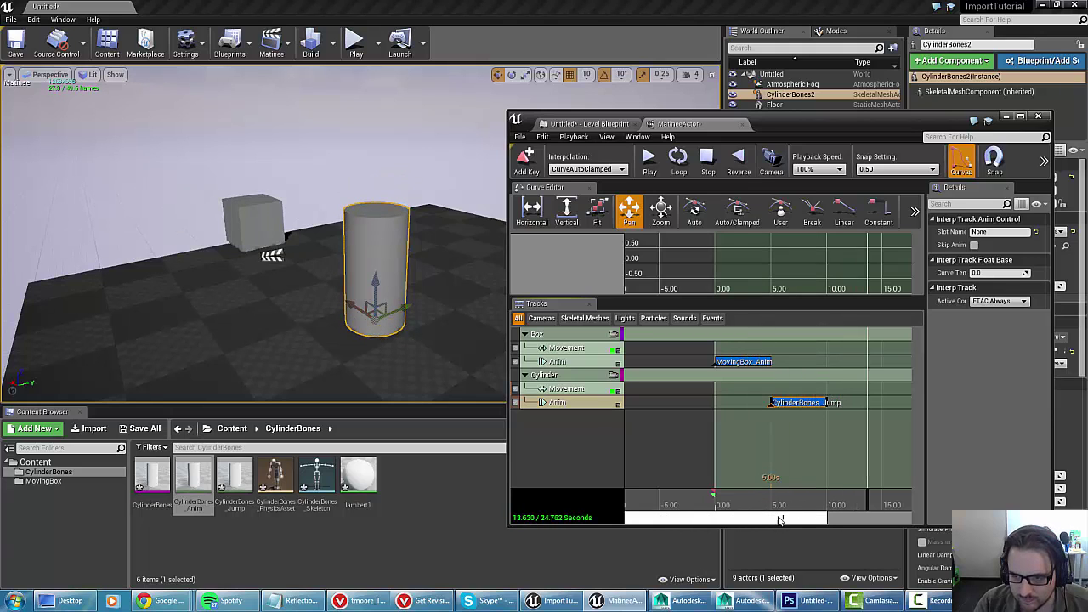
{"action": "left_click_drag", "start_coordinate": [780, 520], "coordinate": [814, 518]}
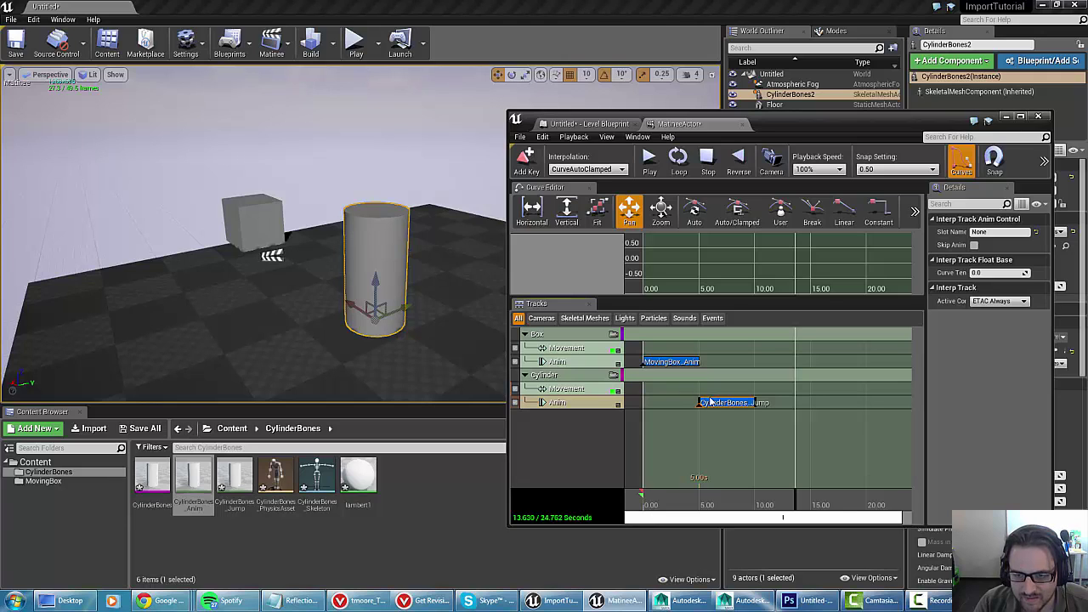
{"action": "left_click_drag", "start_coordinate": [795, 495], "coordinate": [759, 502]}
{"action": "left_click", "coordinate": [561, 361]}
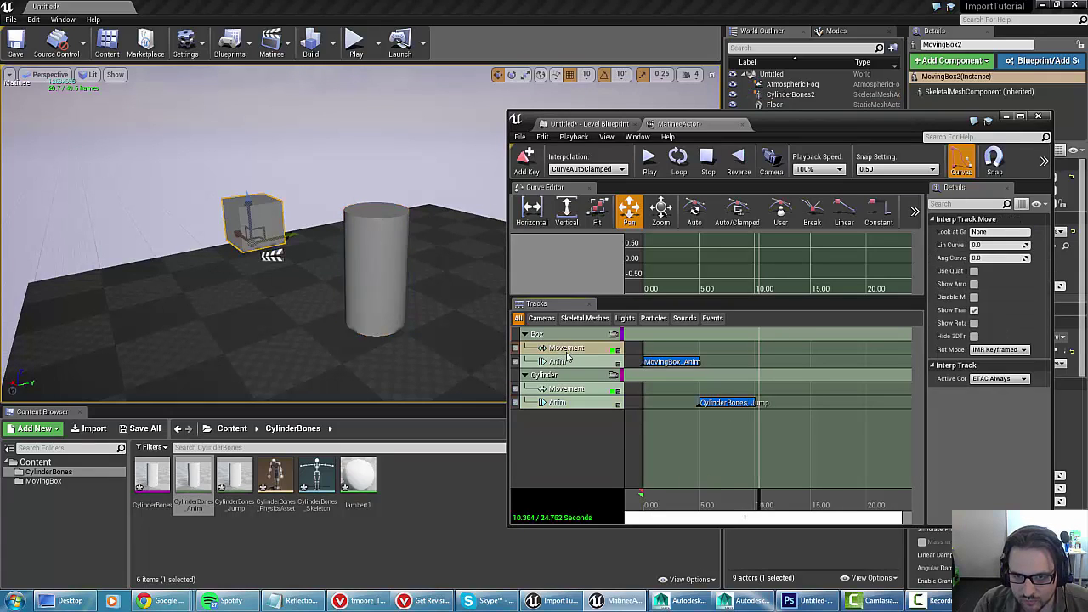
{"action": "key", "text": "Return"}
{"action": "left_click", "coordinate": [588, 389]}
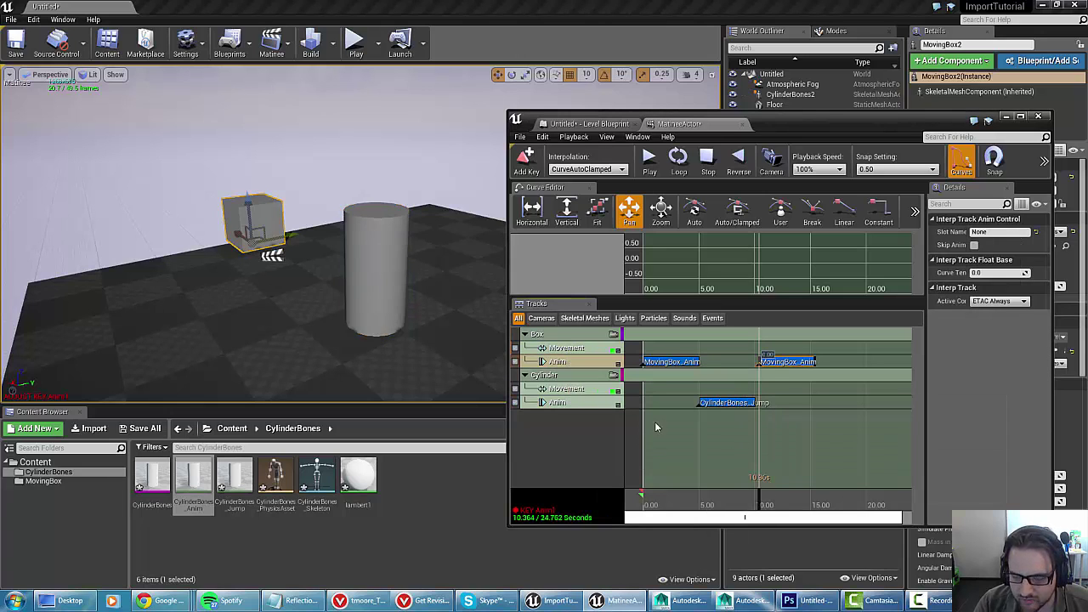
- Key the CylinderBones_Anim sequence on the Cylinder group's animation track at about 15.6 seconds
{"action": "left_click_drag", "start_coordinate": [759, 501], "coordinate": [818, 504]}
{"action": "left_click", "coordinate": [596, 404]}
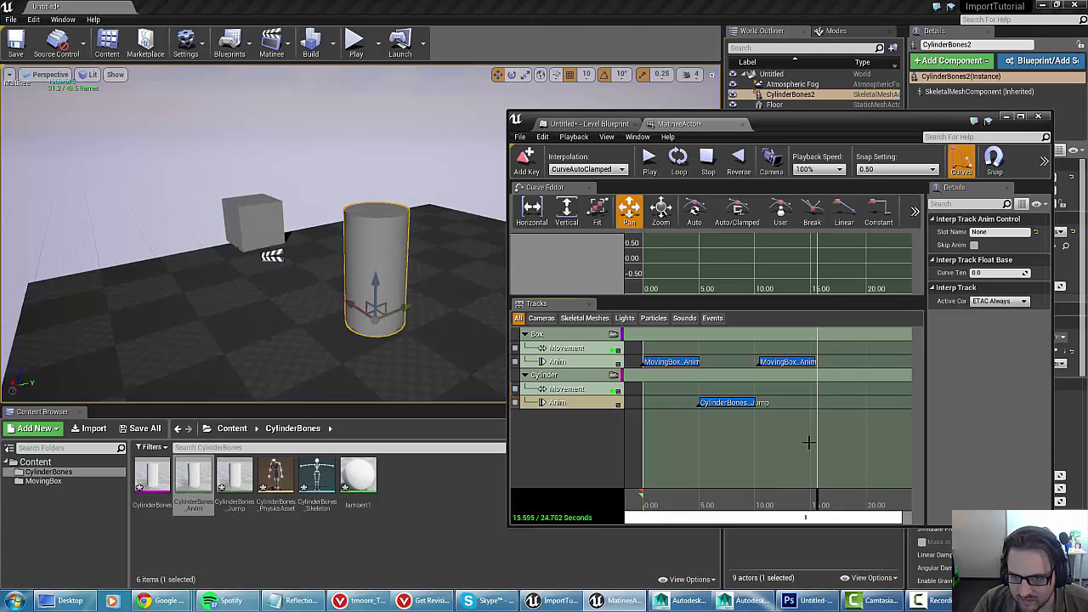
{"action": "key", "text": "Return"}
{"action": "left_click", "coordinate": [837, 298]}
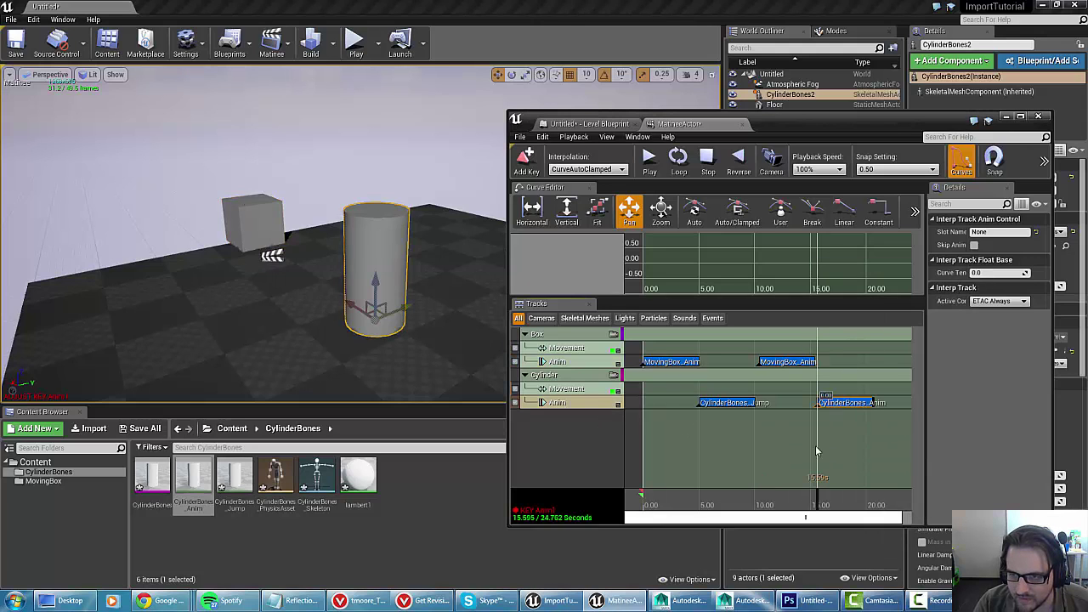
- Return the time position to 0 and play the Matinee sequence through to its end
{"action": "left_click_drag", "start_coordinate": [816, 504], "coordinate": [641, 503]}
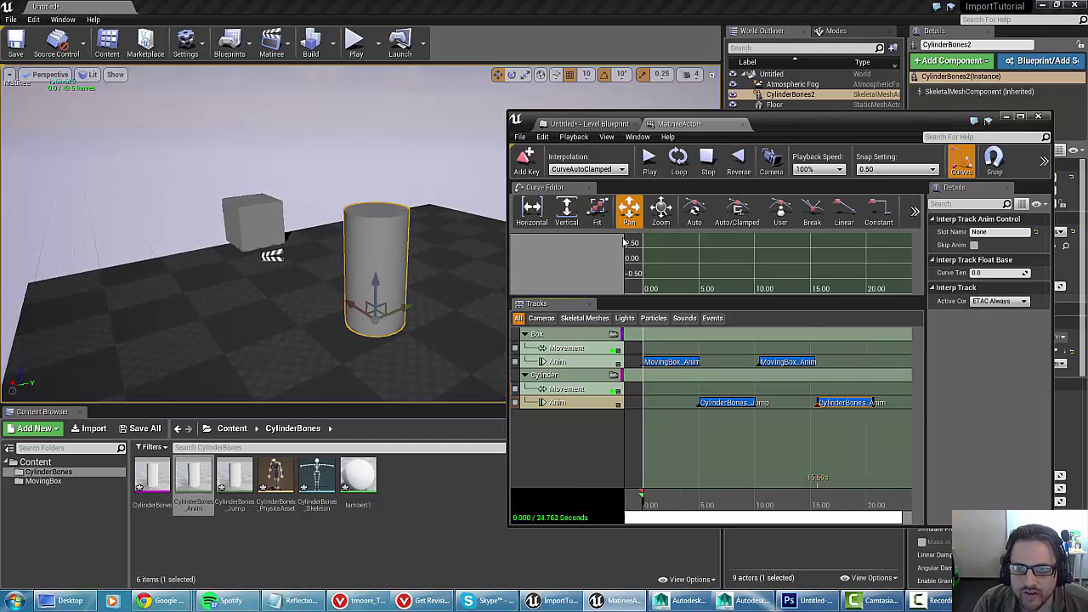
{"action": "left_click", "coordinate": [649, 159]}
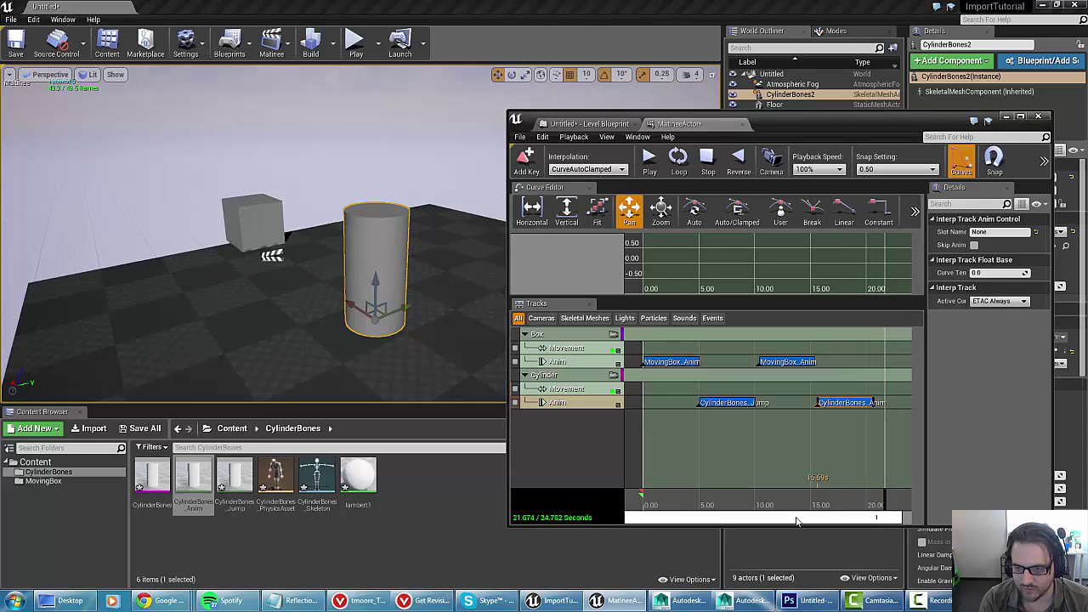
{"action": "left_click_drag", "start_coordinate": [796, 517], "coordinate": [824, 520]}
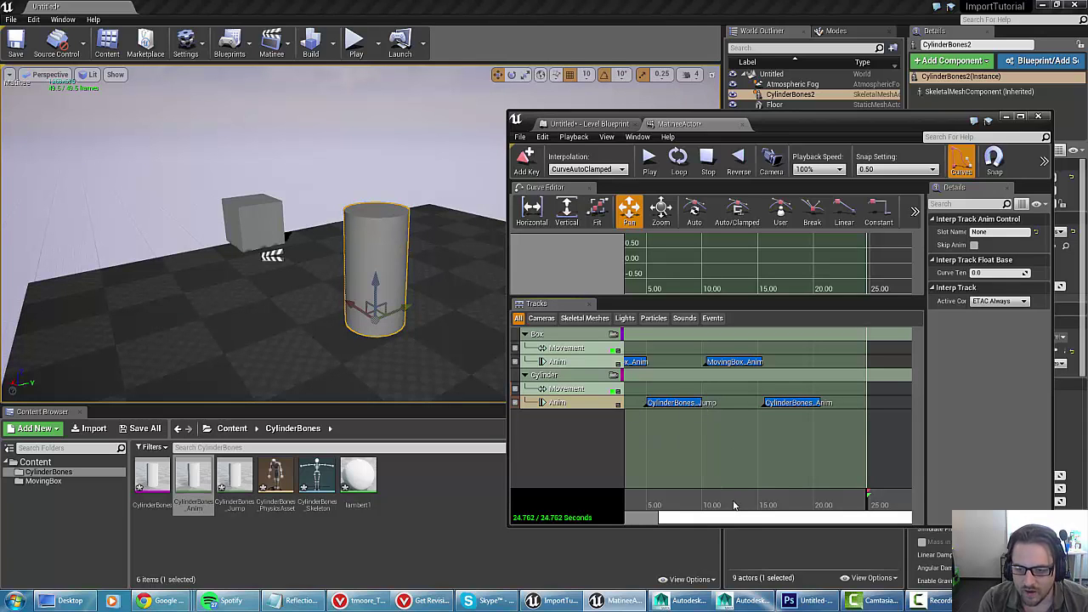
- Move the CylinderBones_Jump clip to about 2.7 seconds and shift the second MovingBox_Anim clip to an earlier time
{"action": "left_click_drag", "start_coordinate": [723, 524], "coordinate": [690, 522]}
{"action": "left_click", "coordinate": [724, 403]}
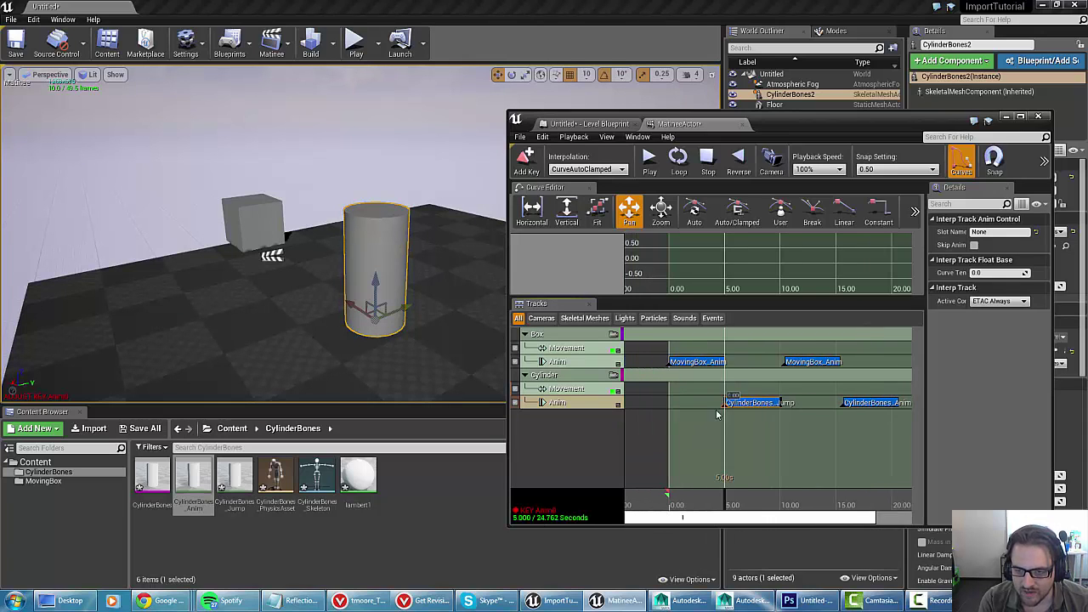
{"action": "left_click_drag", "start_coordinate": [704, 408], "coordinate": [699, 403], "text": "ctrl"}
{"action": "left_click", "coordinate": [806, 363]}
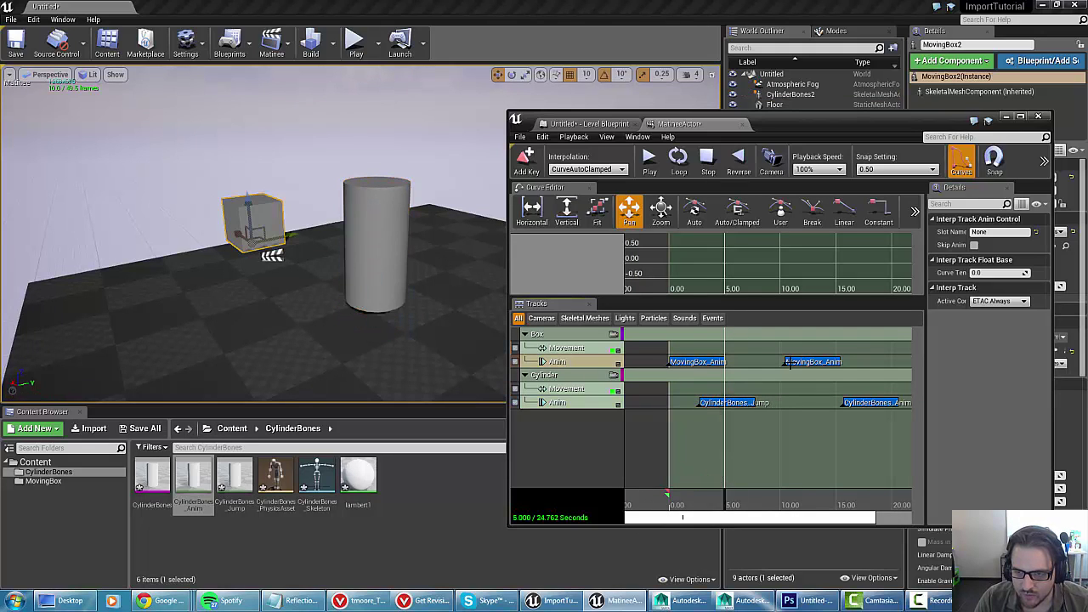
{"action": "left_click_drag", "start_coordinate": [806, 363], "coordinate": [750, 376], "text": "ctrl"}
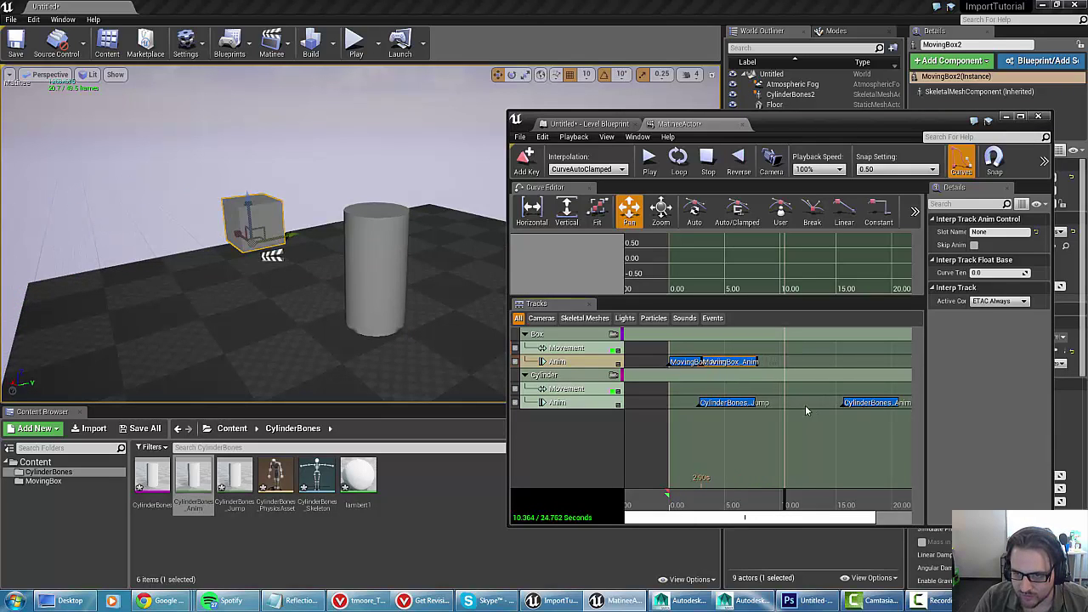
- Move the CylinderBones_Anim clip to about 12.04 seconds and shorten the sequence and loop section to about 17.2 seconds, with the time position at 0
{"action": "left_click", "coordinate": [844, 405]}
{"action": "left_click_drag", "start_coordinate": [844, 408], "coordinate": [880, 528], "text": "ctrl"}
{"action": "left_click_drag", "start_coordinate": [861, 491], "coordinate": [778, 494]}
{"action": "left_click_drag", "start_coordinate": [841, 528], "coordinate": [686, 511]}
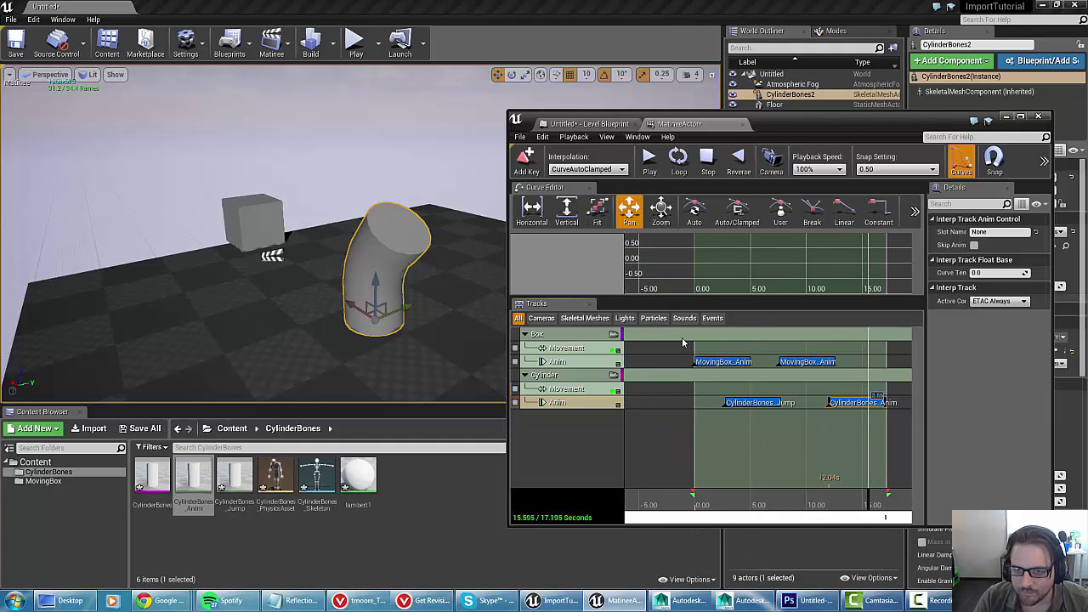
{"action": "left_click", "coordinate": [668, 340]}
{"action": "left_click", "coordinate": [646, 507]}
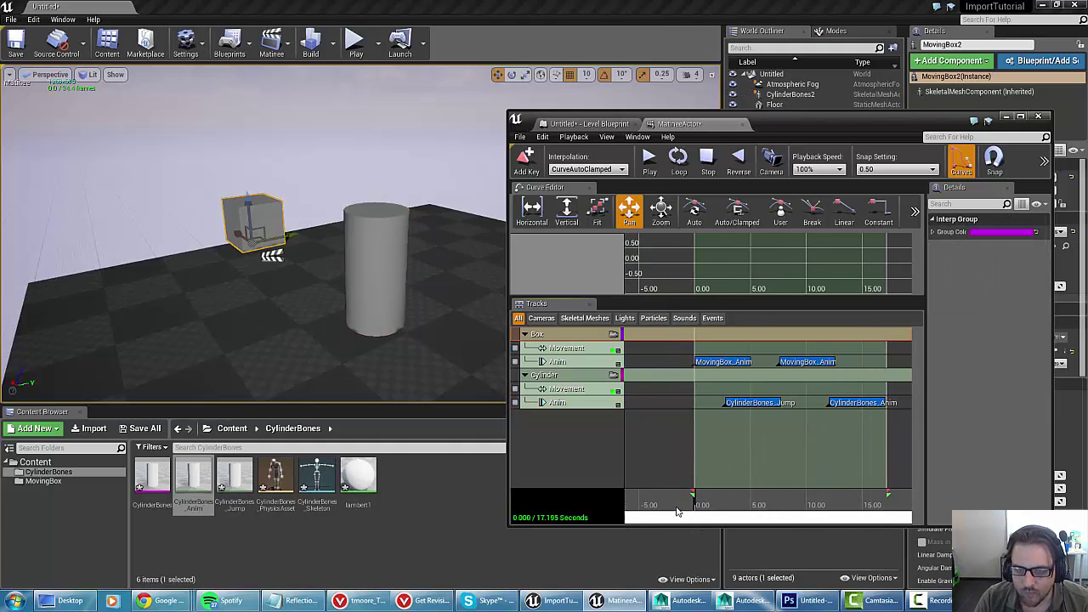
- Open the Level Blueprint and add a reference to the MatineeActor below the Event BeginPlay node
{"action": "left_click", "coordinate": [247, 47]}
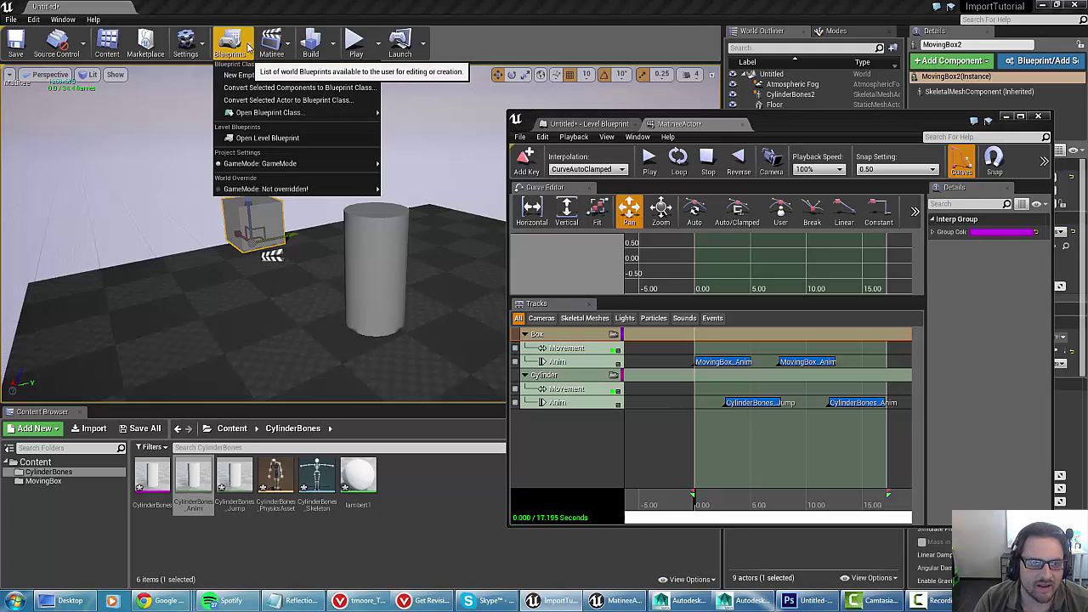
{"action": "left_click", "coordinate": [269, 139]}
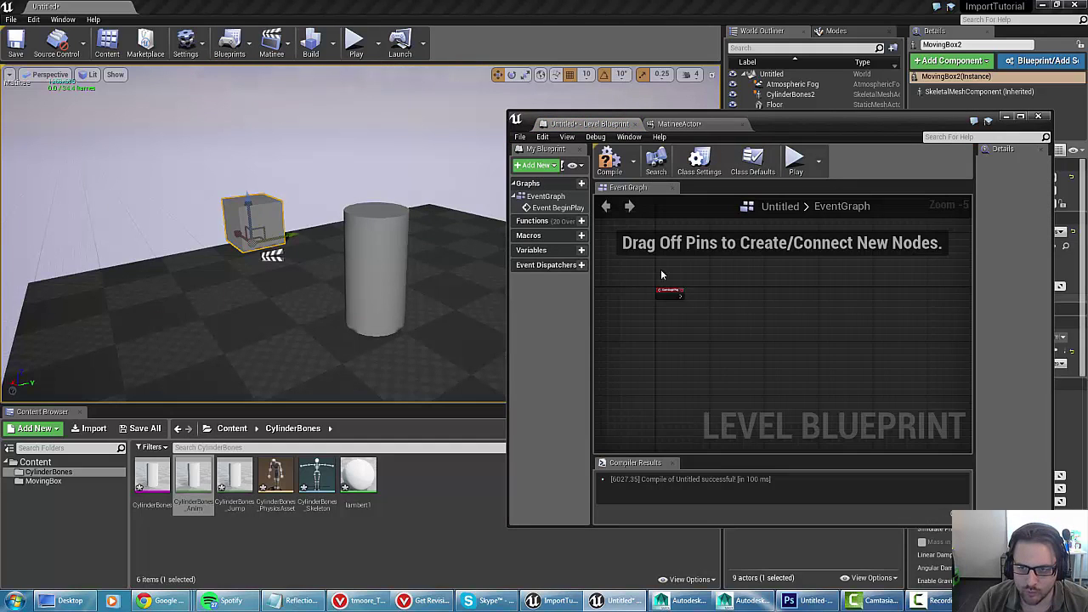
{"action": "scroll", "coordinate": [661, 272], "scroll_direction": "up", "scroll_amount": 5}
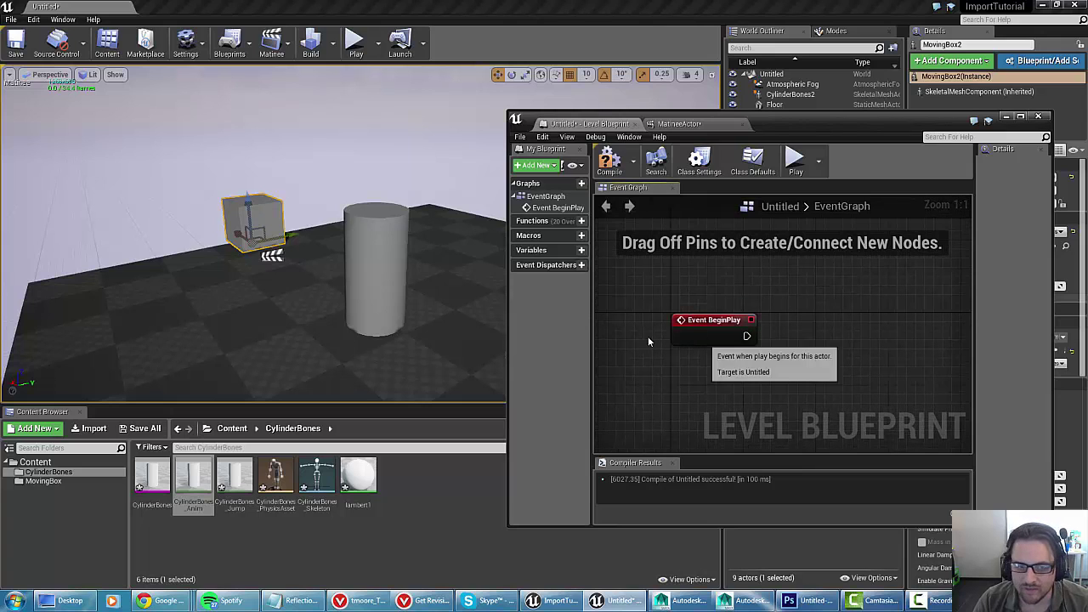
{"action": "left_click", "coordinate": [271, 255]}
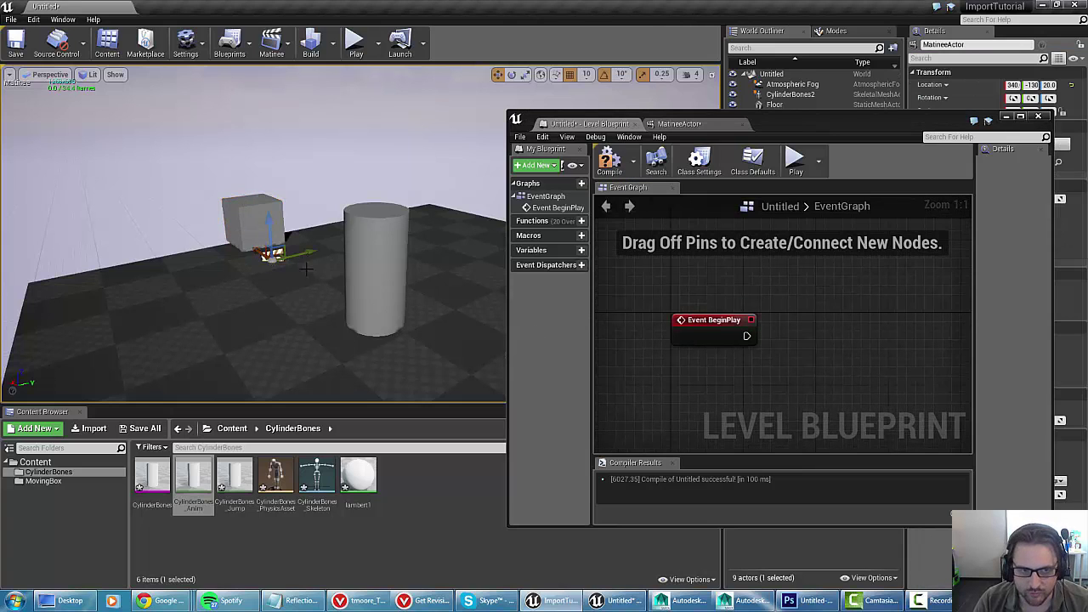
{"action": "right_click", "coordinate": [821, 340]}
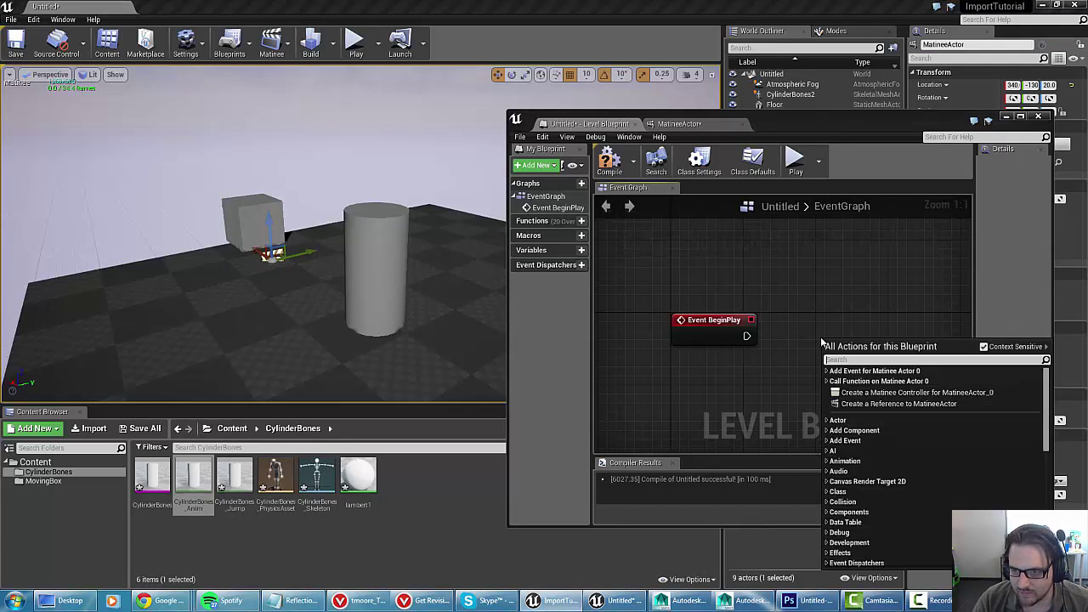
{"action": "left_click", "coordinate": [868, 405]}
{"action": "left_click_drag", "start_coordinate": [850, 349], "coordinate": [718, 386]}
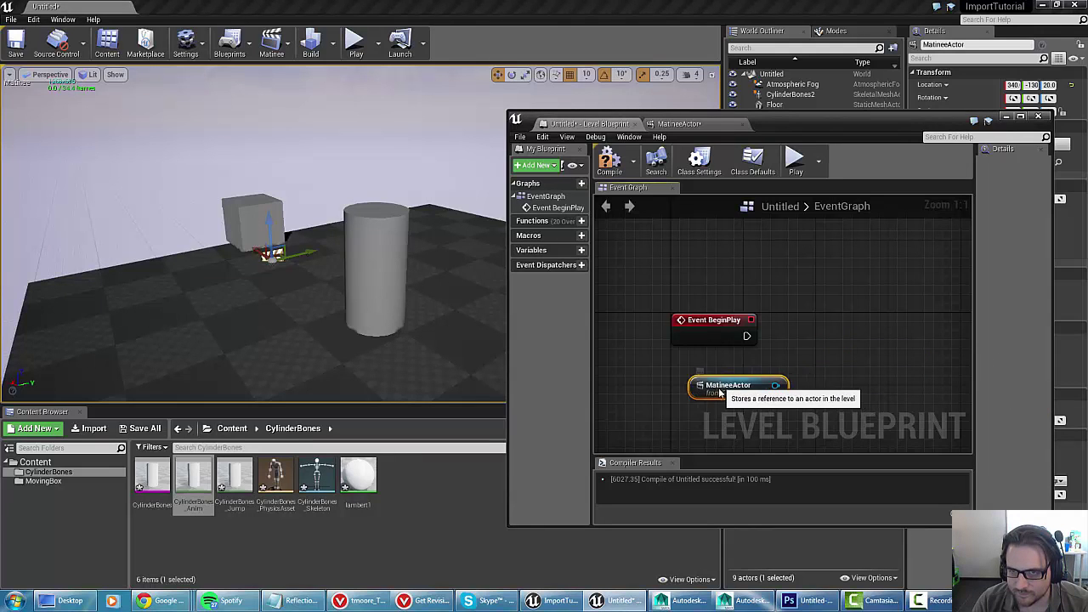
- Add a Play node targeting the MatineeActor reference and connect its execution input to Event BeginPlay
{"action": "right_click", "coordinate": [833, 326]}
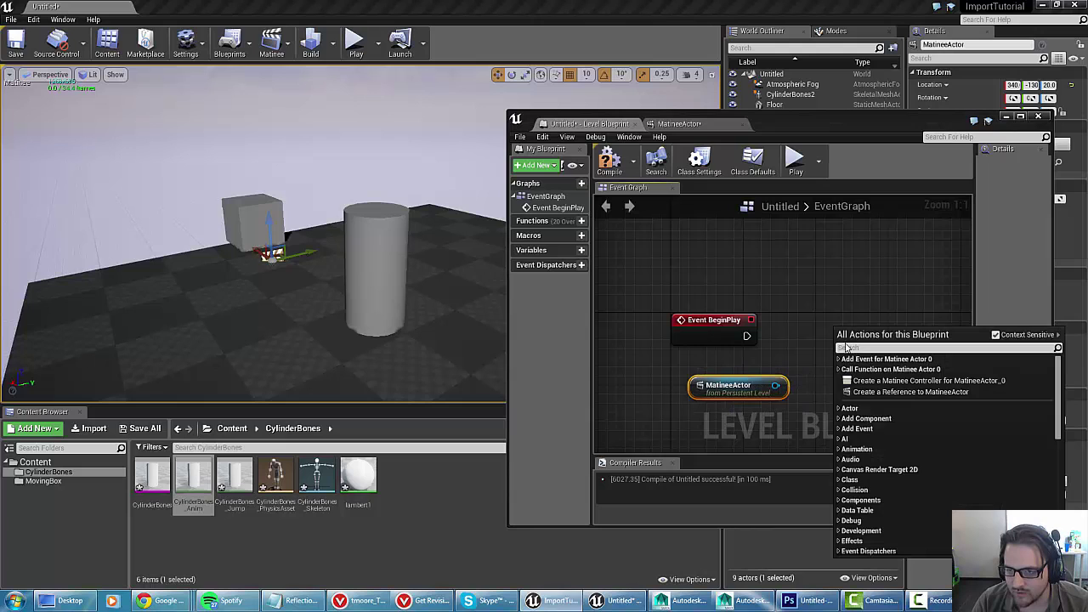
{"action": "left_click", "coordinate": [775, 387]}
{"action": "left_click_drag", "start_coordinate": [775, 387], "coordinate": [851, 333]}
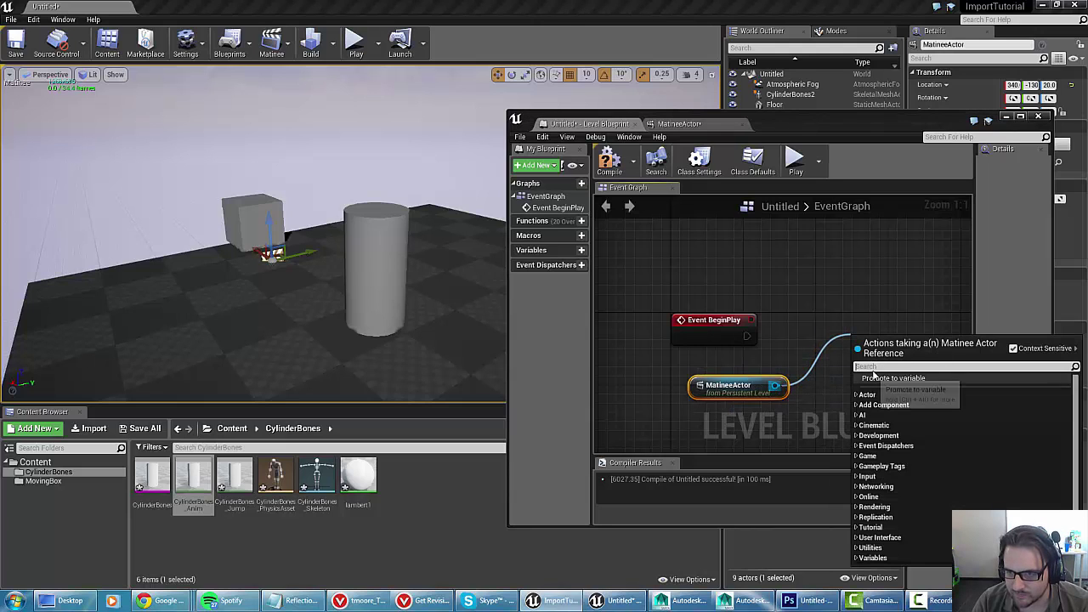
{"action": "type", "text": "play"}
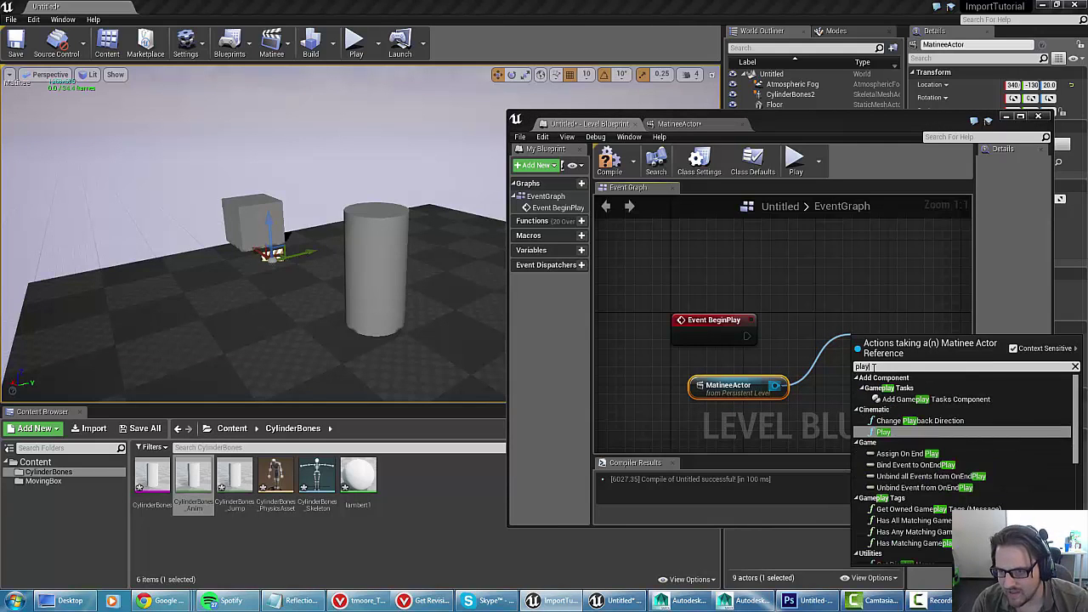
{"action": "key", "text": "Return"}
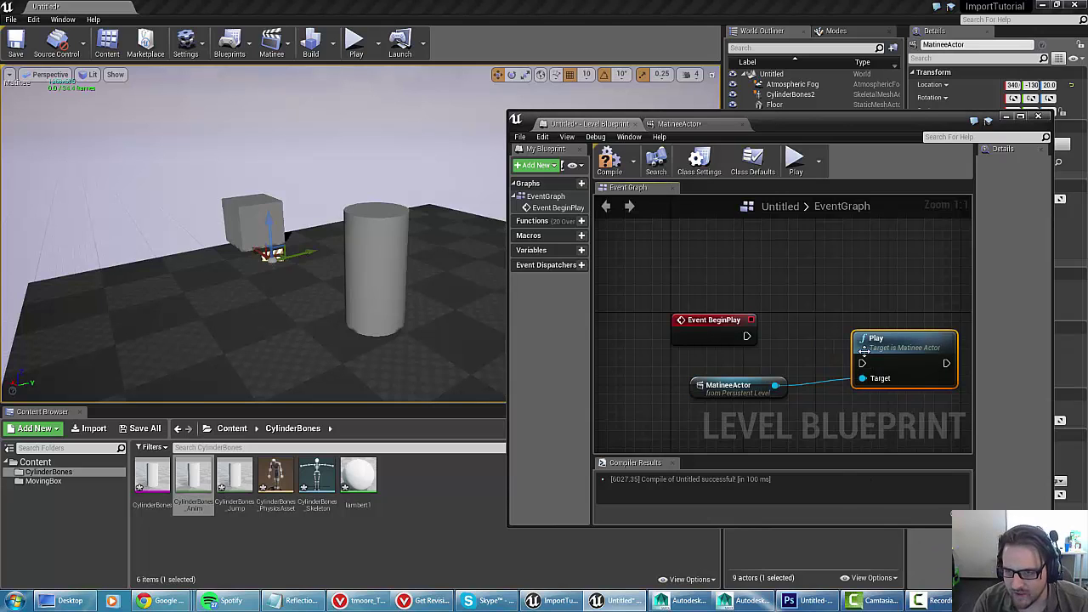
{"action": "left_click_drag", "start_coordinate": [858, 360], "coordinate": [747, 335]}
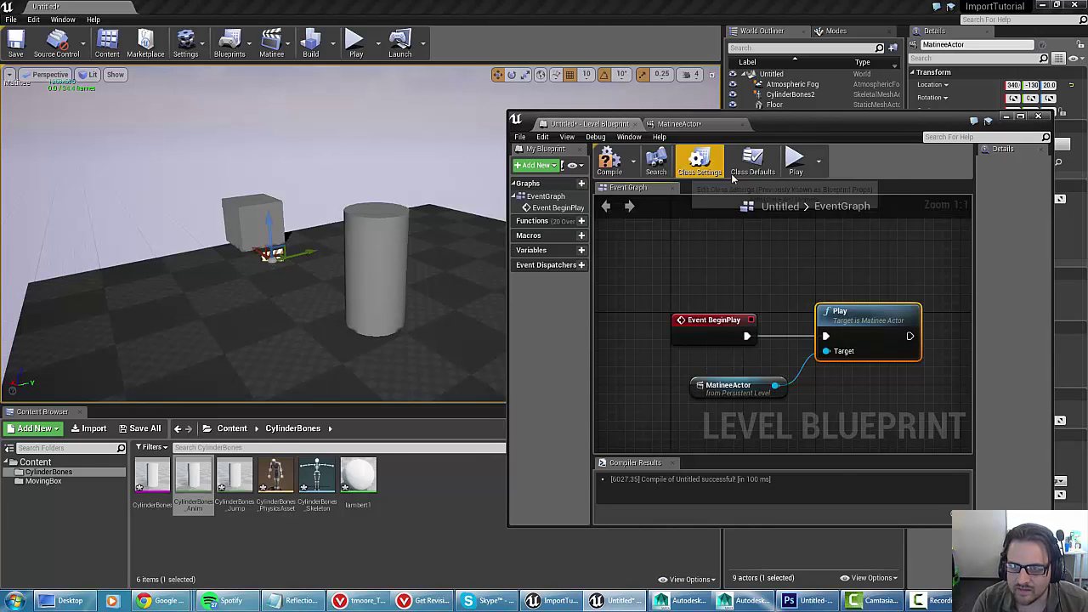
- Compile the Level Blueprint and play the level in the editor, agreeing to close the open Matinee
{"action": "left_click", "coordinate": [610, 160]}
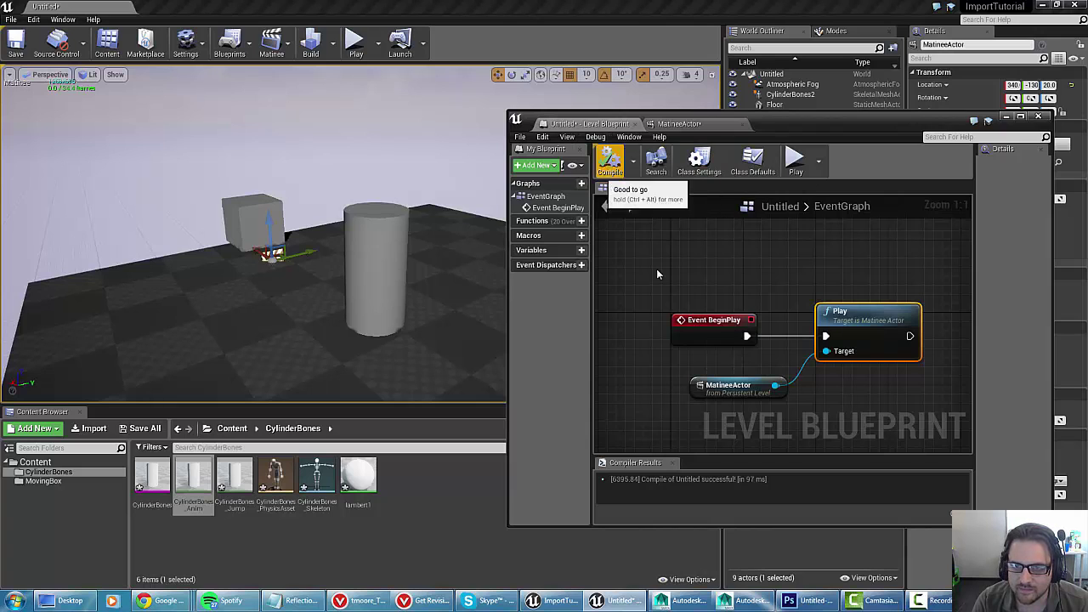
{"action": "left_click", "coordinate": [355, 43]}
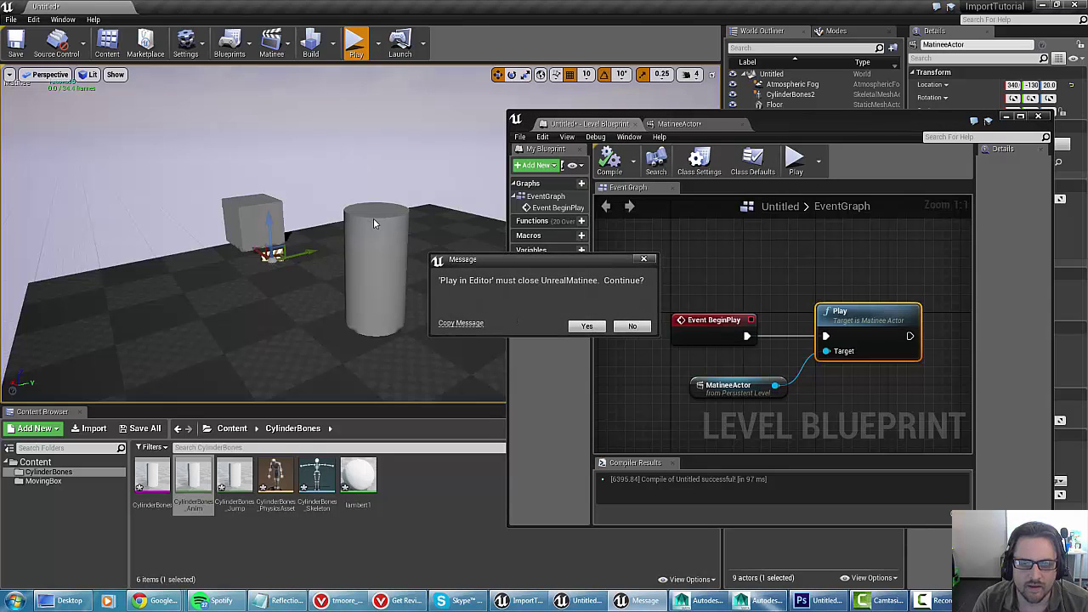
{"action": "left_click", "coordinate": [584, 325]}
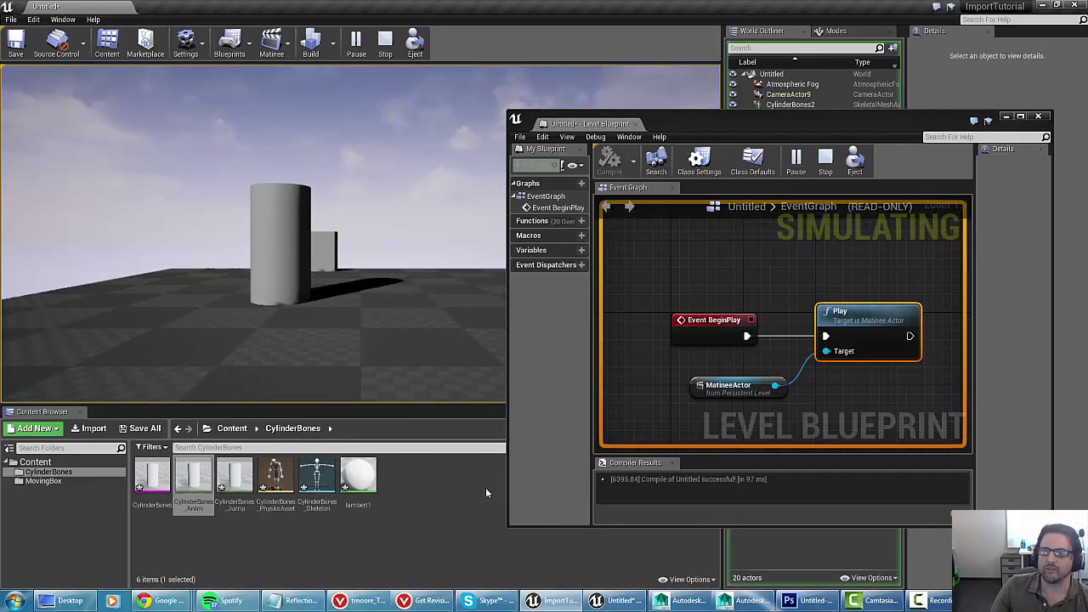
- Look around the running level in the viewport, and end the play session
{"action": "left_click", "coordinate": [703, 337]}
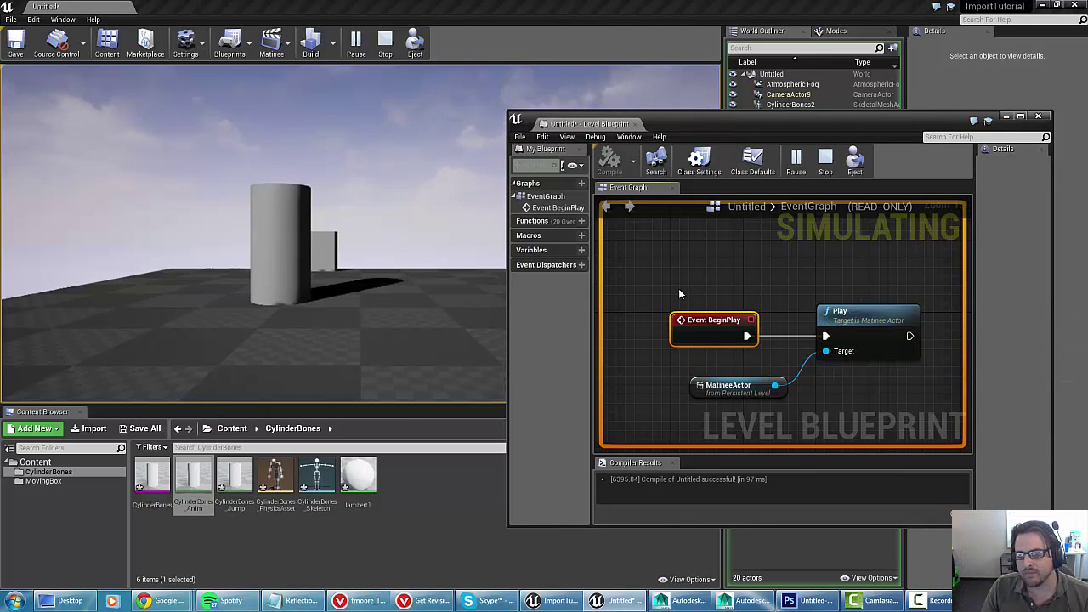
{"action": "left_click", "coordinate": [255, 196]}
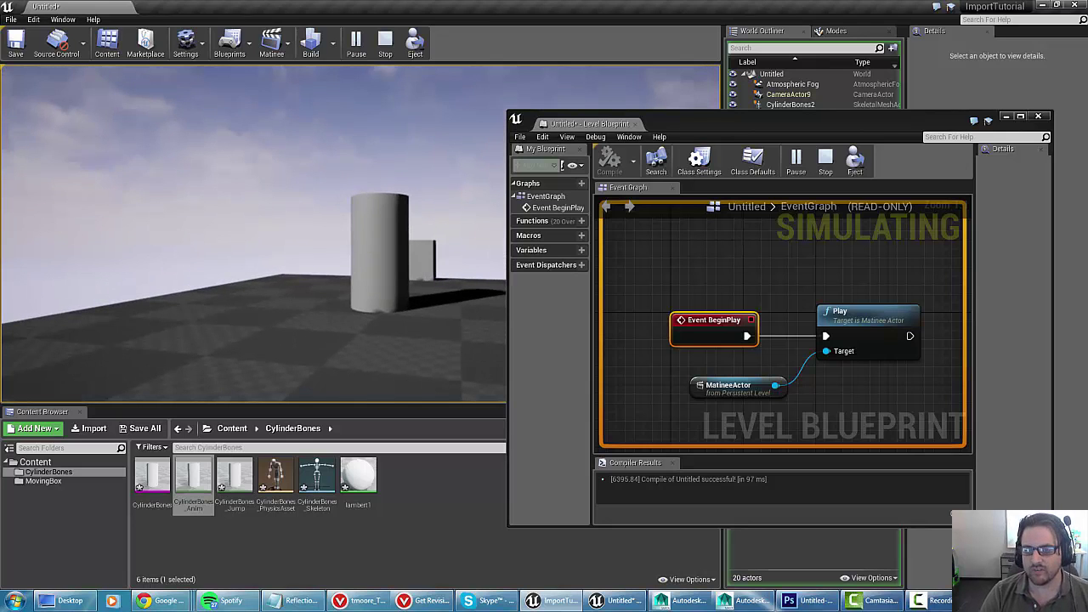
{"action": "key", "text": "super"}
{"action": "key", "text": "Escape"}
{"action": "key", "text": "Escape"}
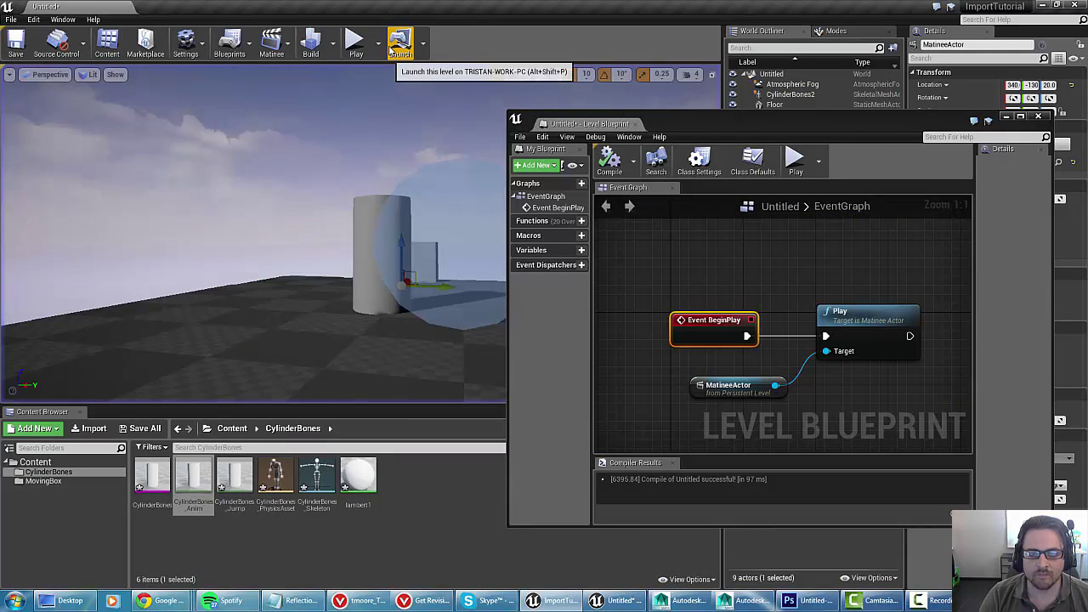
- Move the Event BeginPlay node slightly higher in the event graph, keeping its connection to the Play node
{"action": "mouse_move", "coordinate": [233, 256]}
{"action": "right_mouse_down"}
{"action": "mouse_move", "coordinate": [216, 281]}
{"action": "mouse_move", "coordinate": [239, 256]}
{"action": "right_mouse_up"}
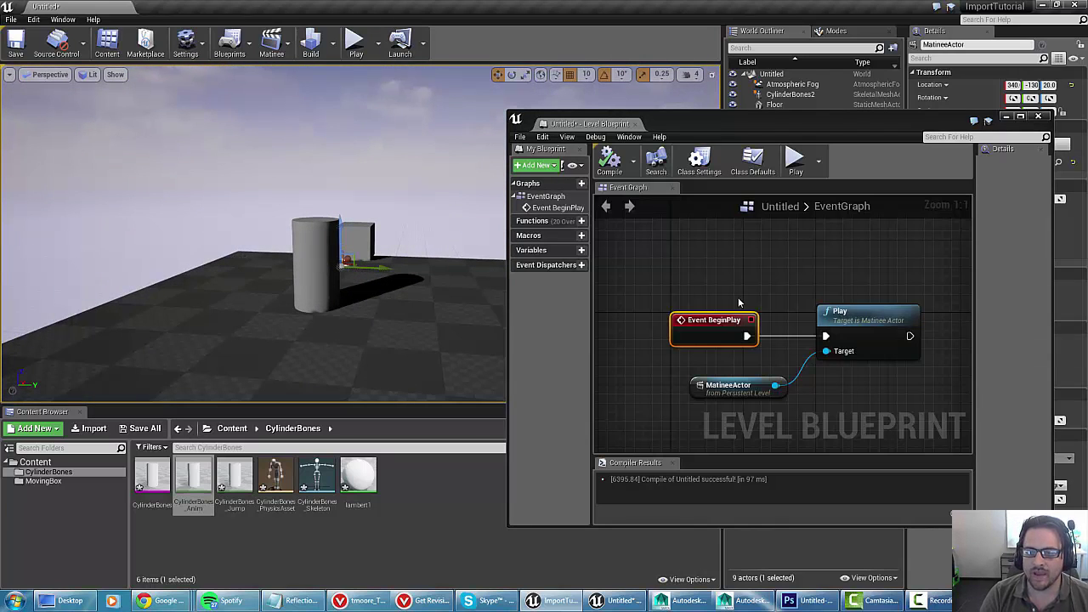
{"action": "left_click_drag", "start_coordinate": [701, 335], "coordinate": [688, 316]}
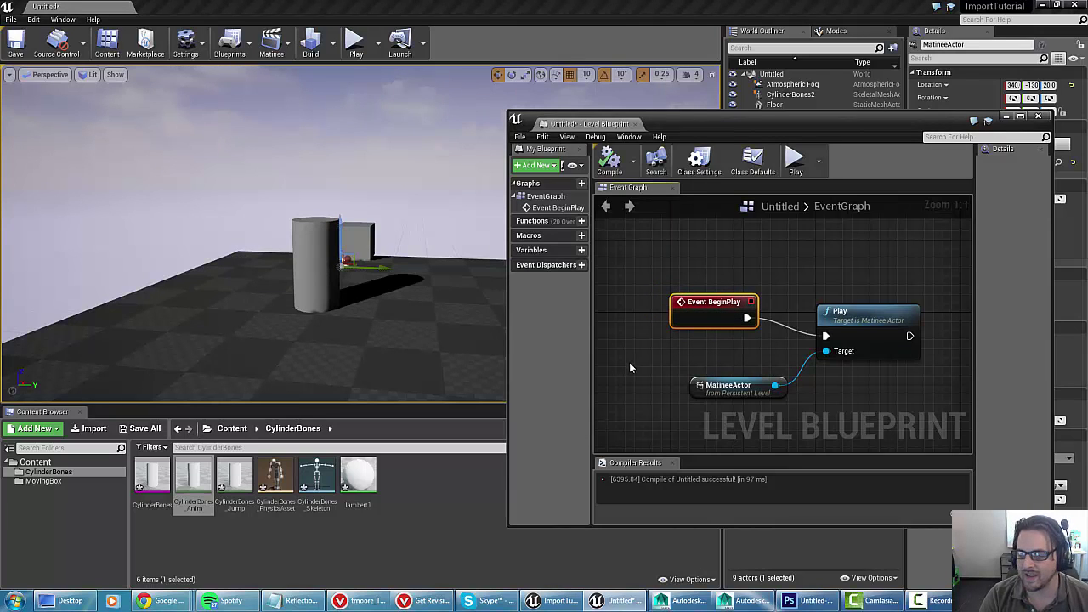